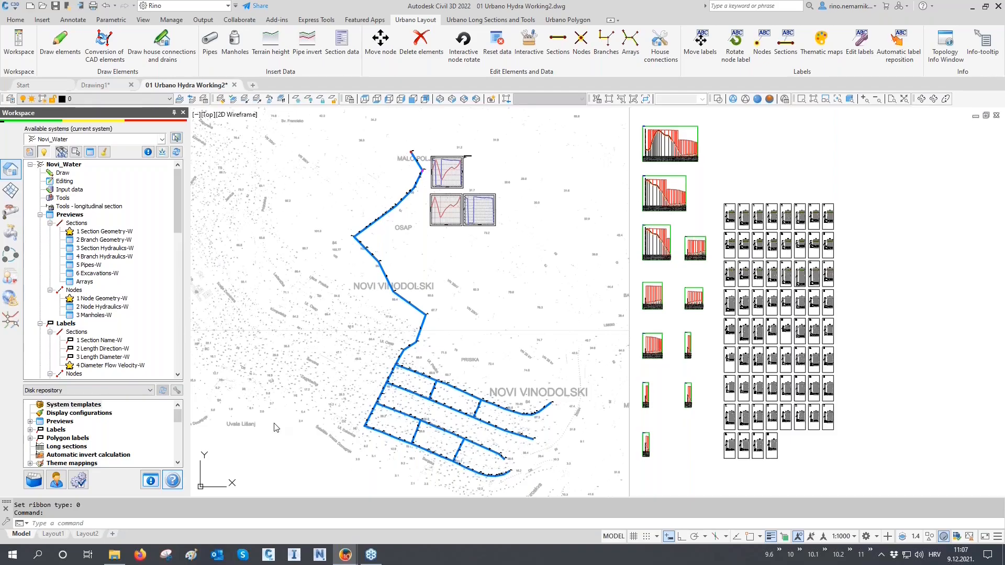
Step: Open the Sewage Network.dwg drawing from the 01 Hydra folder of Day 3
{"action": "left_click", "coordinate": [114, 555]}
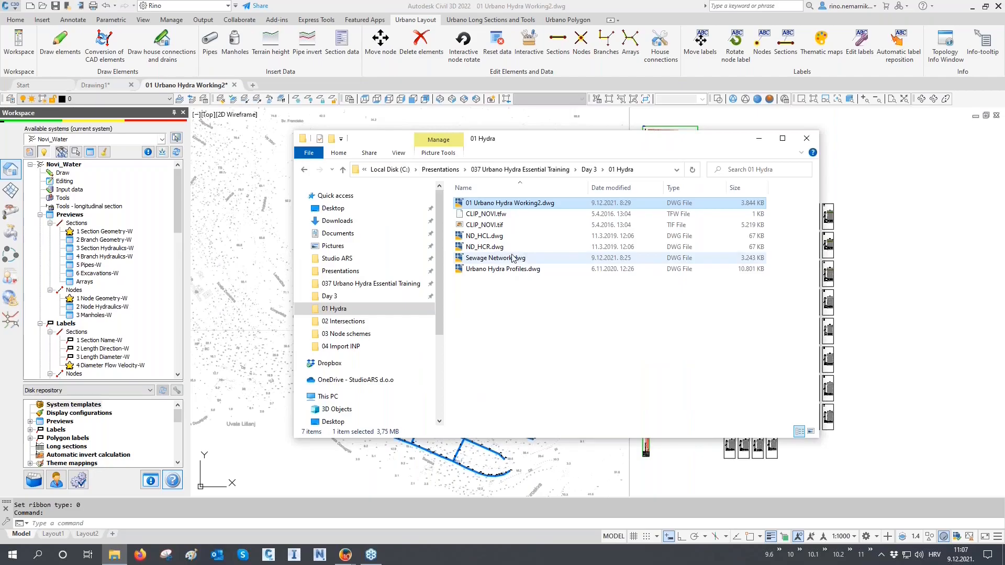
{"action": "left_click", "coordinate": [494, 260]}
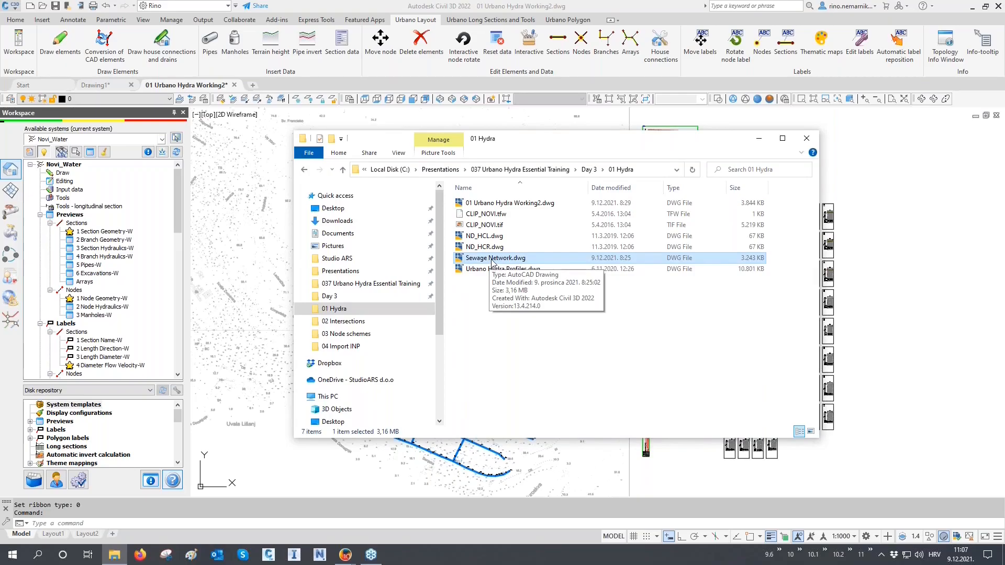
{"action": "mouse_move", "coordinate": [492, 260]}
{"action": "left_mouse_down"}
{"action": "mouse_move", "coordinate": [510, 282]}
{"action": "mouse_move", "coordinate": [482, 420]}
{"action": "mouse_move", "coordinate": [449, 490]}
{"action": "mouse_move", "coordinate": [448, 527]}
{"action": "left_mouse_up"}
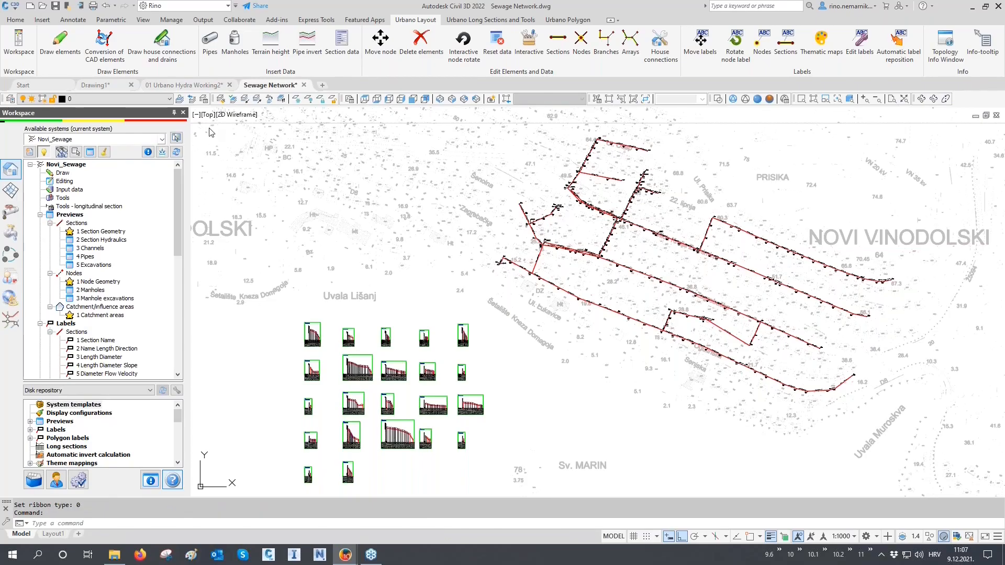
Step: Examine the sewage network in plan, including the node elevation labels and the pipe length, slope and diameter labels
{"action": "mouse_move", "coordinate": [196, 90]}
{"action": "middle_click_drag", "start_coordinate": [503, 285], "coordinate": [486, 313]}
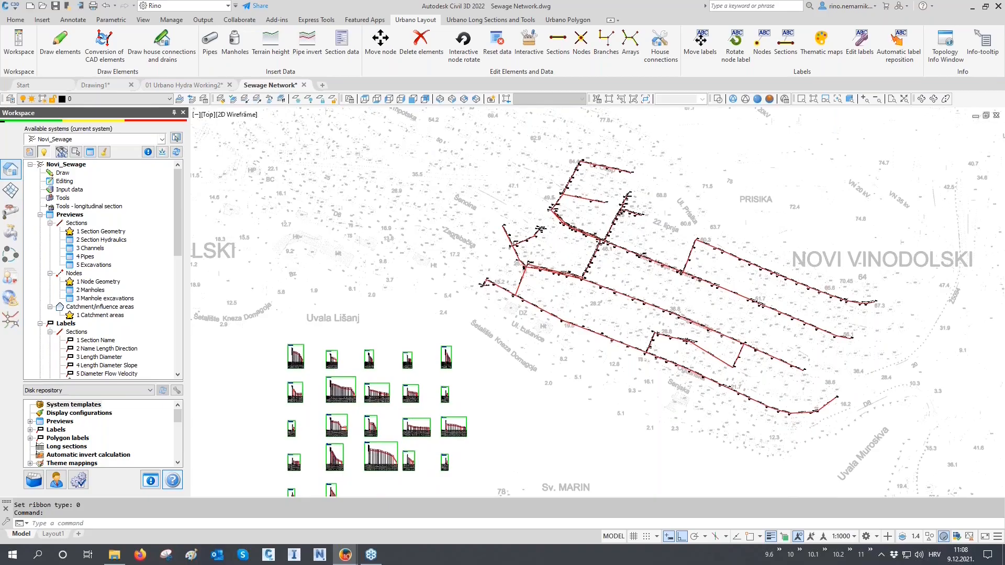
{"action": "scroll", "coordinate": [490, 282], "scroll_direction": "up", "scroll_amount": 4}
{"action": "scroll", "coordinate": [489, 279], "scroll_direction": "up", "scroll_amount": 5}
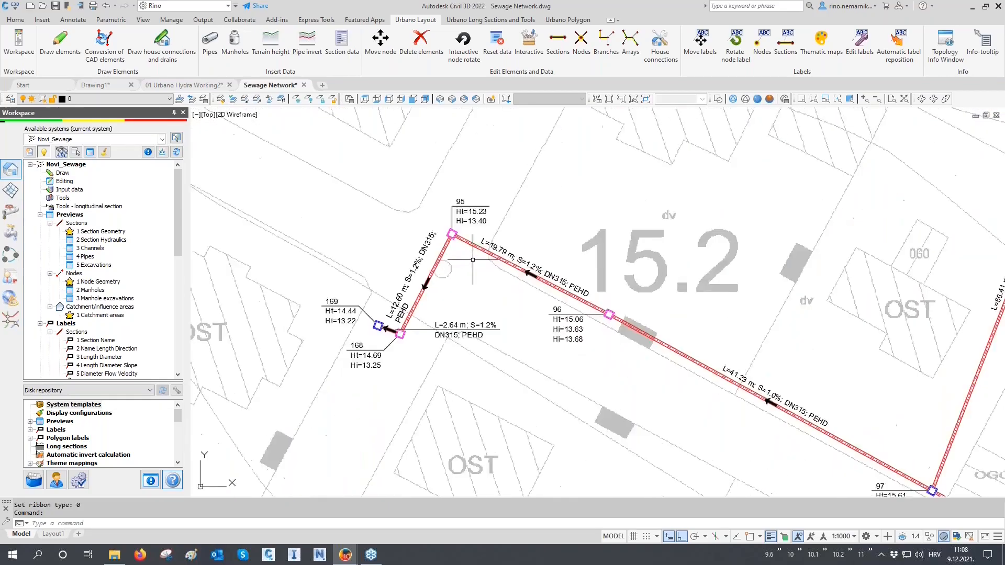
{"action": "middle_click_drag", "start_coordinate": [456, 283], "coordinate": [436, 330]}
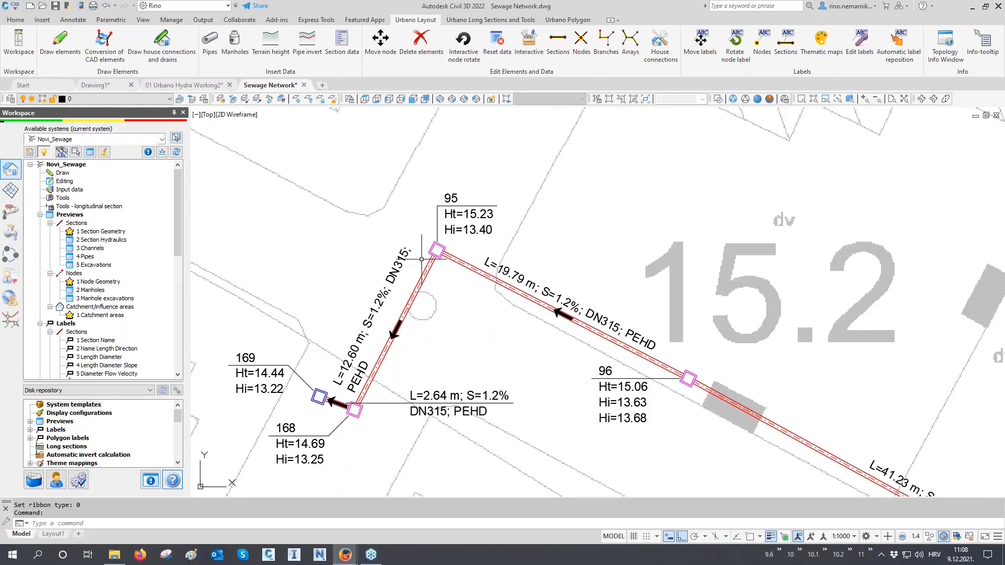
{"action": "scroll", "coordinate": [659, 353], "scroll_direction": "down", "scroll_amount": 6}
{"action": "middle_click_drag", "start_coordinate": [635, 287], "coordinate": [633, 336]}
{"action": "scroll", "coordinate": [634, 337], "scroll_direction": "up", "scroll_amount": 8}
{"action": "scroll", "coordinate": [318, 363], "scroll_direction": "down", "scroll_amount": 4}
{"action": "scroll", "coordinate": [318, 363], "scroll_direction": "down", "scroll_amount": 6}
{"action": "scroll", "coordinate": [663, 251], "scroll_direction": "up", "scroll_amount": 6}
{"action": "scroll", "coordinate": [663, 251], "scroll_direction": "down", "scroll_amount": 1}
{"action": "scroll", "coordinate": [588, 231], "scroll_direction": "down", "scroll_amount": 4}
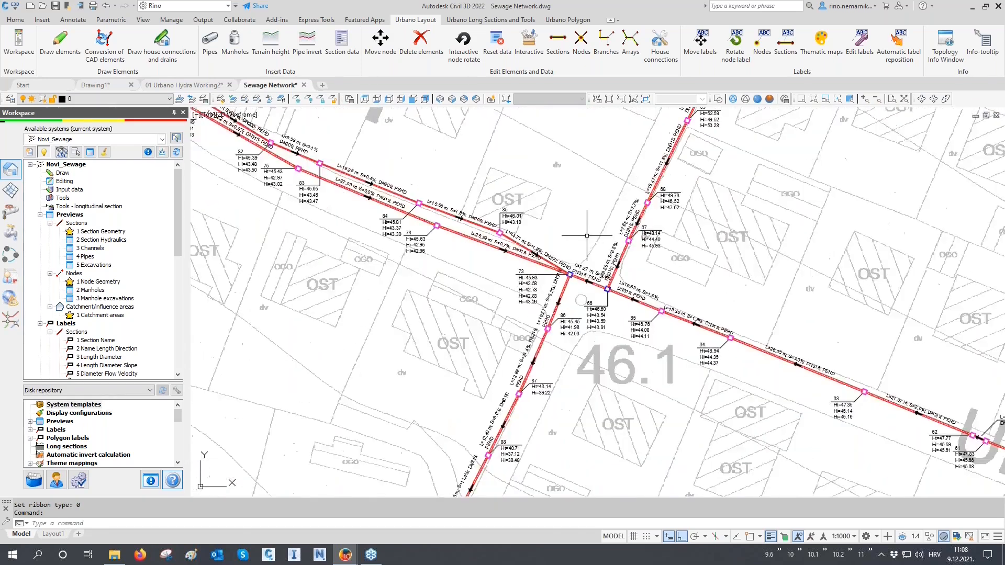
{"action": "scroll", "coordinate": [587, 238], "scroll_direction": "down", "scroll_amount": 8}
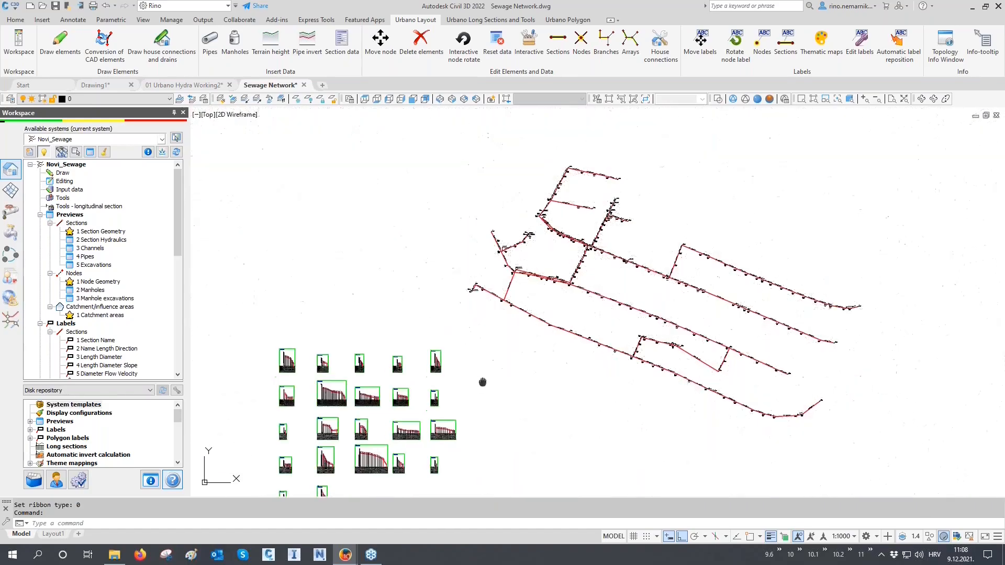
Step: Examine the longitudinal profiles of the sewage network, focusing on profile 8's data table and its terrain and pipe lines
{"action": "scroll", "coordinate": [376, 306], "scroll_direction": "up", "scroll_amount": 10}
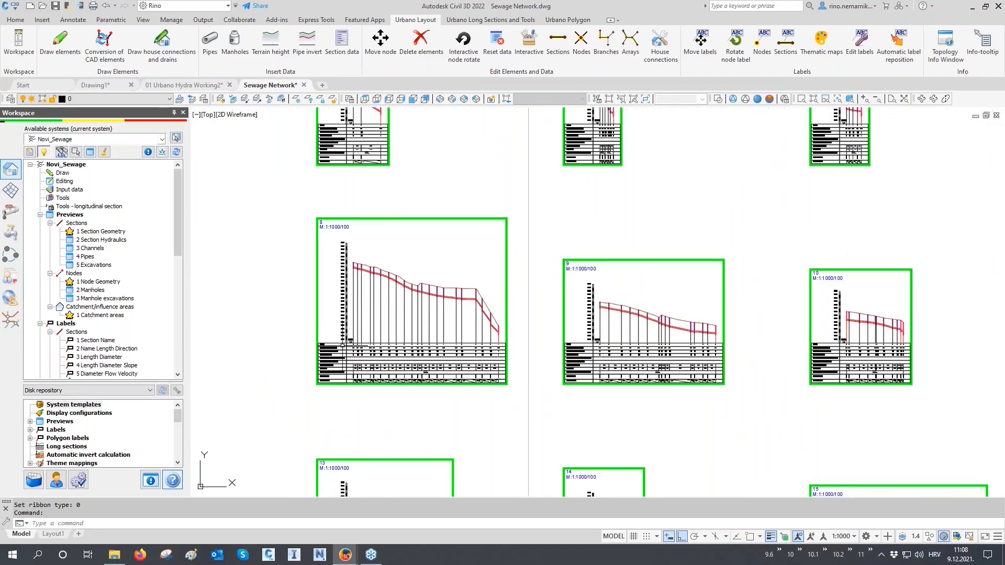
{"action": "scroll", "coordinate": [340, 352], "scroll_direction": "up", "scroll_amount": 8}
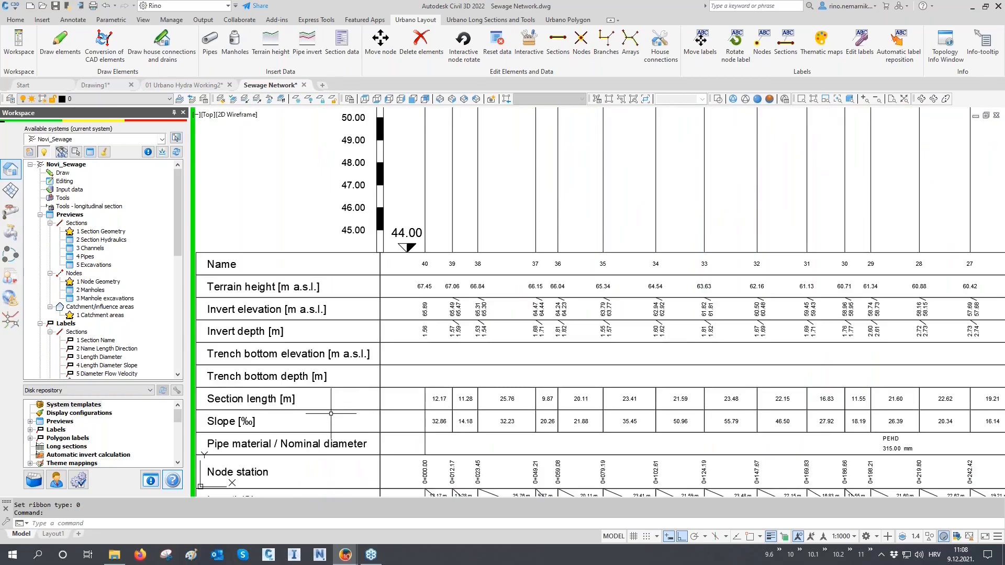
{"action": "scroll", "coordinate": [326, 437], "scroll_direction": "down", "scroll_amount": 5}
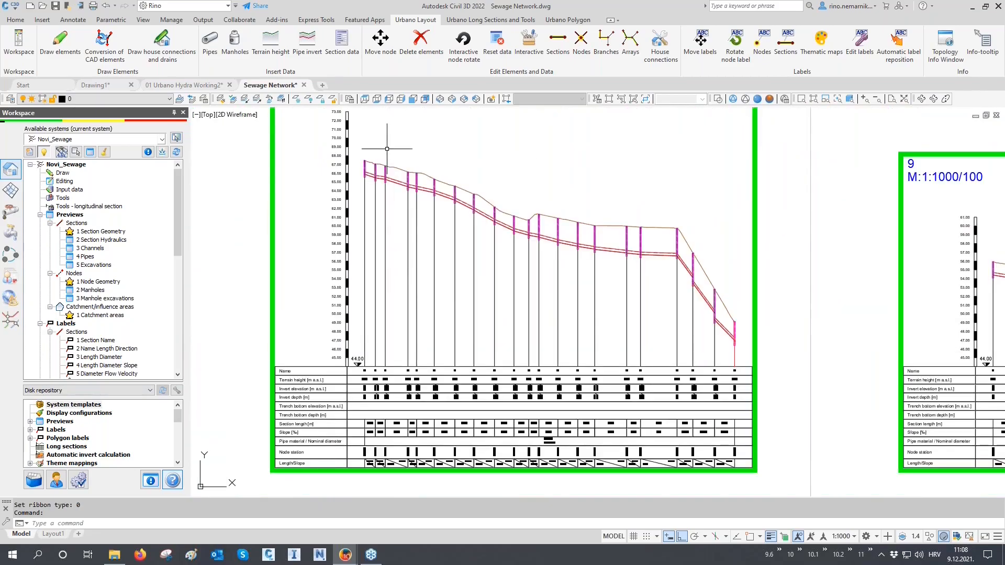
{"action": "scroll", "coordinate": [387, 148], "scroll_direction": "up", "scroll_amount": 3}
{"action": "scroll", "coordinate": [387, 149], "scroll_direction": "up", "scroll_amount": 3}
{"action": "scroll", "coordinate": [352, 224], "scroll_direction": "down", "scroll_amount": 3}
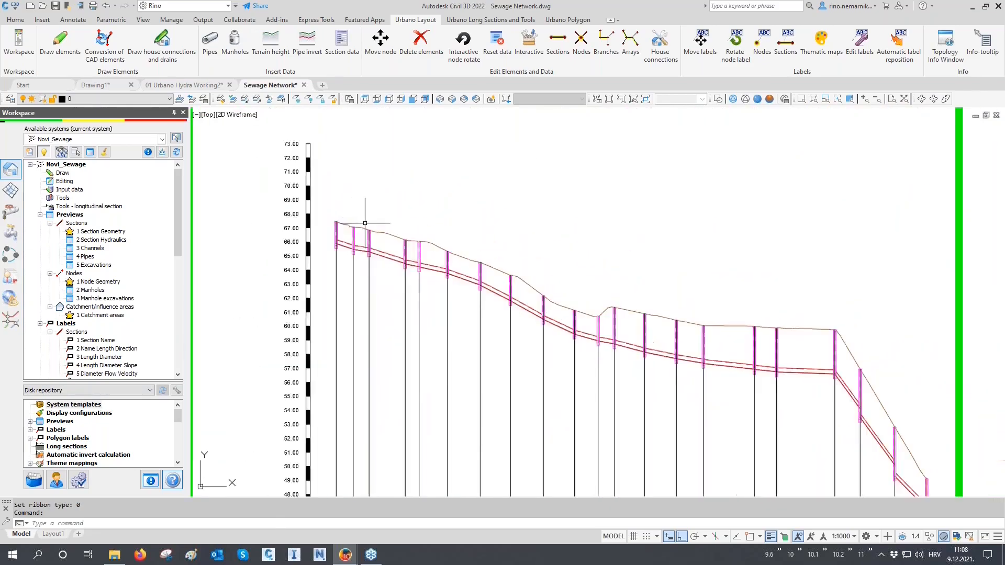
{"action": "middle_click_drag", "start_coordinate": [573, 318], "coordinate": [469, 265]}
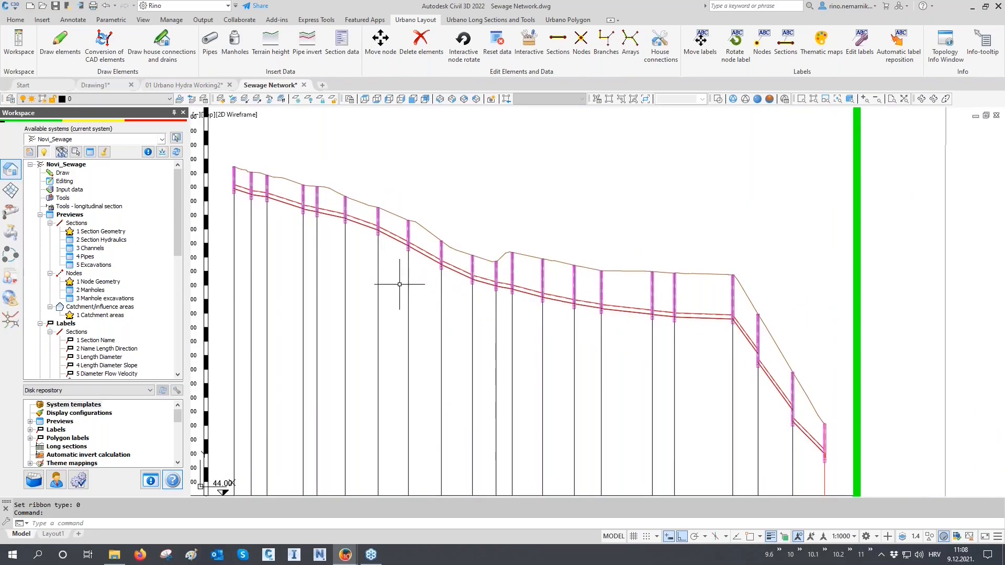
{"action": "scroll", "coordinate": [399, 284], "scroll_direction": "down", "scroll_amount": 8}
{"action": "scroll", "coordinate": [423, 313], "scroll_direction": "down", "scroll_amount": 4}
{"action": "middle_click_drag", "start_coordinate": [452, 270], "coordinate": [368, 279]}
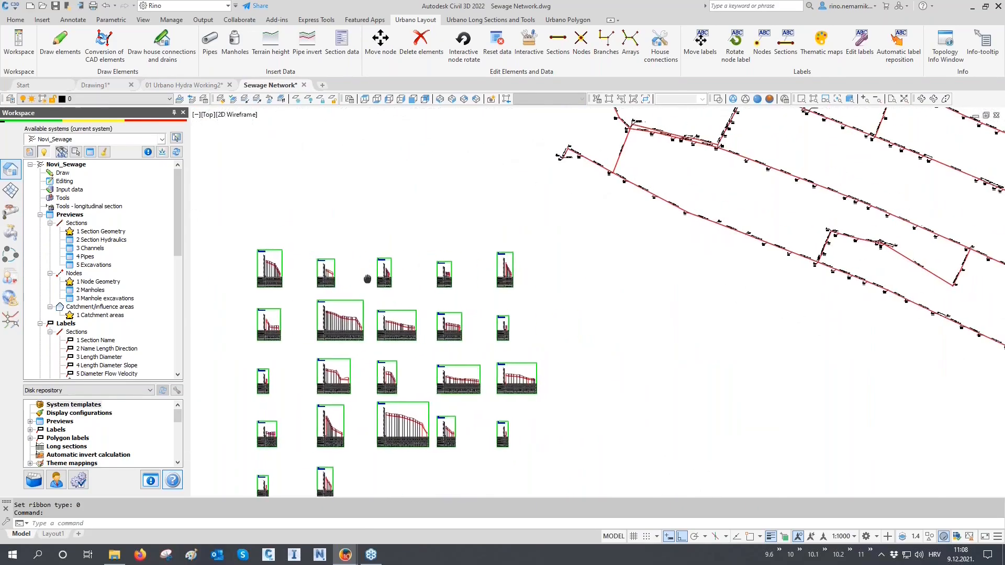
Step: Check the available systems in the sewage drawing, keeping Novi_Sewage as the current system
{"action": "left_click", "coordinate": [52, 141]}
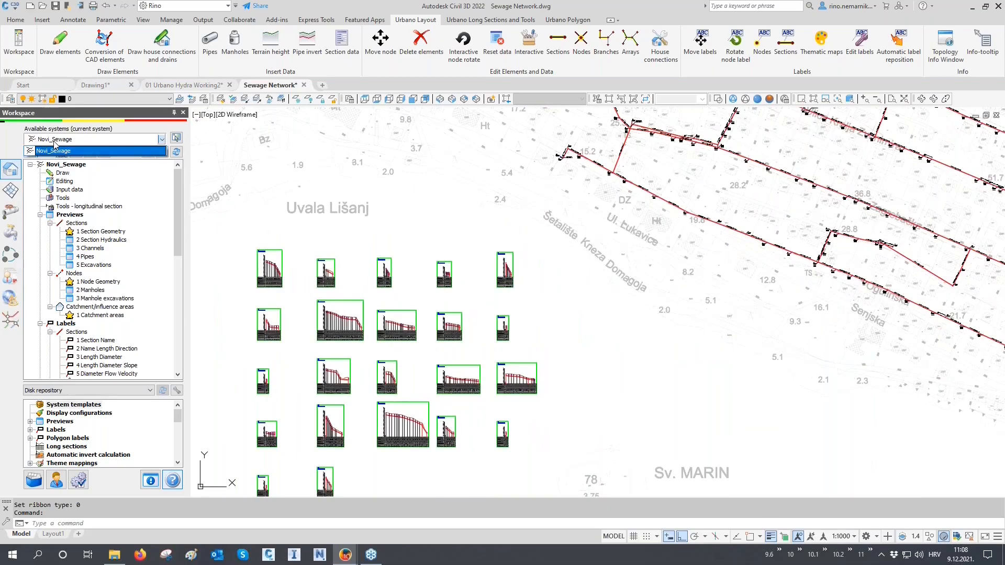
{"action": "left_click", "coordinate": [55, 151]}
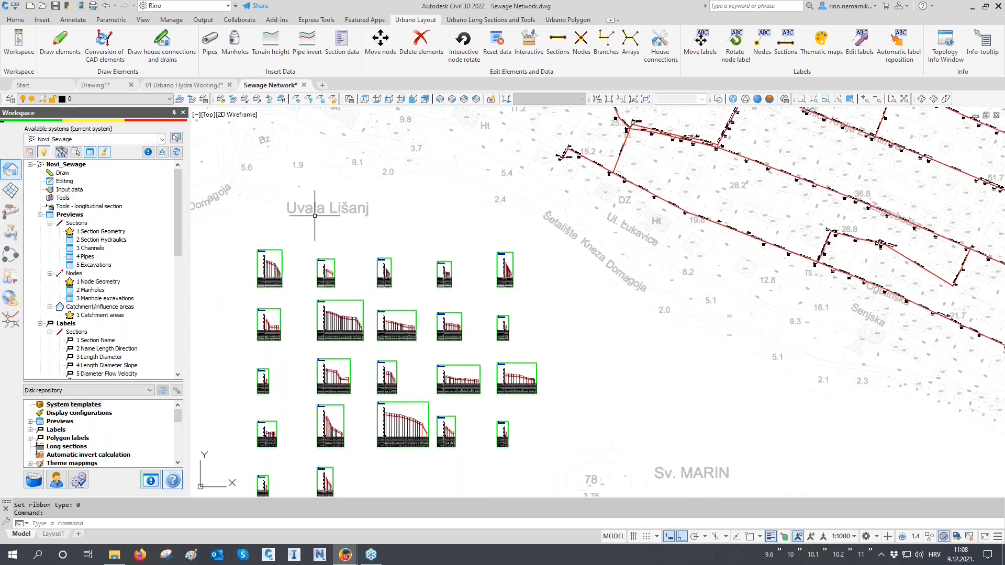
{"action": "scroll", "coordinate": [287, 335], "scroll_direction": "down", "scroll_amount": 1}
{"action": "middle_click_drag", "start_coordinate": [331, 251], "coordinate": [318, 278]}
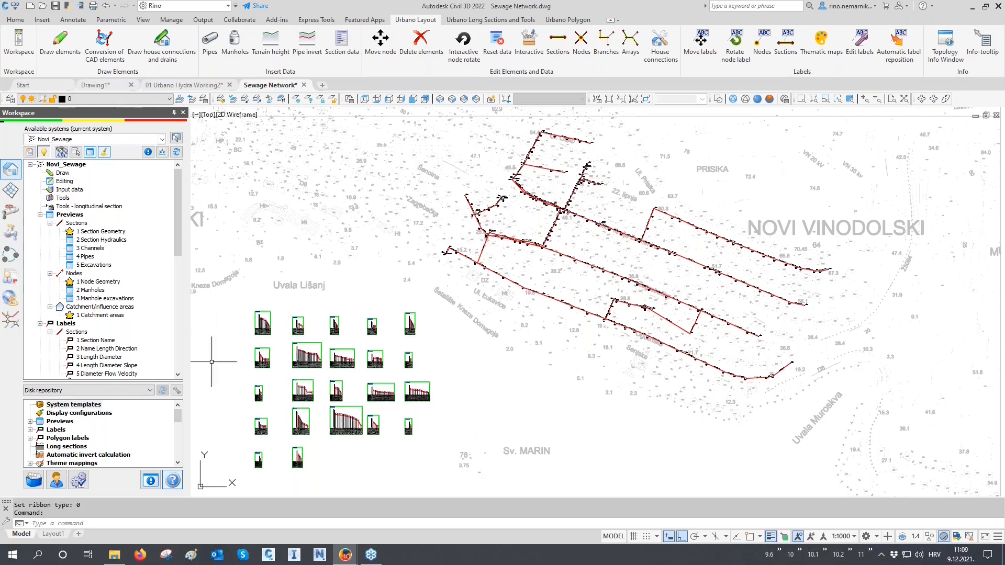
Step: Export the Novi_Sewage system's topology to Urbano XML as Sewage Network.xml in the 01 Hydra folder
{"action": "left_click", "coordinate": [30, 153]}
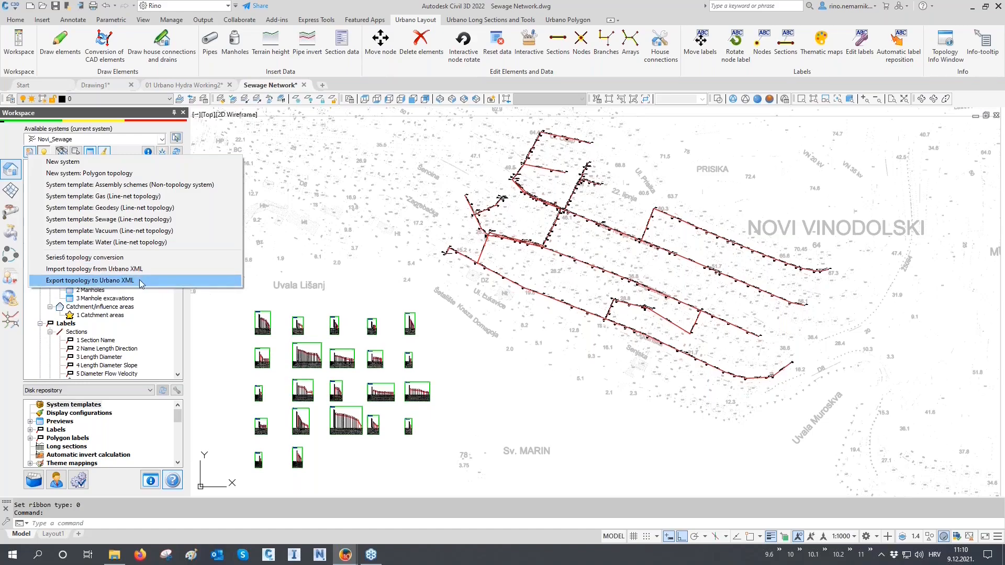
{"action": "left_click", "coordinate": [142, 283]}
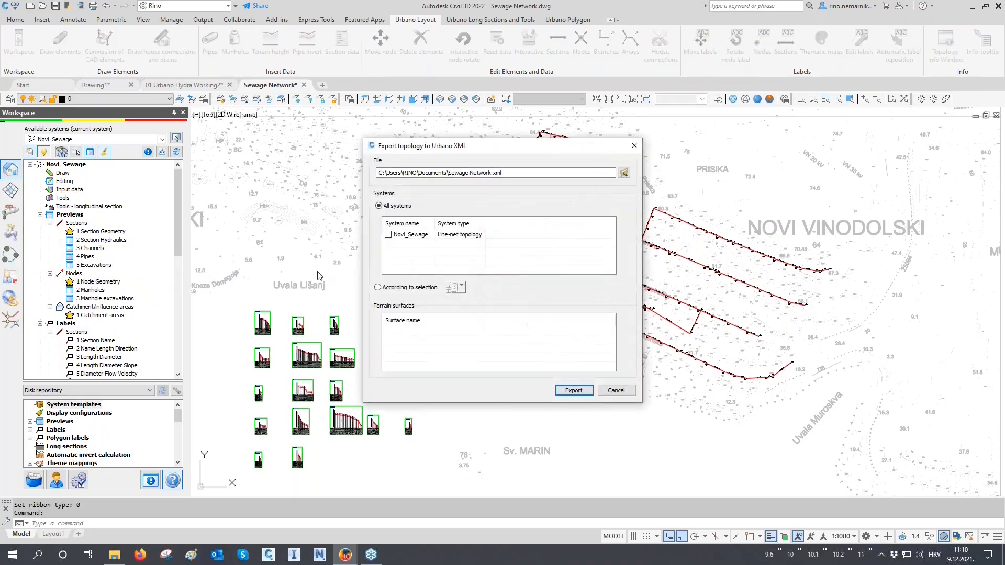
{"action": "left_click", "coordinate": [624, 172]}
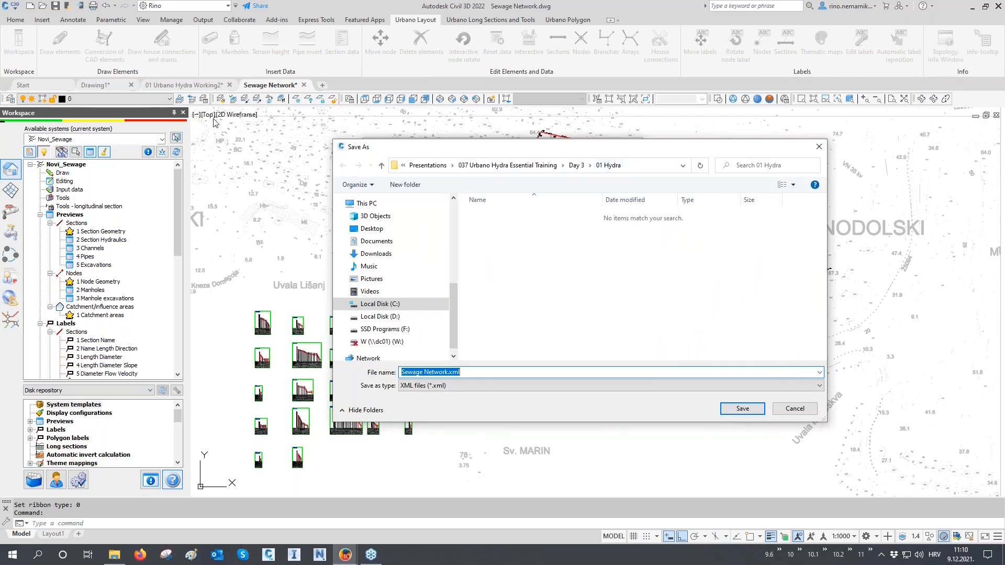
{"action": "left_click", "coordinate": [743, 408]}
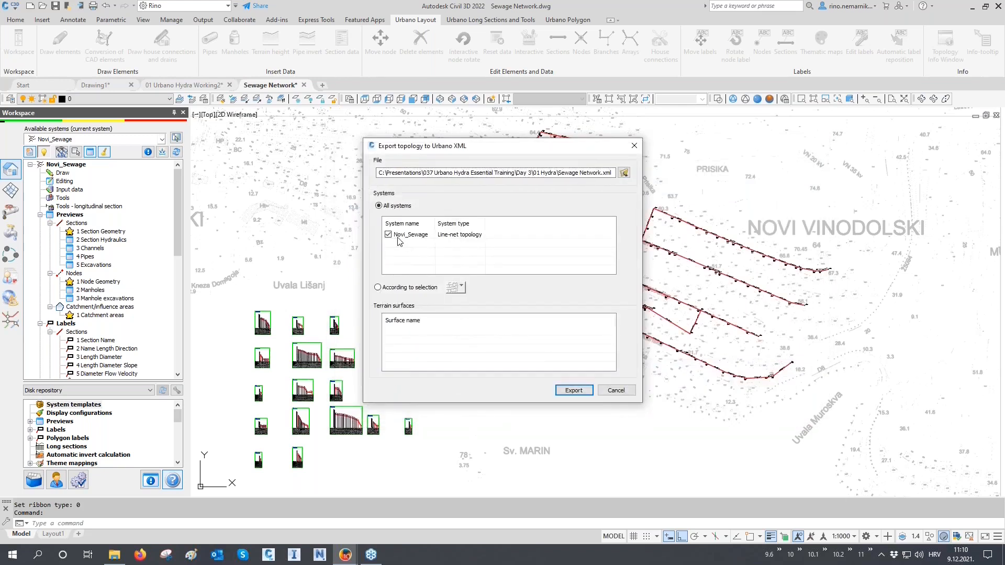
{"action": "left_click", "coordinate": [573, 391]}
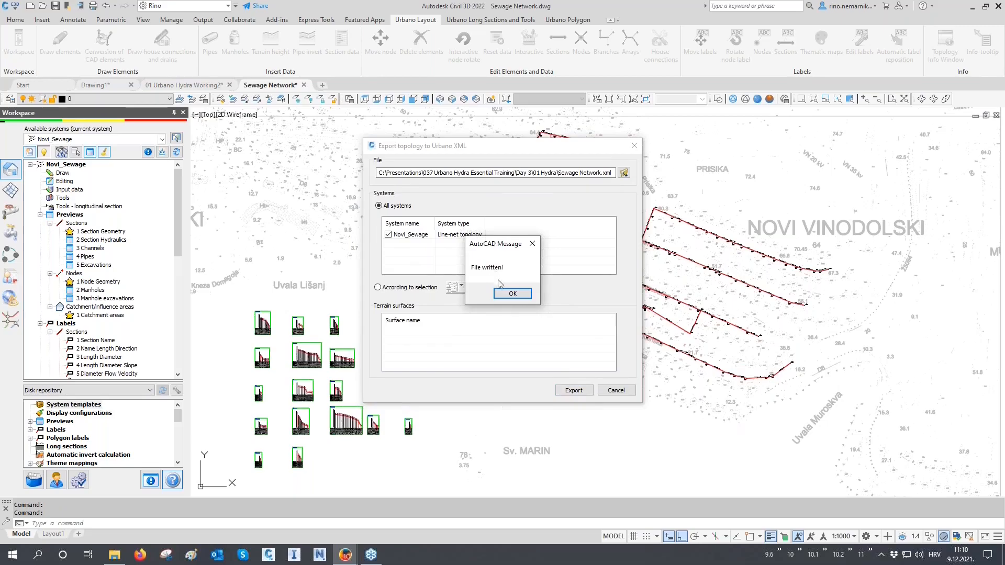
{"action": "left_click", "coordinate": [512, 294]}
{"action": "left_click", "coordinate": [615, 391]}
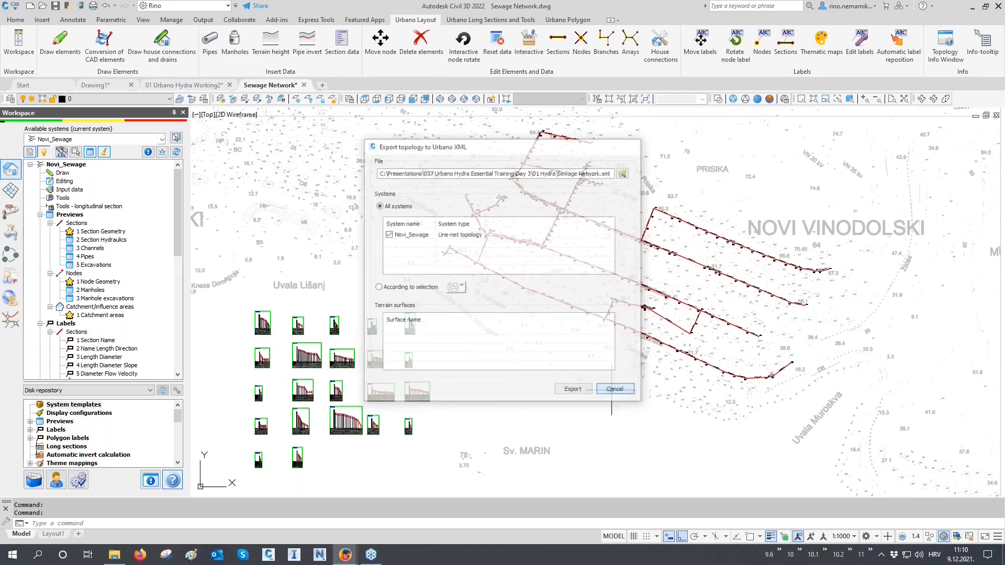
Step: Close the Sewage Network drawing and import the Novi_Sewage topology from Sewage Network.xml into 01 Urbano Hydra Working2
{"action": "left_click", "coordinate": [304, 86]}
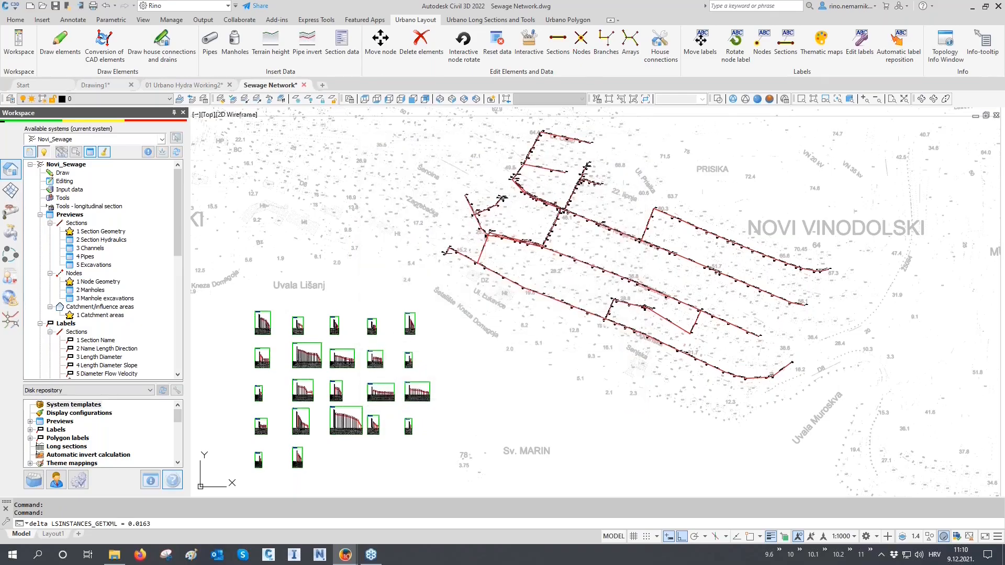
{"action": "left_click", "coordinate": [541, 298]}
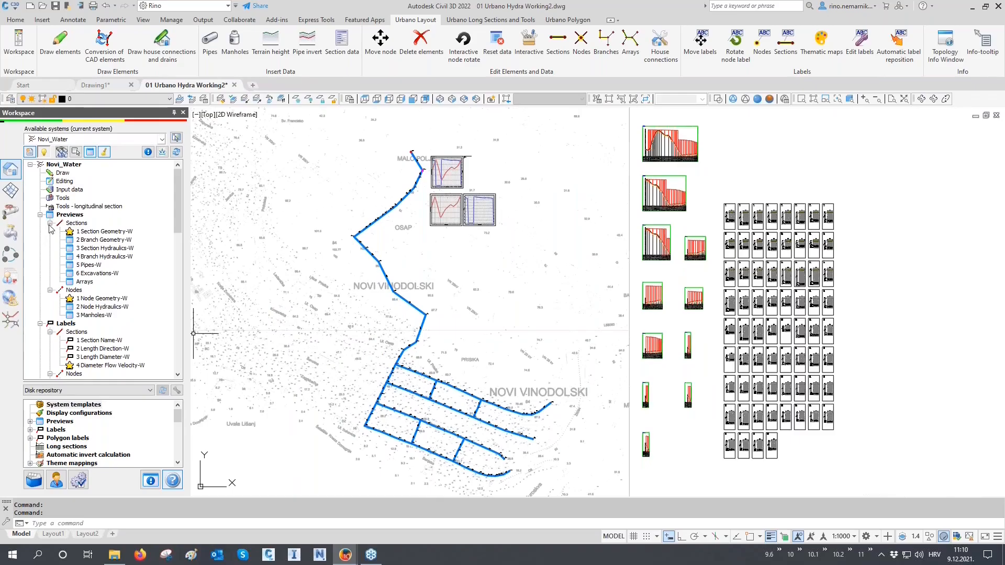
{"action": "left_click", "coordinate": [30, 153]}
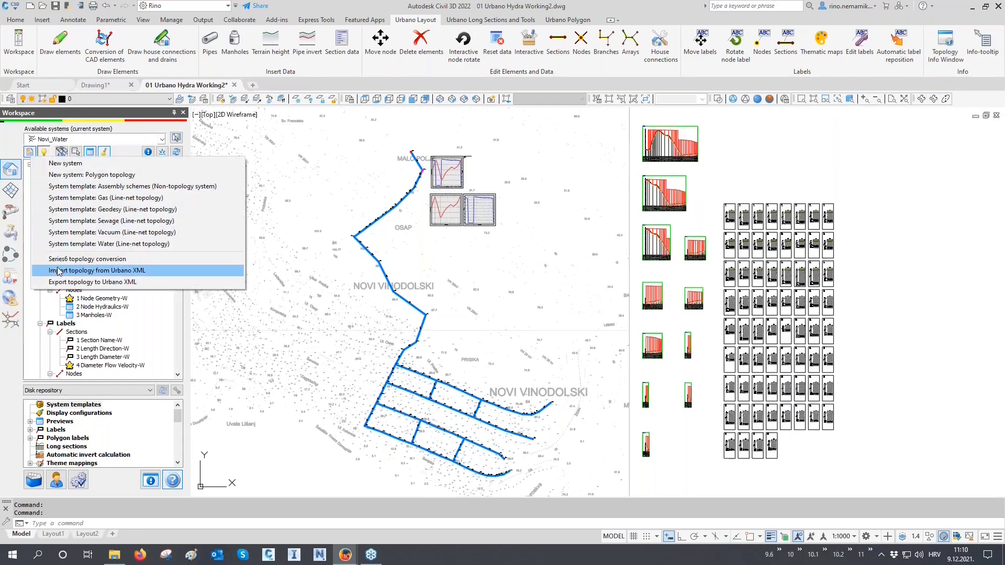
{"action": "left_click", "coordinate": [149, 272]}
{"action": "left_click", "coordinate": [623, 183]}
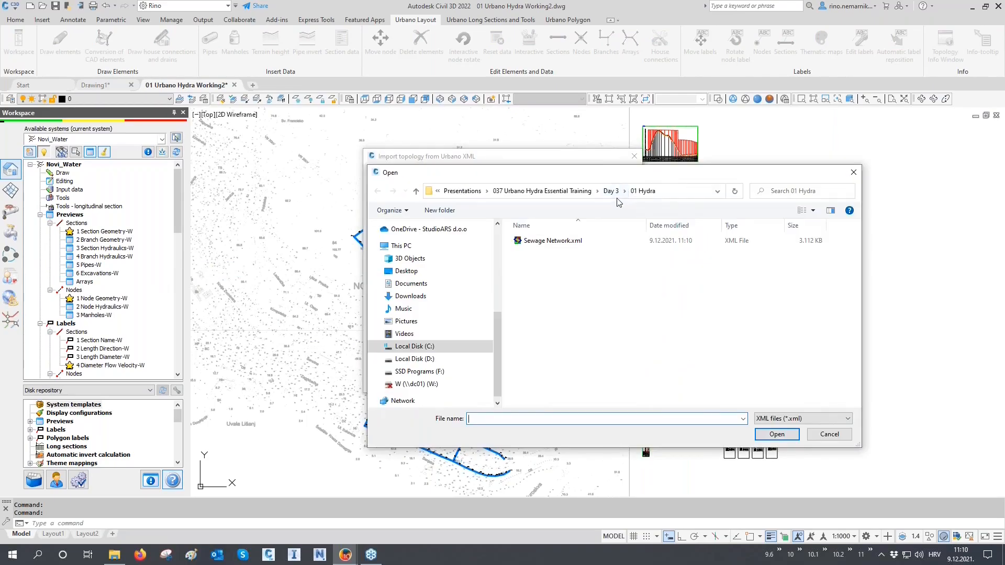
{"action": "left_click", "coordinate": [553, 244]}
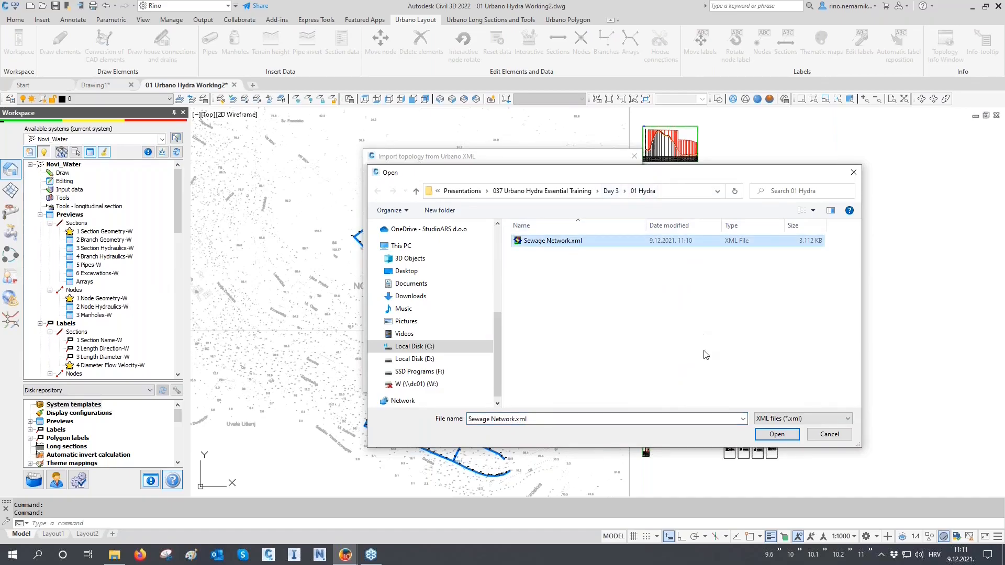
{"action": "left_click", "coordinate": [777, 434]}
{"action": "left_click", "coordinate": [382, 225]}
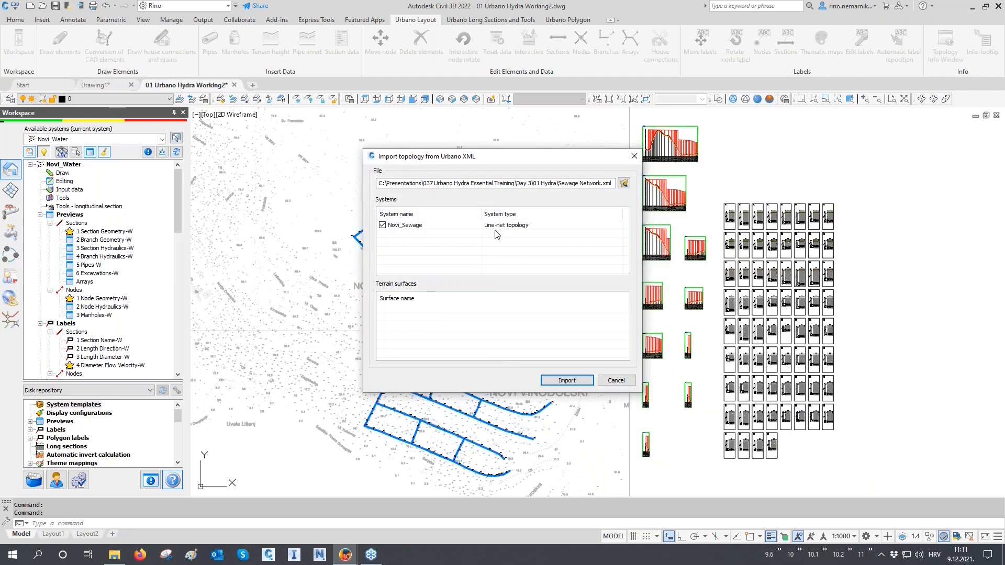
{"action": "left_click", "coordinate": [565, 381]}
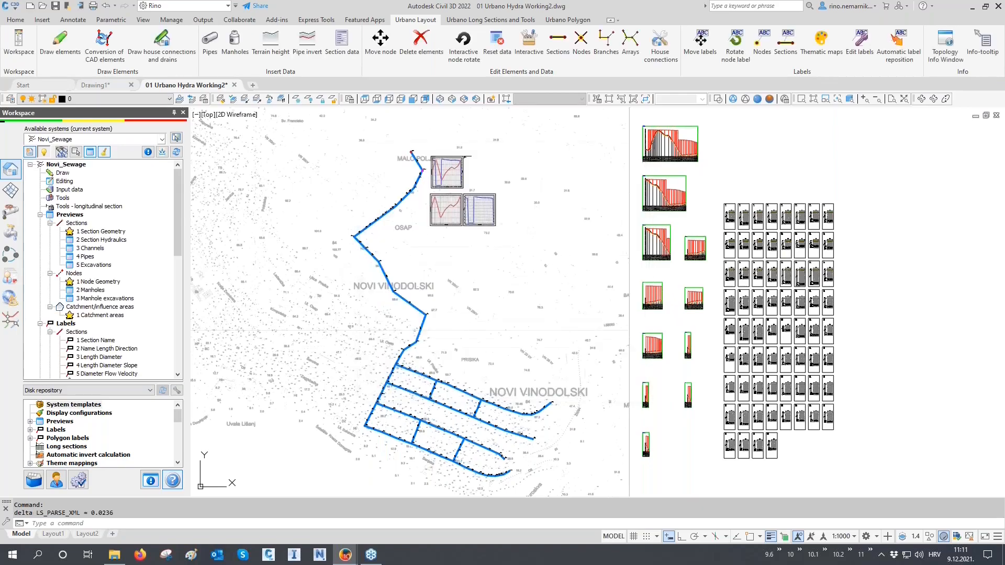
Step: Examine the imported sewage network against the water network, together with its imported longitudinal profiles
{"action": "middle_click_drag", "start_coordinate": [369, 376], "coordinate": [393, 320]}
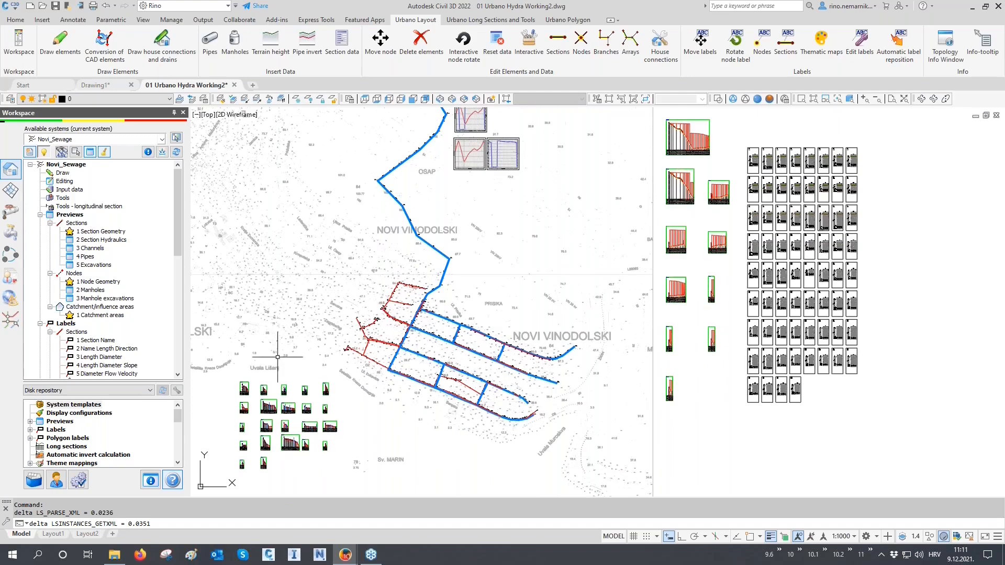
{"action": "middle_click_drag", "start_coordinate": [279, 357], "coordinate": [325, 332]}
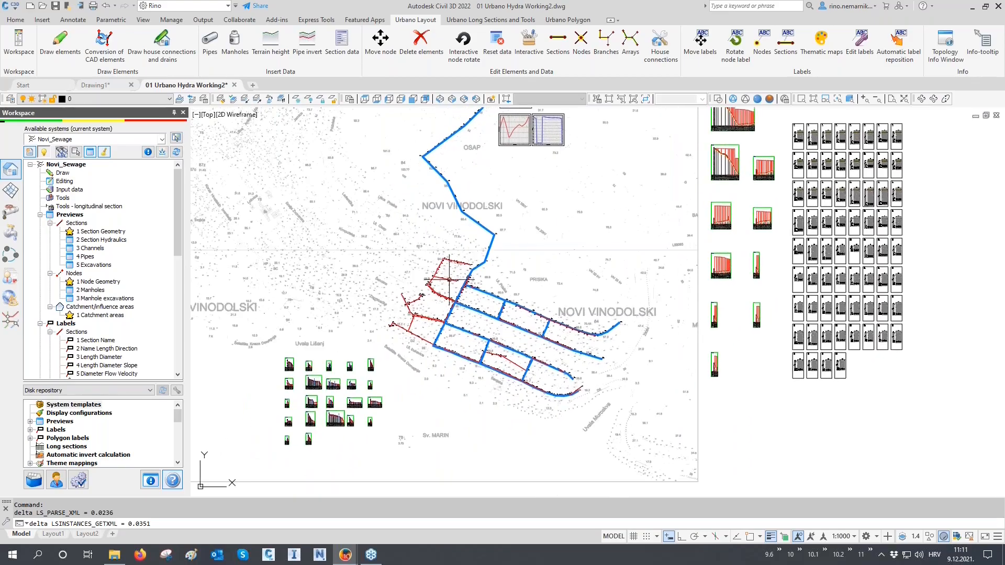
{"action": "scroll", "coordinate": [497, 285], "scroll_direction": "up", "scroll_amount": 2}
{"action": "scroll", "coordinate": [496, 287], "scroll_direction": "up", "scroll_amount": 5}
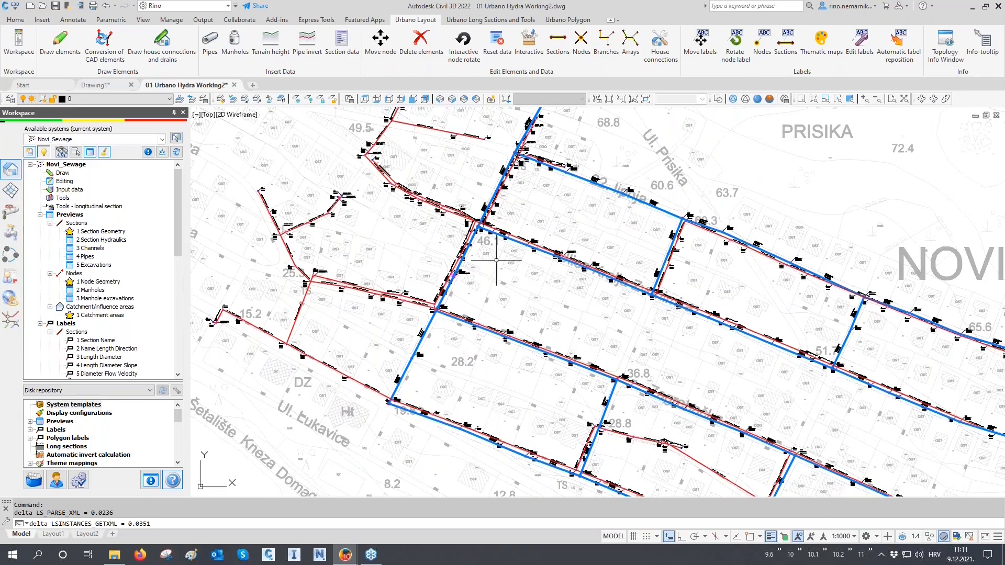
{"action": "scroll", "coordinate": [497, 262], "scroll_direction": "down", "scroll_amount": 4}
{"action": "middle_click_drag", "start_coordinate": [401, 350], "coordinate": [514, 309]}
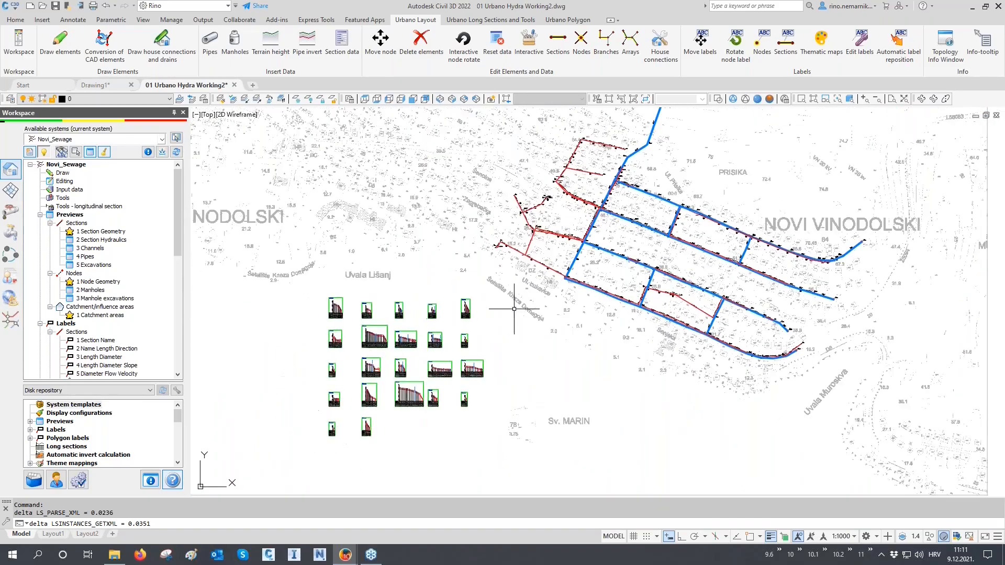
{"action": "scroll", "coordinate": [331, 374], "scroll_direction": "up", "scroll_amount": 2}
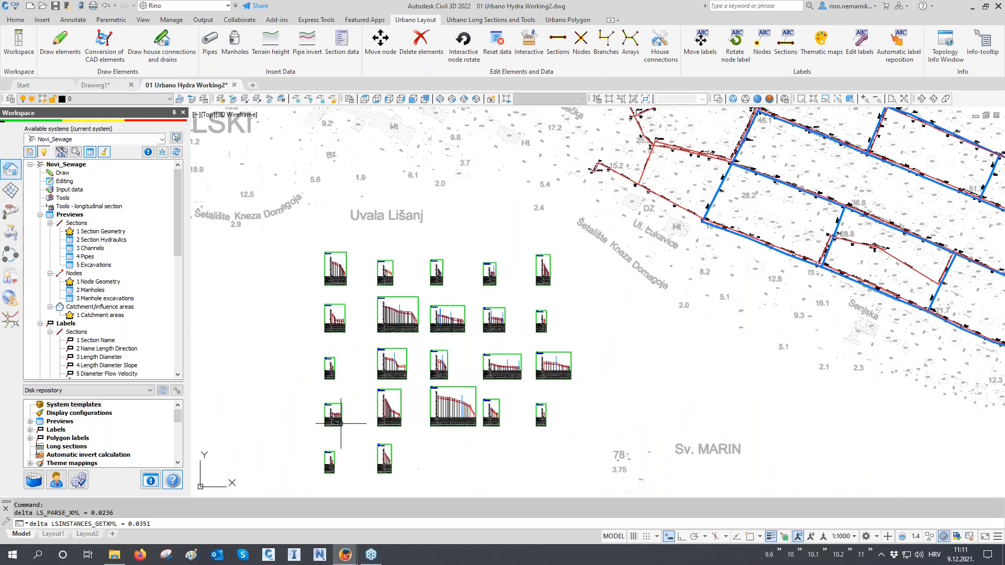
Step: Examine the Novi_Water DN110 crossing in the large sewage longitudinal profile, regenerating the model for a clean display
{"action": "scroll", "coordinate": [398, 309], "scroll_direction": "up", "scroll_amount": 8}
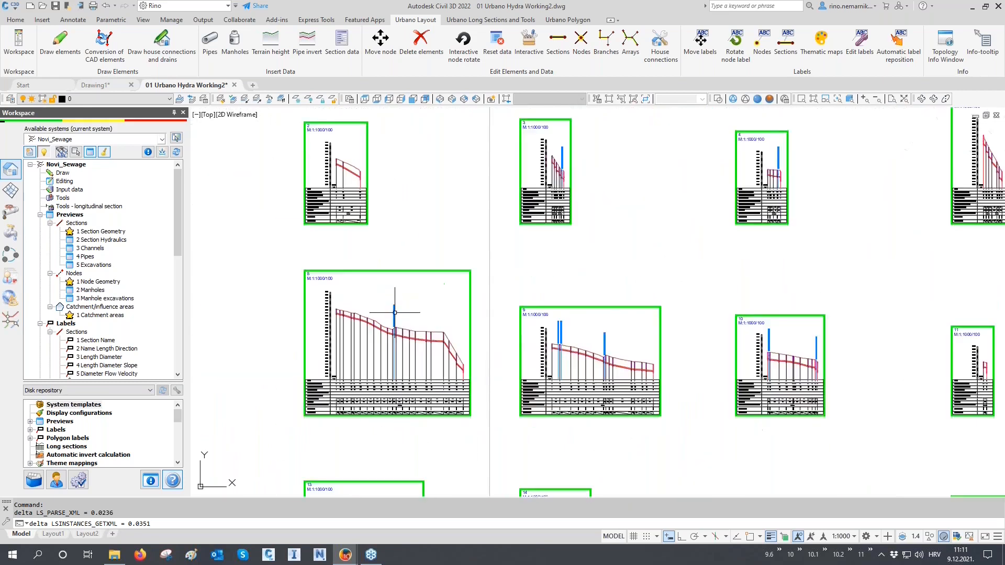
{"action": "scroll", "coordinate": [386, 329], "scroll_direction": "up", "scroll_amount": 6}
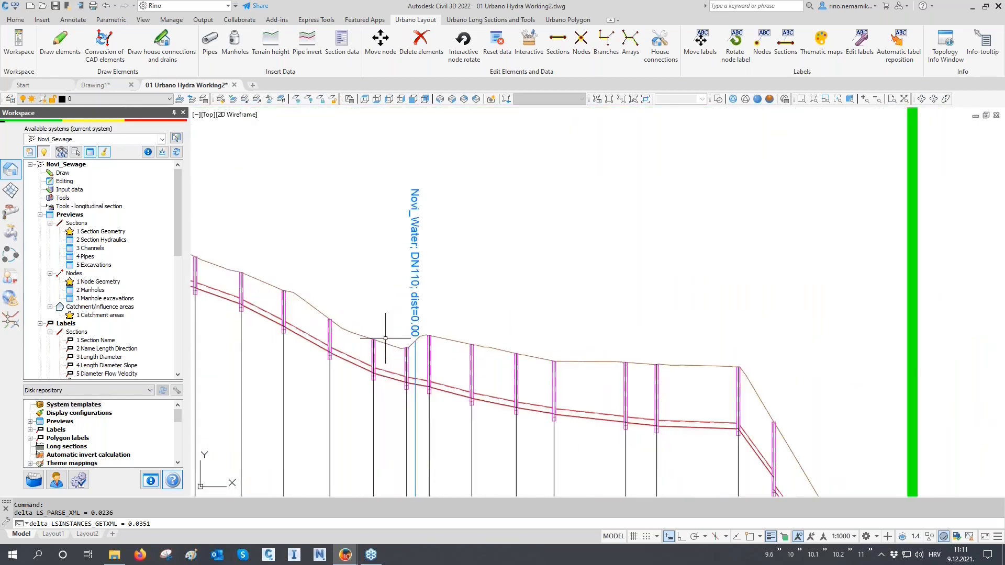
{"action": "middle_click_drag", "start_coordinate": [447, 276], "coordinate": [443, 317]}
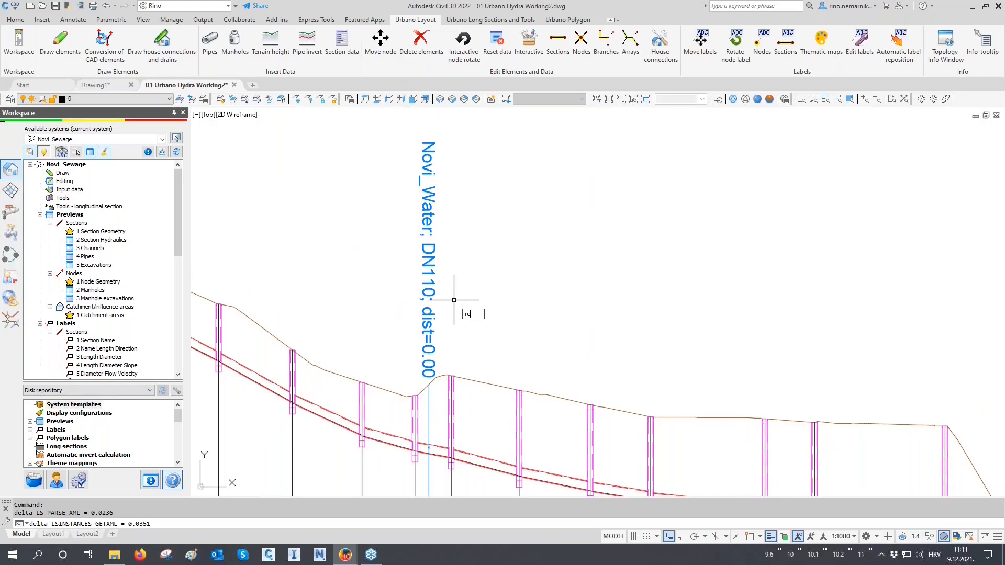
{"action": "key", "text": "Return"}
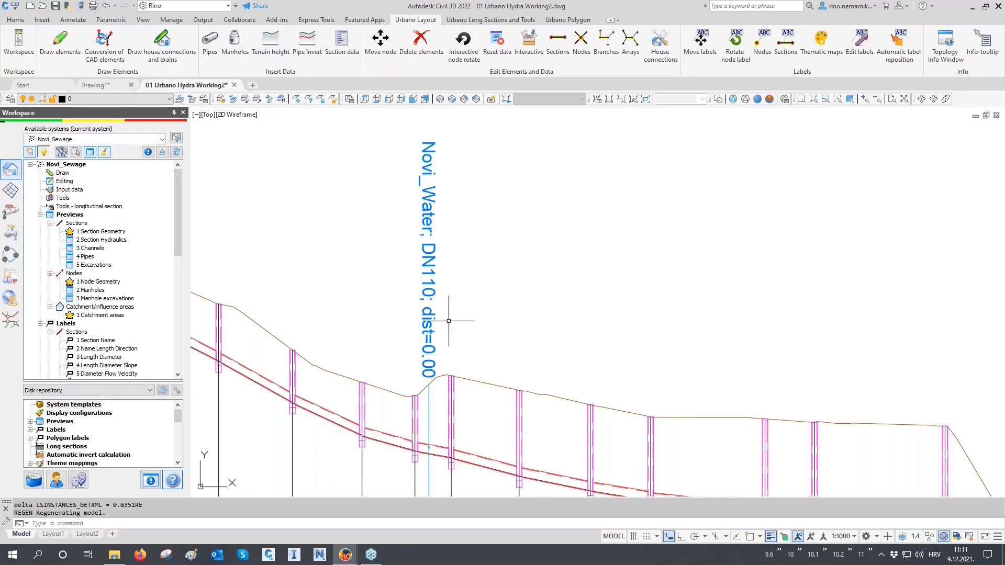
{"action": "scroll", "coordinate": [426, 449], "scroll_direction": "up", "scroll_amount": 8}
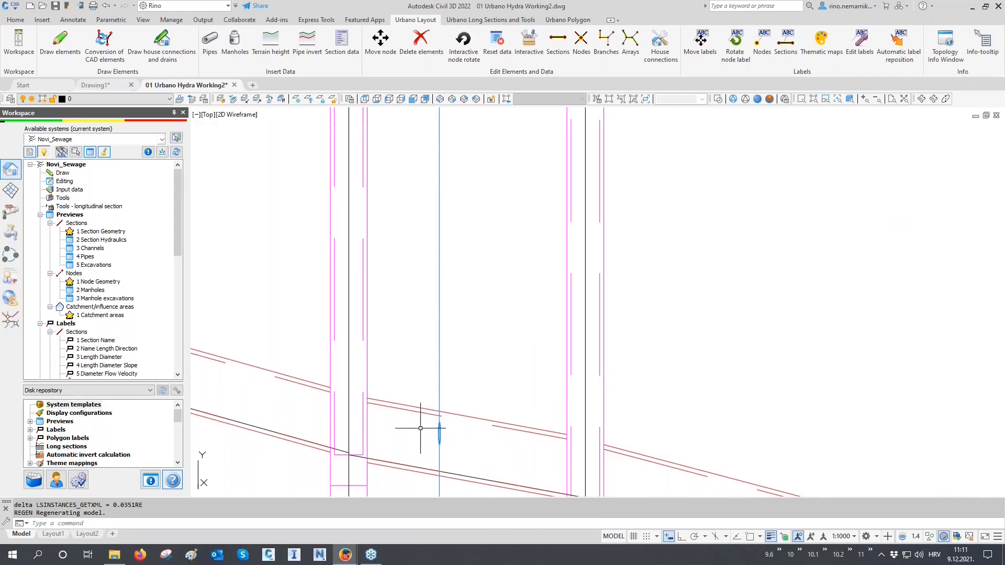
{"action": "scroll", "coordinate": [422, 422], "scroll_direction": "down", "scroll_amount": 5}
{"action": "scroll", "coordinate": [429, 431], "scroll_direction": "down", "scroll_amount": 2}
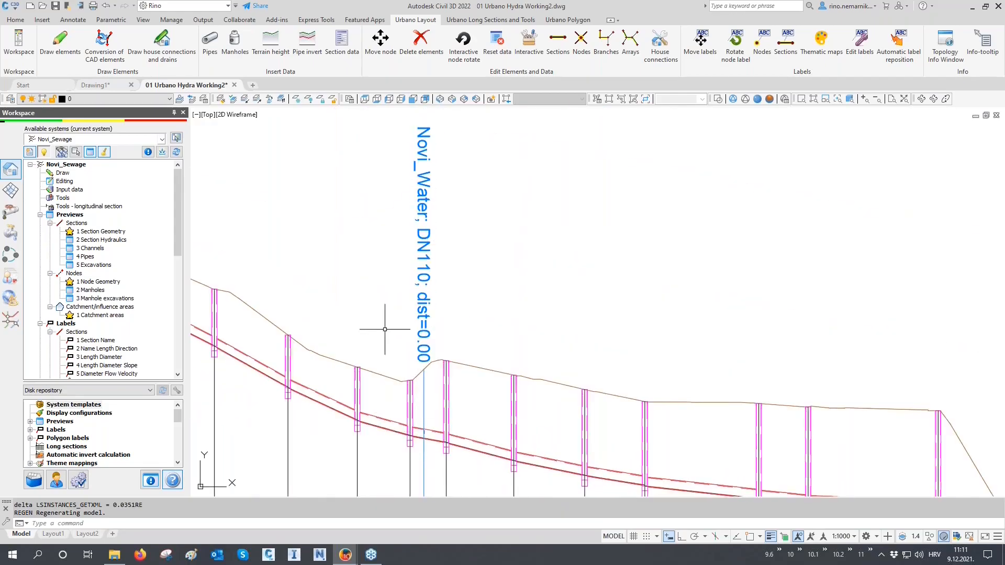
{"action": "scroll", "coordinate": [383, 332], "scroll_direction": "down", "scroll_amount": 4}
{"action": "scroll", "coordinate": [383, 332], "scroll_direction": "down", "scroll_amount": 2}
Step: Examine the Novi_Water DN110 crossings and their depth relative to the sewer pipe in sewage longitudinal profile 9
{"action": "scroll", "coordinate": [566, 359], "scroll_direction": "up", "scroll_amount": 10}
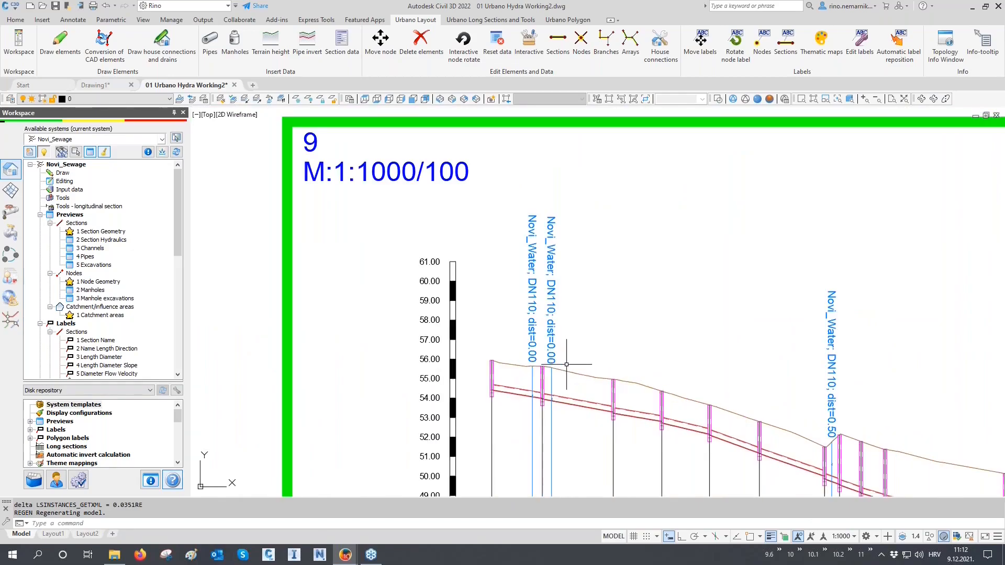
{"action": "scroll", "coordinate": [566, 398], "scroll_direction": "up", "scroll_amount": 2}
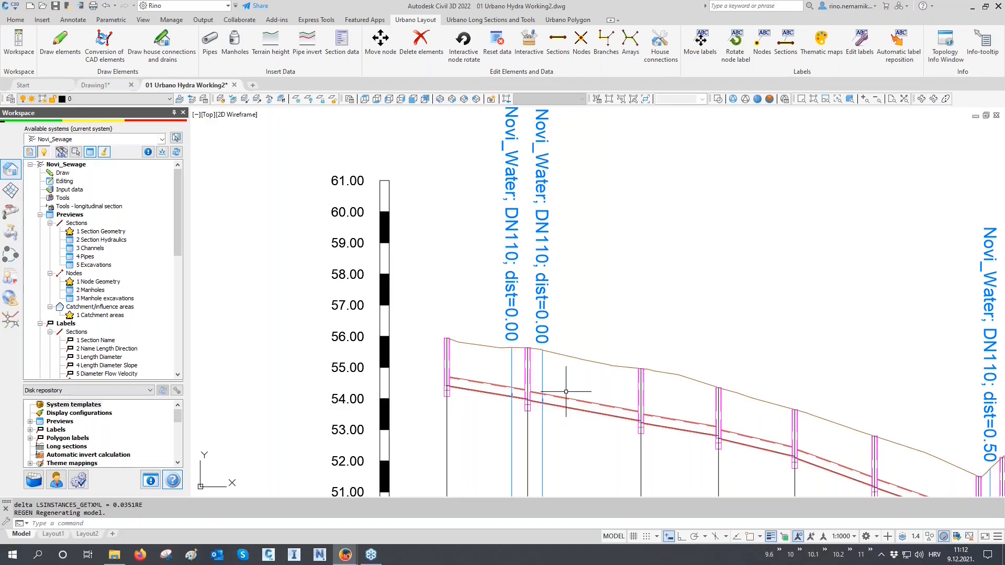
{"action": "scroll", "coordinate": [529, 400], "scroll_direction": "up", "scroll_amount": 4}
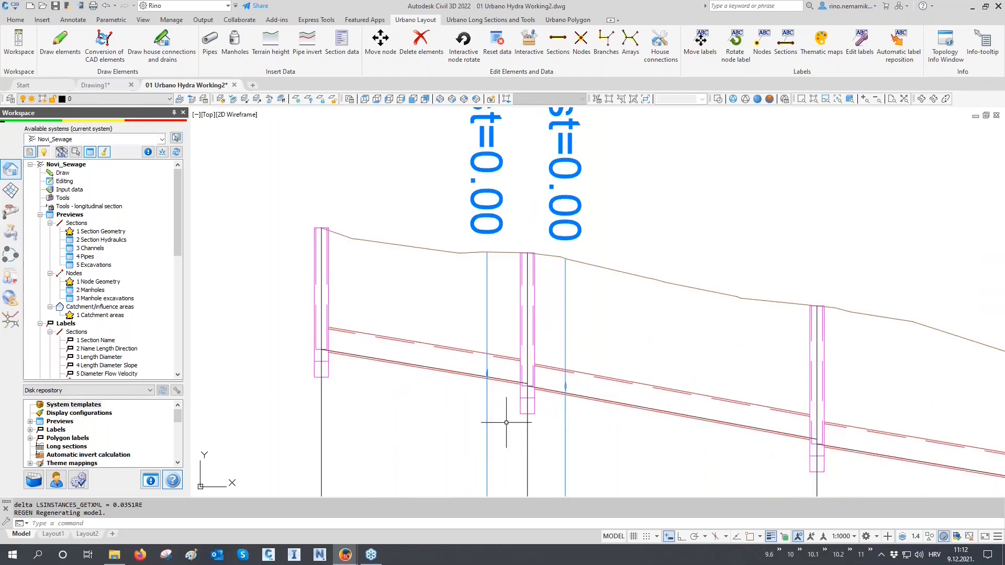
{"action": "scroll", "coordinate": [474, 436], "scroll_direction": "down", "scroll_amount": 2}
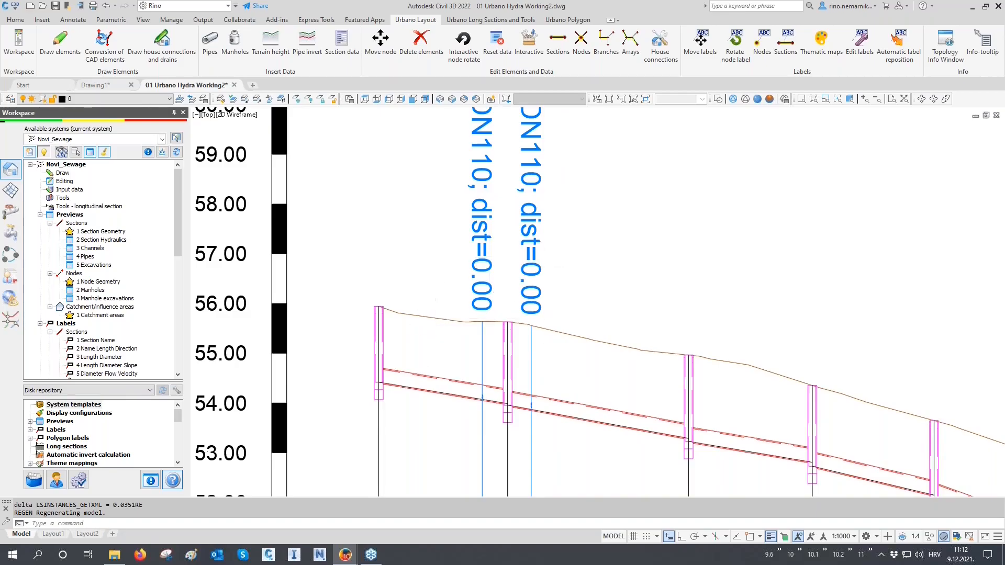
{"action": "scroll", "coordinate": [421, 358], "scroll_direction": "down", "scroll_amount": 5}
{"action": "scroll", "coordinate": [420, 364], "scroll_direction": "down", "scroll_amount": 10}
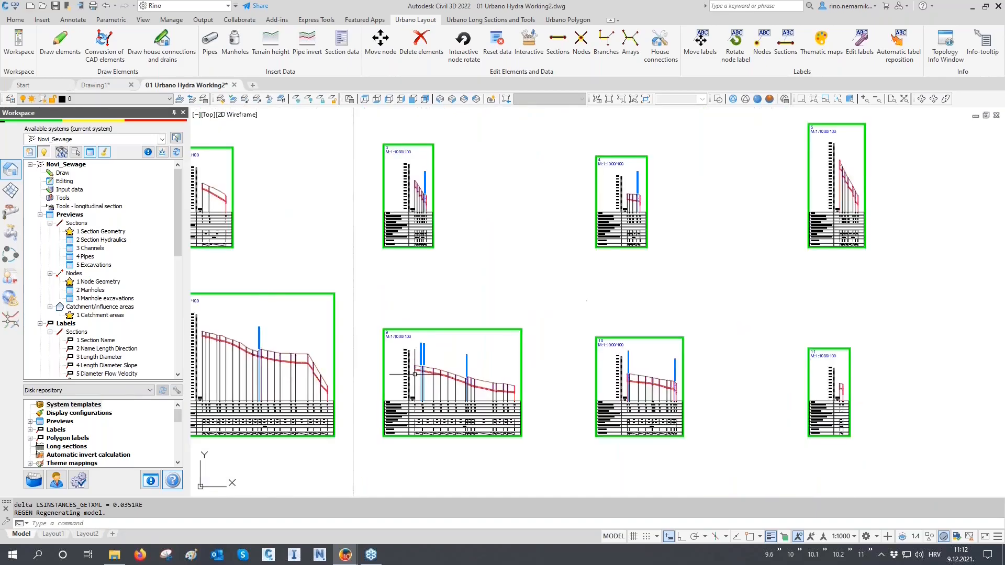
{"action": "scroll", "coordinate": [415, 375], "scroll_direction": "down", "scroll_amount": 2}
{"action": "middle_click_drag", "start_coordinate": [415, 375], "coordinate": [351, 352]}
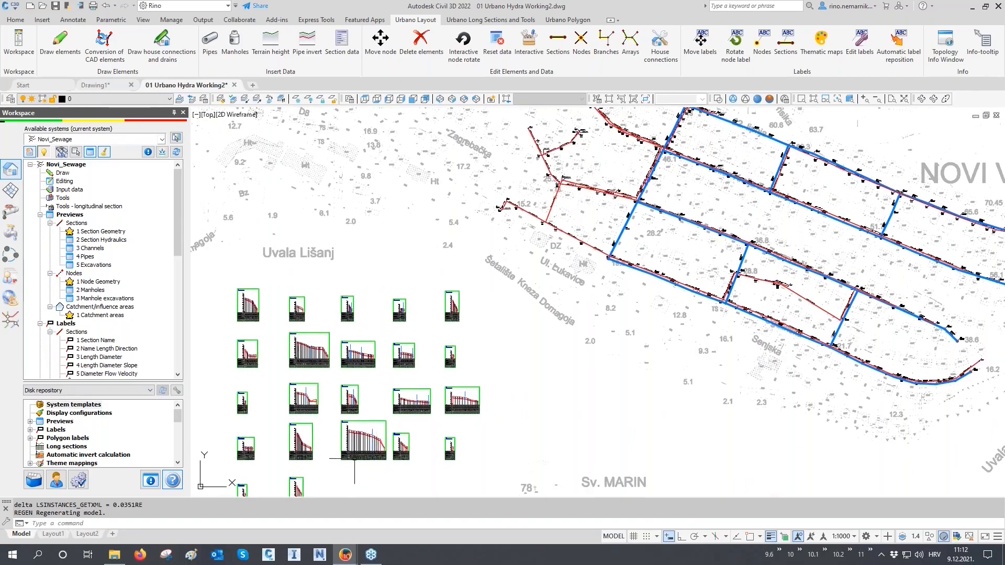
{"action": "scroll", "coordinate": [351, 456], "scroll_direction": "down", "scroll_amount": 2}
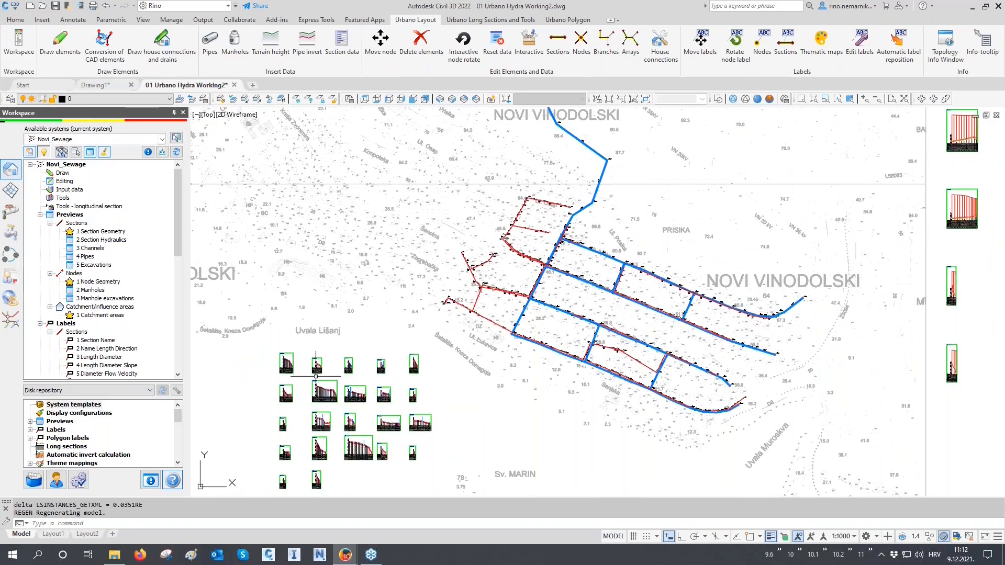
Step: Examine the Novi_Sewage crossing marks in the largest water network longitudinal profile and check the available sewage long section configurations
{"action": "scroll", "coordinate": [225, 412], "scroll_direction": "down", "scroll_amount": 2}
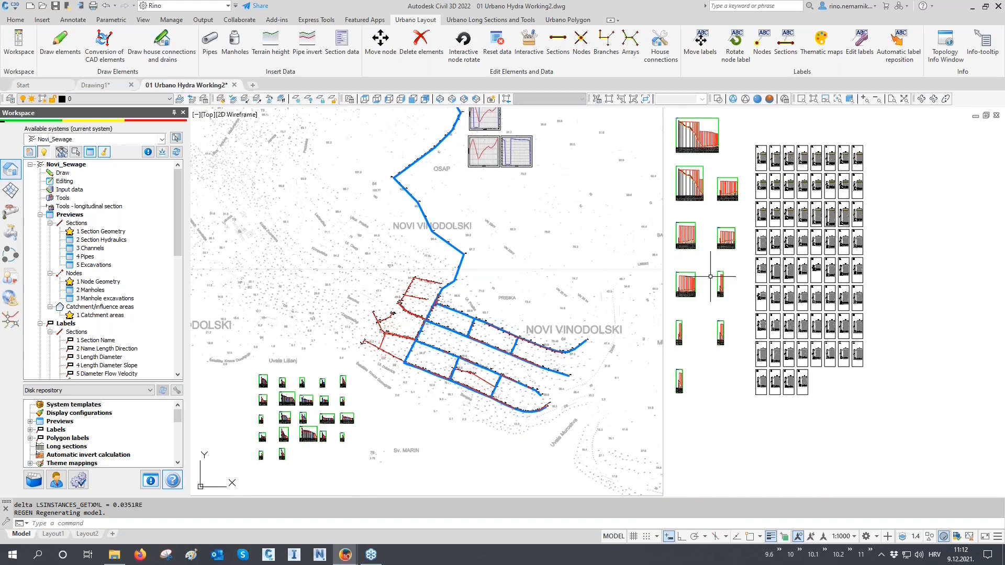
{"action": "middle_click_drag", "start_coordinate": [647, 289], "coordinate": [621, 367]}
{"action": "middle_click_drag", "start_coordinate": [687, 235], "coordinate": [668, 303]}
{"action": "scroll", "coordinate": [668, 293], "scroll_direction": "up", "scroll_amount": 4}
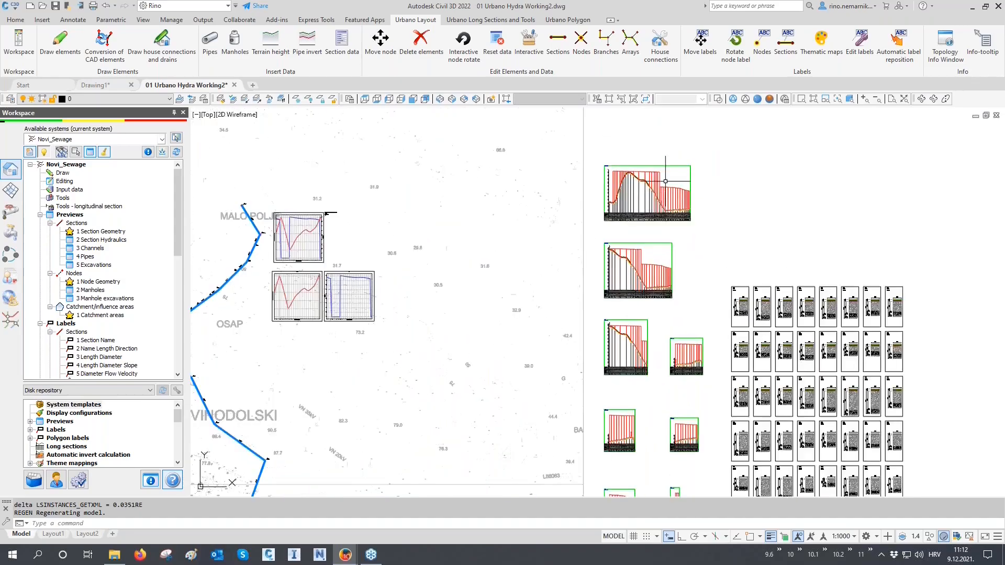
{"action": "scroll", "coordinate": [657, 198], "scroll_direction": "up", "scroll_amount": 3}
{"action": "scroll", "coordinate": [675, 256], "scroll_direction": "up", "scroll_amount": 5}
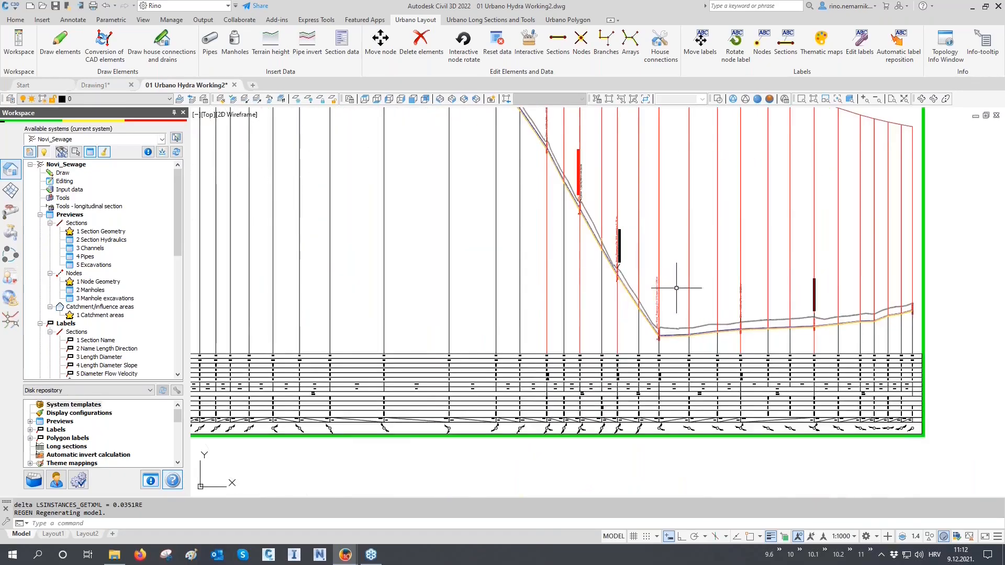
{"action": "scroll", "coordinate": [673, 307], "scroll_direction": "up", "scroll_amount": 2}
{"action": "scroll", "coordinate": [674, 307], "scroll_direction": "up", "scroll_amount": 1}
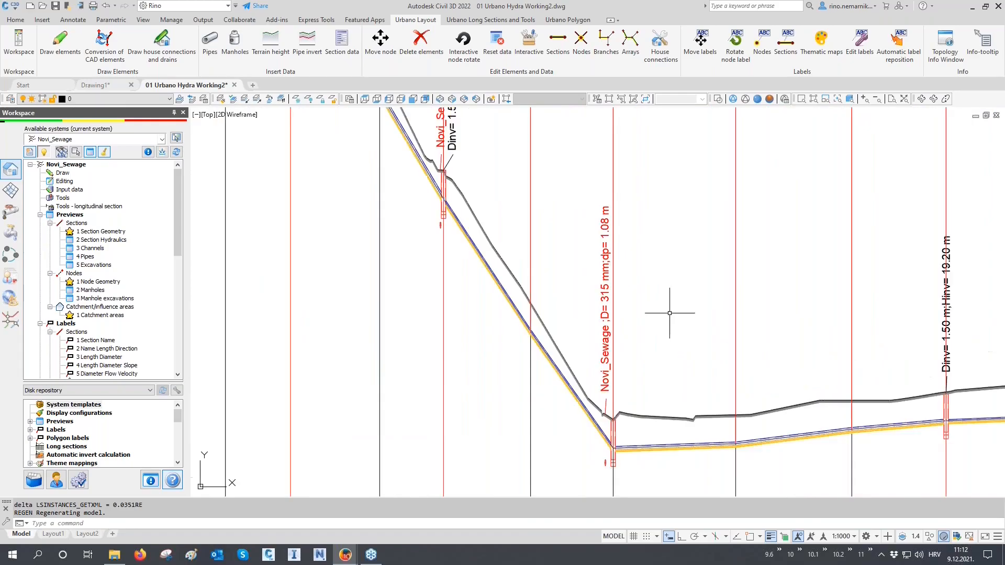
{"action": "scroll", "coordinate": [612, 440], "scroll_direction": "up", "scroll_amount": 1}
{"action": "scroll", "coordinate": [612, 440], "scroll_direction": "up", "scroll_amount": 1}
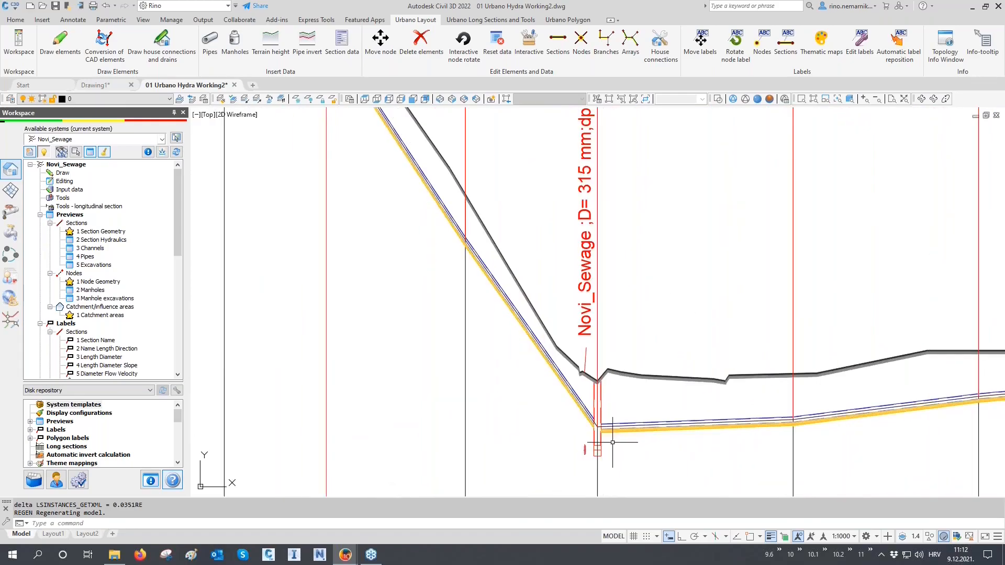
{"action": "scroll", "coordinate": [606, 456], "scroll_direction": "up", "scroll_amount": 1}
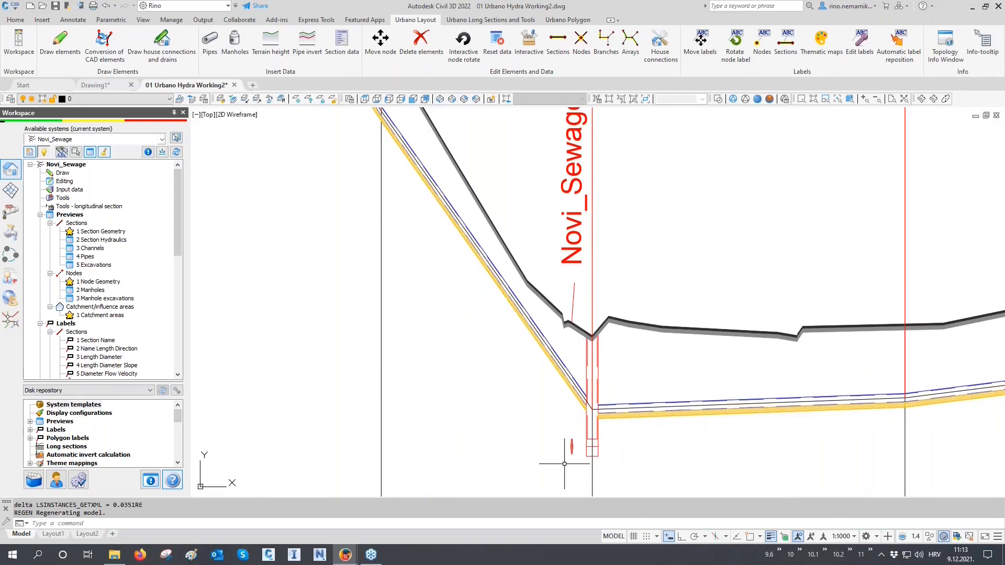
{"action": "scroll", "coordinate": [564, 464], "scroll_direction": "down", "scroll_amount": 1}
{"action": "middle_click_drag", "start_coordinate": [588, 289], "coordinate": [588, 377]}
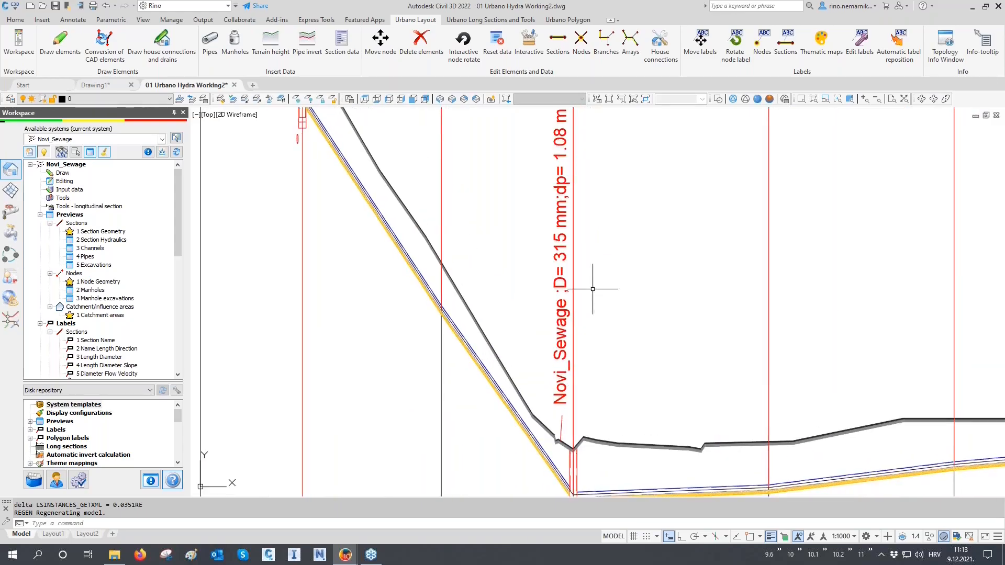
{"action": "middle_click_drag", "start_coordinate": [593, 289], "coordinate": [592, 326]}
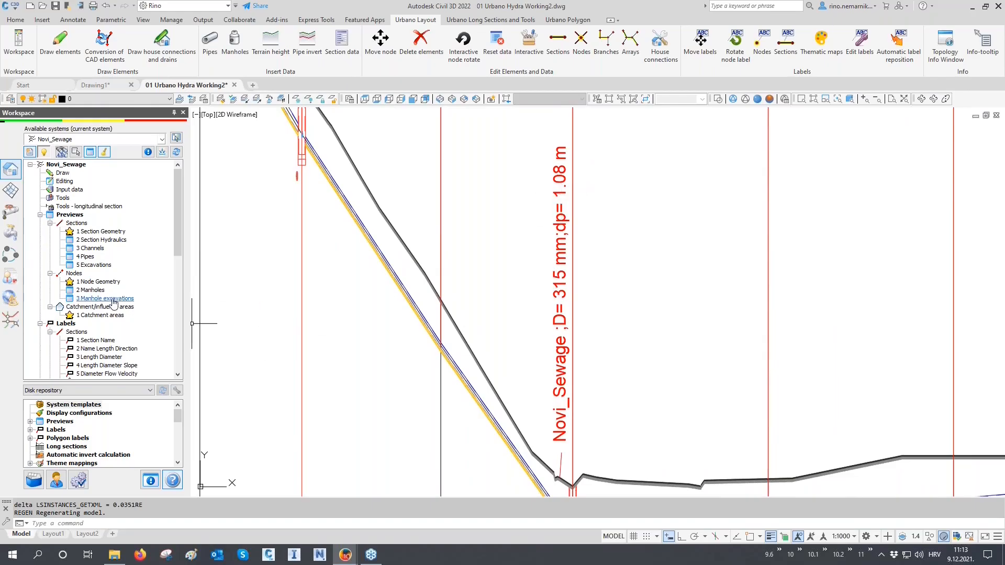
{"action": "scroll", "coordinate": [113, 302], "scroll_direction": "down", "scroll_amount": 6}
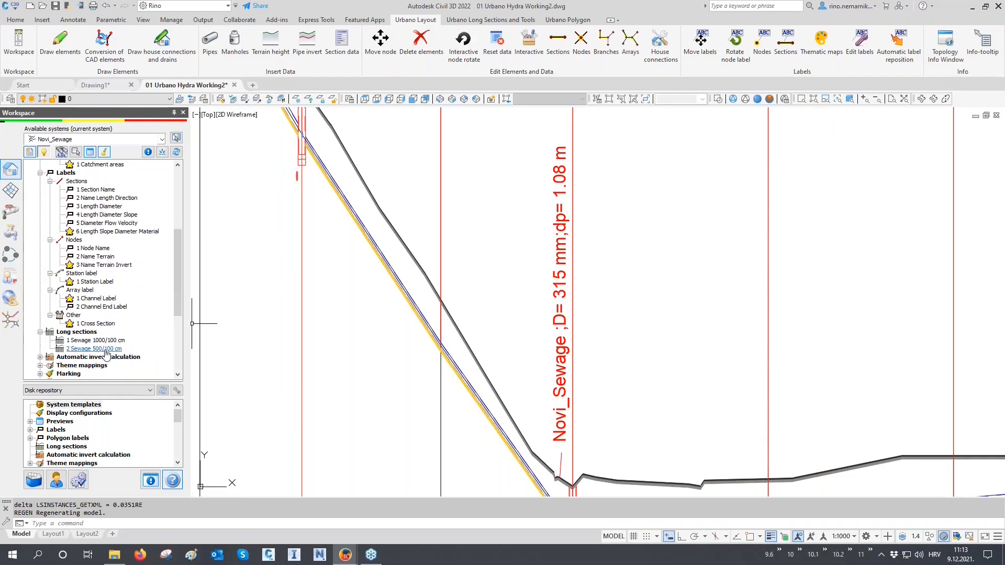
Step: Turn off the section label and node label layers of both the Novi_Sewage and Novi_Water systems in plan
{"action": "scroll", "coordinate": [637, 309], "scroll_direction": "down", "scroll_amount": 8}
{"action": "scroll", "coordinate": [620, 328], "scroll_direction": "down", "scroll_amount": 6}
{"action": "scroll", "coordinate": [620, 329], "scroll_direction": "down", "scroll_amount": 2}
{"action": "middle_click_drag", "start_coordinate": [566, 382], "coordinate": [571, 251]}
{"action": "middle_click_drag", "start_coordinate": [534, 344], "coordinate": [561, 291]}
{"action": "scroll", "coordinate": [364, 366], "scroll_direction": "up", "scroll_amount": 4}
{"action": "scroll", "coordinate": [364, 365], "scroll_direction": "up", "scroll_amount": 5}
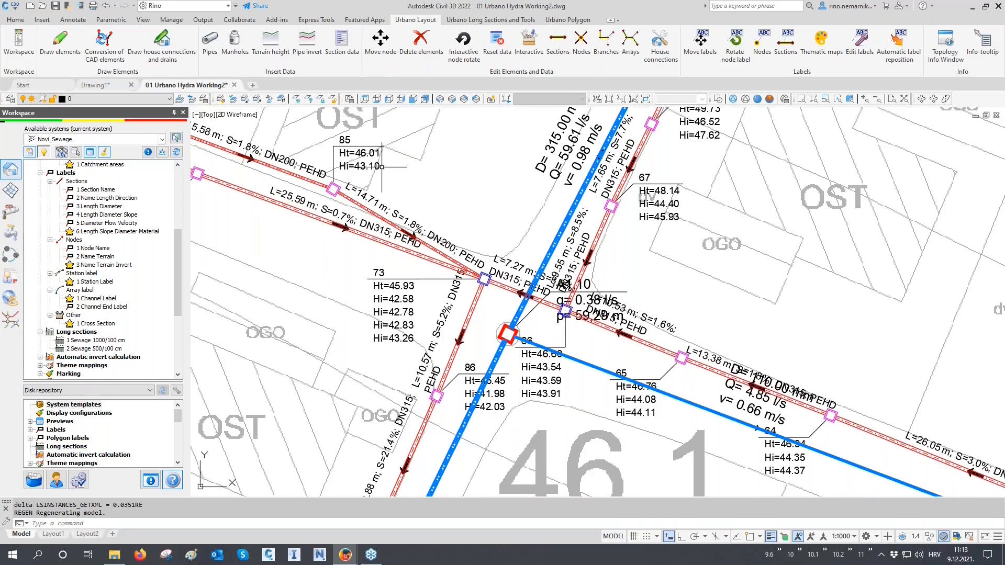
{"action": "left_click", "coordinate": [311, 102]}
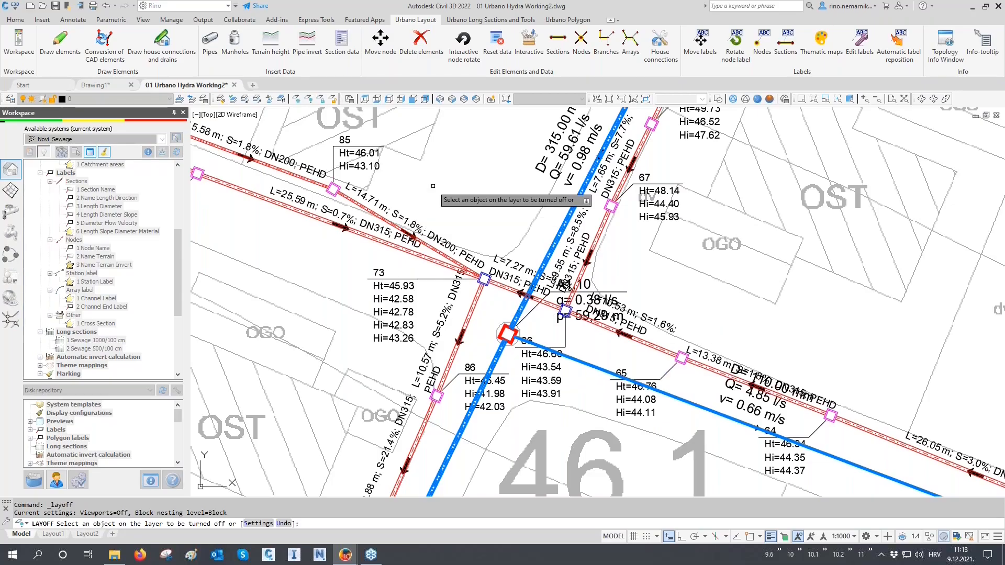
{"action": "left_click", "coordinate": [399, 214]}
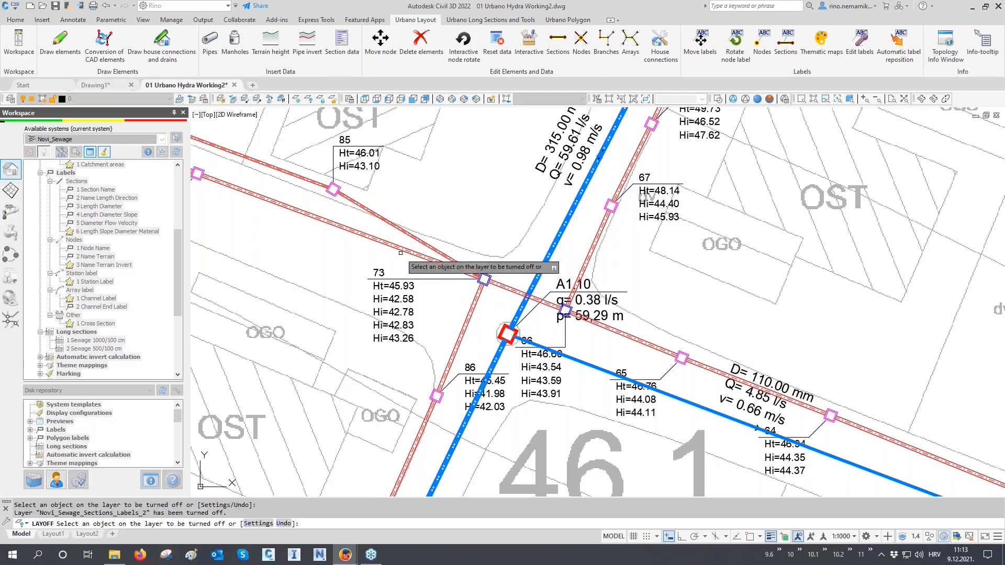
{"action": "left_click", "coordinate": [400, 286]}
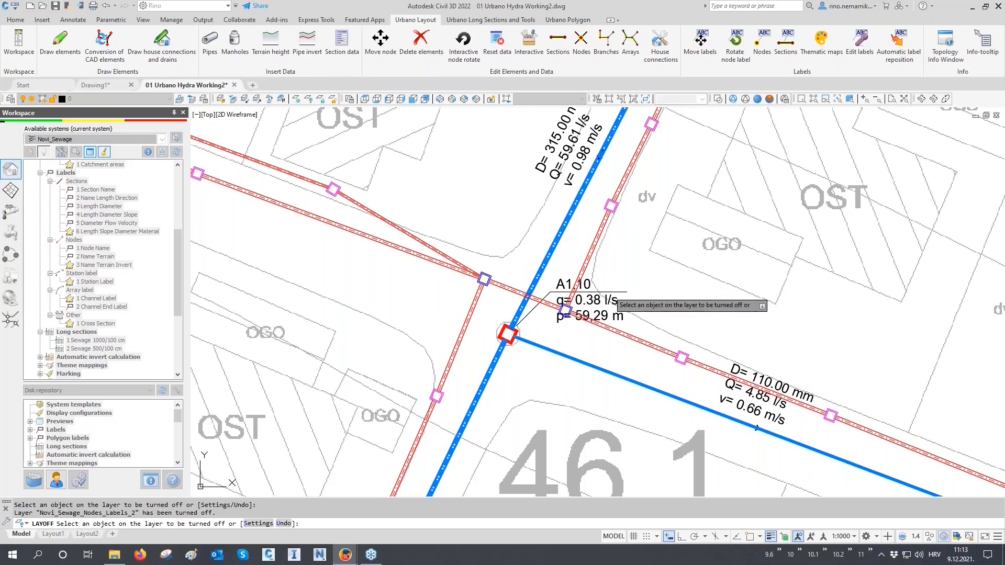
{"action": "left_click", "coordinate": [557, 167]}
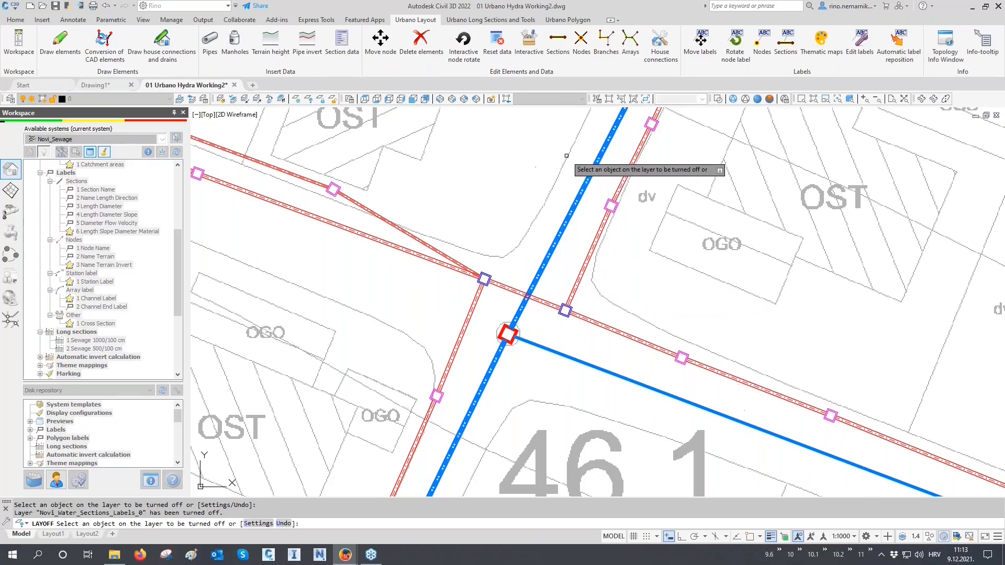
{"action": "scroll", "coordinate": [539, 200], "scroll_direction": "down", "scroll_amount": 2}
{"action": "scroll", "coordinate": [538, 201], "scroll_direction": "down", "scroll_amount": 4}
{"action": "right_click", "coordinate": [461, 294]}
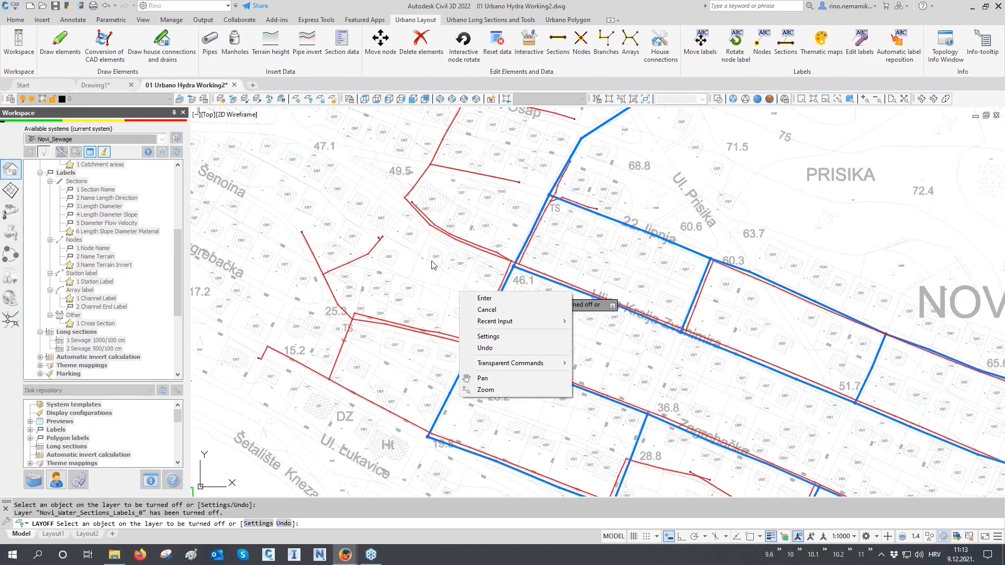
{"action": "left_click", "coordinate": [495, 299]}
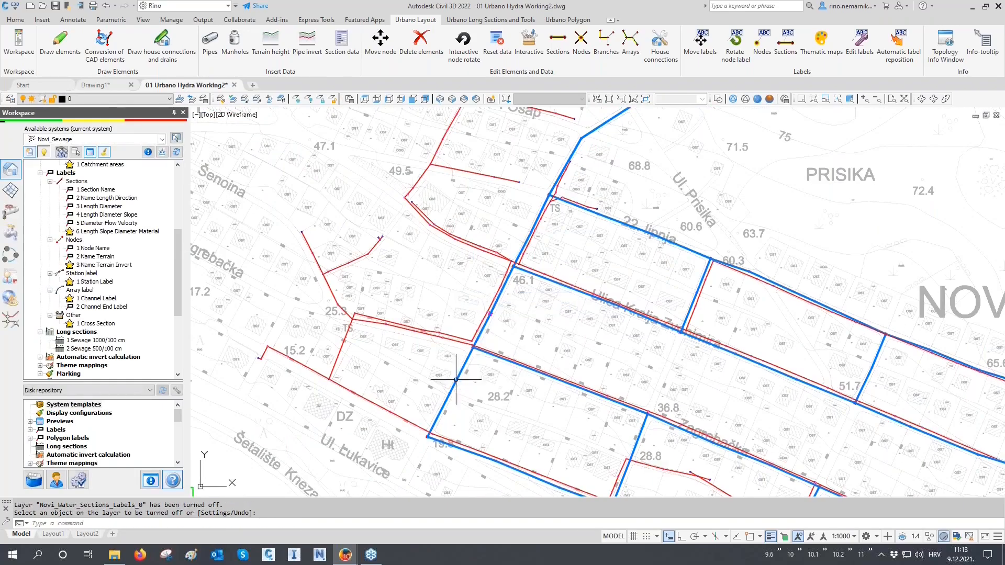
{"action": "key", "text": "Escape"}
{"action": "key", "text": "Escape"}
Step: Open the intersection preview for Novi_Water and Novi_Sewage and examine the pipe/pipe distances, nominal diameters and relative positions
{"action": "scroll", "coordinate": [427, 369], "scroll_direction": "down", "scroll_amount": 4}
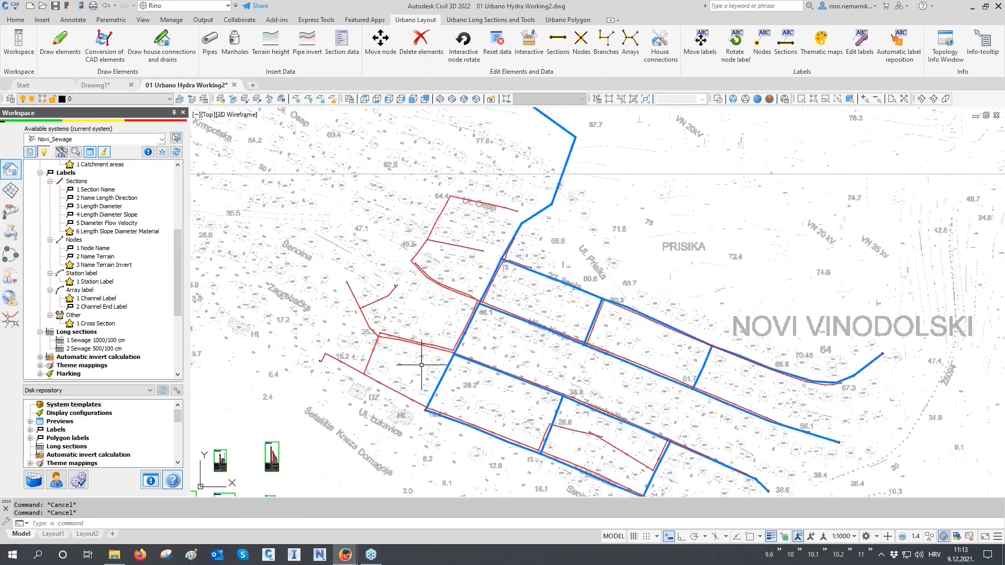
{"action": "middle_click_drag", "start_coordinate": [419, 378], "coordinate": [424, 337]}
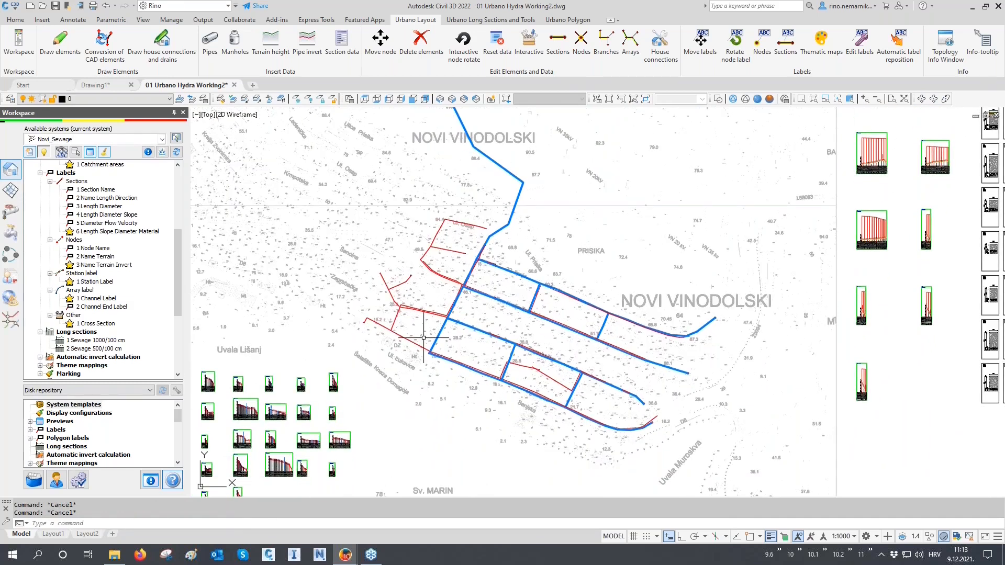
{"action": "left_click", "coordinate": [11, 320]}
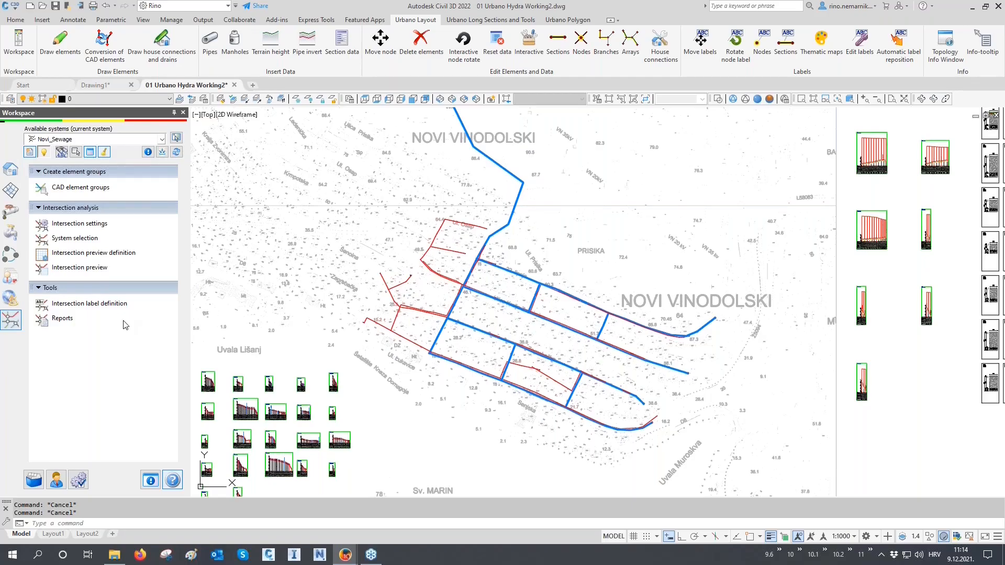
{"action": "left_click", "coordinate": [61, 268]}
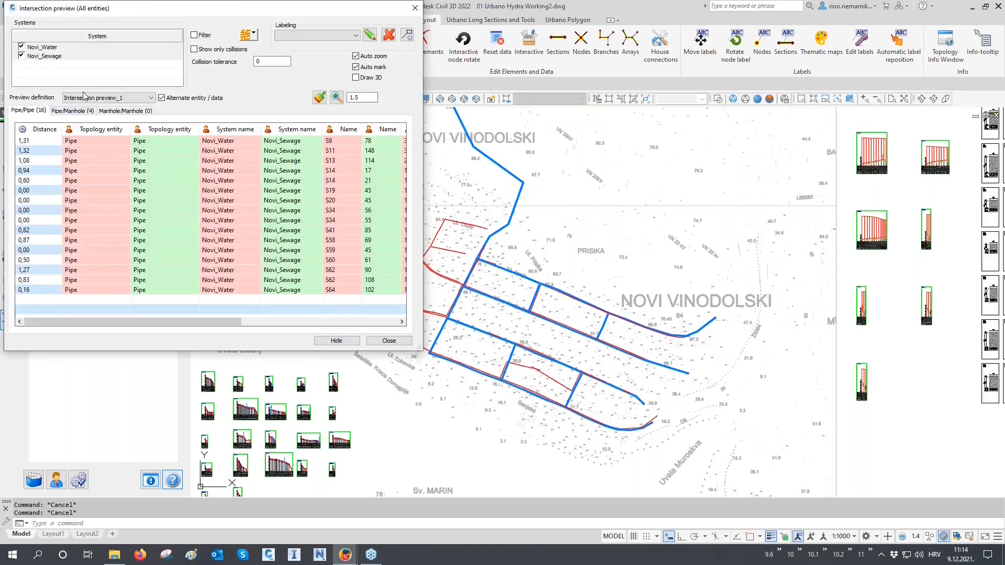
{"action": "left_click_drag", "start_coordinate": [80, 13], "coordinate": [76, 119]}
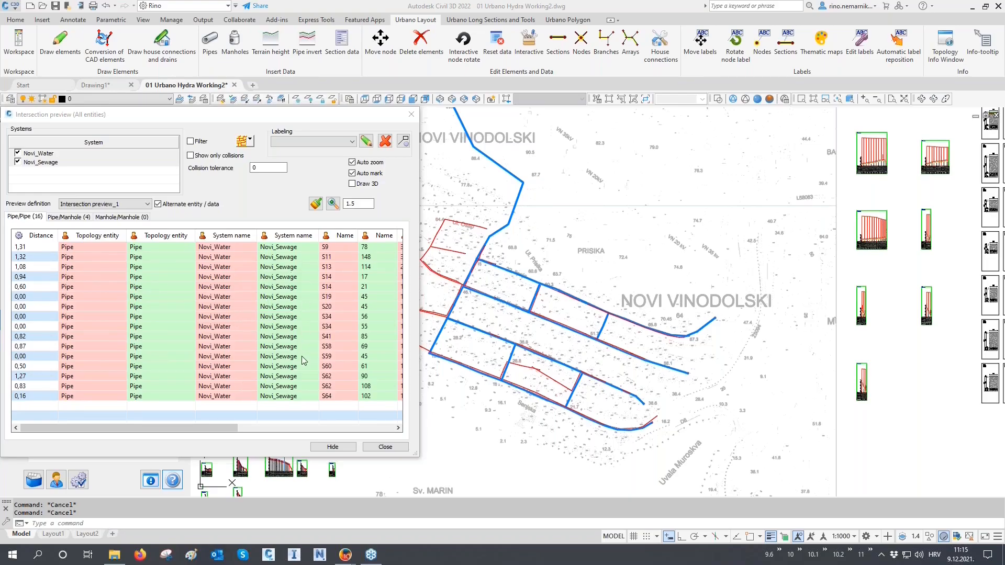
{"action": "left_click_drag", "start_coordinate": [231, 430], "coordinate": [378, 423]}
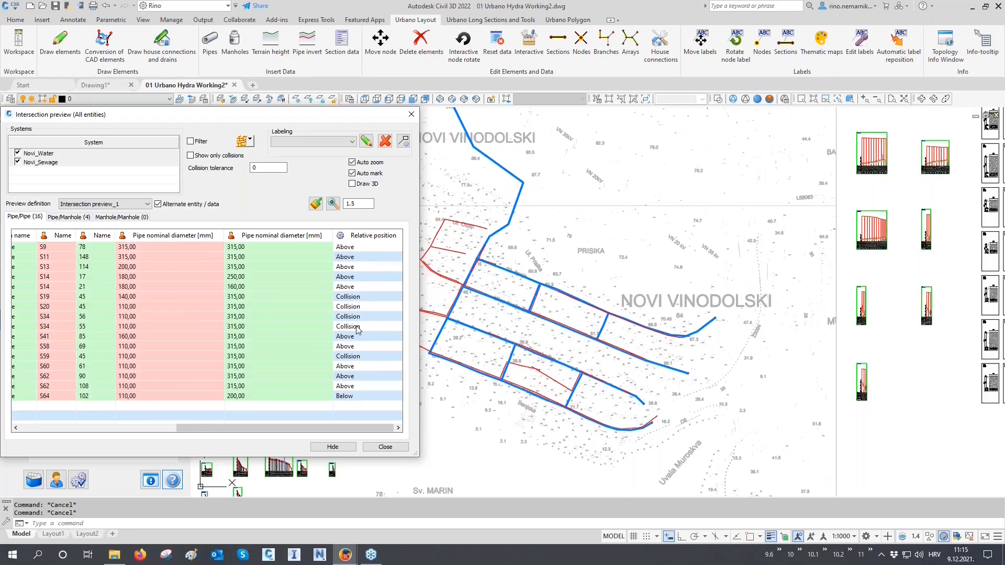
Step: Examine the pipe/pipe intersections of Novi_Water and Novi_Sewage one by one in plan, from S9/78 down to S34/56
{"action": "left_click_drag", "start_coordinate": [333, 428], "coordinate": [157, 439]}
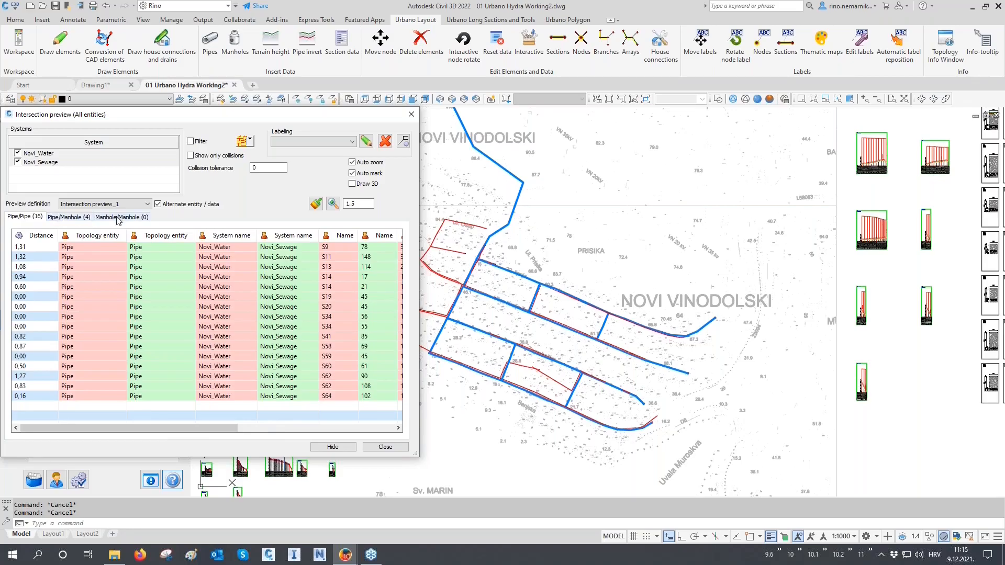
{"action": "left_click", "coordinate": [33, 247]}
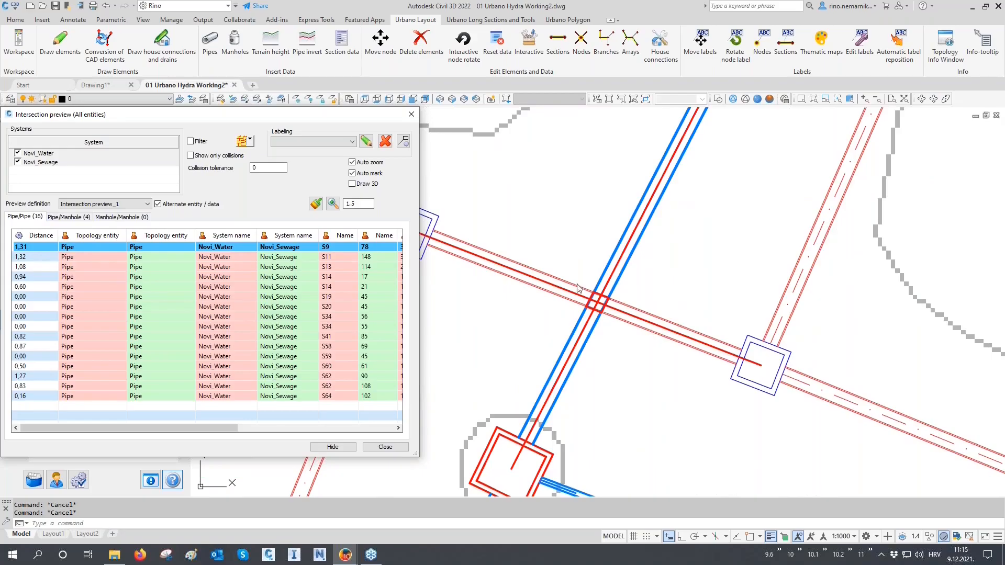
{"action": "left_click", "coordinate": [24, 258]}
{"action": "key", "text": "Down"}
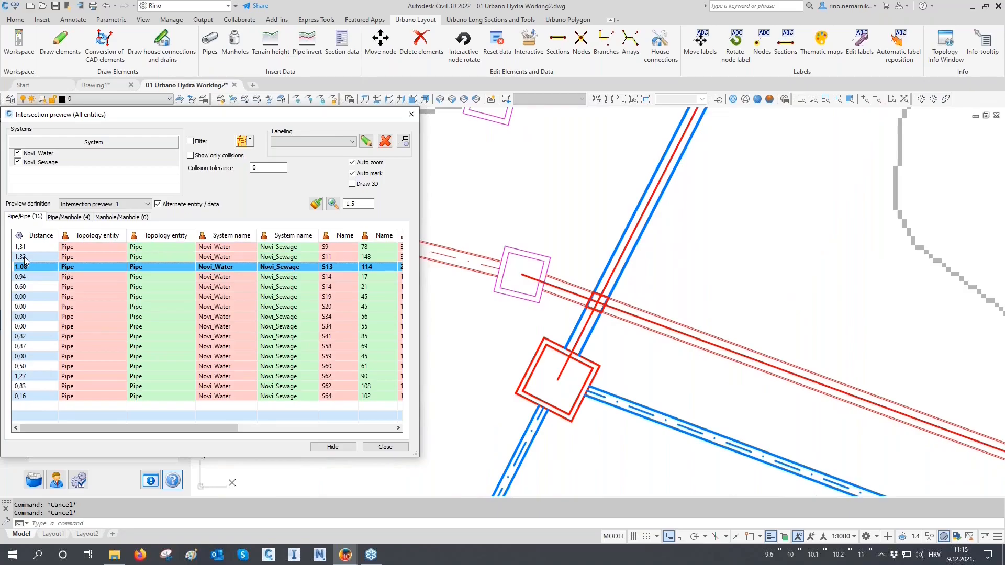
{"action": "key", "text": "Down"}
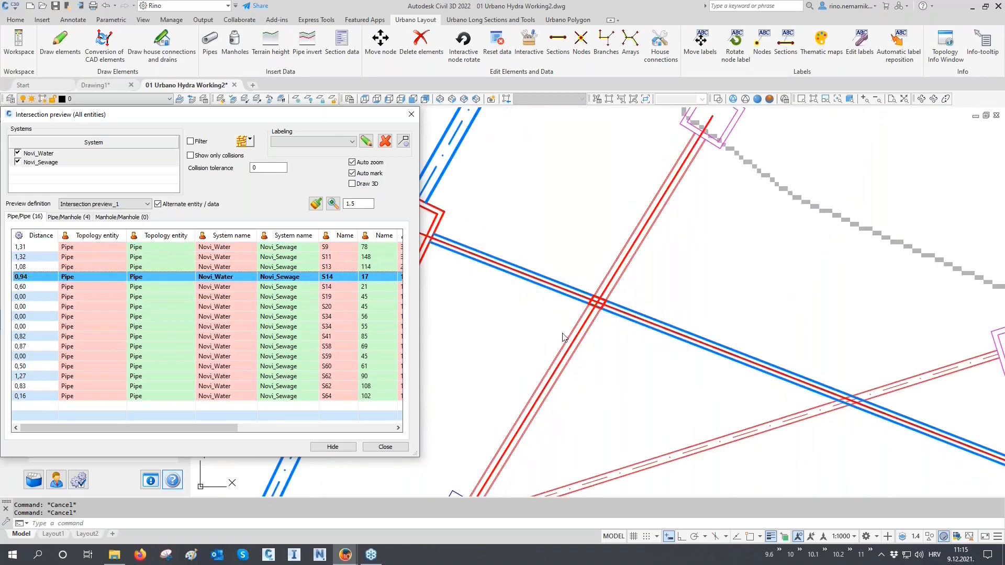
{"action": "key", "text": "Down"}
{"action": "key", "text": "Down"}
{"action": "key", "text": "Down"}
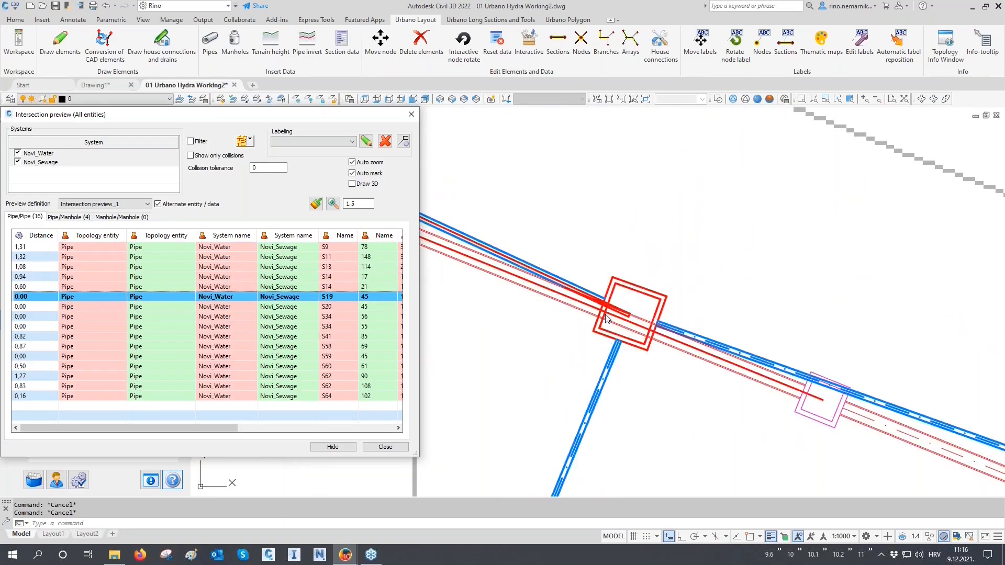
{"action": "key", "text": "Down"}
{"action": "key", "text": "Down"}
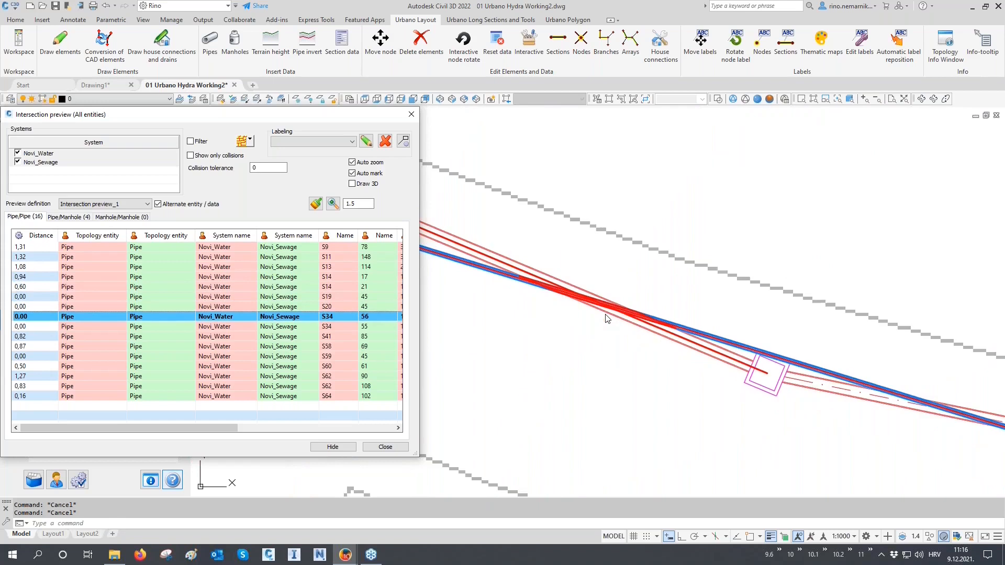
Step: Examine the pipe/manhole intersections of water pipes S19 and S20 with sewage manholes 29 and 30 in plan
{"action": "left_click", "coordinate": [69, 218]}
{"action": "left_click", "coordinate": [66, 248]}
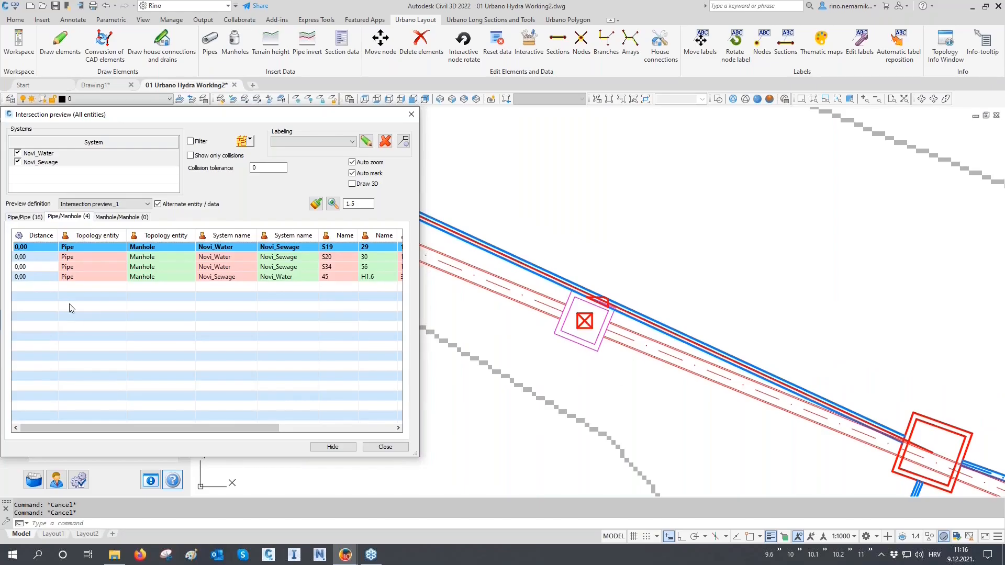
{"action": "left_click", "coordinate": [52, 256]}
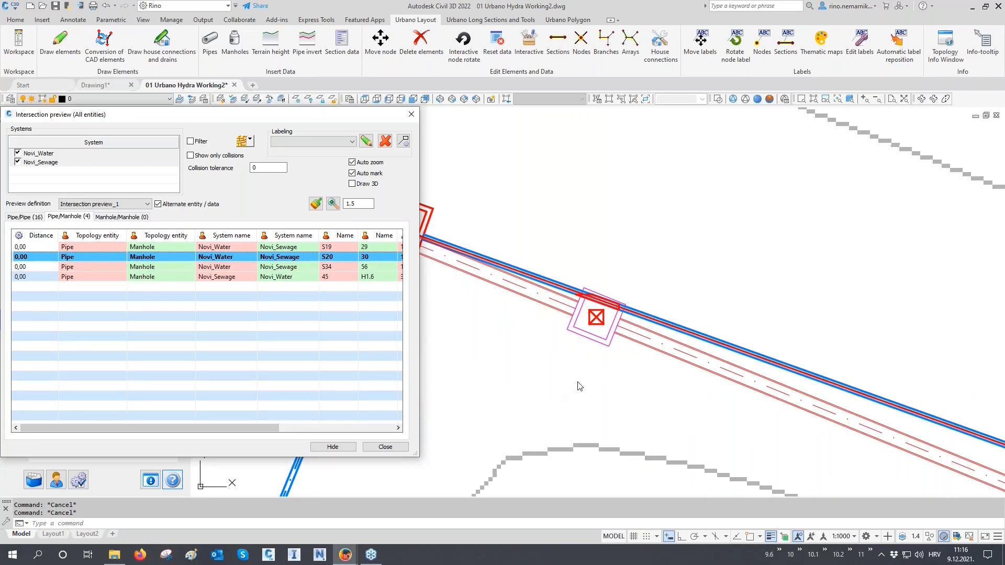
Step: Make Novi_Water the current system and move its node H1.6 off the sewer to the north side of the sewage line
{"action": "left_click_drag", "start_coordinate": [142, 115], "coordinate": [141, 167]}
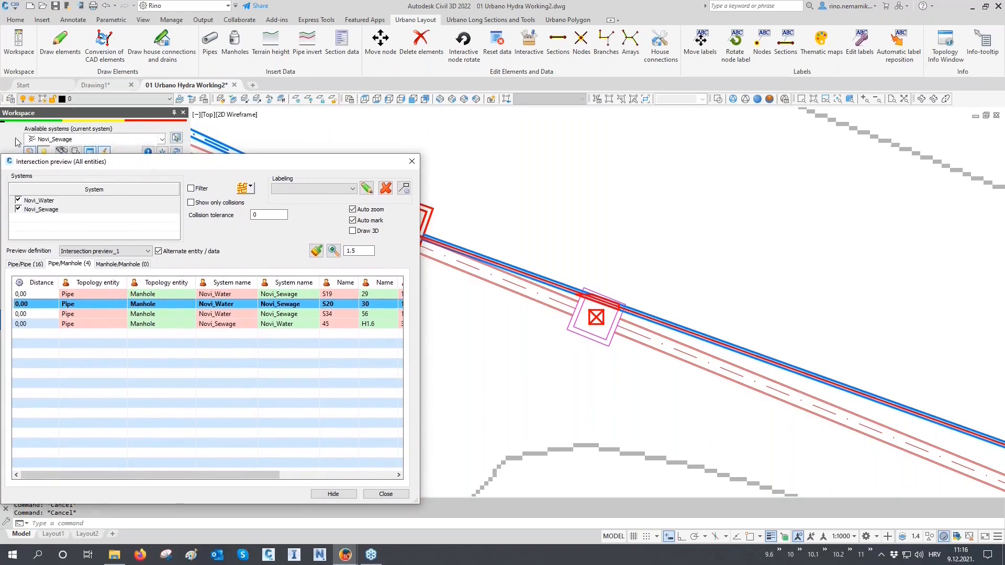
{"action": "left_click", "coordinate": [74, 140]}
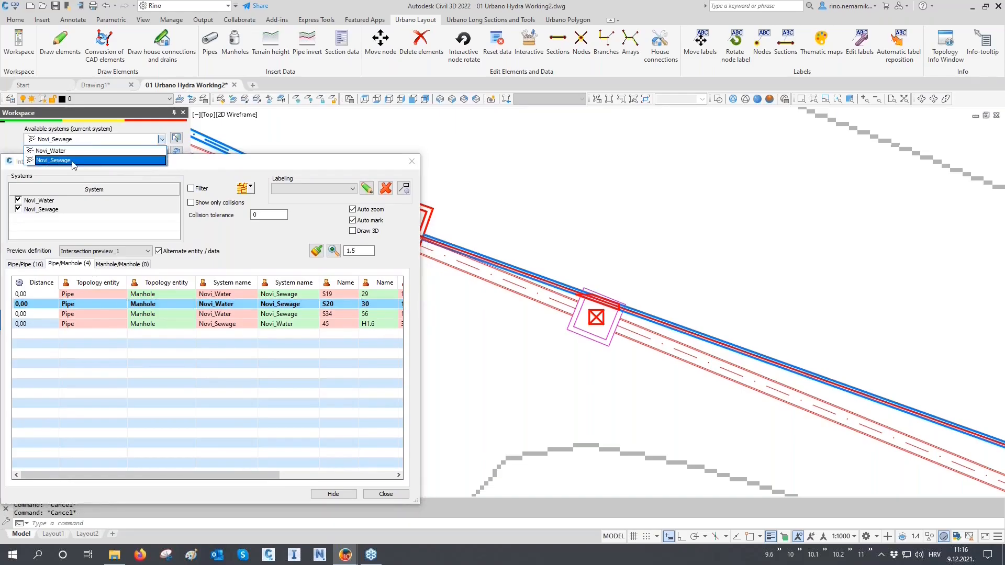
{"action": "left_click", "coordinate": [73, 151]}
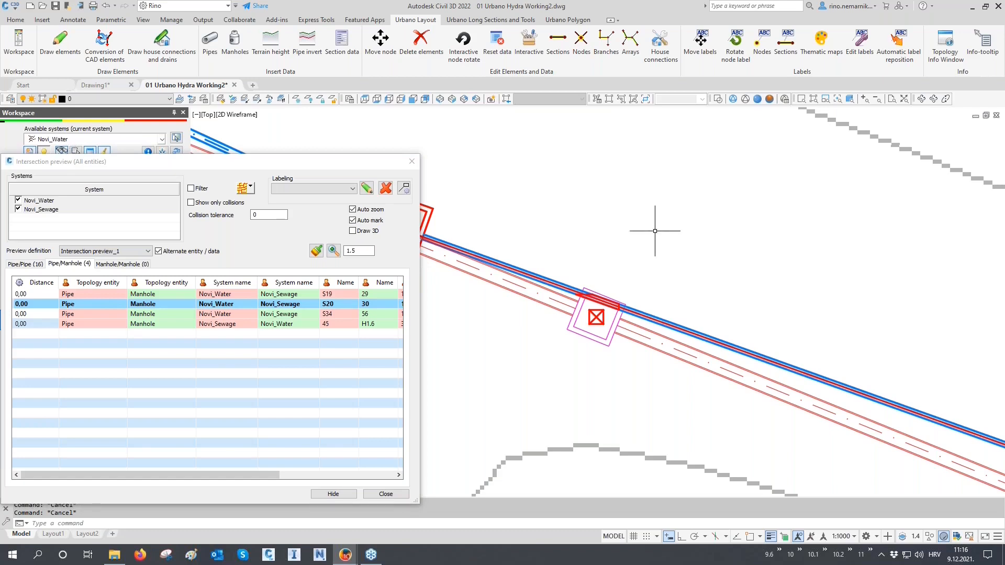
{"action": "scroll", "coordinate": [657, 254], "scroll_direction": "down", "scroll_amount": 3}
{"action": "middle_click_drag", "start_coordinate": [656, 290], "coordinate": [730, 341]}
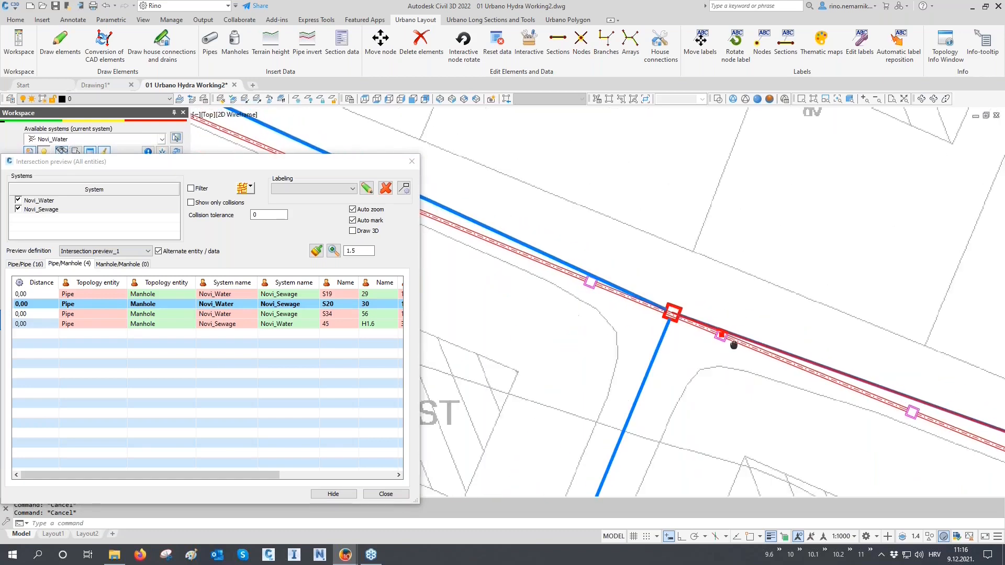
{"action": "scroll", "coordinate": [722, 339], "scroll_direction": "up", "scroll_amount": 2}
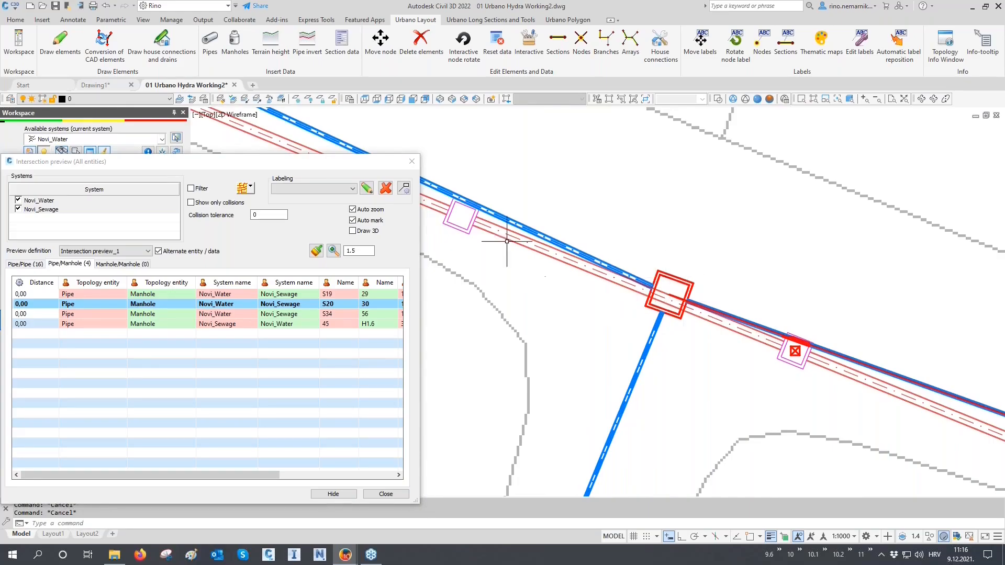
{"action": "left_click", "coordinate": [385, 46]}
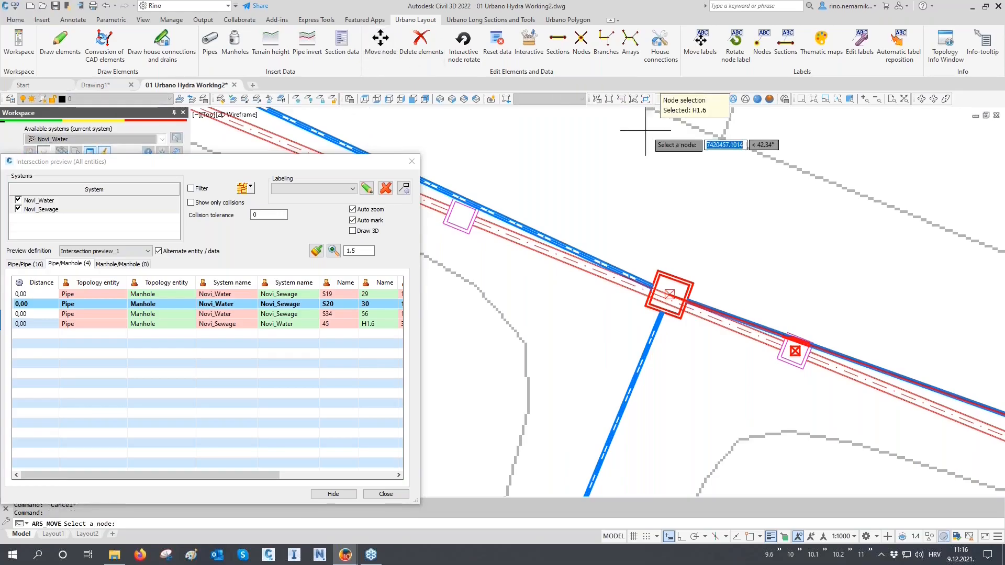
{"action": "left_click", "coordinate": [679, 285]}
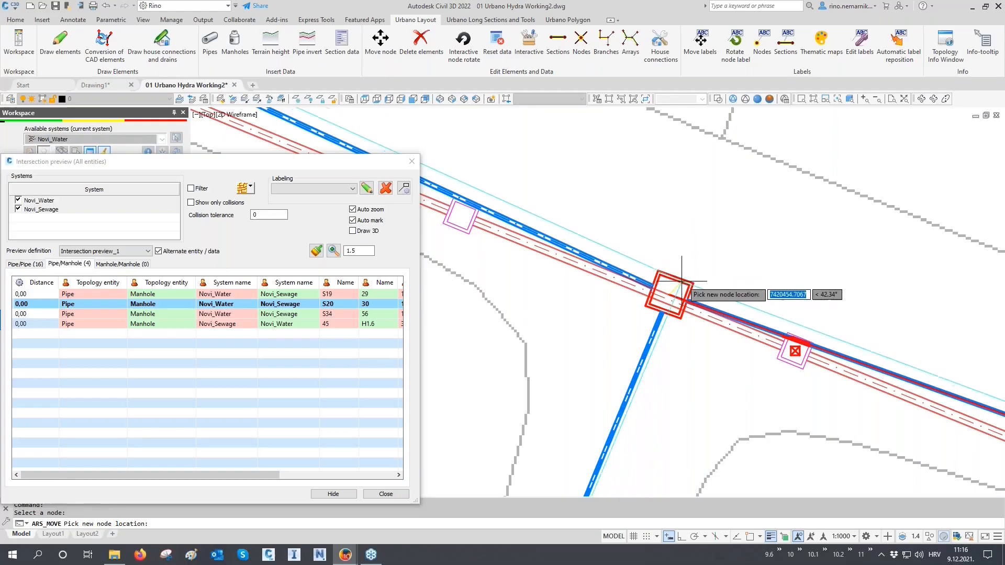
{"action": "left_click", "coordinate": [693, 235]}
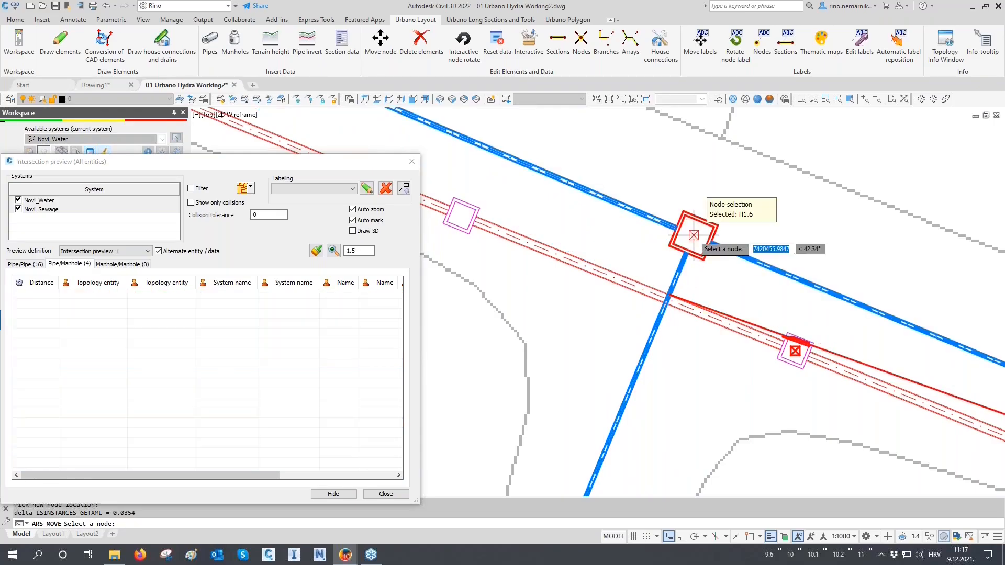
{"action": "key", "text": "Escape"}
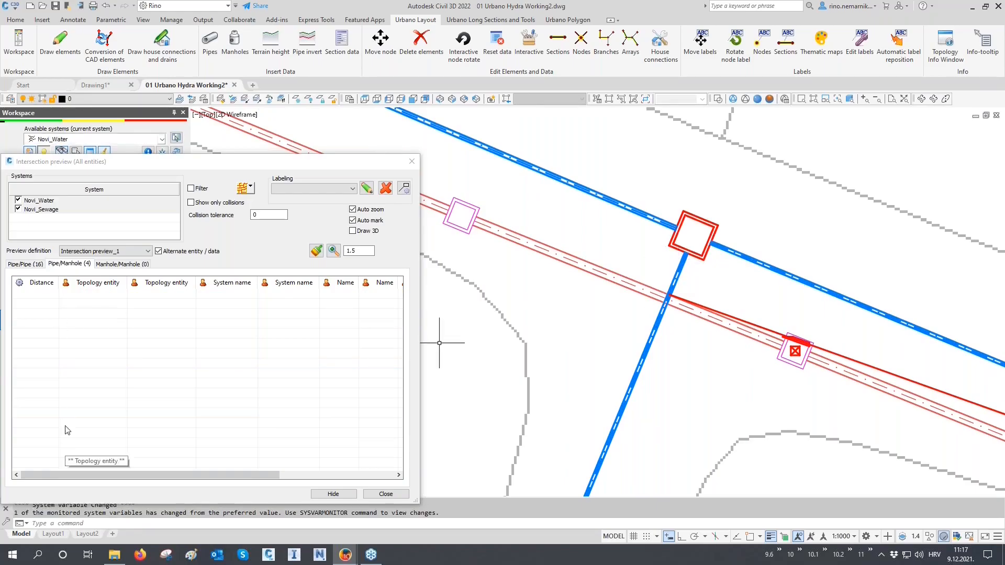
Step: Recalculate the intersections and locate the pipe/manhole collision between water pipe S34 and sewage manhole 56 in plan
{"action": "left_click", "coordinate": [243, 192]}
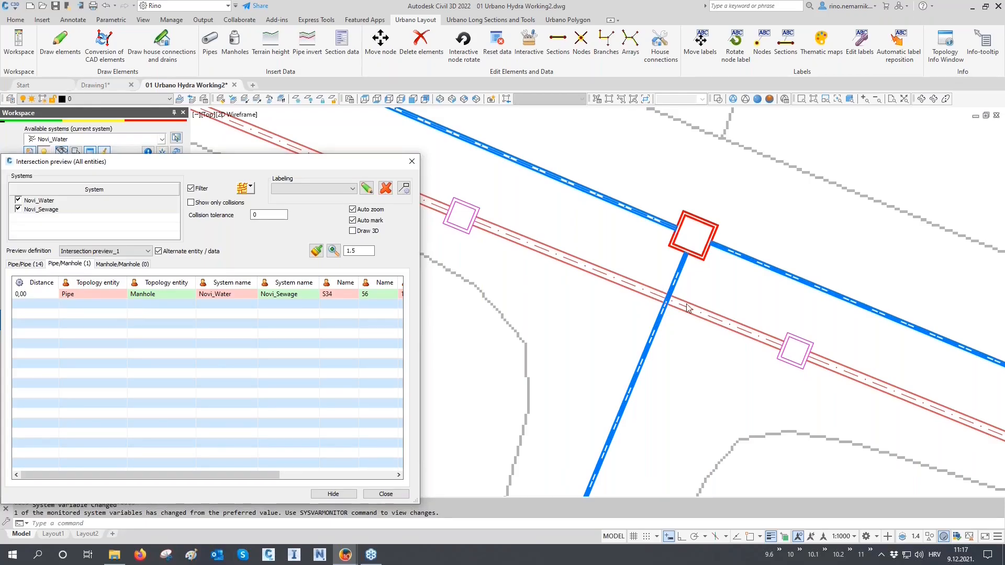
{"action": "left_click", "coordinate": [47, 297]}
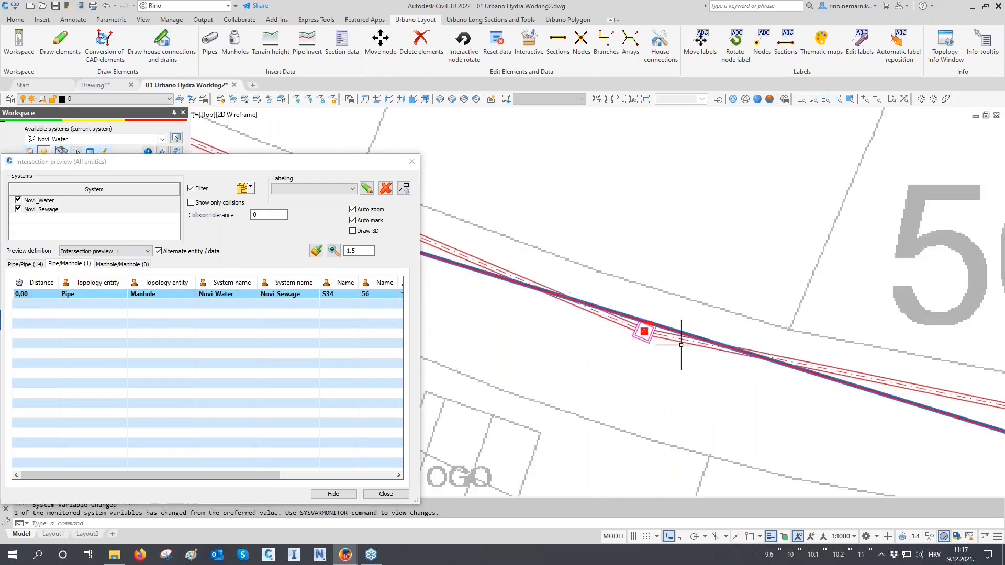
{"action": "scroll", "coordinate": [672, 352], "scroll_direction": "up", "scroll_amount": 5}
{"action": "middle_click_drag", "start_coordinate": [672, 353], "coordinate": [712, 340]}
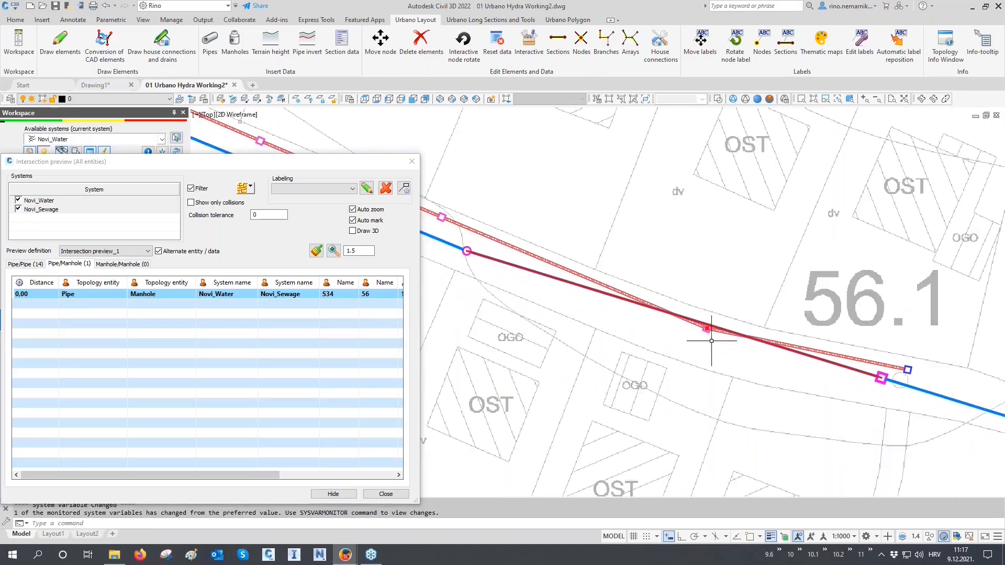
Step: Regenerate the drawing and move Novi_Water node H2.8 to just south of sewage manhole 56, clear of the sewer
{"action": "type", "text": "re"}
{"action": "key", "text": "Return"}
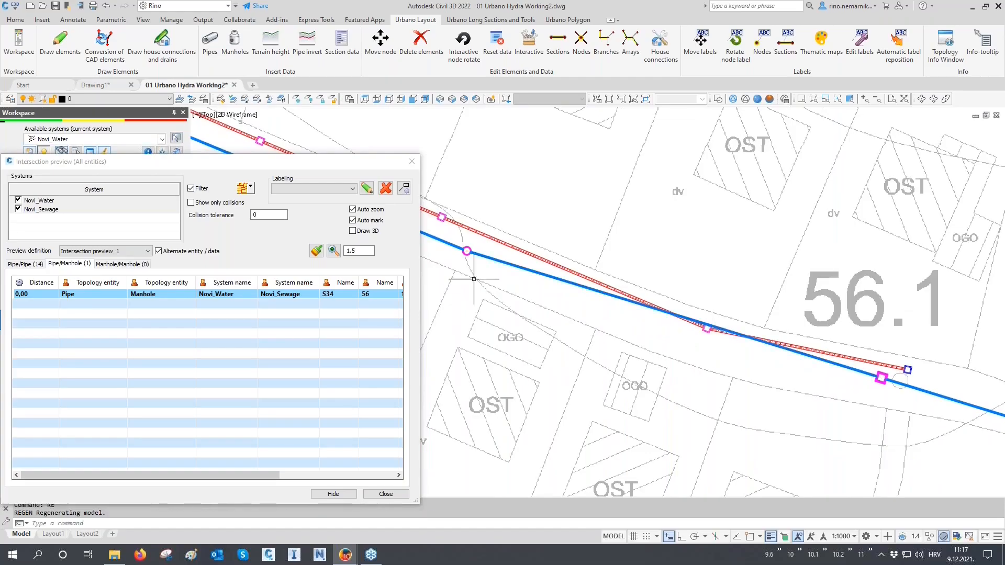
{"action": "left_click", "coordinate": [380, 42]}
{"action": "left_click", "coordinate": [467, 251]}
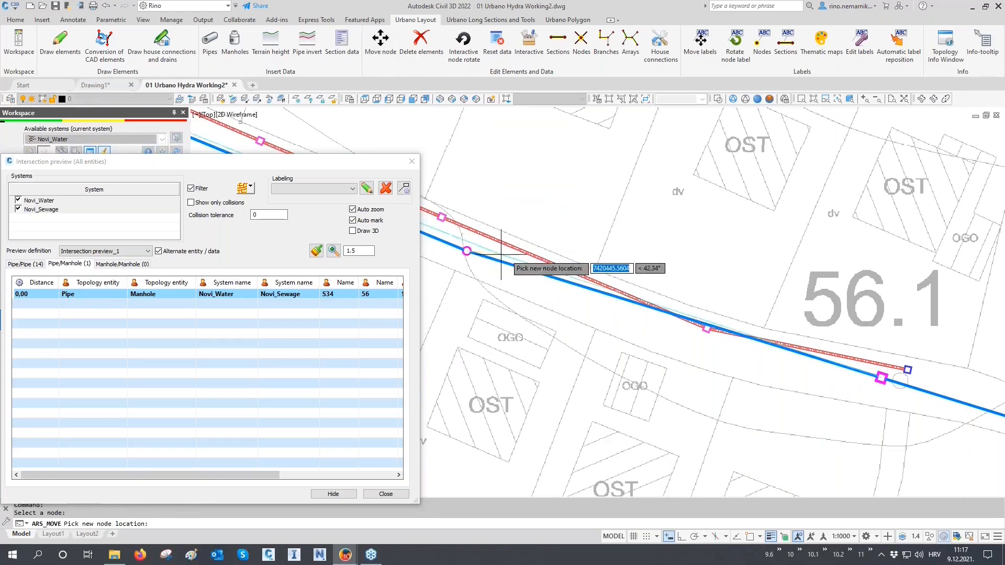
{"action": "left_click", "coordinate": [705, 345]}
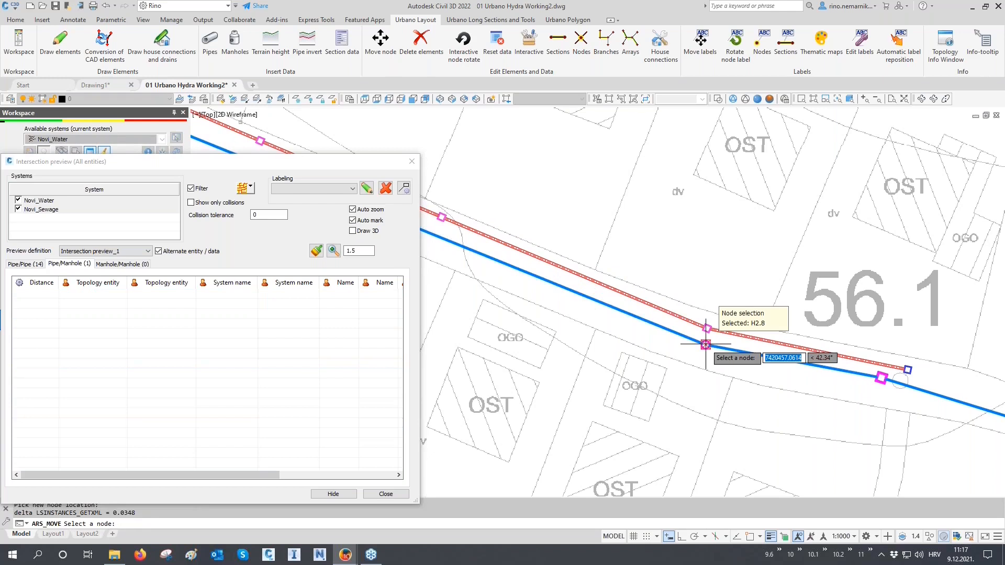
{"action": "key", "text": "Escape"}
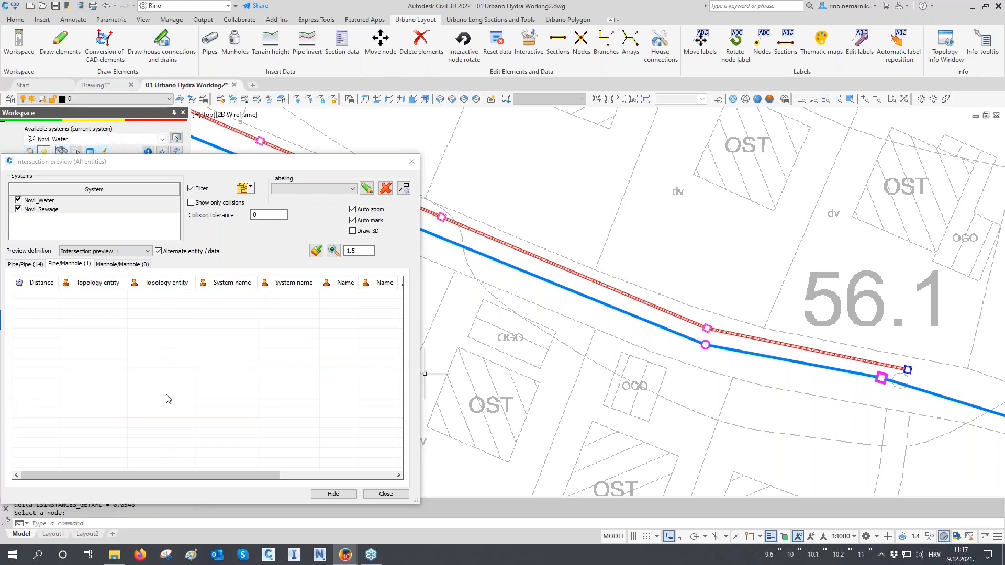
Step: Recalculate the intersections, sort the pipe/pipe list by distance, show only collisions and locate the S59/45 collision in plan
{"action": "left_click", "coordinate": [242, 189]}
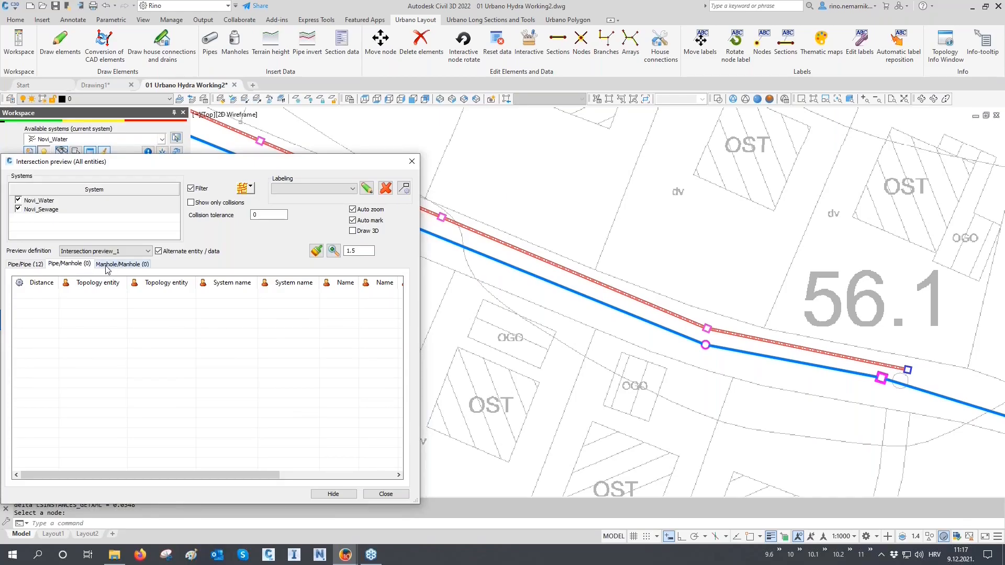
{"action": "left_click", "coordinate": [25, 263]}
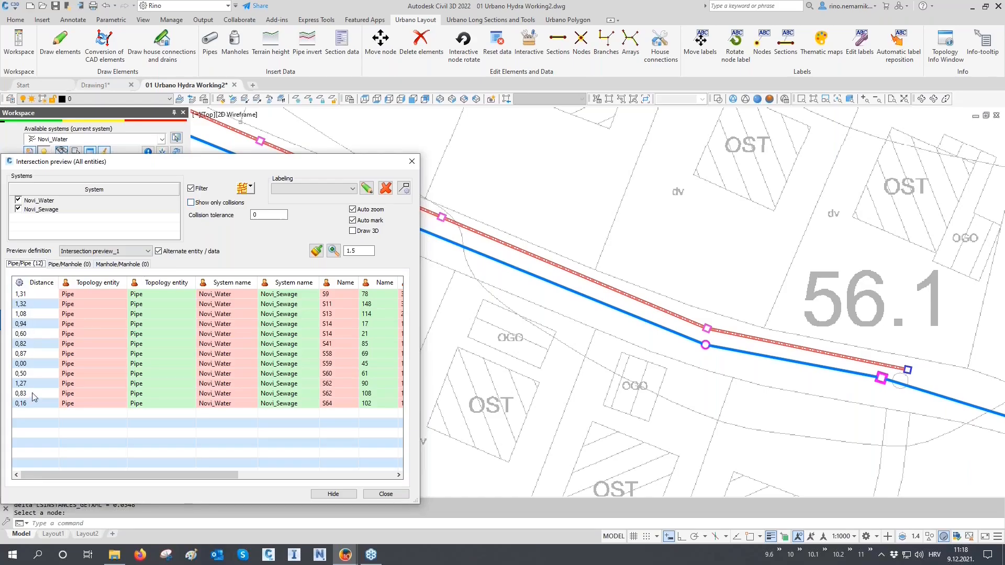
{"action": "left_click", "coordinate": [40, 283]}
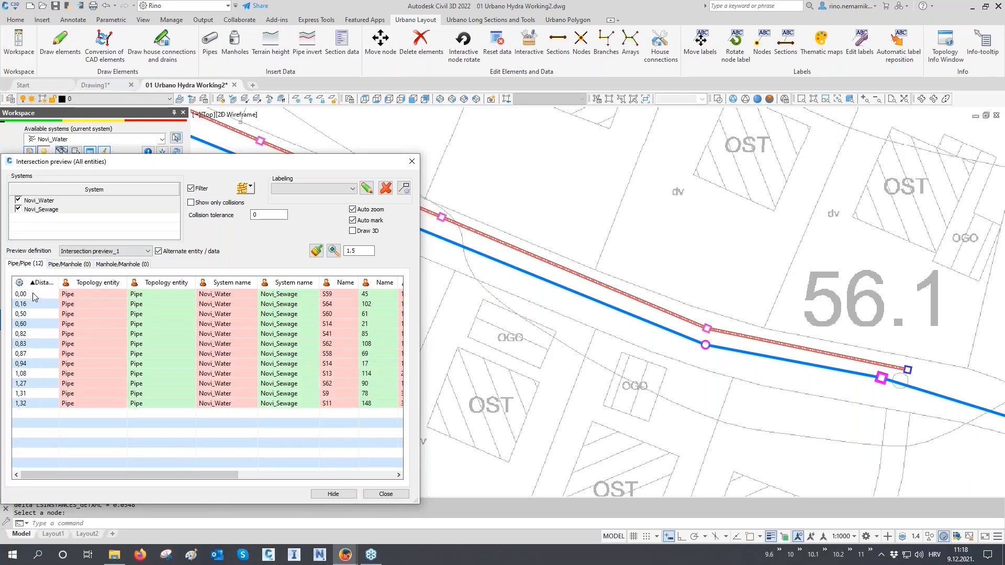
{"action": "left_click", "coordinate": [213, 203]}
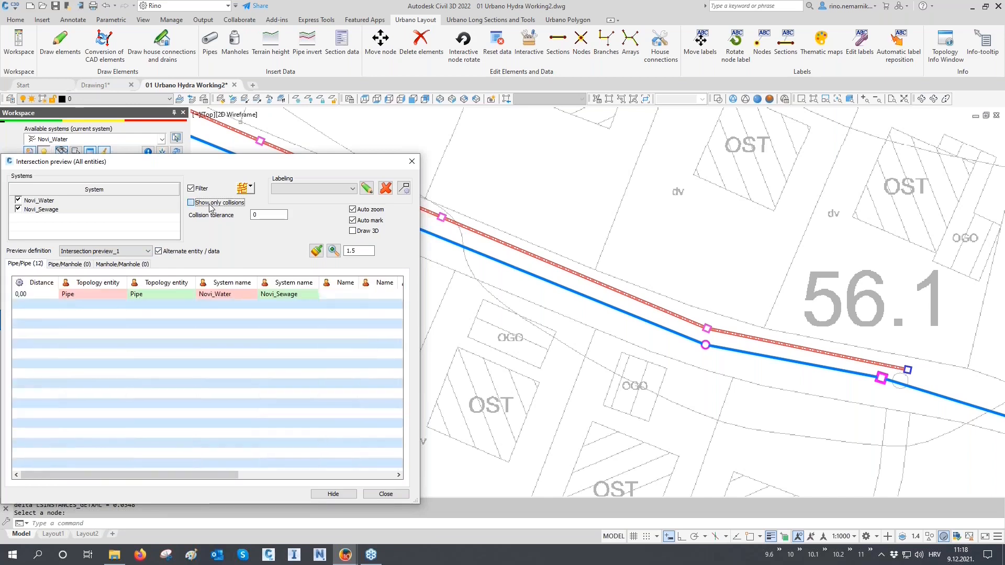
{"action": "left_click", "coordinate": [45, 293]}
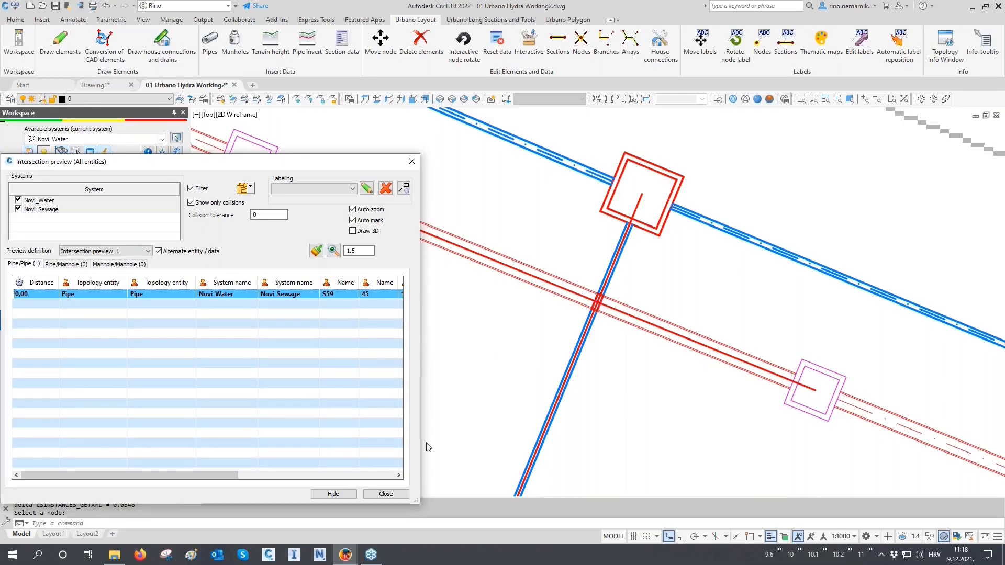
Step: Draw a longitudinal section of the water network from node H1.5 to node H2.6 using the 1 Water 1000/100 cm definition
{"action": "left_click", "coordinate": [399, 496]}
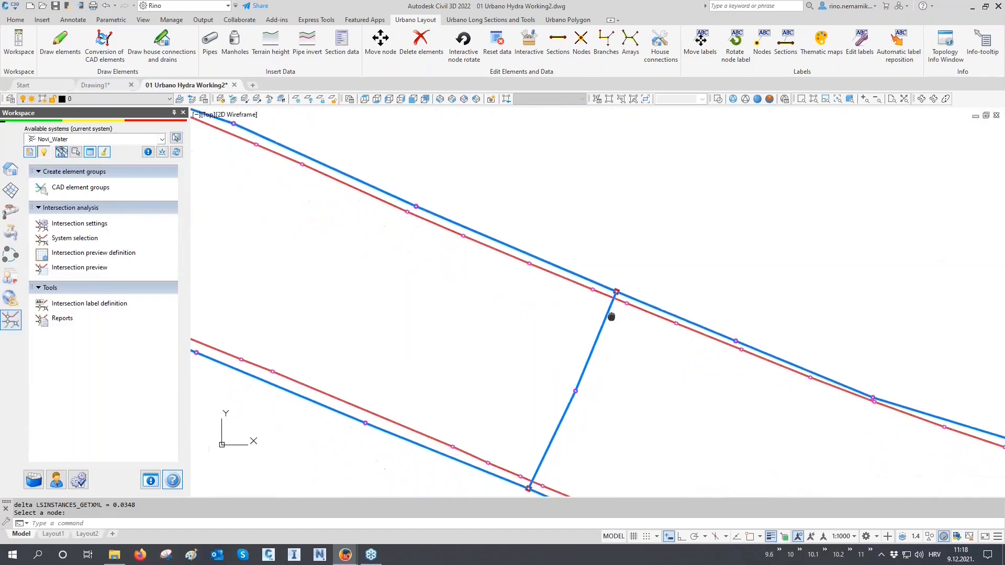
{"action": "left_click", "coordinate": [11, 169]}
{"action": "scroll", "coordinate": [97, 241], "scroll_direction": "down", "scroll_amount": 3}
{"action": "scroll", "coordinate": [97, 242], "scroll_direction": "down", "scroll_amount": 3}
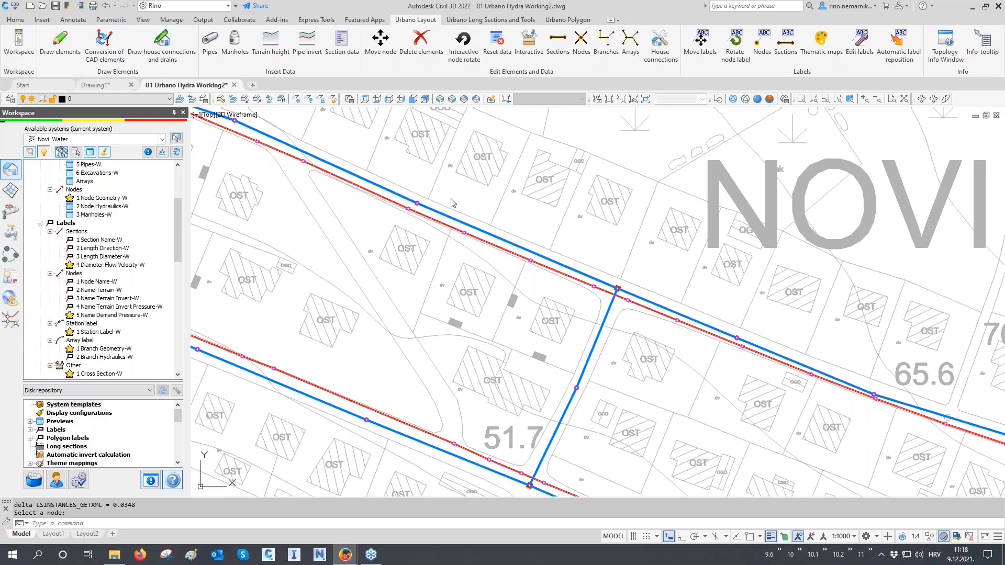
{"action": "scroll", "coordinate": [92, 301], "scroll_direction": "down", "scroll_amount": 4}
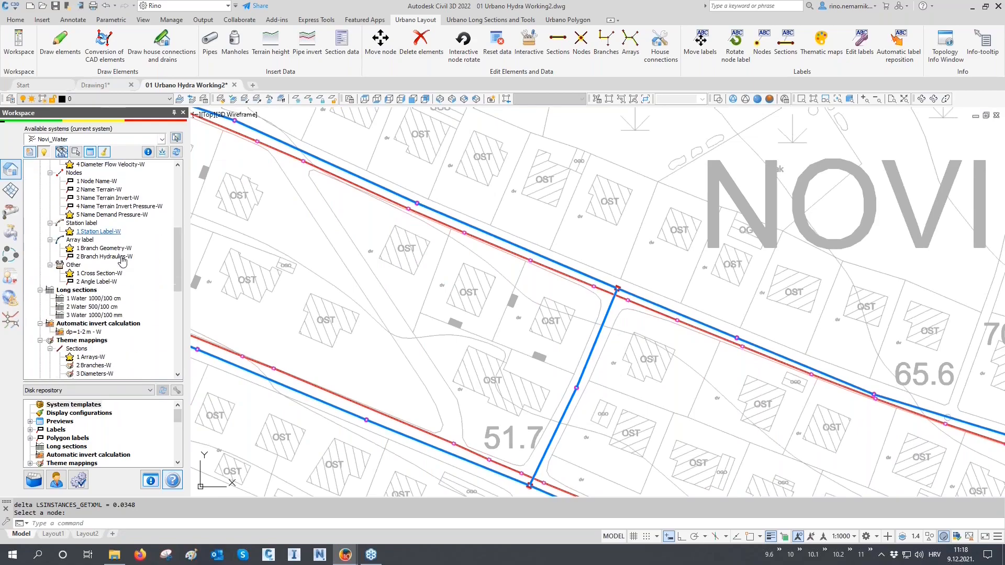
{"action": "double_click", "coordinate": [90, 300]}
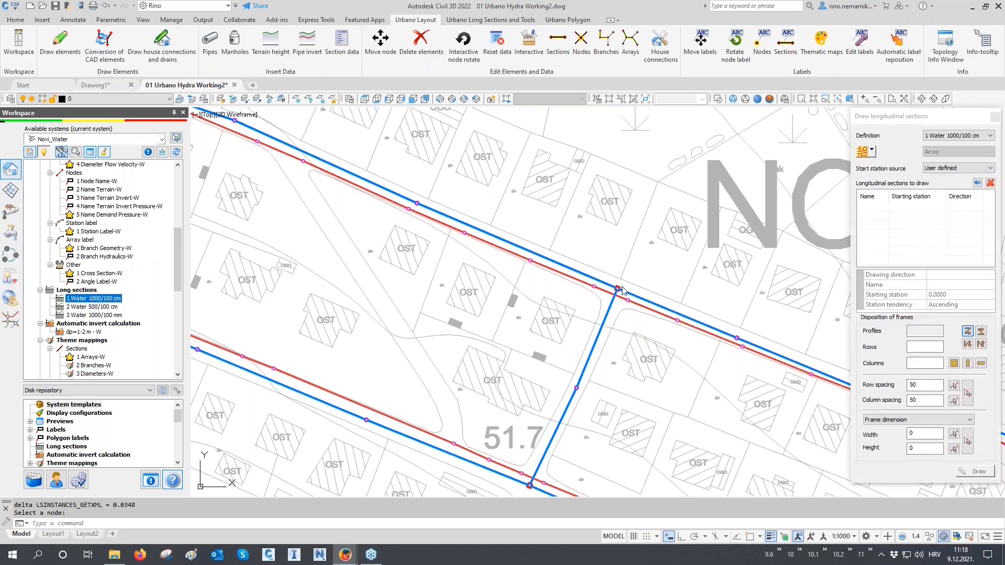
{"action": "left_click", "coordinate": [871, 152]}
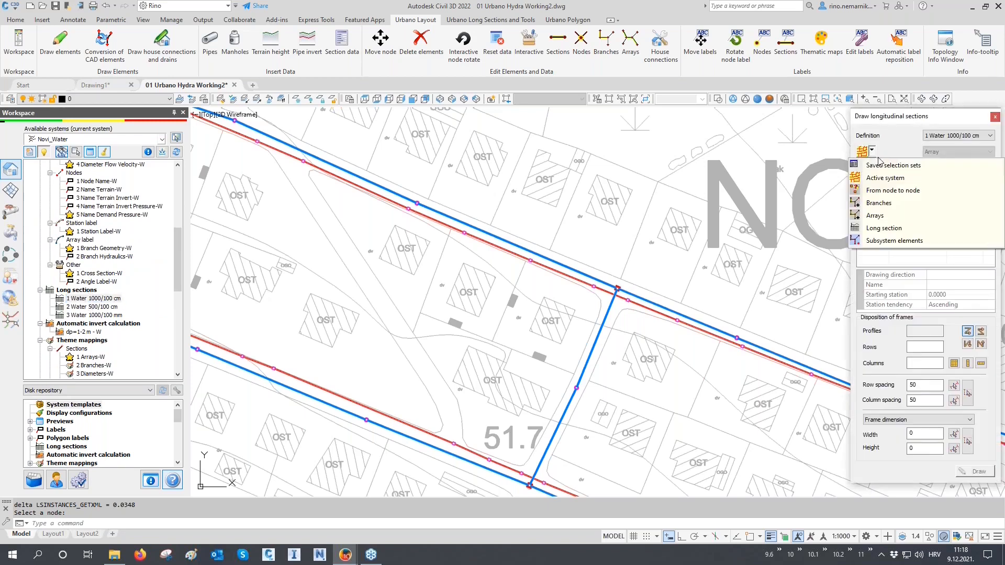
{"action": "left_click", "coordinate": [888, 191]}
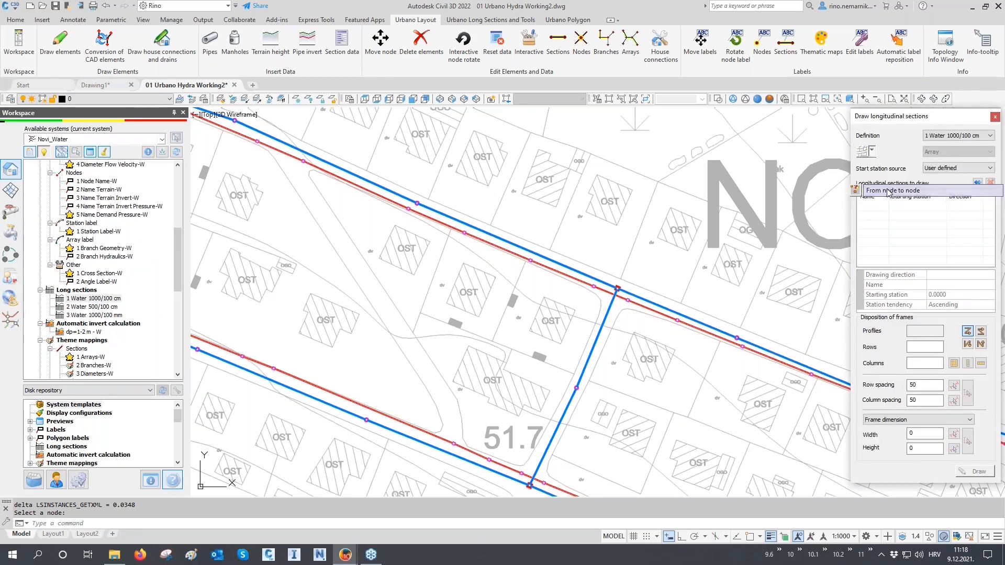
{"action": "left_click", "coordinate": [445, 176]}
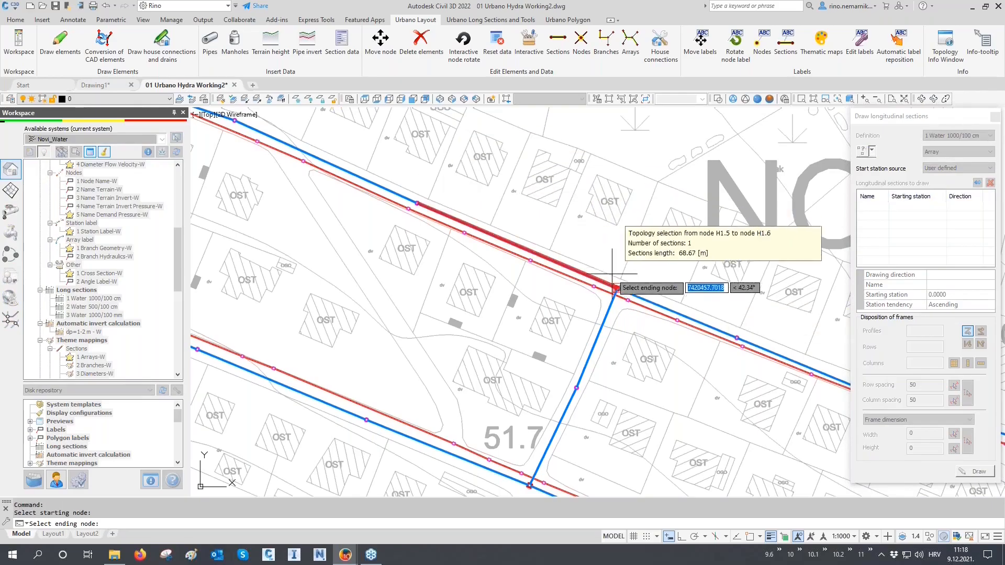
{"action": "left_click", "coordinate": [529, 485]}
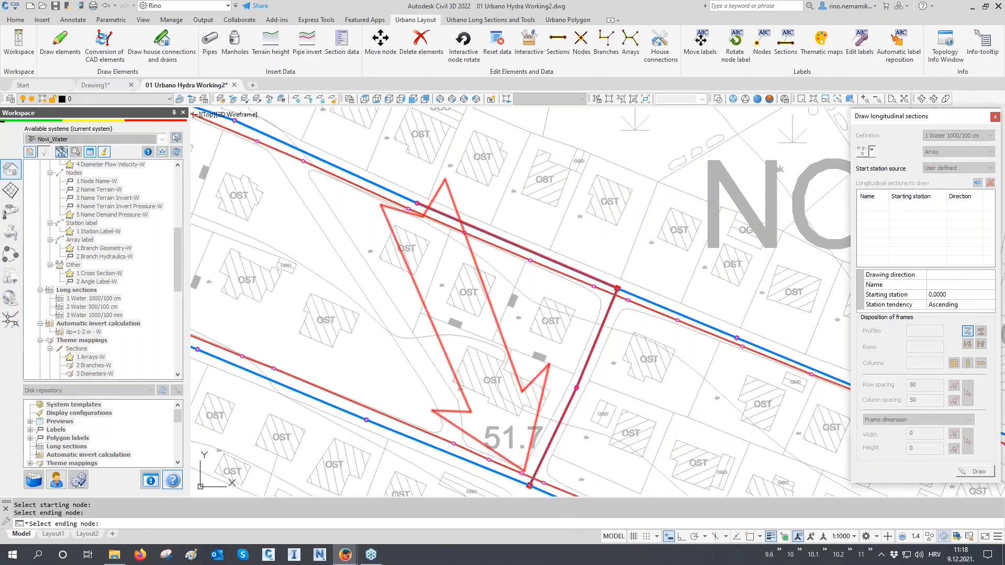
{"action": "left_click", "coordinate": [616, 270]}
Step: Examine in the longitudinal section how the water pipe crosses the Novi_Sewage pipe beside node H1.6
{"action": "middle_click_drag", "start_coordinate": [678, 182], "coordinate": [620, 254]}
{"action": "scroll", "coordinate": [620, 254], "scroll_direction": "up", "scroll_amount": 2}
{"action": "scroll", "coordinate": [620, 253], "scroll_direction": "up", "scroll_amount": 3}
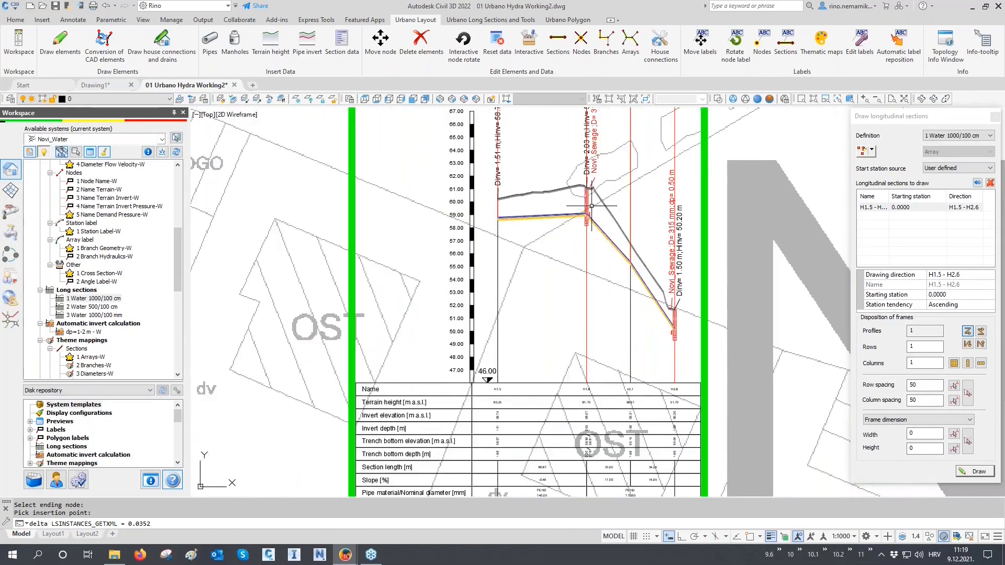
{"action": "scroll", "coordinate": [588, 218], "scroll_direction": "up", "scroll_amount": 5}
{"action": "scroll", "coordinate": [588, 218], "scroll_direction": "up", "scroll_amount": 5}
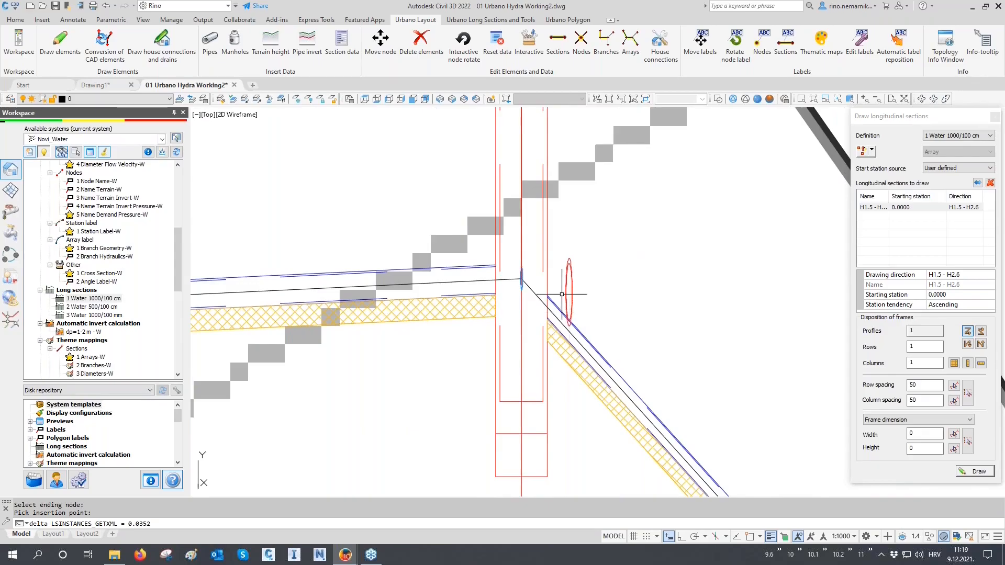
{"action": "scroll", "coordinate": [562, 295], "scroll_direction": "down", "scroll_amount": 5}
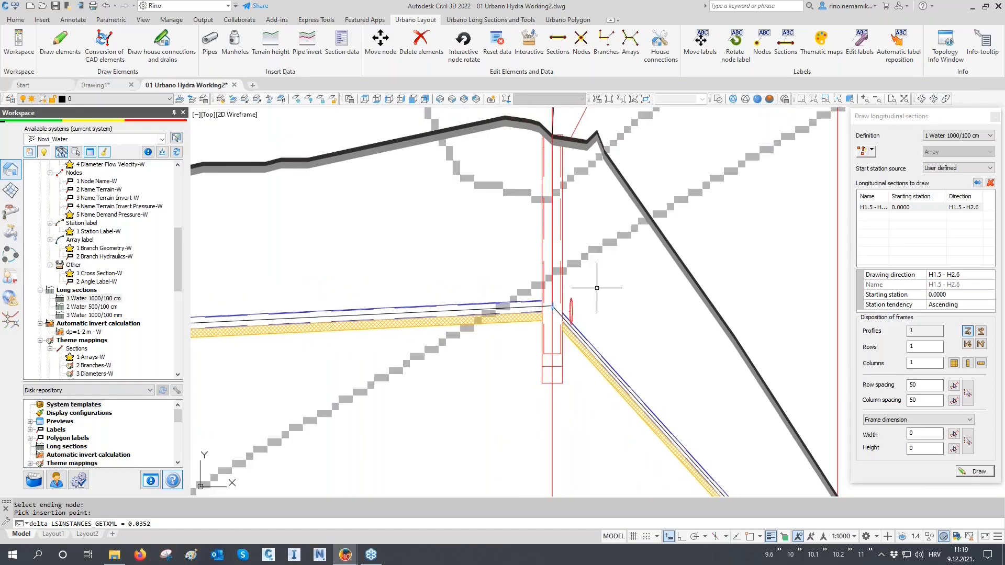
{"action": "scroll", "coordinate": [596, 288], "scroll_direction": "down", "scroll_amount": 2}
{"action": "scroll", "coordinate": [589, 285], "scroll_direction": "down", "scroll_amount": 2}
{"action": "middle_click_drag", "start_coordinate": [589, 285], "coordinate": [532, 260]}
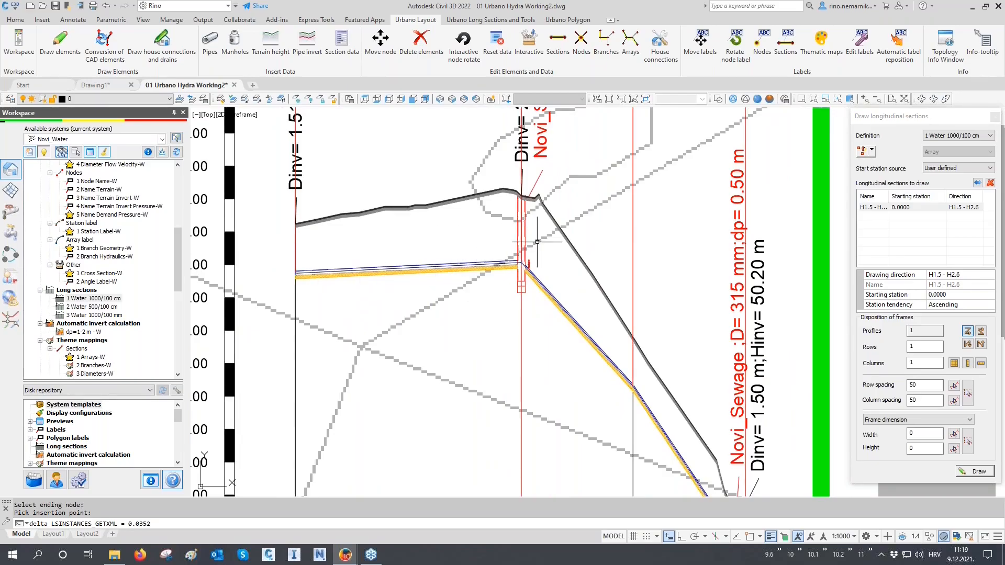
{"action": "middle_click_drag", "start_coordinate": [536, 255], "coordinate": [538, 284]}
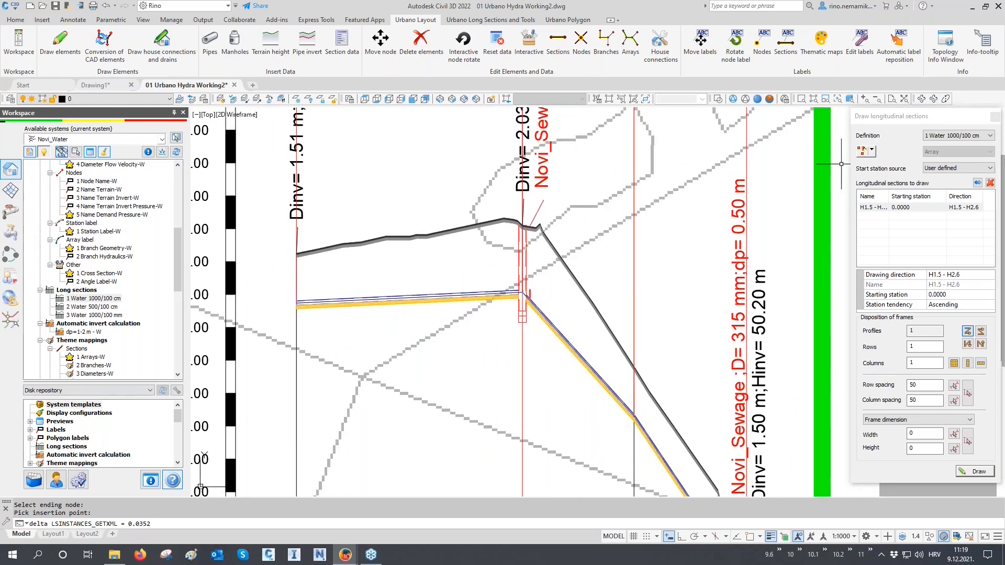
Step: Edit the pipe invert between nodes H1.5 and H1.6 in the longitudinal section, setting the depth at H1.6 to 1.2 m
{"action": "left_click", "coordinate": [519, 21]}
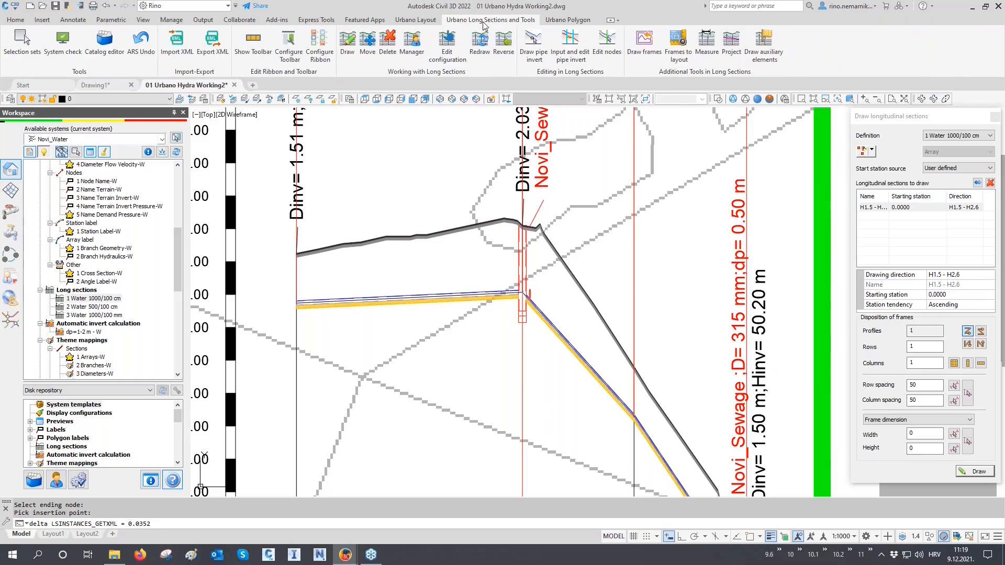
{"action": "left_click", "coordinate": [996, 116]}
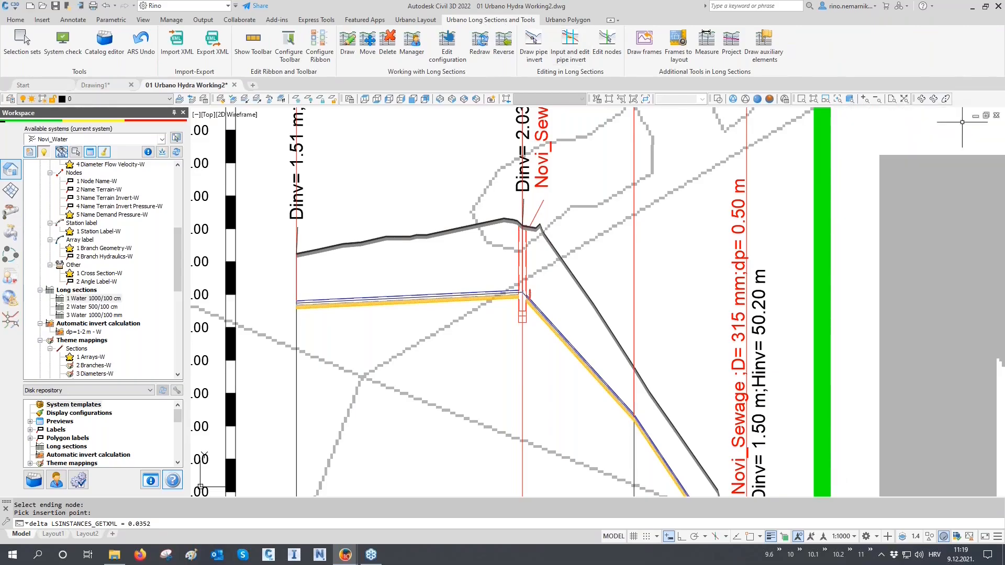
{"action": "left_click", "coordinate": [538, 56]}
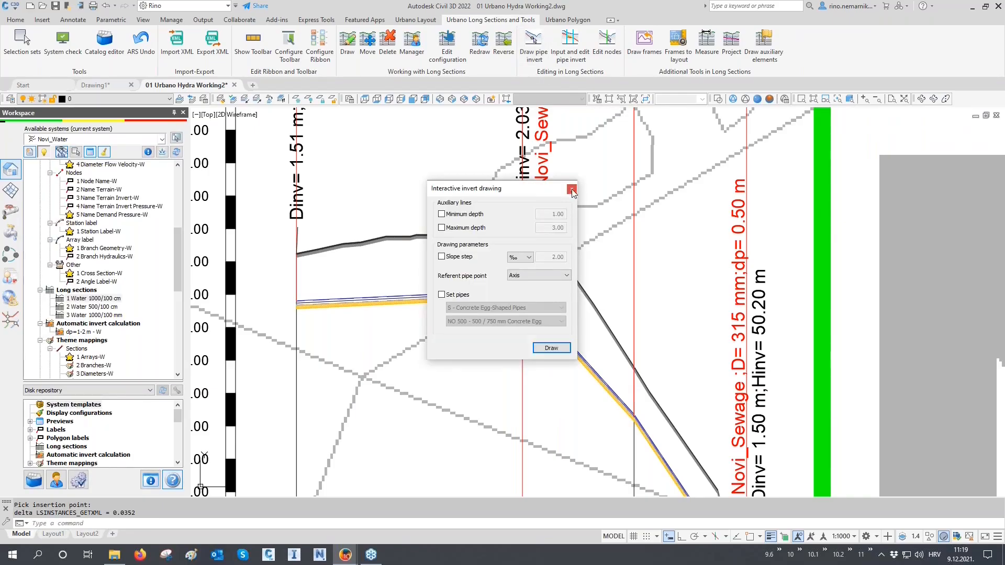
{"action": "left_click", "coordinate": [572, 189]}
{"action": "left_click", "coordinate": [570, 53]}
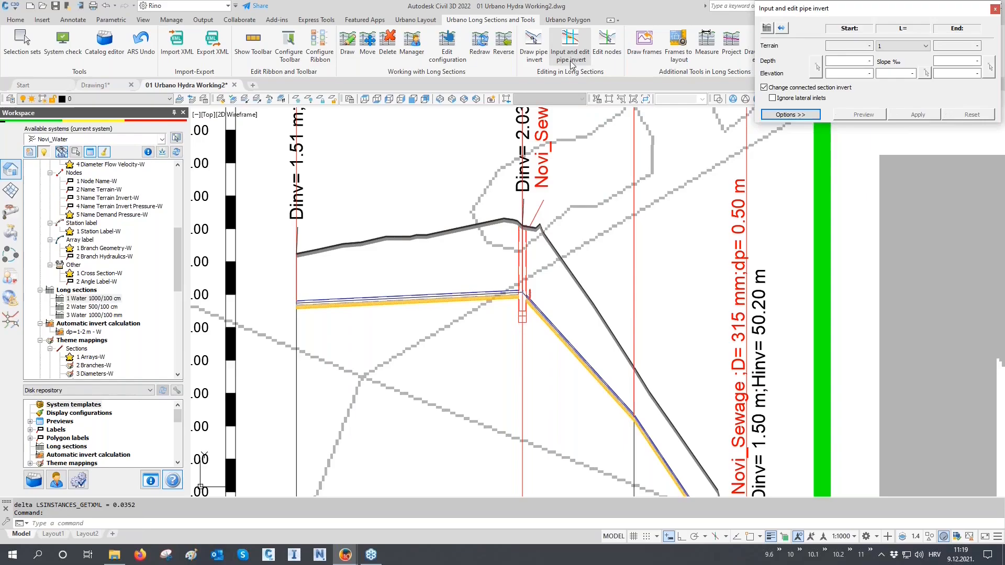
{"action": "left_click", "coordinate": [782, 29]}
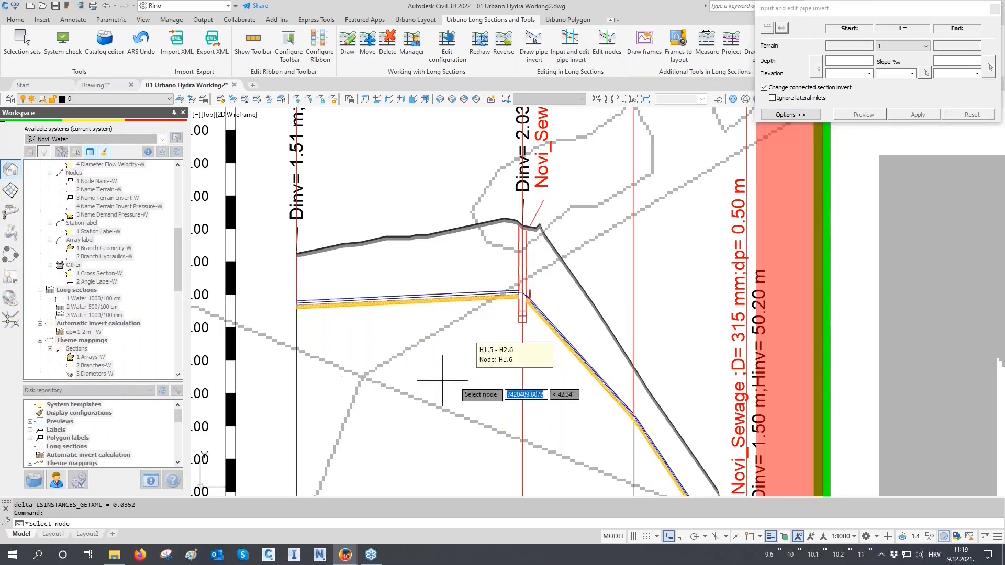
{"action": "left_click", "coordinate": [322, 388]}
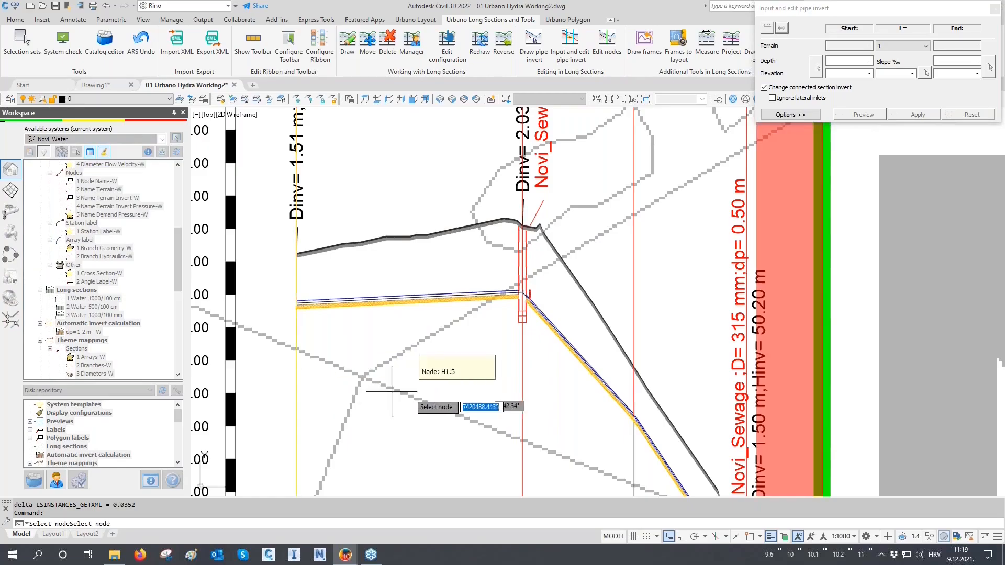
{"action": "left_click", "coordinate": [488, 396]}
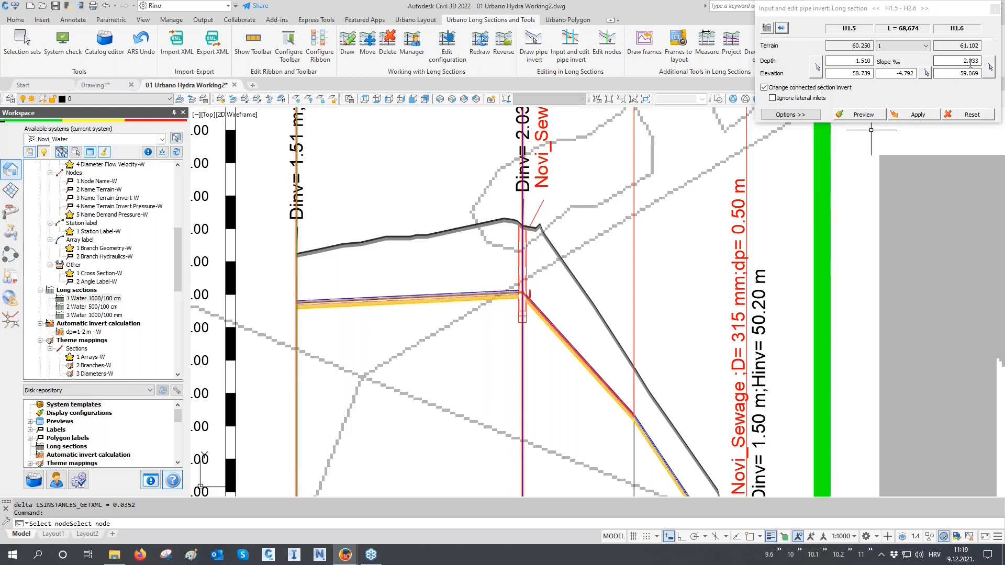
{"action": "left_click_drag", "start_coordinate": [961, 62], "coordinate": [989, 60]}
{"action": "type", "text": "1.2"}
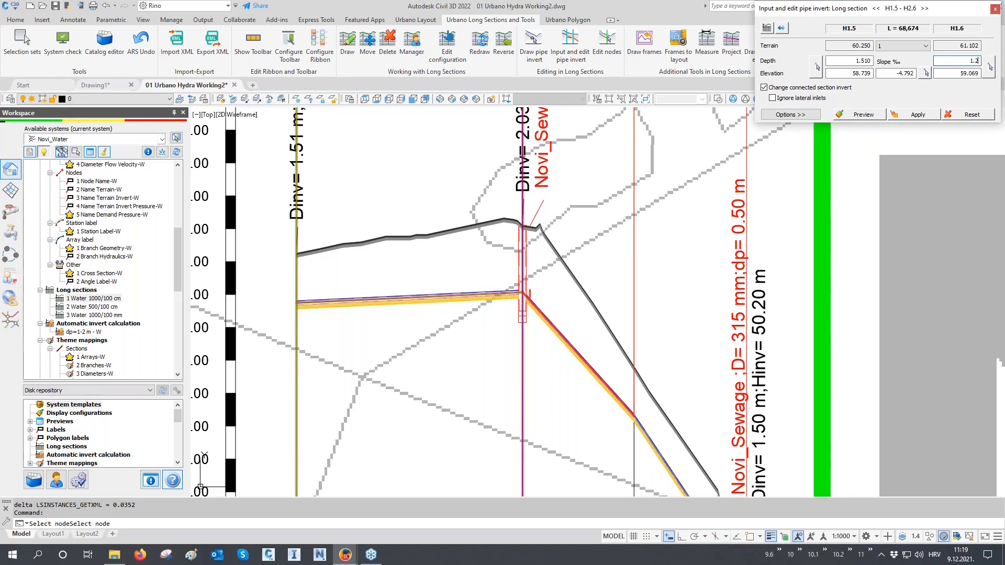
{"action": "left_click", "coordinate": [863, 115]}
{"action": "left_click", "coordinate": [901, 116]}
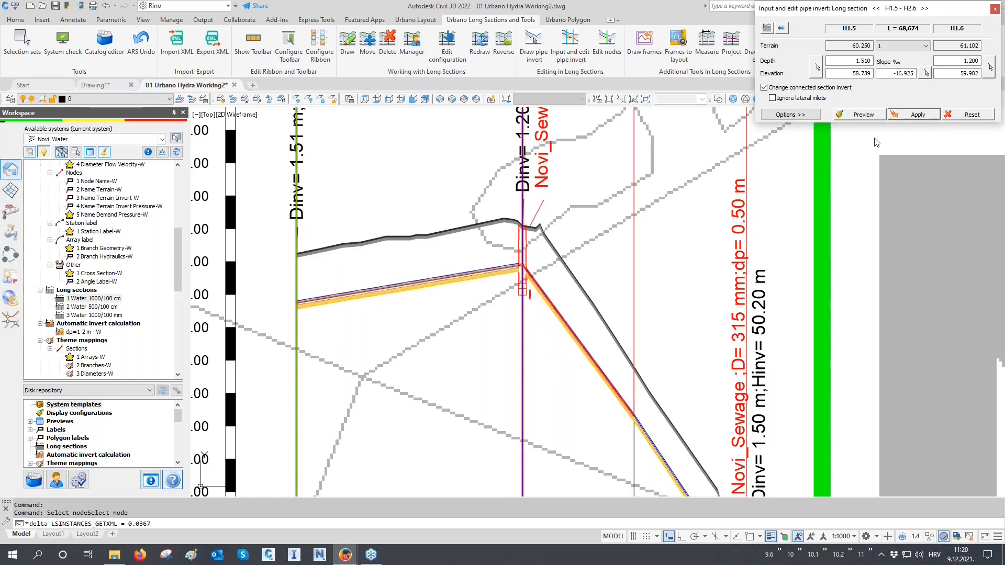
Step: Finish the pipe invert editing and delete the H1.5 - H2.6 longitudinal section from the drawing
{"action": "scroll", "coordinate": [555, 262], "scroll_direction": "up", "scroll_amount": 3}
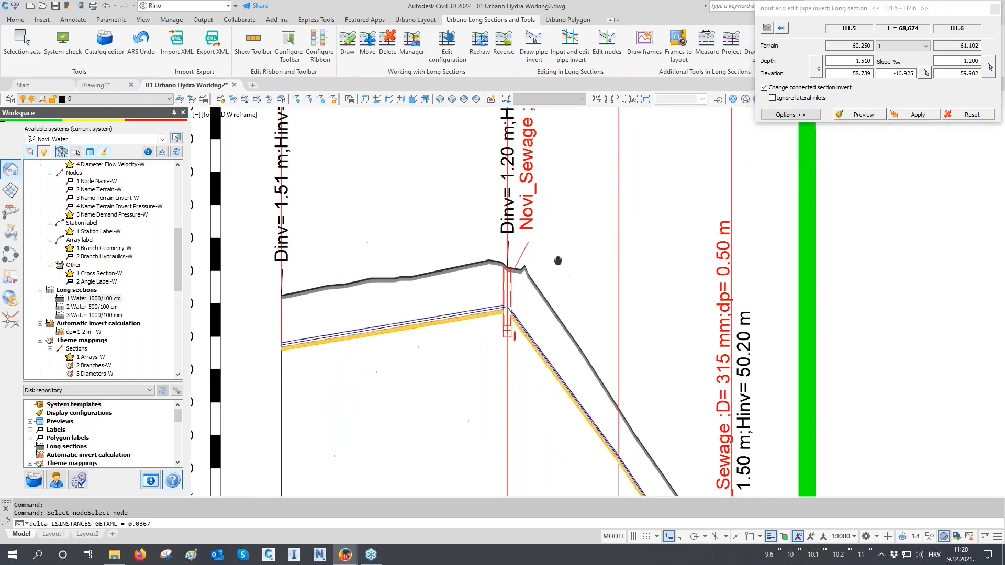
{"action": "scroll", "coordinate": [515, 339], "scroll_direction": "up", "scroll_amount": 2}
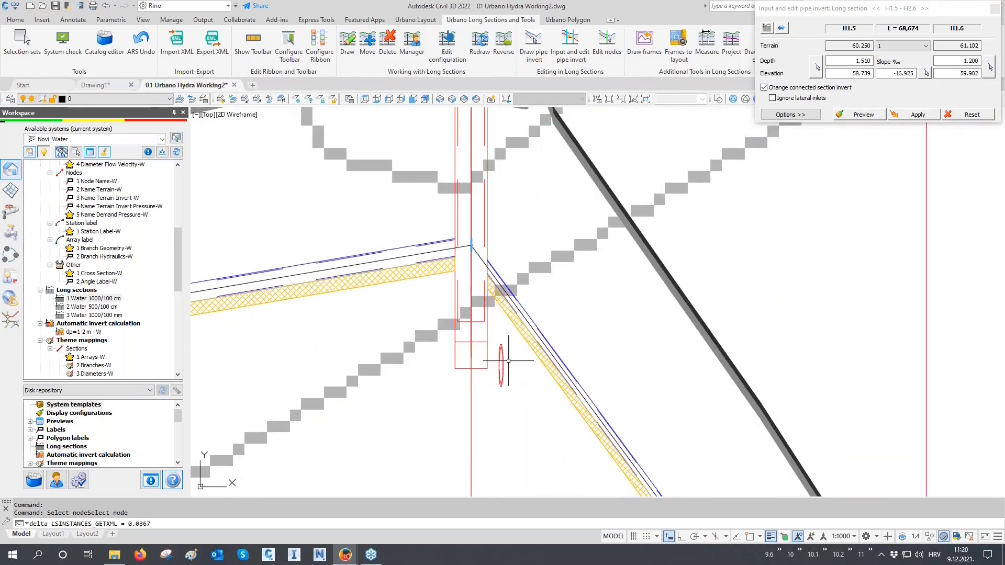
{"action": "scroll", "coordinate": [496, 376], "scroll_direction": "down", "scroll_amount": 5}
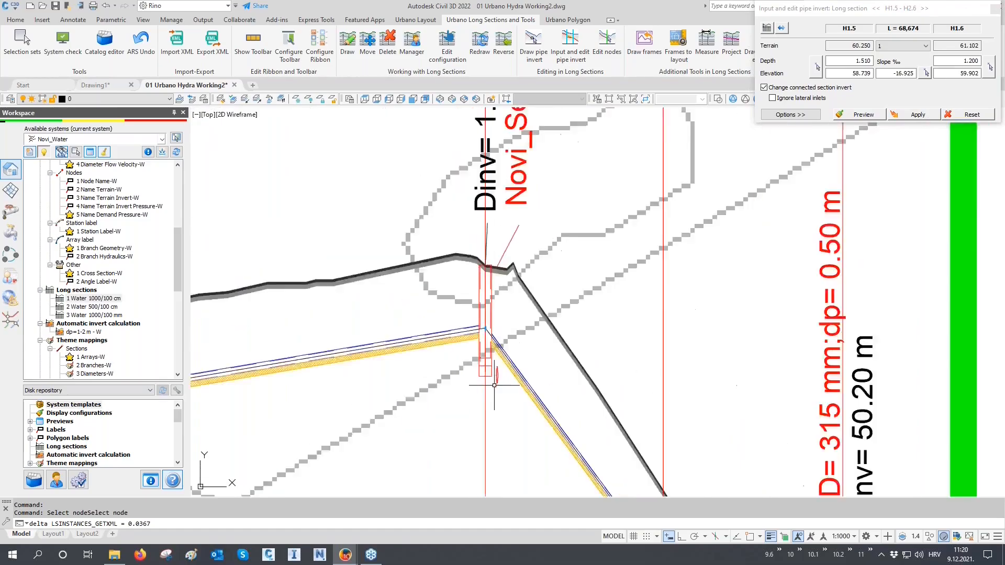
{"action": "middle_click_drag", "start_coordinate": [512, 255], "coordinate": [489, 331]}
{"action": "mouse_move", "coordinate": [498, 216]}
{"action": "middle_mouse_down"}
{"action": "mouse_move", "coordinate": [485, 297]}
{"action": "mouse_move", "coordinate": [485, 246]}
{"action": "mouse_move", "coordinate": [484, 263]}
{"action": "middle_mouse_up"}
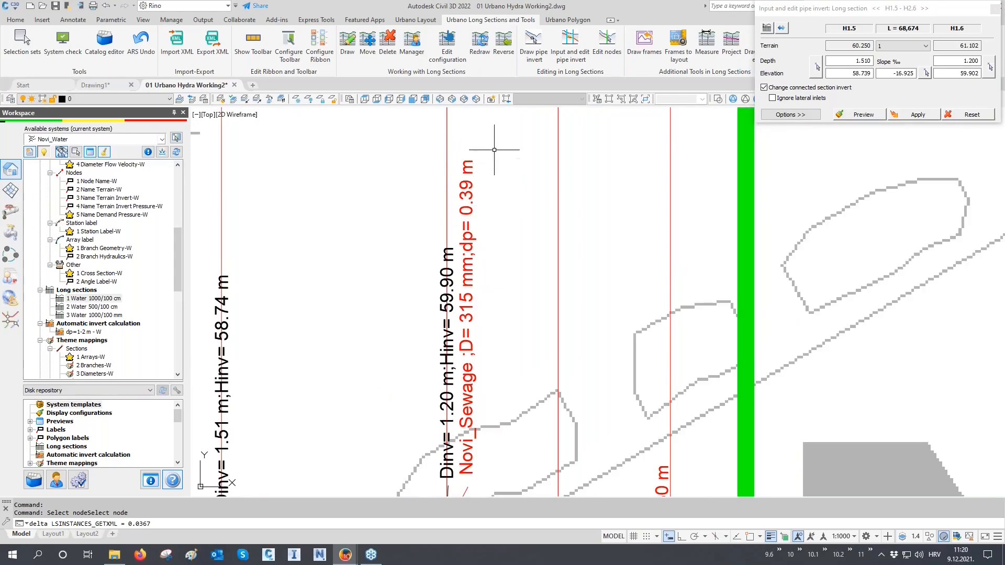
{"action": "left_click", "coordinate": [995, 8]}
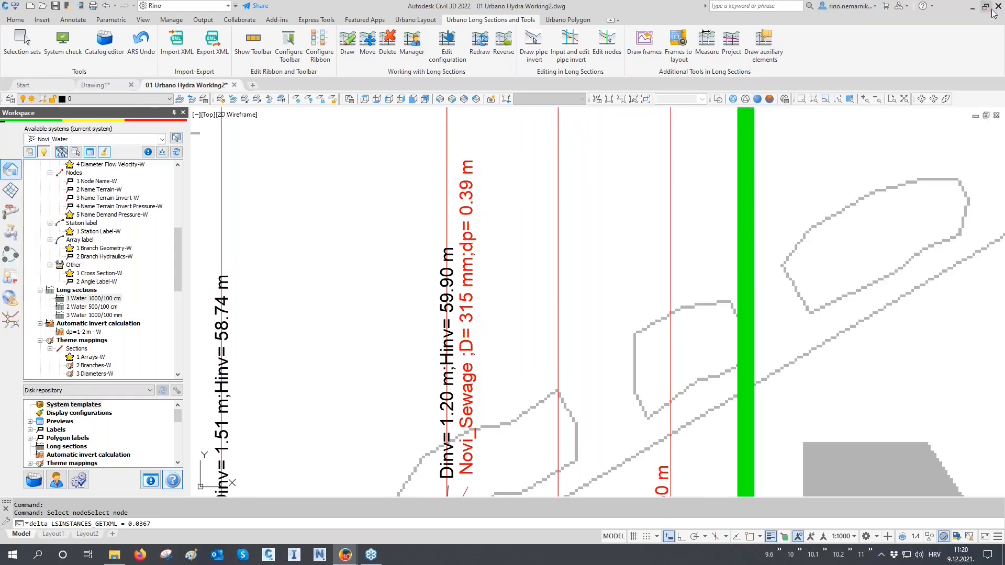
{"action": "scroll", "coordinate": [455, 298], "scroll_direction": "down", "scroll_amount": 8}
{"action": "middle_click_drag", "start_coordinate": [444, 312], "coordinate": [570, 297]}
{"action": "left_click", "coordinate": [390, 49]}
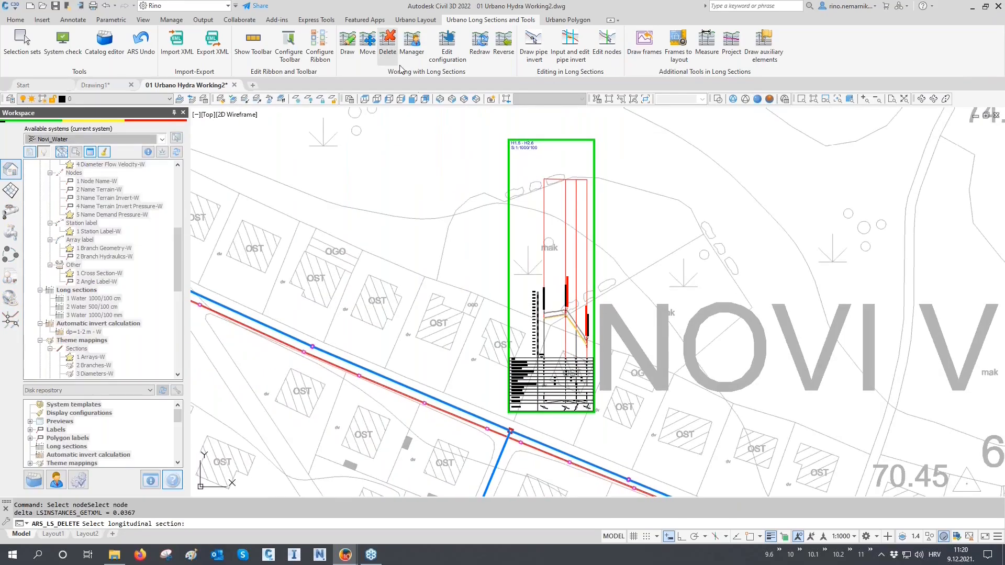
{"action": "left_click", "coordinate": [531, 207]}
{"action": "left_click", "coordinate": [512, 299]}
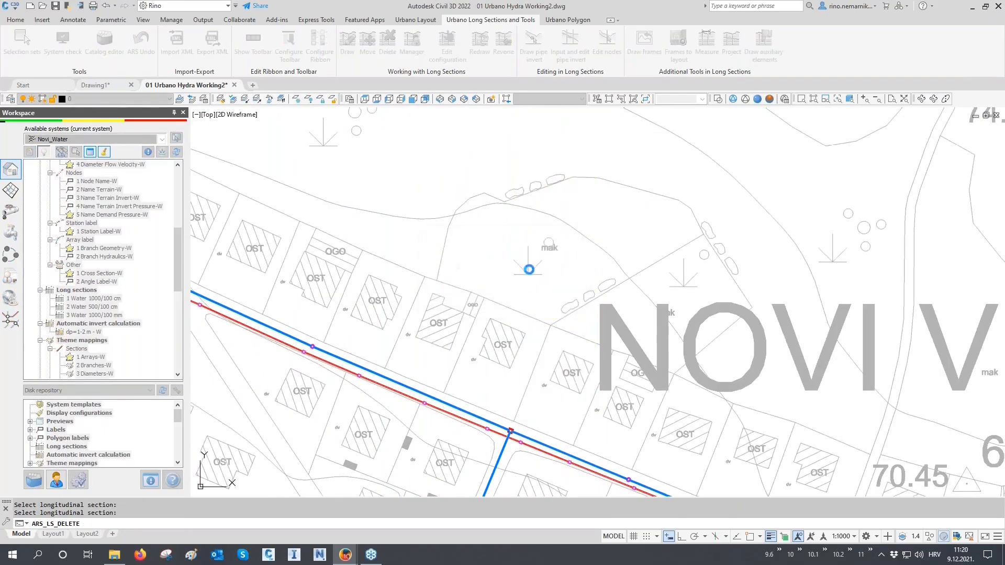
Step: Recalculate the intersections, list all pipe/pipe crossings sorted by ascending distance and locate the S64/102 crossing in plan
{"action": "scroll", "coordinate": [529, 265], "scroll_direction": "down", "scroll_amount": 6}
{"action": "mouse_move", "coordinate": [530, 265]}
{"action": "middle_mouse_down"}
{"action": "mouse_move", "coordinate": [502, 323]}
{"action": "mouse_move", "coordinate": [533, 356]}
{"action": "middle_mouse_up"}
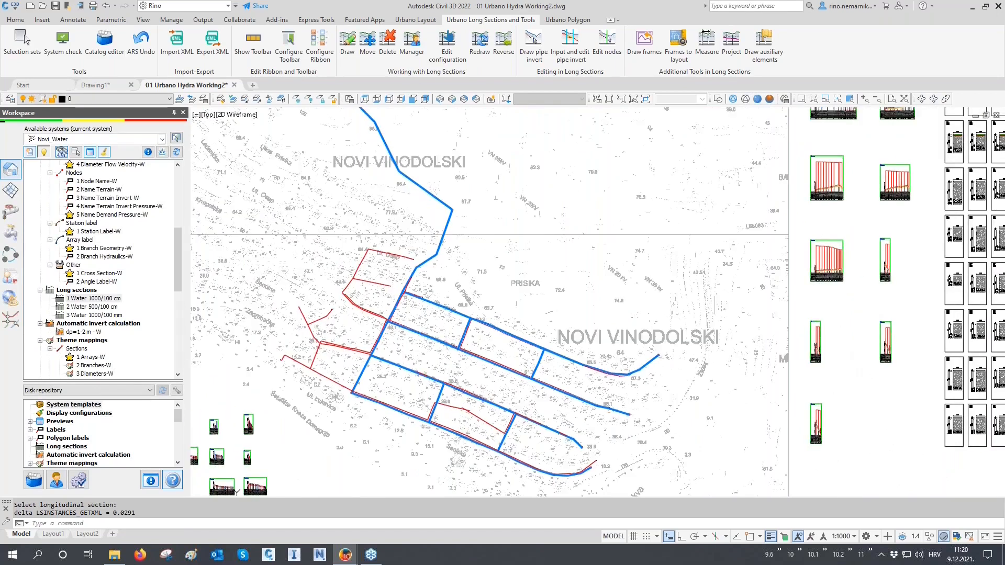
{"action": "left_click", "coordinate": [11, 321]}
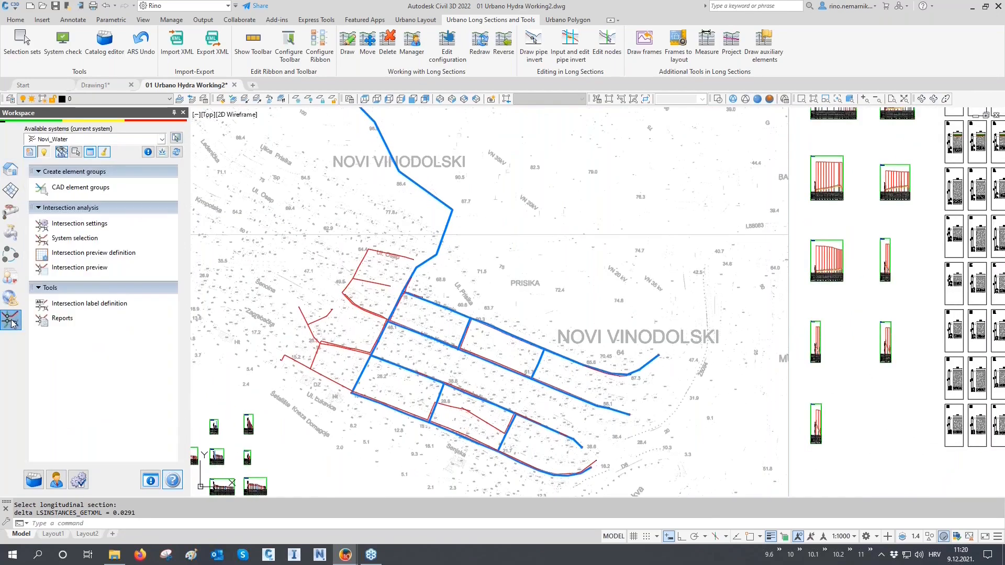
{"action": "left_click", "coordinate": [79, 268]}
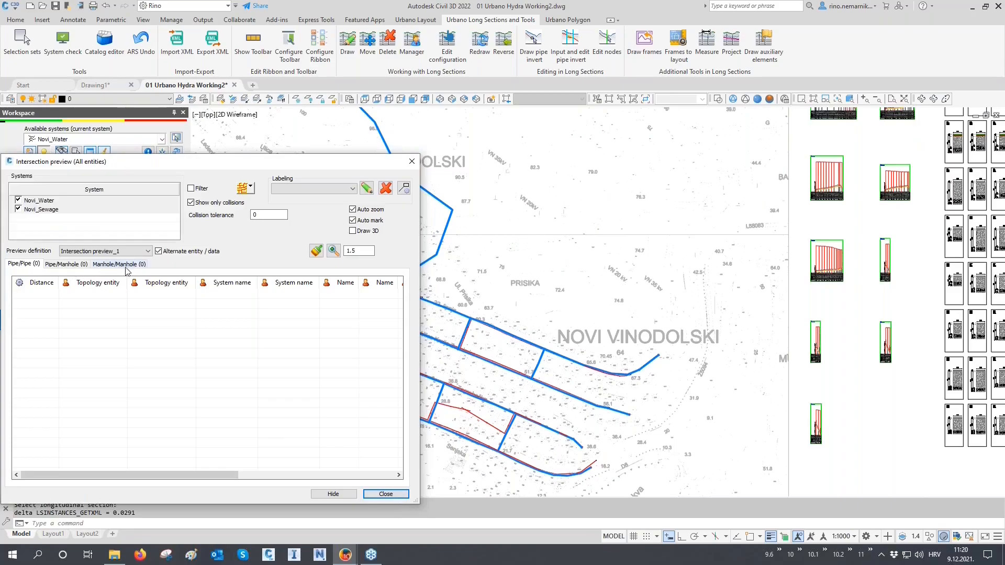
{"action": "left_click", "coordinate": [204, 206]}
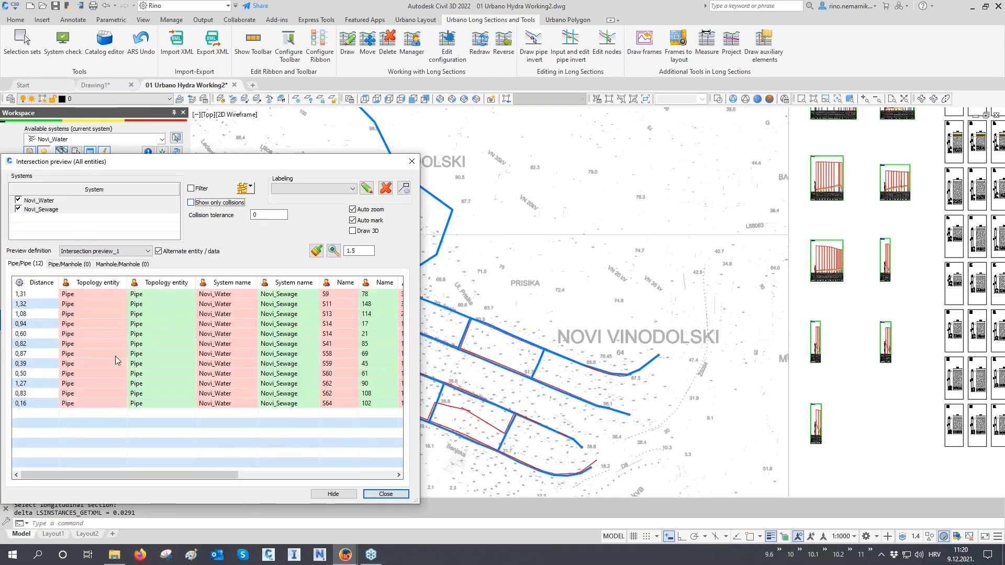
{"action": "left_click", "coordinate": [45, 284]}
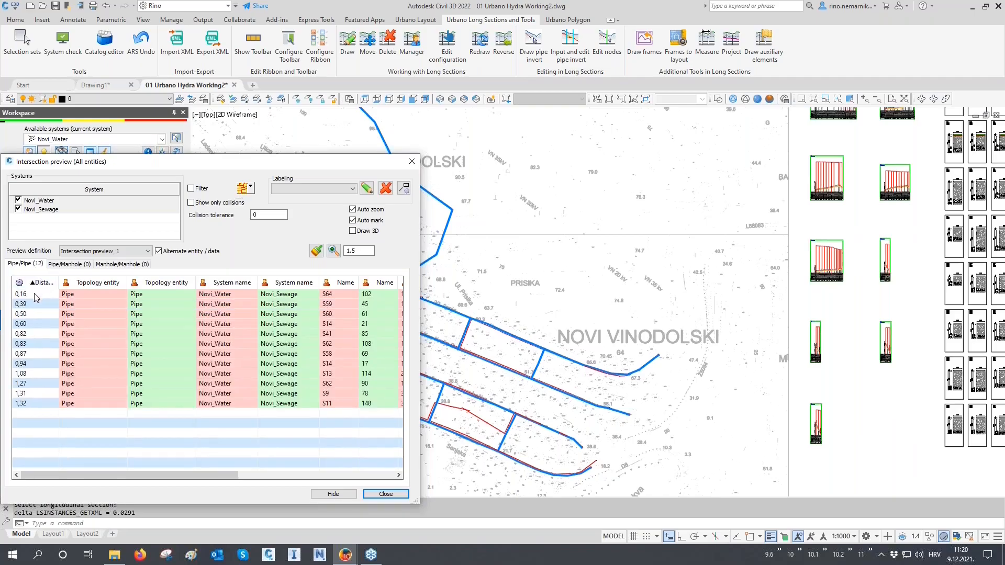
{"action": "left_click", "coordinate": [36, 295]}
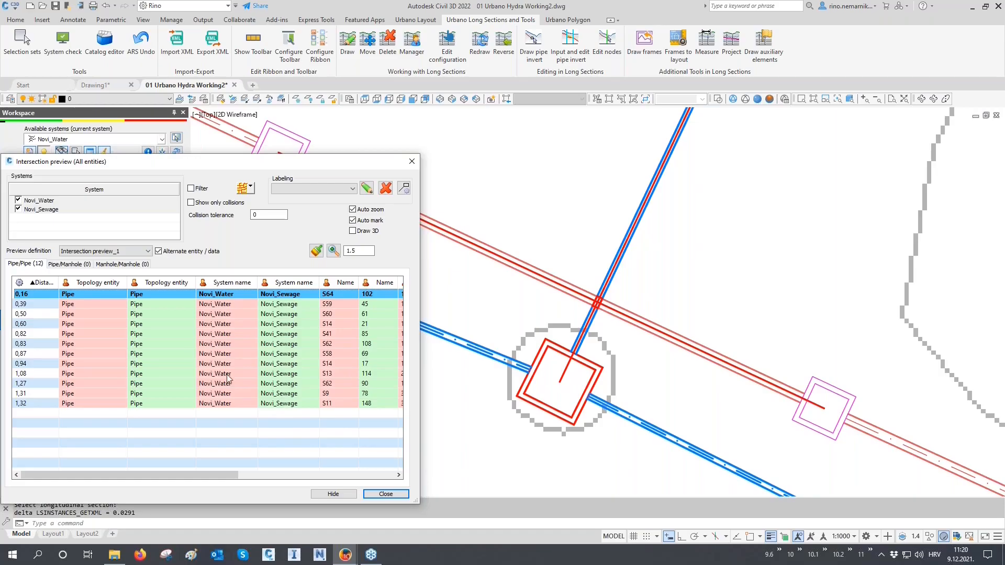
Step: Check the pipe diameters and relative positions of the pipe/pipe crossings, and zoom to the V4 profile of pipe S64
{"action": "left_click_drag", "start_coordinate": [209, 469], "coordinate": [366, 475]}
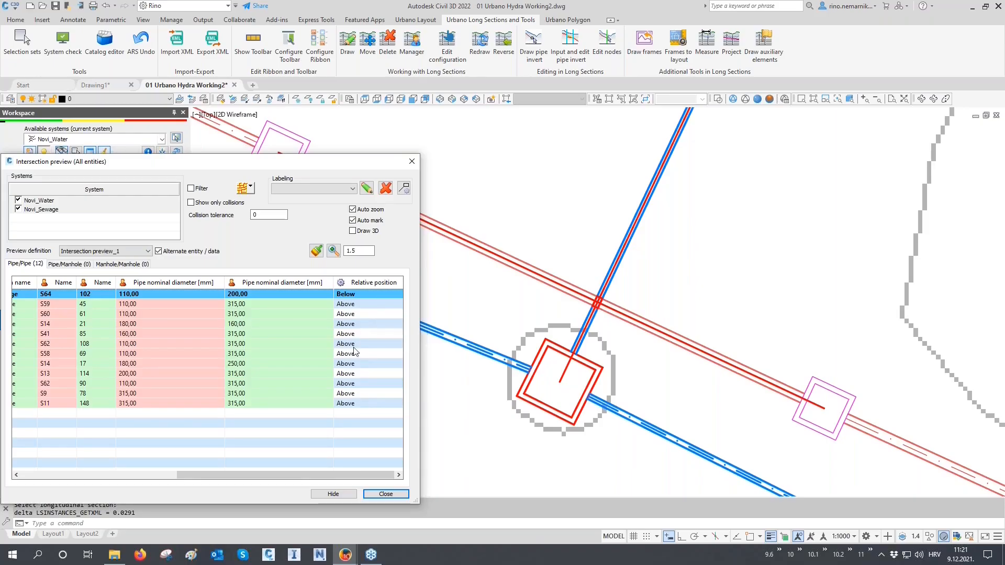
{"action": "left_click_drag", "start_coordinate": [303, 476], "coordinate": [124, 480]}
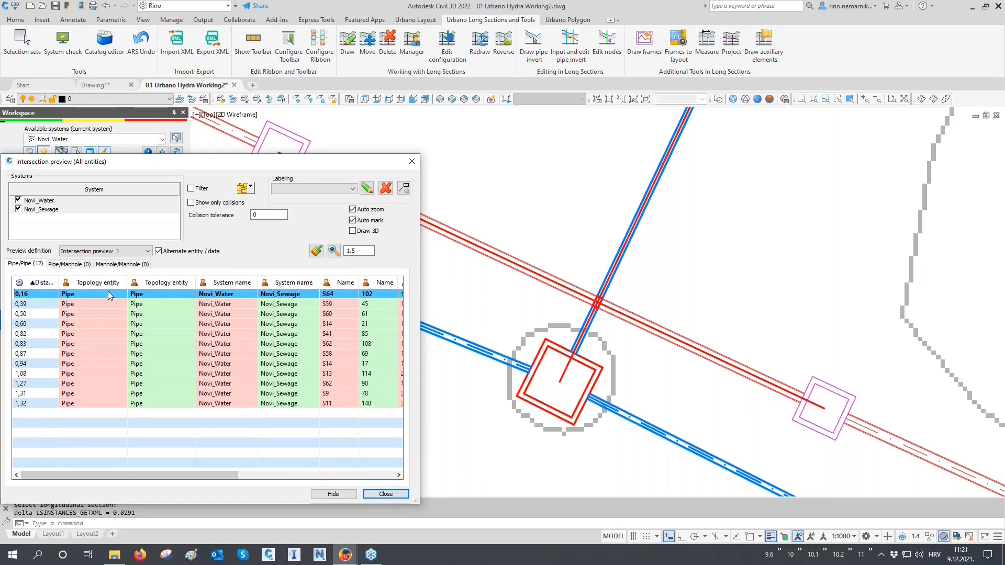
{"action": "right_click", "coordinate": [38, 297]}
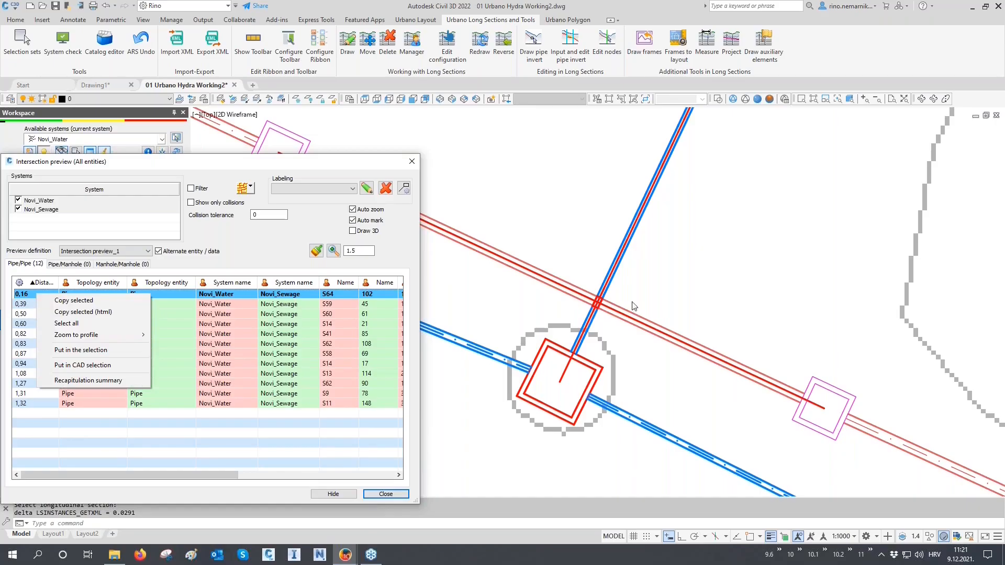
{"action": "mouse_move", "coordinate": [109, 337]}
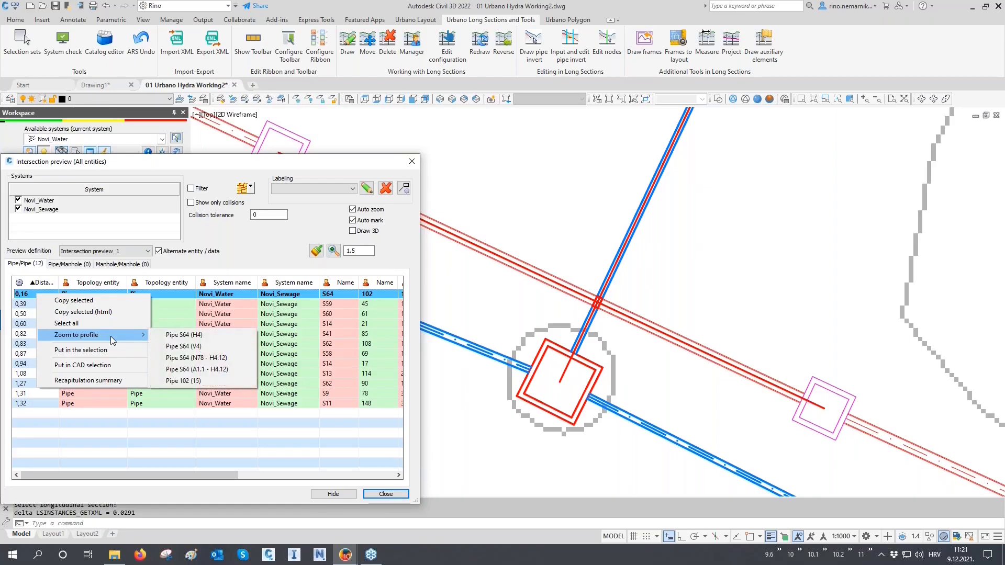
{"action": "left_click", "coordinate": [194, 346]}
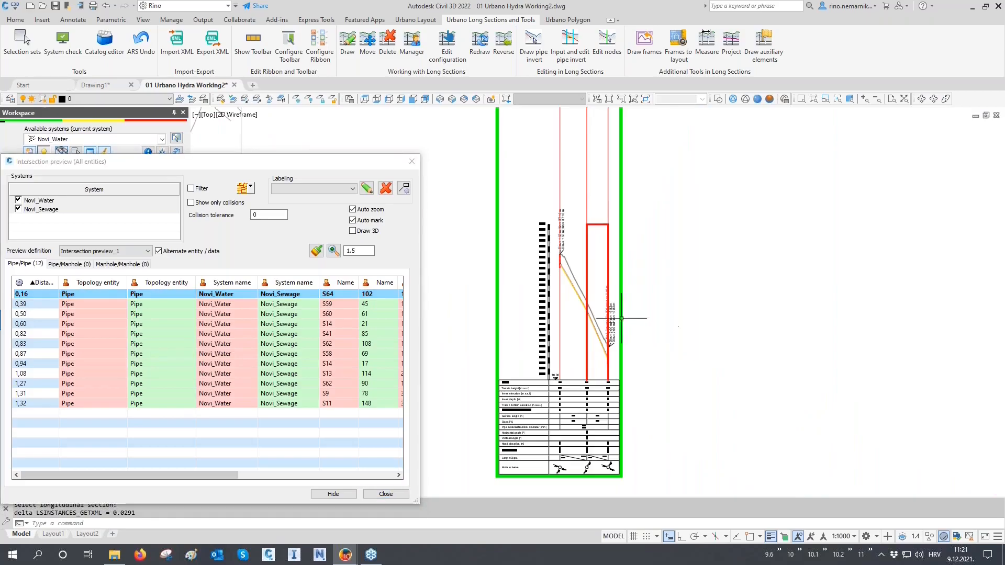
Step: Examine the Novi_Sewage crossing beside the last node in the S64 profile, regenerate the drawing and close the intersection preview
{"action": "scroll", "coordinate": [597, 340], "scroll_direction": "up", "scroll_amount": 2}
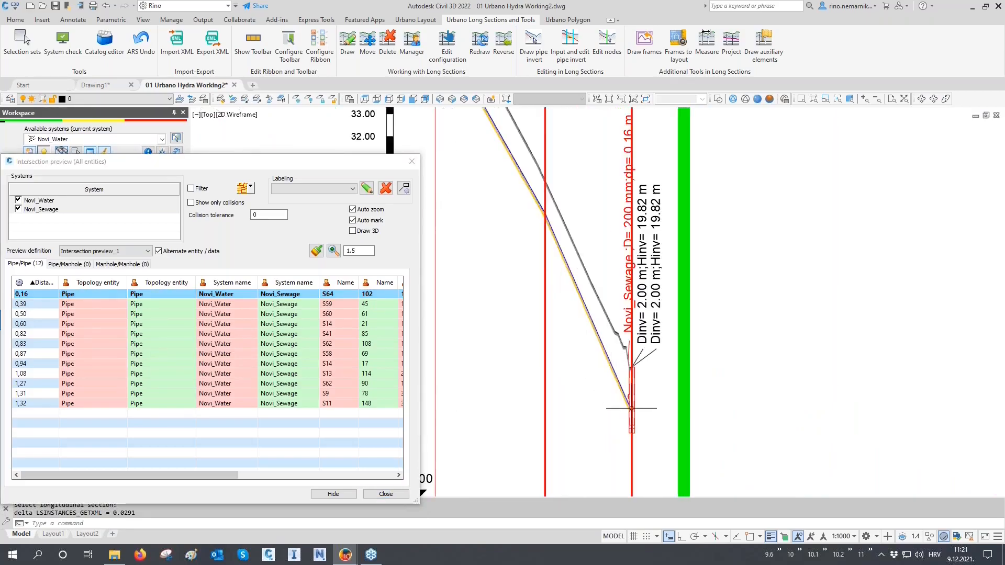
{"action": "scroll", "coordinate": [629, 407], "scroll_direction": "up", "scroll_amount": 2}
{"action": "scroll", "coordinate": [630, 407], "scroll_direction": "up", "scroll_amount": 3}
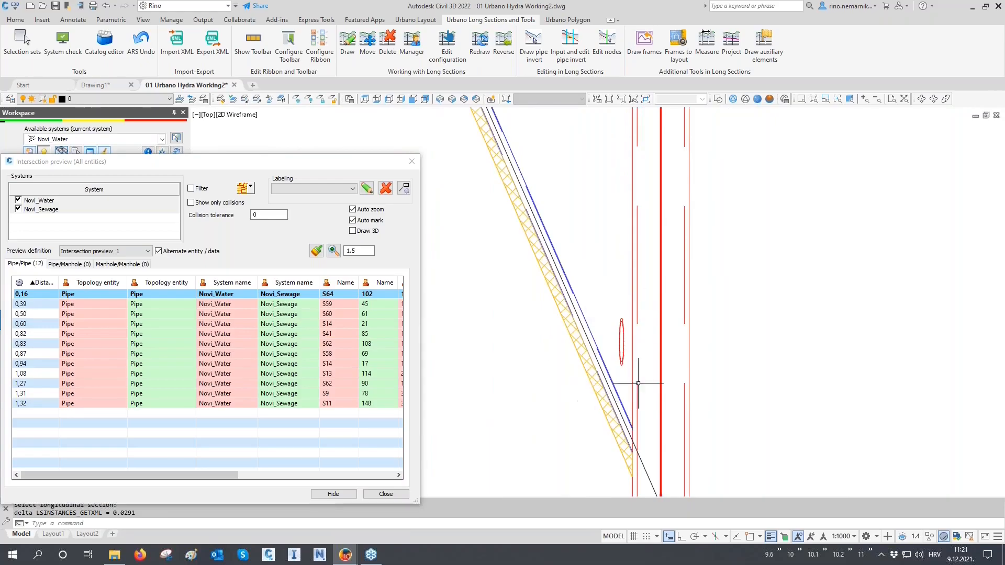
{"action": "scroll", "coordinate": [632, 345], "scroll_direction": "up", "scroll_amount": 2}
{"action": "scroll", "coordinate": [632, 345], "scroll_direction": "up", "scroll_amount": 2}
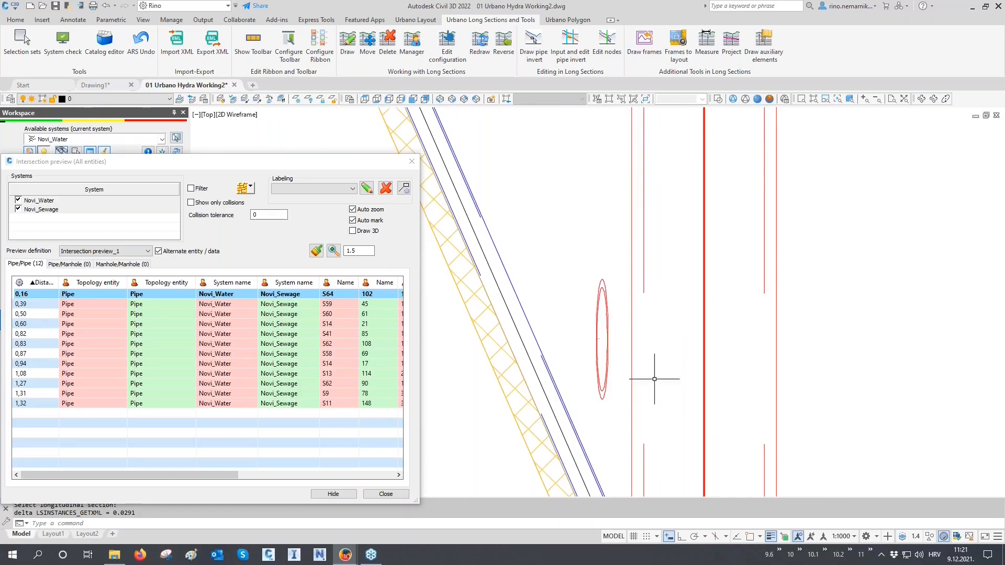
{"action": "scroll", "coordinate": [576, 411], "scroll_direction": "down", "scroll_amount": 5}
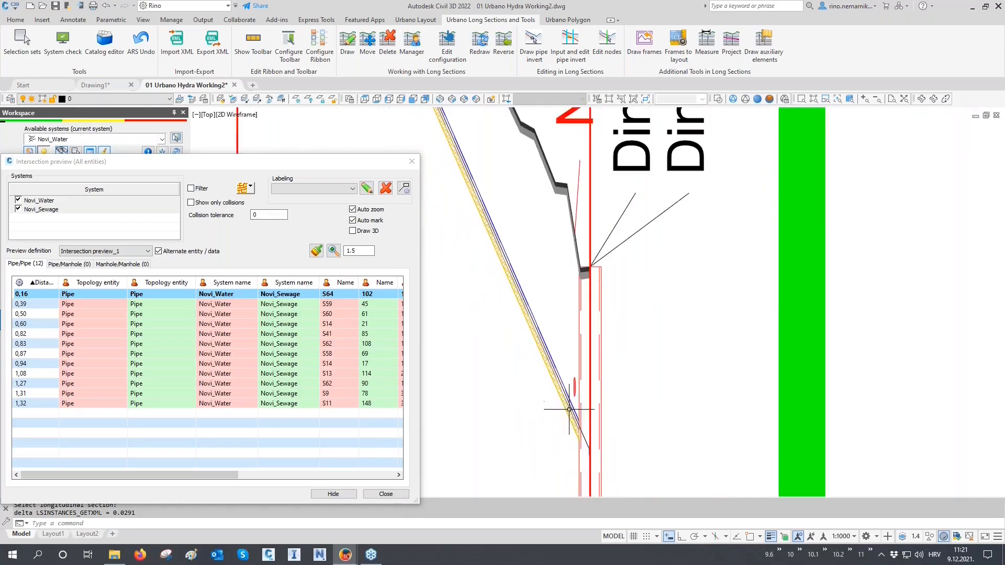
{"action": "mouse_move", "coordinate": [574, 418]}
{"action": "middle_mouse_down"}
{"action": "mouse_move", "coordinate": [572, 361]}
{"action": "mouse_move", "coordinate": [622, 342]}
{"action": "middle_mouse_up"}
{"action": "type", "text": "re"}
{"action": "key", "text": "Return"}
{"action": "left_click", "coordinate": [412, 162]}
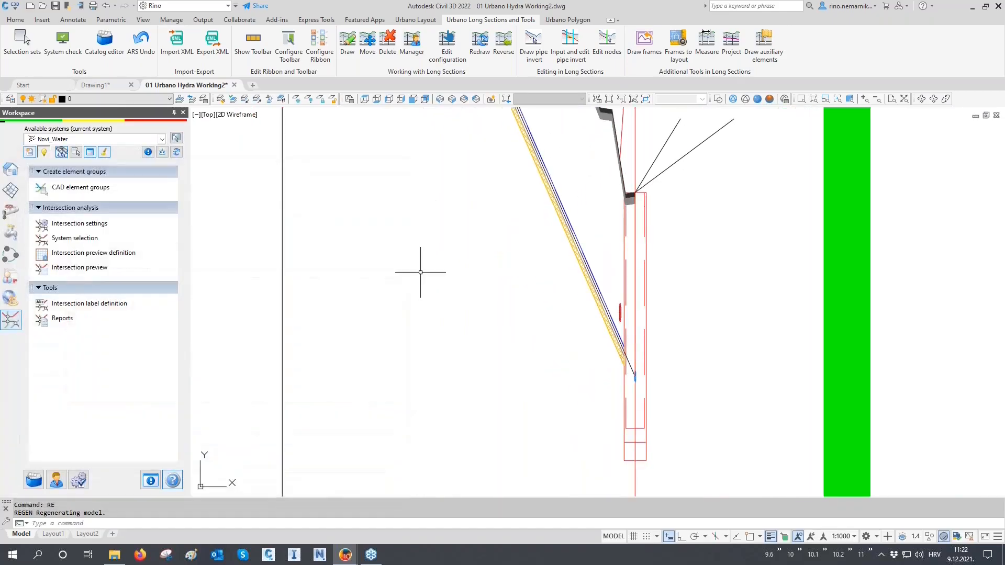
Step: Save the drawing under the new name 01 Urbano Hydra Working3.dwg in the 01 Hydra folder
{"action": "scroll", "coordinate": [431, 332], "scroll_direction": "down", "scroll_amount": 10}
{"action": "scroll", "coordinate": [561, 351], "scroll_direction": "down", "scroll_amount": 4}
{"action": "mouse_move", "coordinate": [401, 291]}
{"action": "middle_mouse_down"}
{"action": "mouse_move", "coordinate": [512, 372]}
{"action": "mouse_move", "coordinate": [541, 378]}
{"action": "middle_mouse_up"}
{"action": "left_click", "coordinate": [11, 6]}
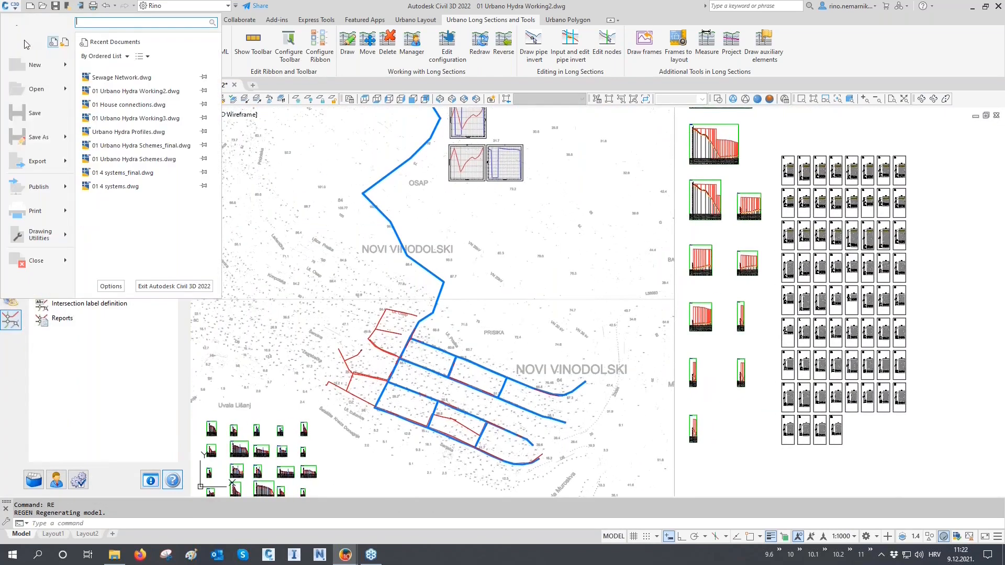
{"action": "left_click", "coordinate": [36, 137]}
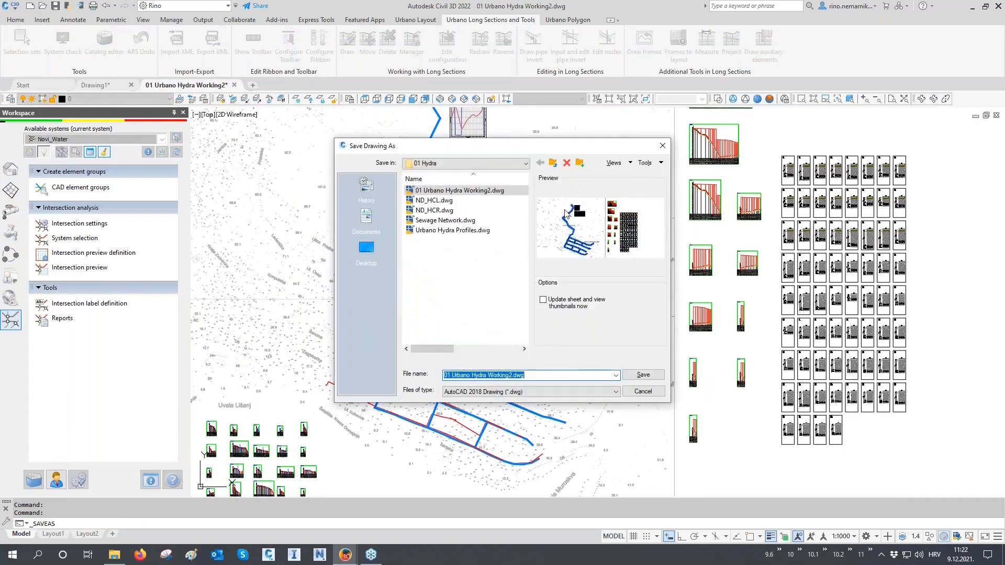
{"action": "left_click", "coordinate": [514, 374]}
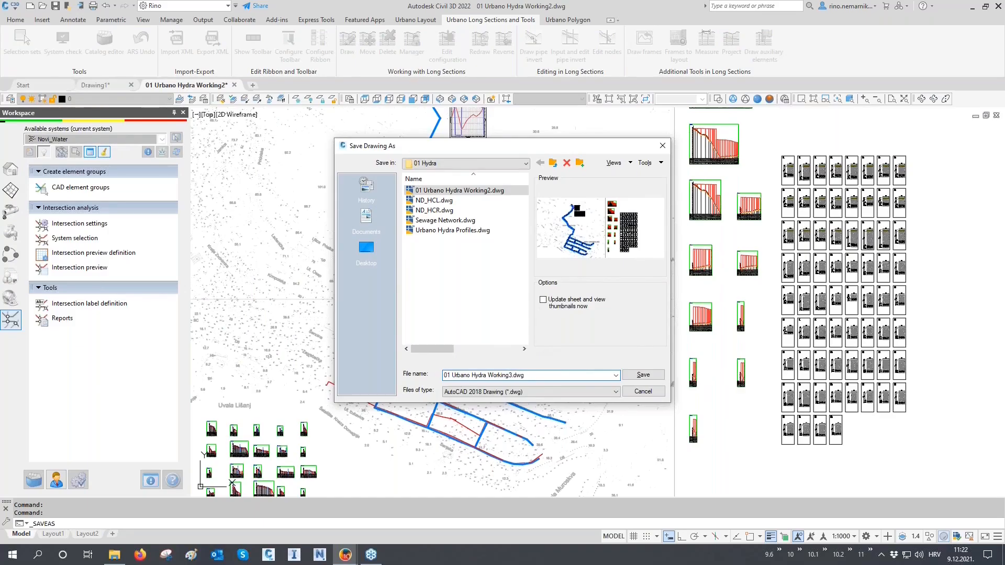
{"action": "left_click", "coordinate": [641, 375]}
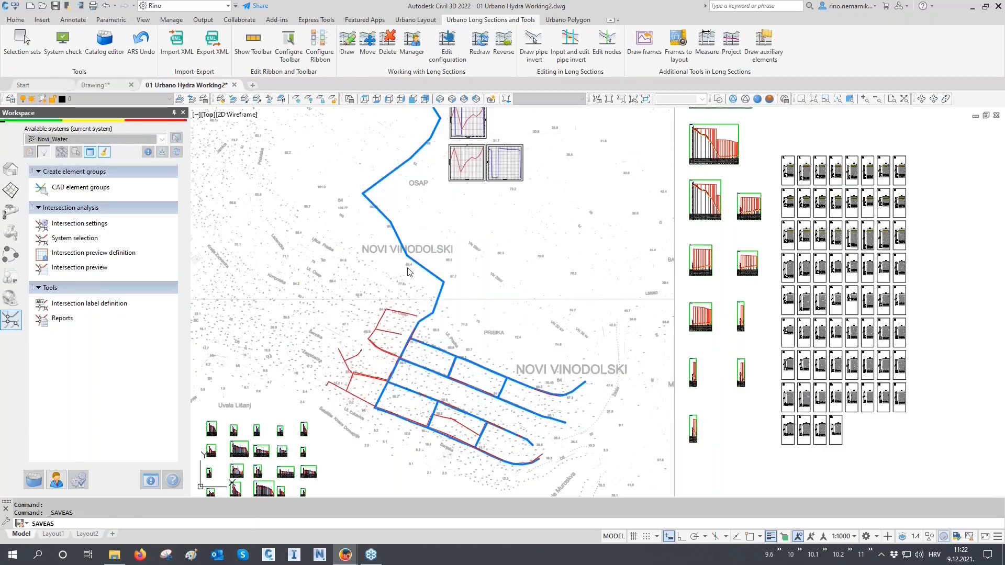
Step: Open the drawing 01 4 systems.dwg from the 02 Intersections folder
{"action": "left_click", "coordinate": [118, 555]}
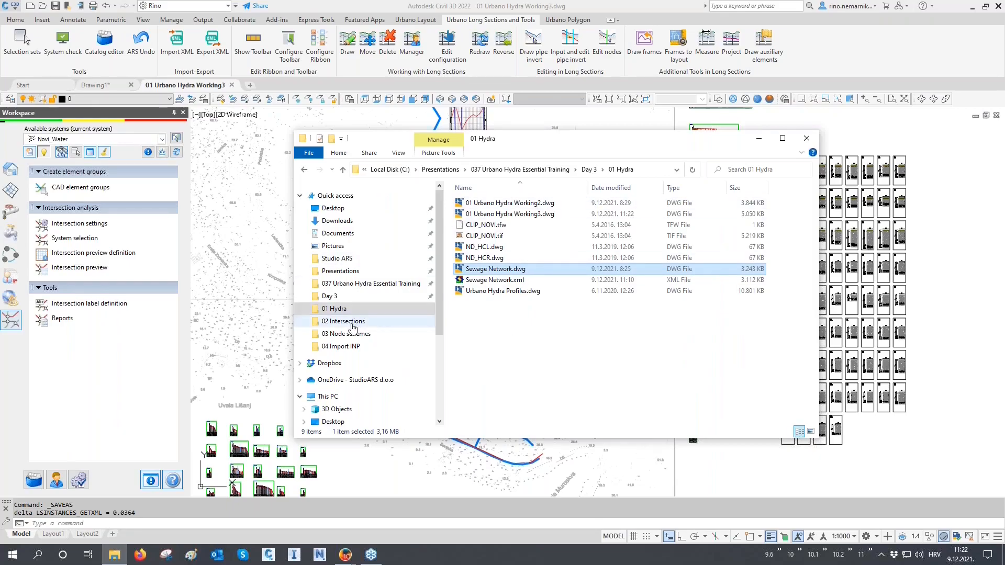
{"action": "left_click", "coordinate": [388, 322]}
{"action": "left_click", "coordinate": [492, 207]}
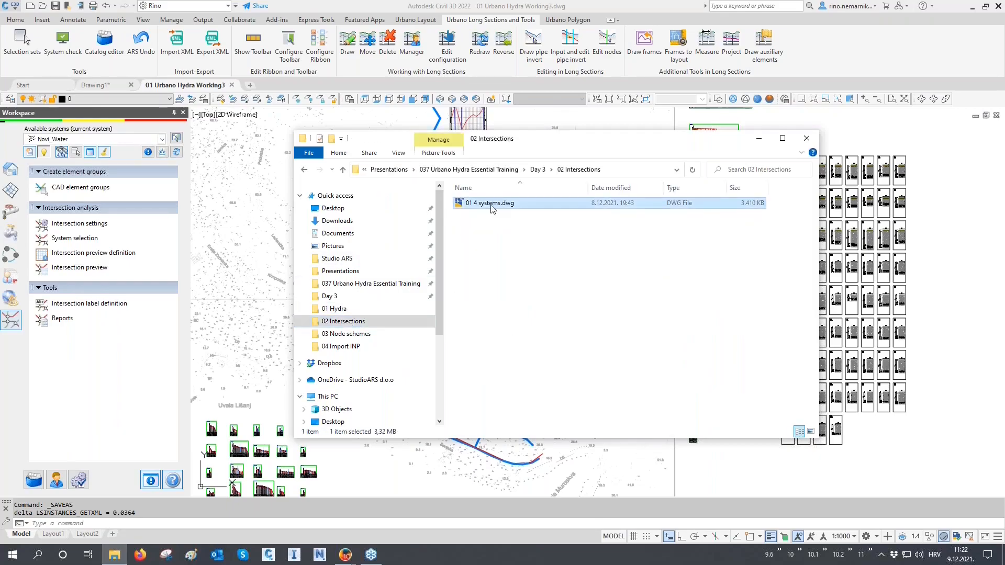
{"action": "left_click_drag", "start_coordinate": [487, 205], "coordinate": [400, 522]}
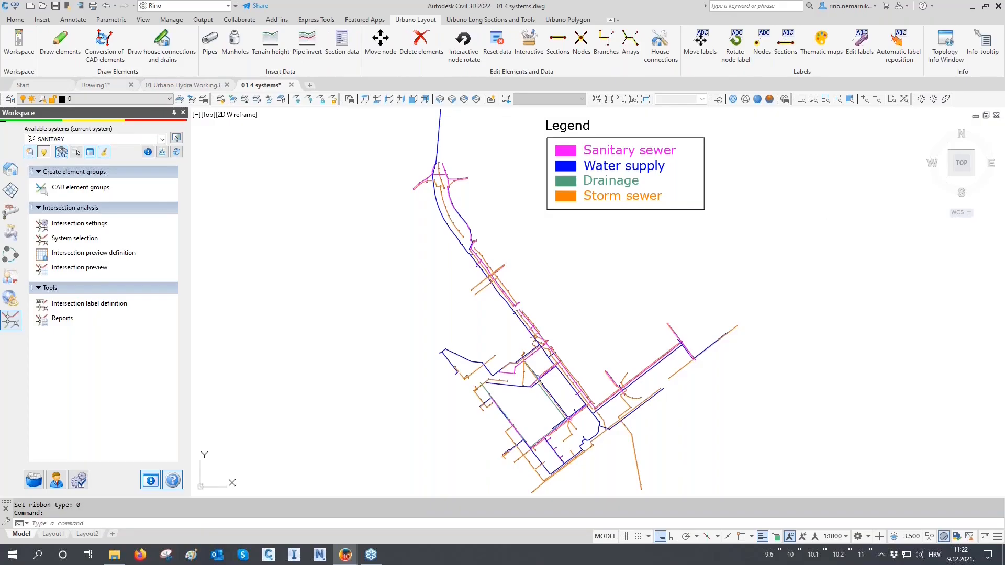
Step: Examine in plan where the sanitary sewer, water supply, drainage and storm sewer networks cross each other
{"action": "middle_click_drag", "start_coordinate": [533, 373], "coordinate": [526, 357]}
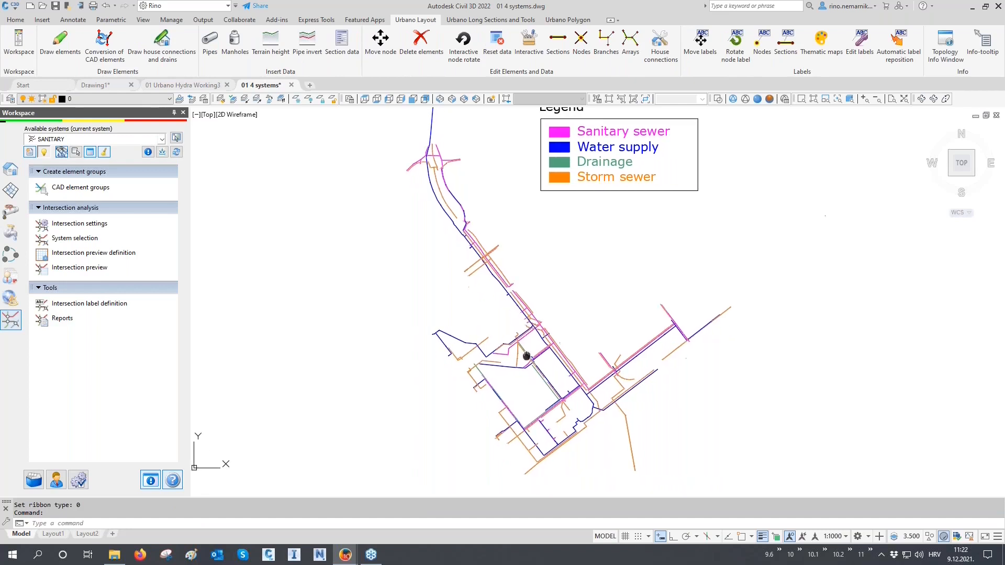
{"action": "scroll", "coordinate": [527, 356], "scroll_direction": "up", "scroll_amount": 5}
{"action": "scroll", "coordinate": [555, 388], "scroll_direction": "up", "scroll_amount": 4}
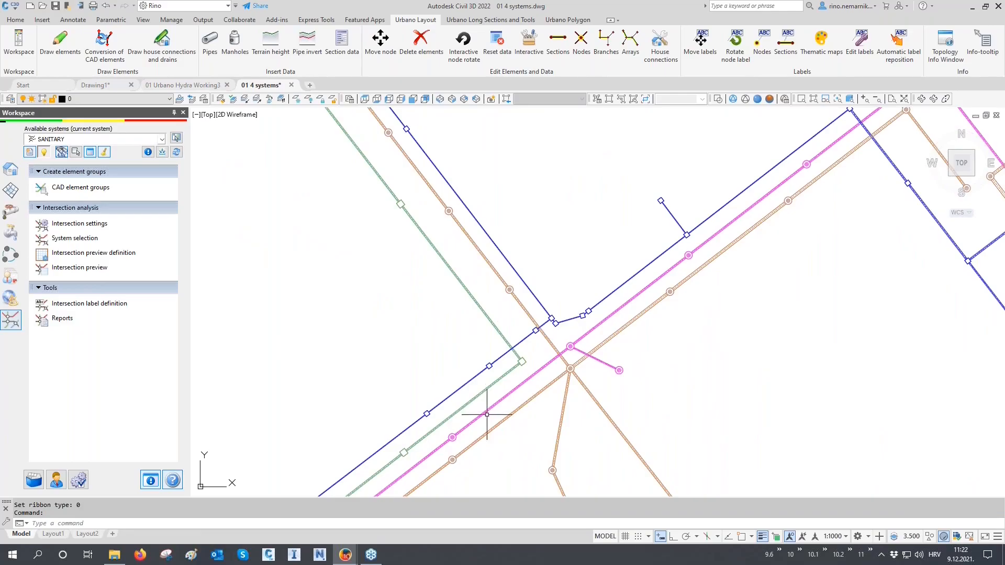
{"action": "scroll", "coordinate": [596, 298], "scroll_direction": "down", "scroll_amount": 10}
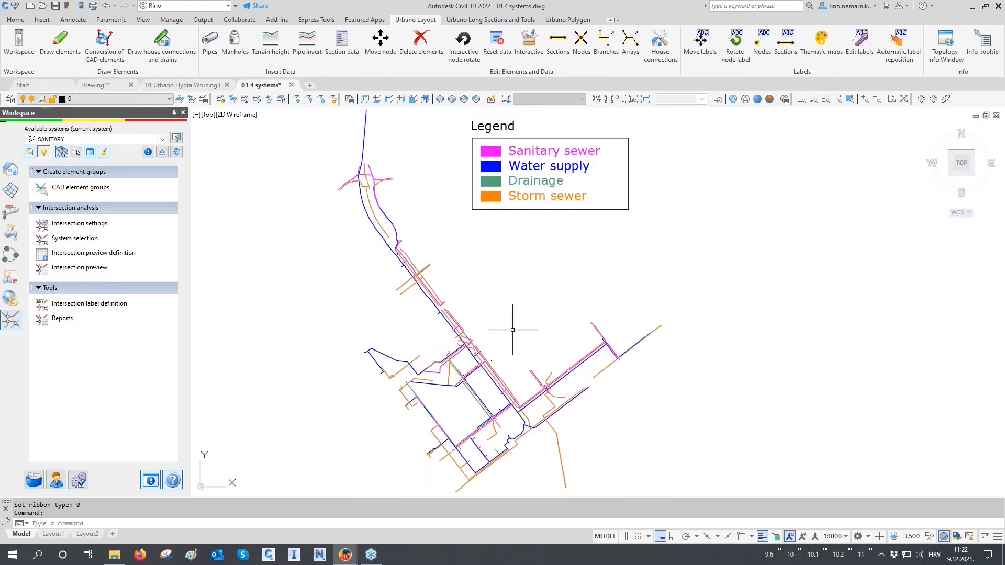
{"action": "scroll", "coordinate": [459, 380], "scroll_direction": "up", "scroll_amount": 4}
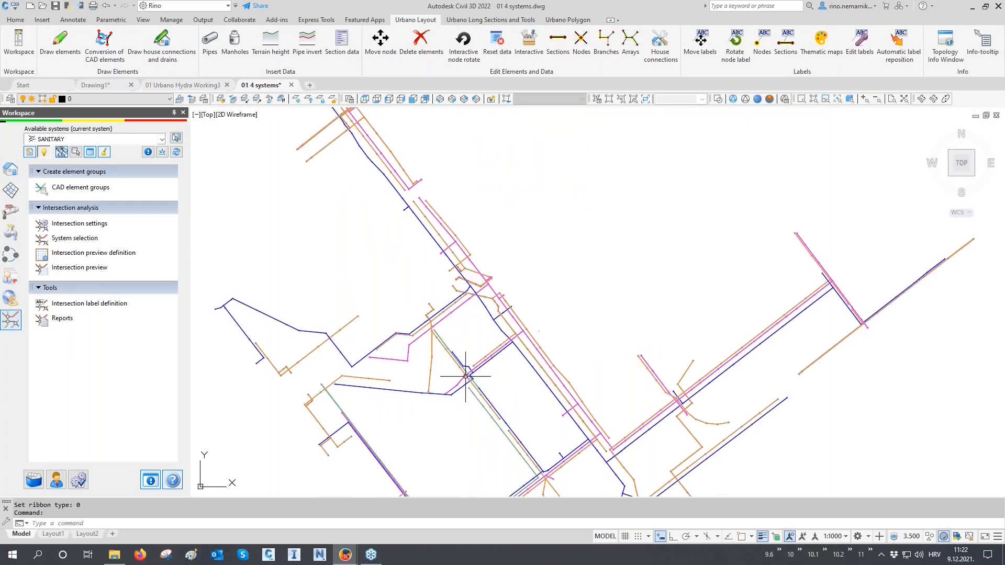
{"action": "scroll", "coordinate": [463, 378], "scroll_direction": "up", "scroll_amount": 4}
{"action": "scroll", "coordinate": [466, 376], "scroll_direction": "down", "scroll_amount": 5}
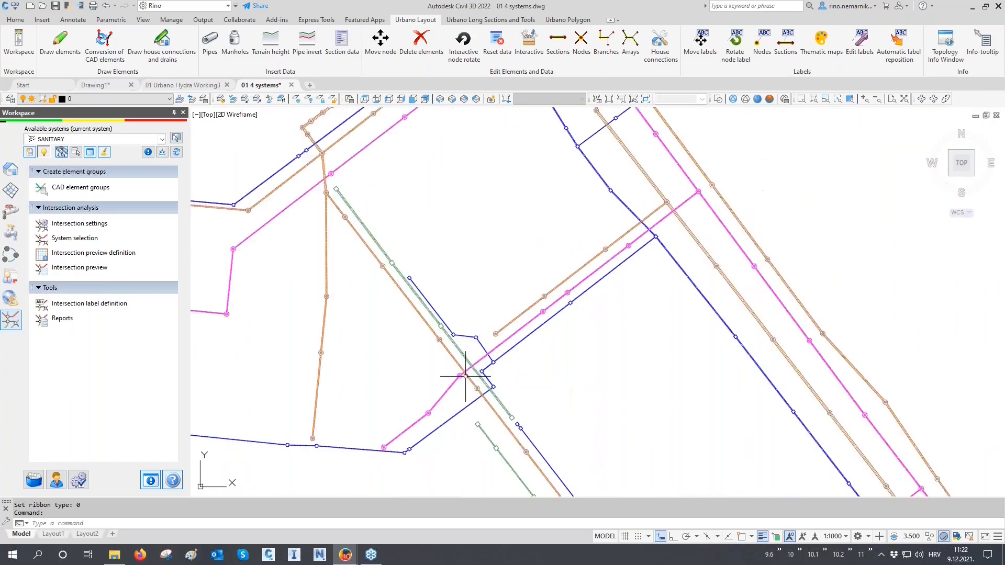
{"action": "middle_click_drag", "start_coordinate": [492, 183], "coordinate": [491, 281]}
{"action": "scroll", "coordinate": [478, 220], "scroll_direction": "up", "scroll_amount": 5}
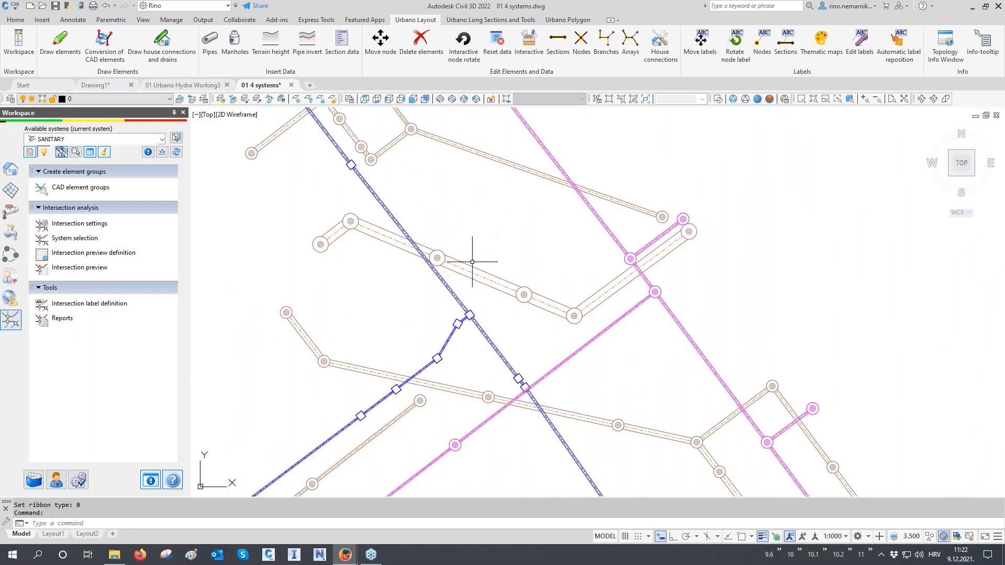
{"action": "scroll", "coordinate": [450, 293], "scroll_direction": "down", "scroll_amount": 6}
{"action": "scroll", "coordinate": [451, 346], "scroll_direction": "down", "scroll_amount": 2}
{"action": "middle_click_drag", "start_coordinate": [495, 310], "coordinate": [438, 337]}
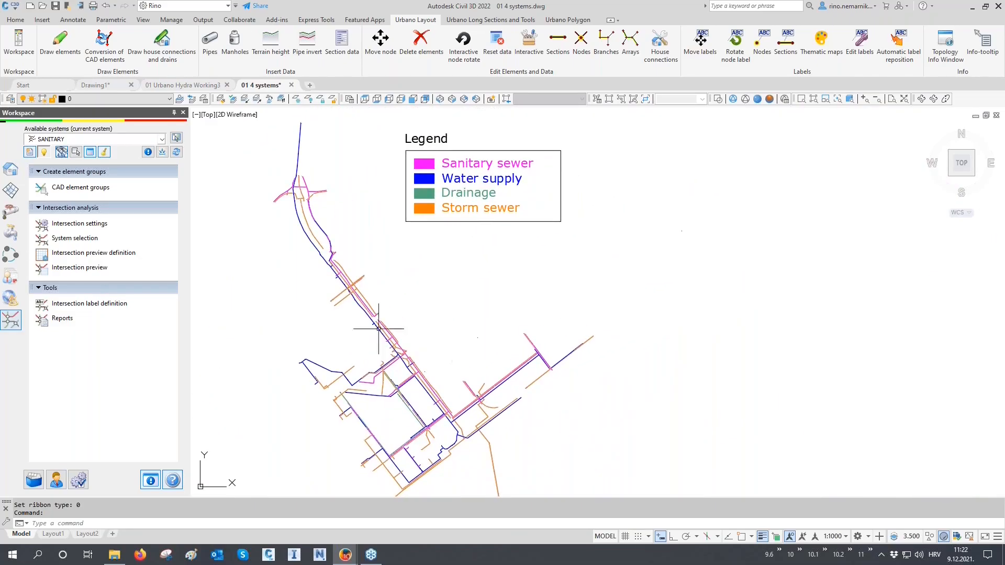
Step: Start drawing longitudinal sections of the SANITARY system with the Intersections 500/100 definition and add all its arrays to the drawing list
{"action": "left_click", "coordinate": [10, 171]}
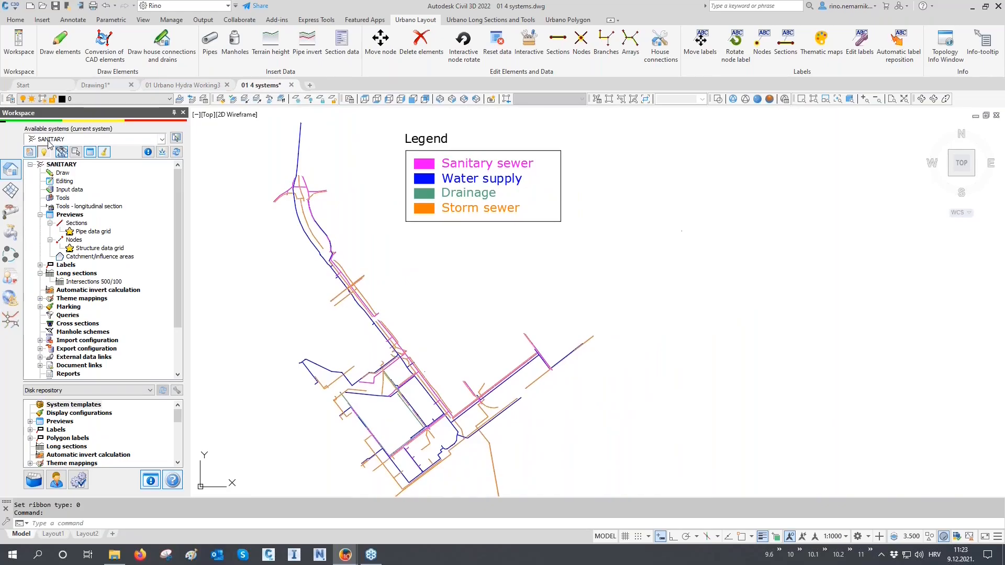
{"action": "double_click", "coordinate": [79, 283]}
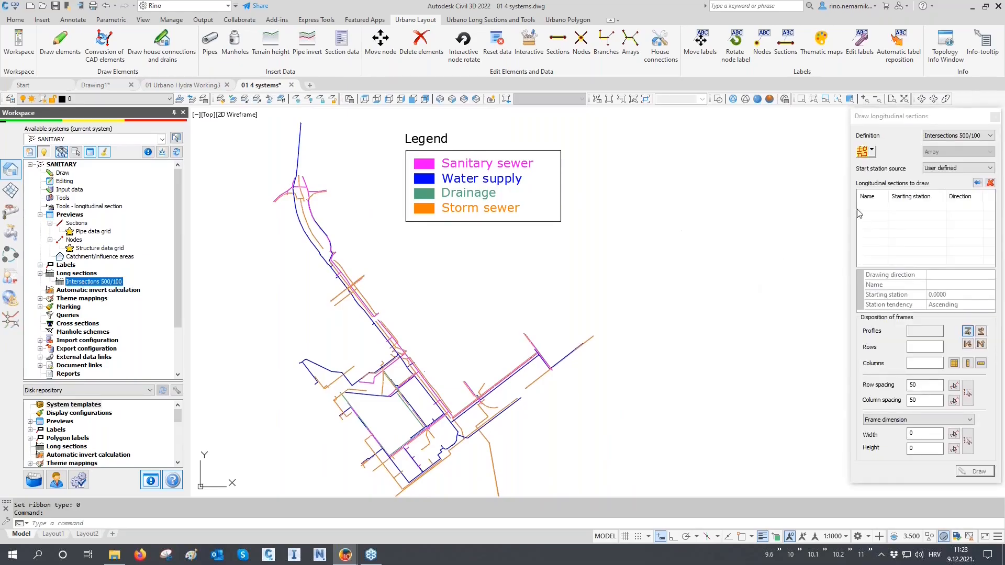
{"action": "left_click", "coordinate": [863, 154]}
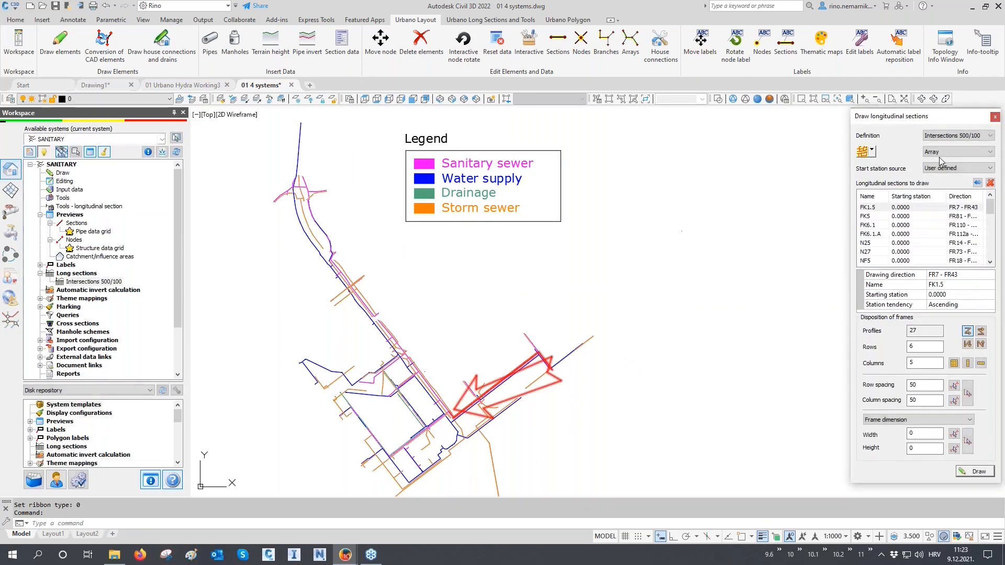
Step: Set the row and column spacing of the profile frames to 20 and draw the longitudinal sections to the right of the legend
{"action": "left_click", "coordinate": [917, 385]}
{"action": "type", "text": "20"}
{"action": "key", "text": "Tab"}
{"action": "type", "text": "20"}
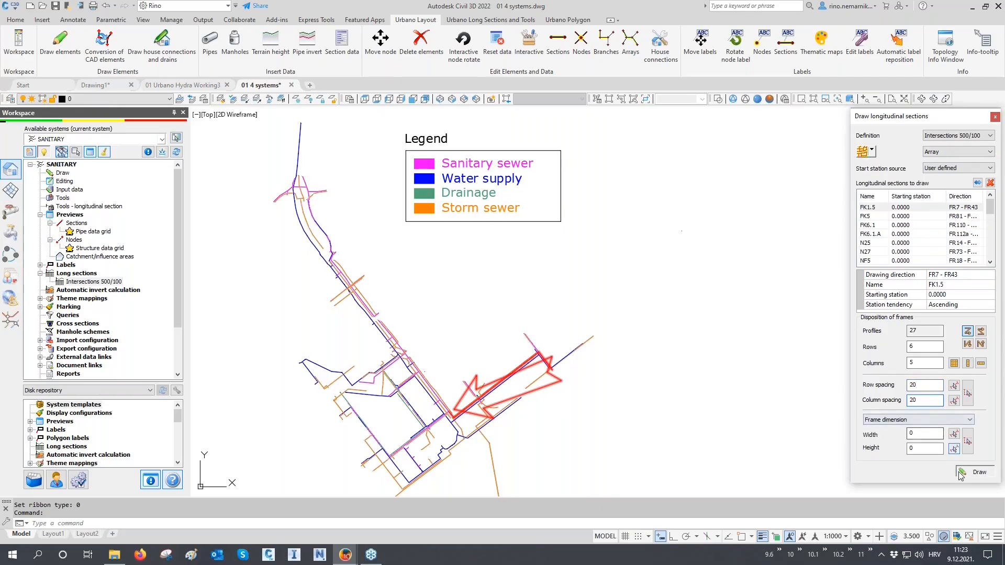
{"action": "left_click", "coordinate": [975, 471]}
{"action": "middle_click_drag", "start_coordinate": [536, 456], "coordinate": [497, 441]}
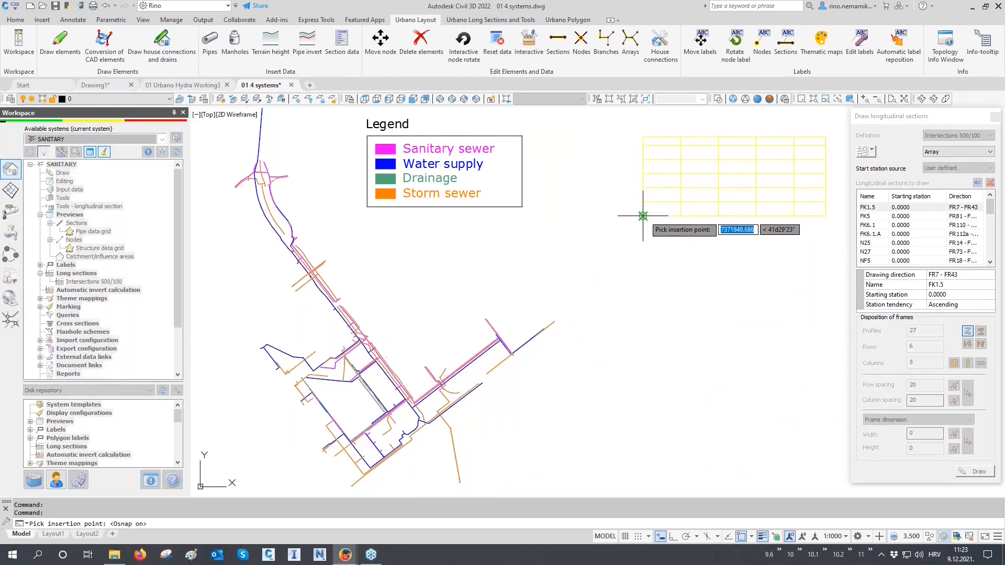
{"action": "left_click", "coordinate": [643, 216]}
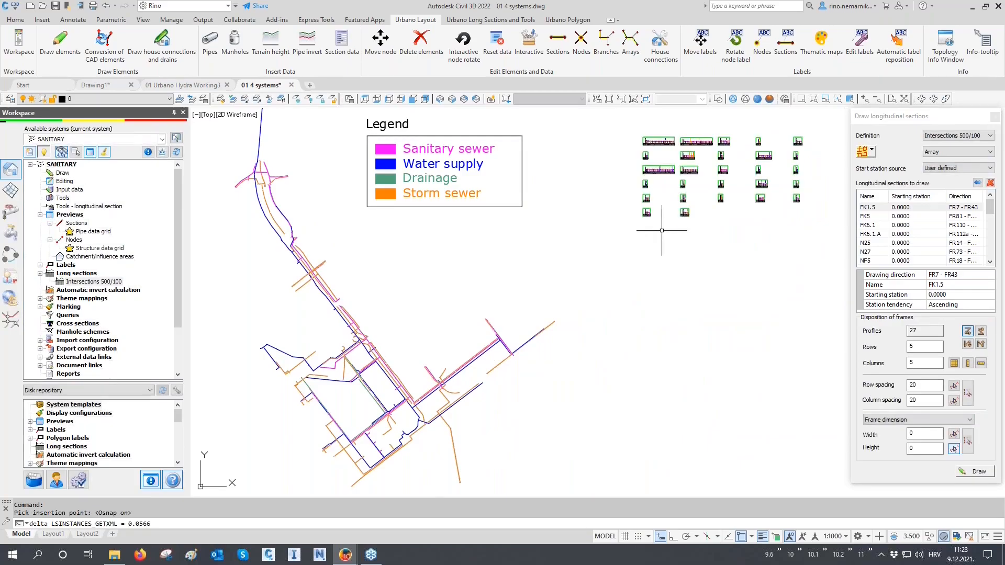
Step: Examine the storm and water pipe crossings and their labels in several of the drawn sanitary longitudinal sections
{"action": "middle_click_drag", "start_coordinate": [663, 228], "coordinate": [529, 325]}
{"action": "scroll", "coordinate": [555, 244], "scroll_direction": "up", "scroll_amount": 8}
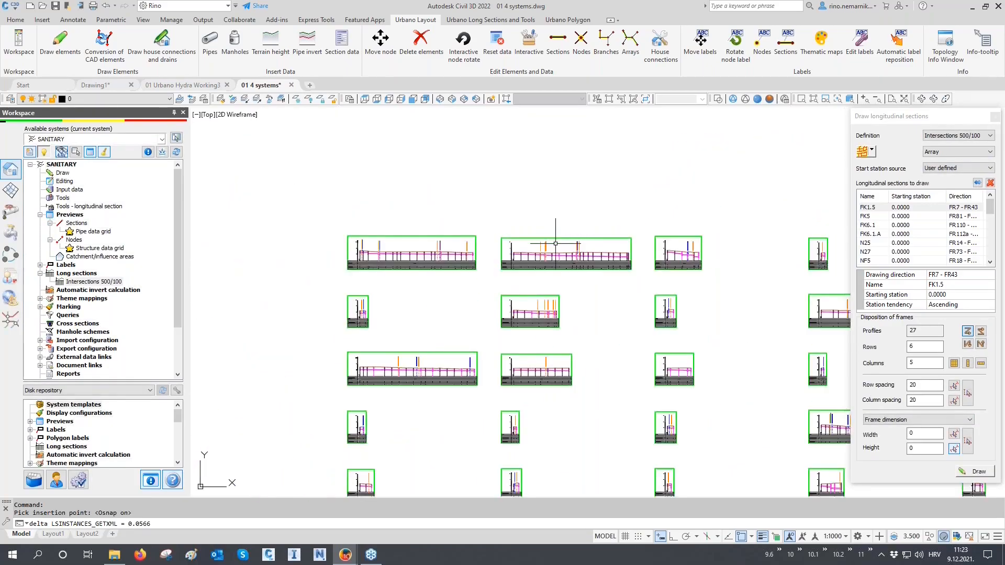
{"action": "scroll", "coordinate": [554, 244], "scroll_direction": "up", "scroll_amount": 6}
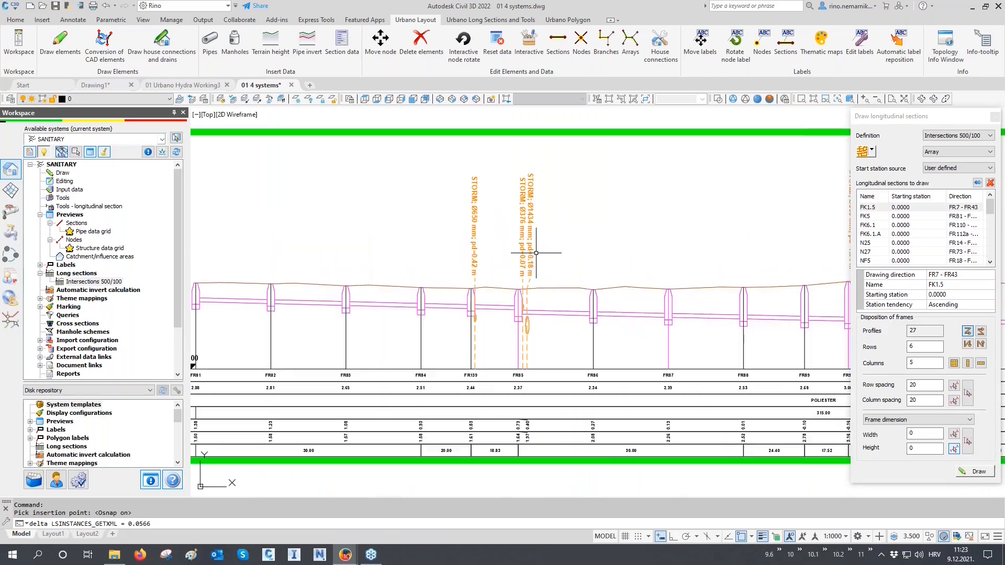
{"action": "scroll", "coordinate": [536, 253], "scroll_direction": "up", "scroll_amount": 2}
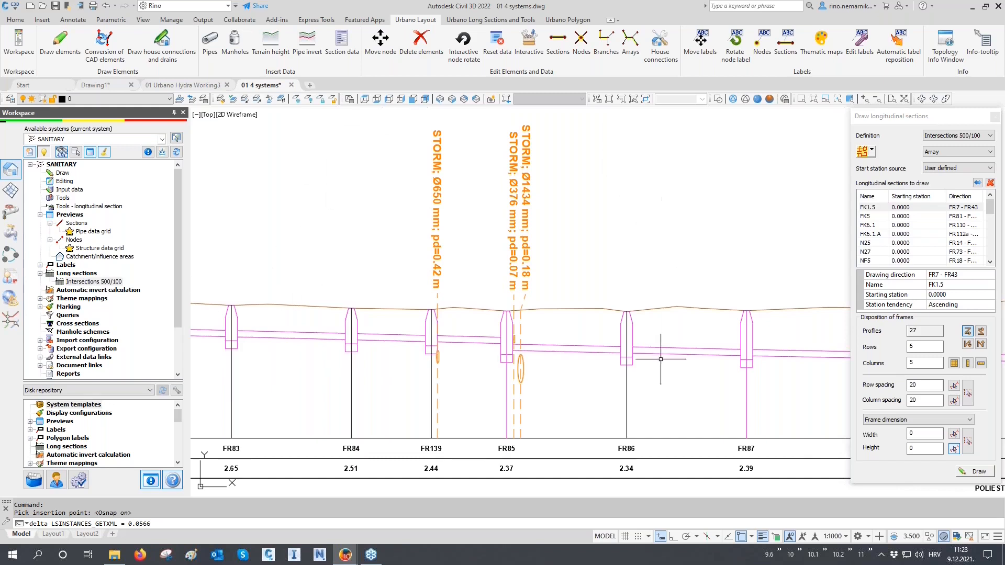
{"action": "scroll", "coordinate": [479, 201], "scroll_direction": "down", "scroll_amount": 8}
{"action": "scroll", "coordinate": [492, 261], "scroll_direction": "down", "scroll_amount": 4}
{"action": "scroll", "coordinate": [534, 249], "scroll_direction": "up", "scroll_amount": 10}
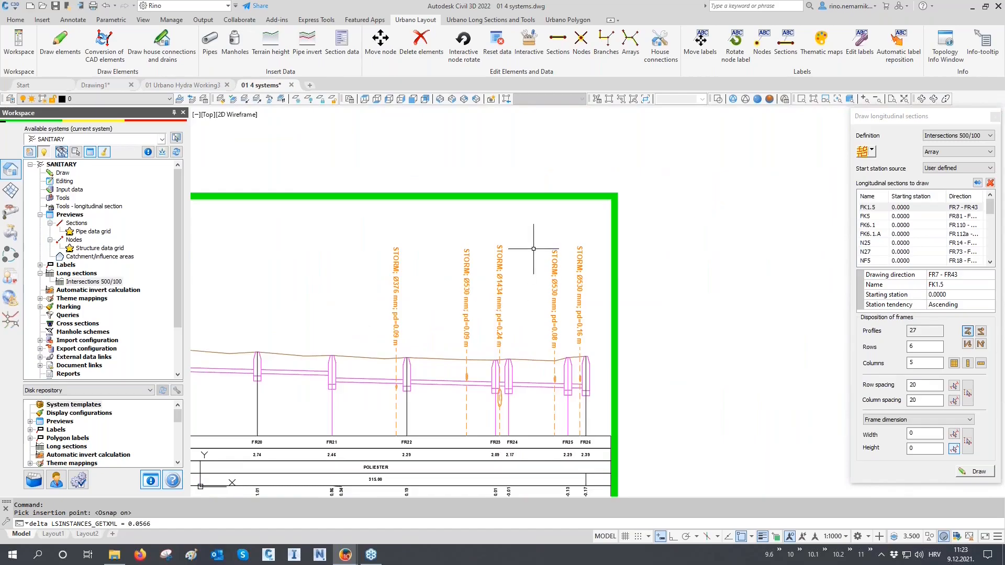
{"action": "scroll", "coordinate": [534, 248], "scroll_direction": "down", "scroll_amount": 10}
{"action": "scroll", "coordinate": [531, 270], "scroll_direction": "up", "scroll_amount": 10}
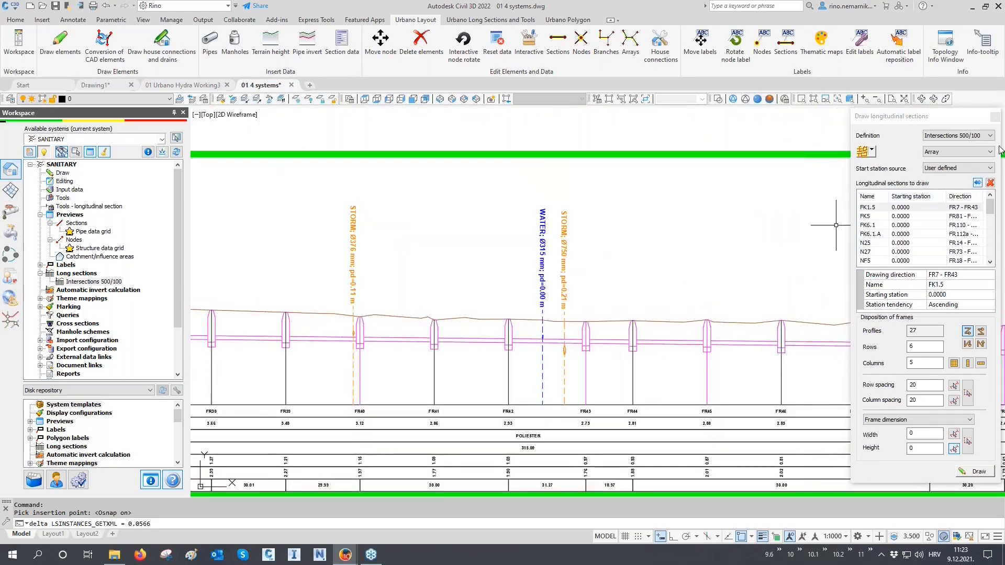
Step: Close the longitudinal section drawing tool and restore the 02 All profiles layer state
{"action": "left_click", "coordinate": [996, 119]}
{"action": "scroll", "coordinate": [684, 225], "scroll_direction": "down", "scroll_amount": 10}
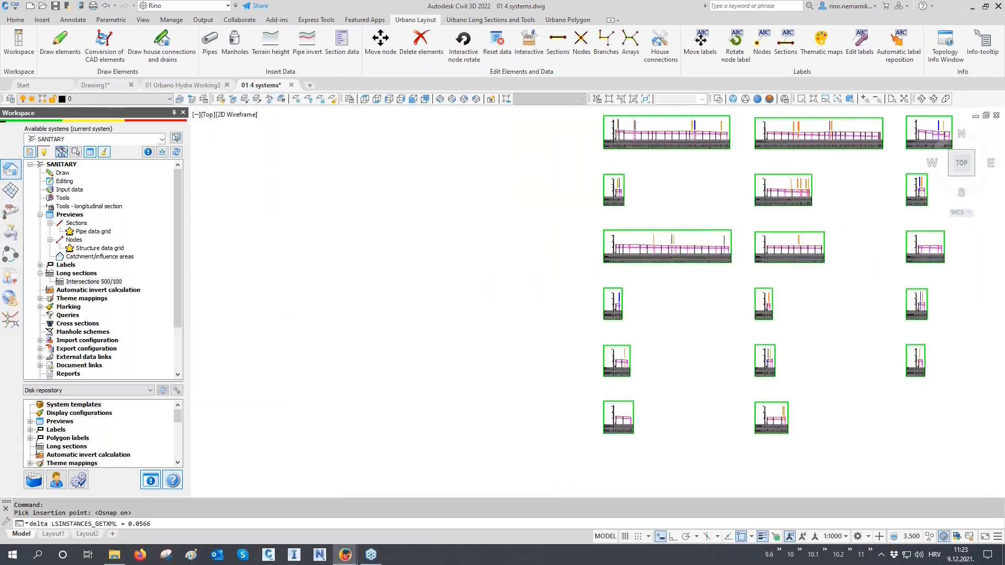
{"action": "scroll", "coordinate": [668, 254], "scroll_direction": "down", "scroll_amount": 5}
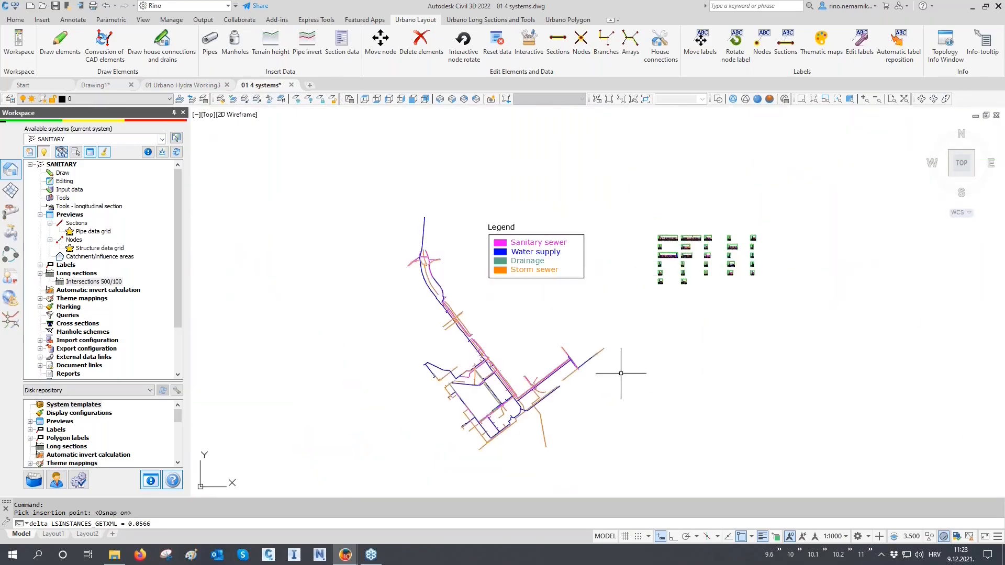
{"action": "scroll", "coordinate": [674, 400], "scroll_direction": "up", "scroll_amount": 3}
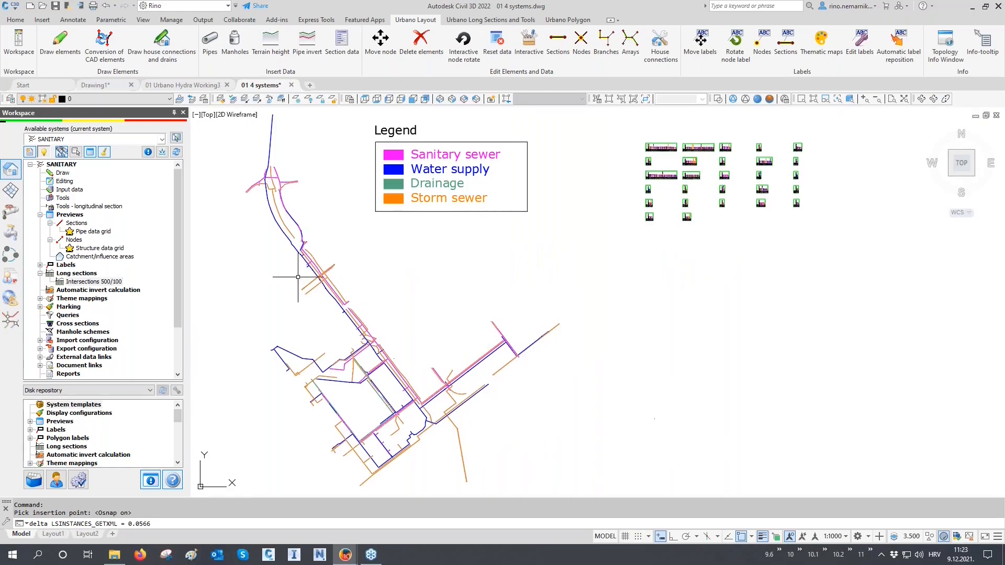
{"action": "left_click", "coordinate": [204, 100]}
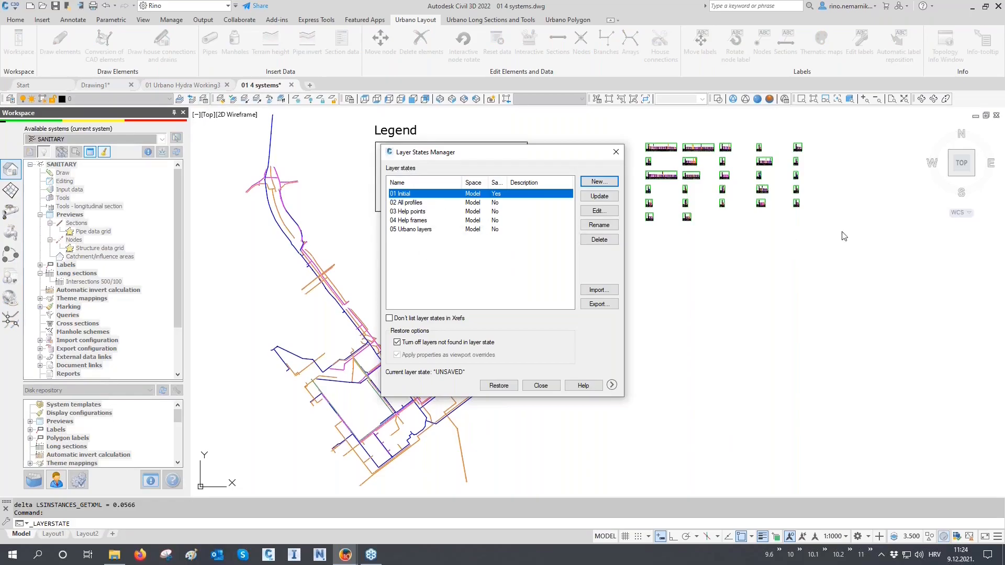
{"action": "left_click", "coordinate": [416, 203]}
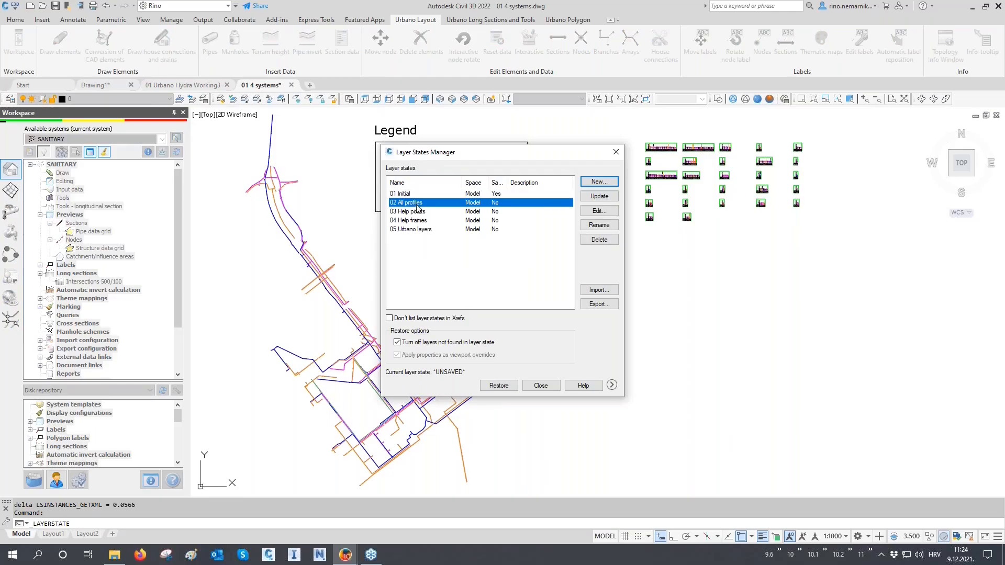
{"action": "left_click", "coordinate": [498, 386]}
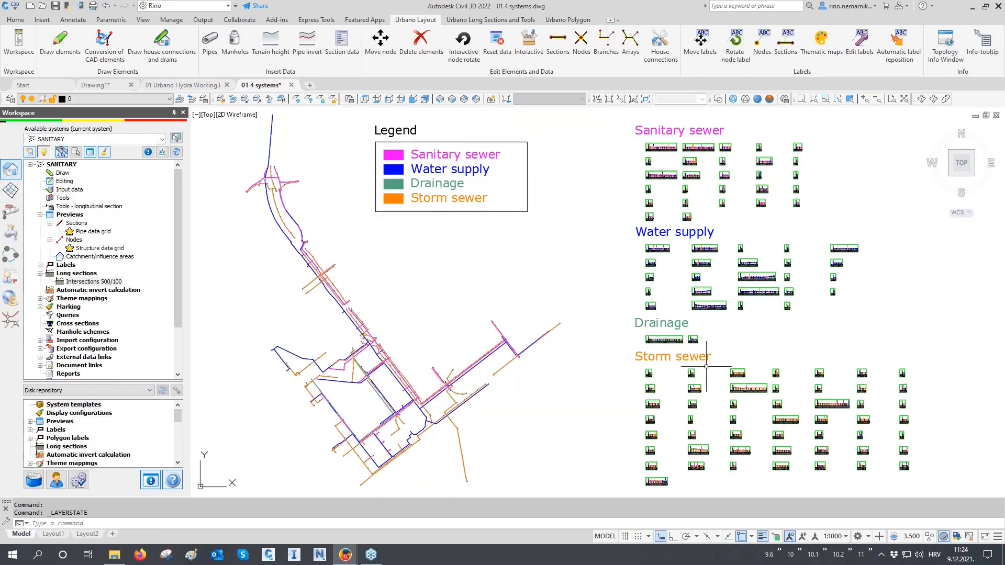
Step: Examine the storm sewer longitudinal sections and the crossing labels in one of the profiles
{"action": "middle_click_drag", "start_coordinate": [710, 361], "coordinate": [702, 336]}
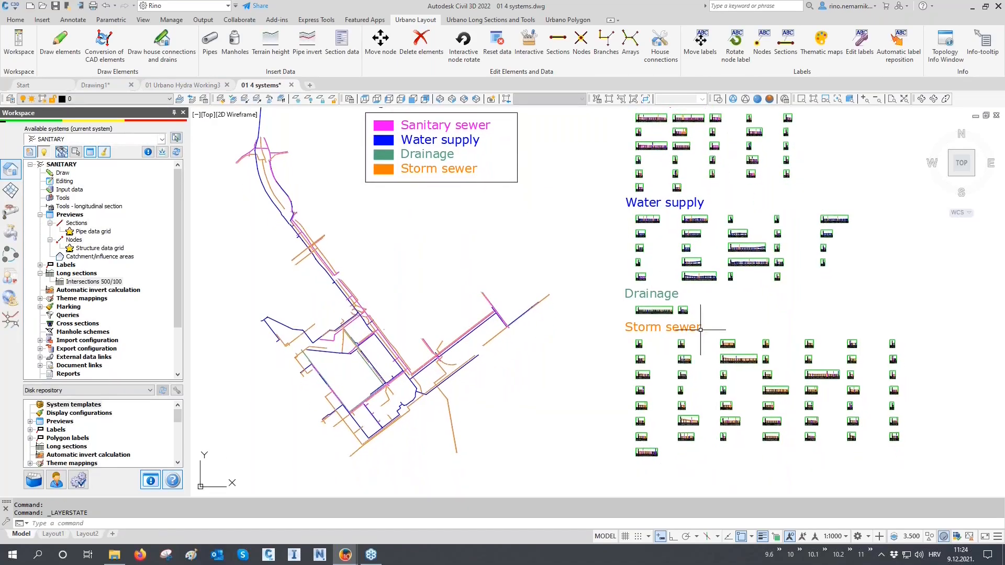
{"action": "scroll", "coordinate": [743, 372], "scroll_direction": "up", "scroll_amount": 2}
{"action": "middle_click_drag", "start_coordinate": [732, 375], "coordinate": [716, 331]}
{"action": "scroll", "coordinate": [716, 330], "scroll_direction": "up", "scroll_amount": 8}
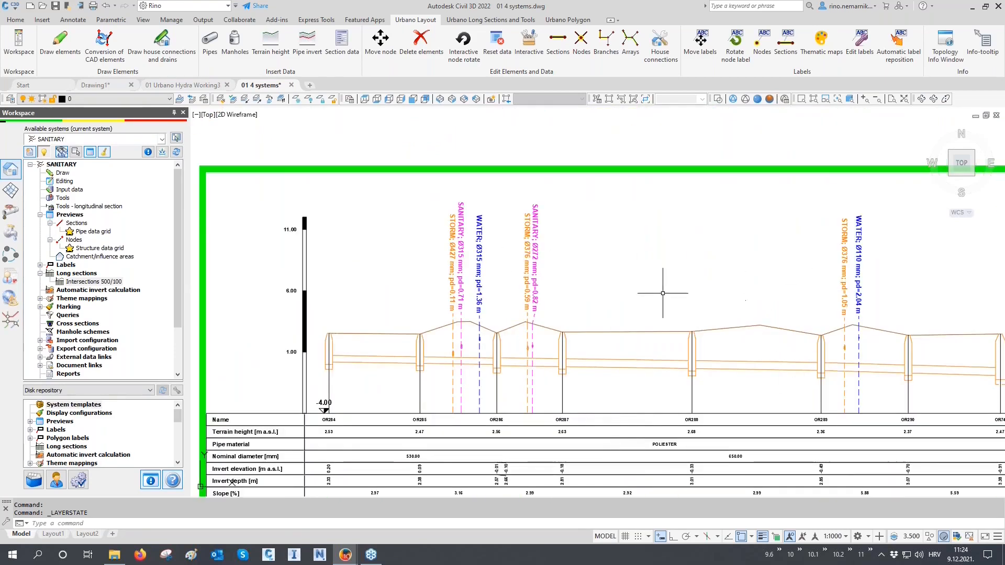
{"action": "scroll", "coordinate": [598, 366], "scroll_direction": "down", "scroll_amount": 8}
{"action": "scroll", "coordinate": [597, 366], "scroll_direction": "down", "scroll_amount": 6}
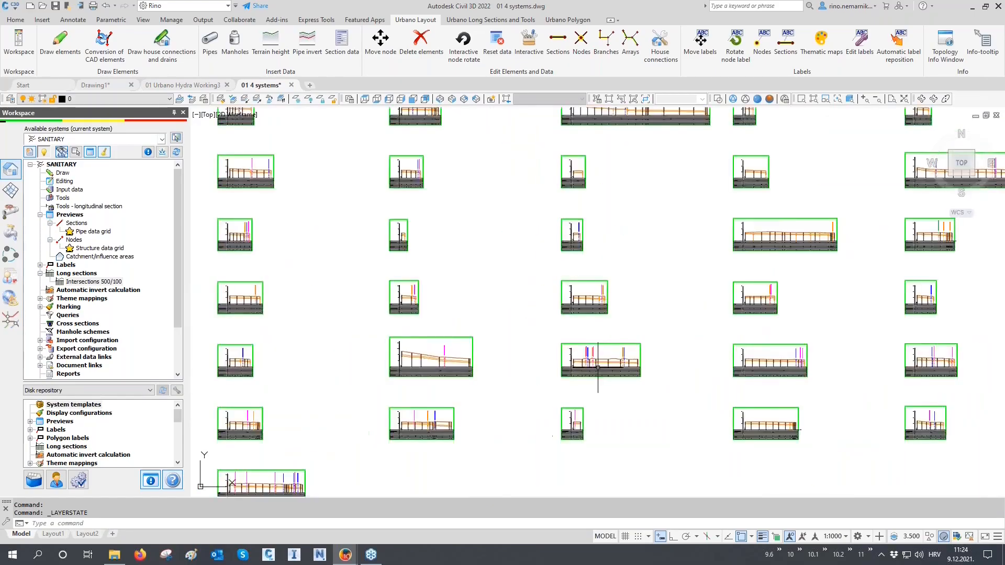
Step: Review the data and settings of the 02 Intersection label in the intersection label definitions and close its editor
{"action": "middle_click_drag", "start_coordinate": [333, 332], "coordinate": [544, 351]}
{"action": "scroll", "coordinate": [448, 356], "scroll_direction": "up", "scroll_amount": 10}
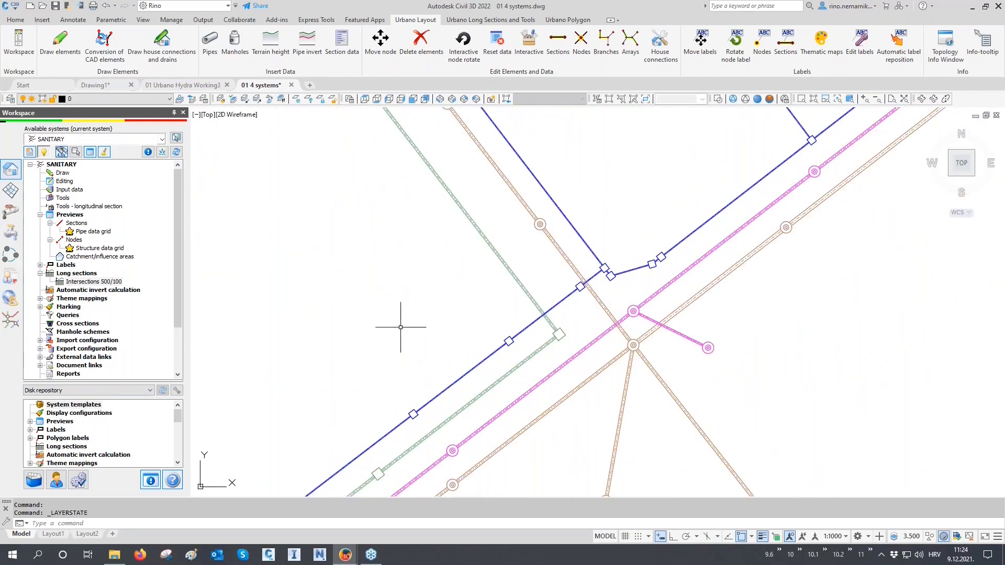
{"action": "left_click", "coordinate": [12, 320]}
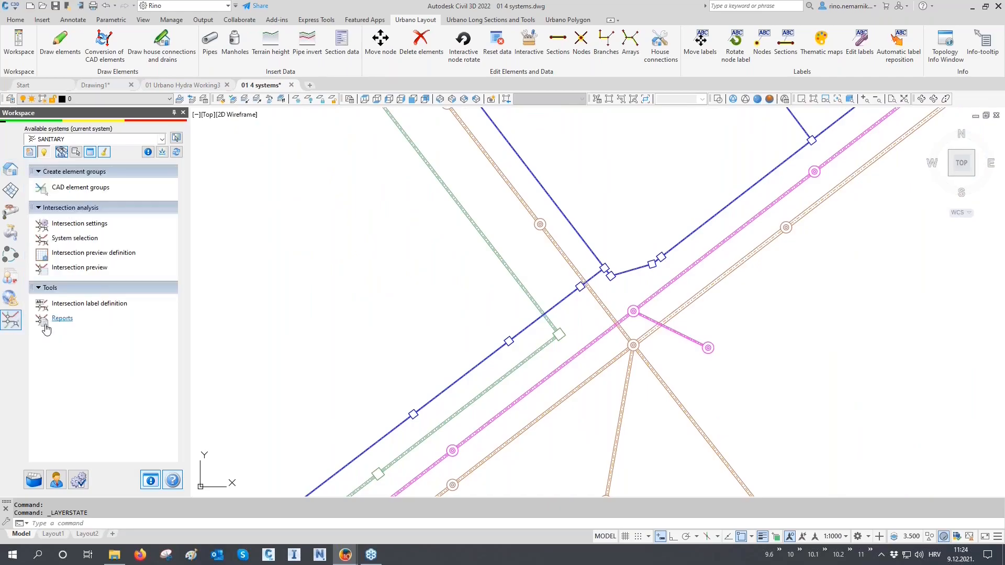
{"action": "left_click", "coordinate": [69, 305]}
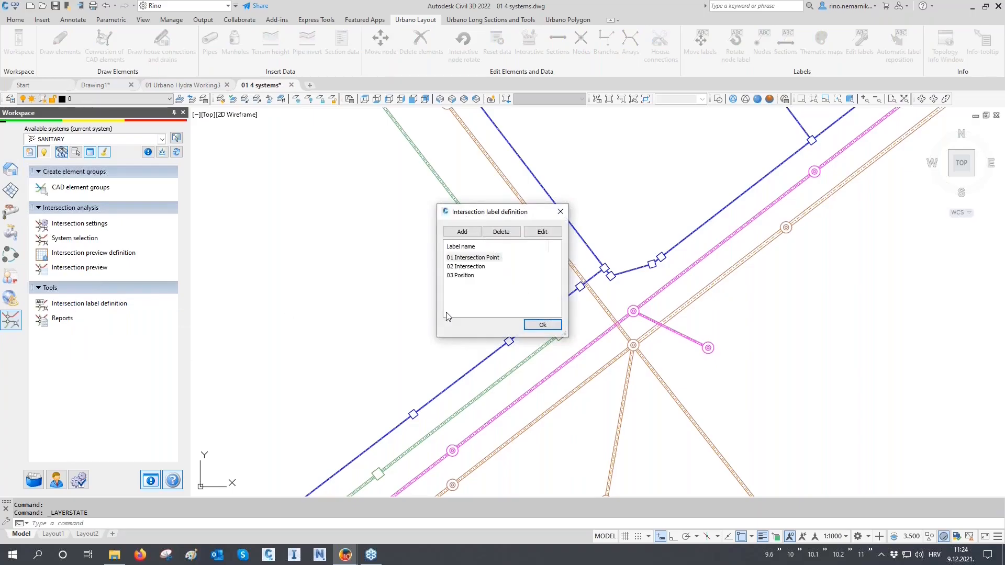
{"action": "left_click", "coordinate": [492, 259]}
{"action": "left_click", "coordinate": [485, 267]}
{"action": "left_click", "coordinate": [478, 277]}
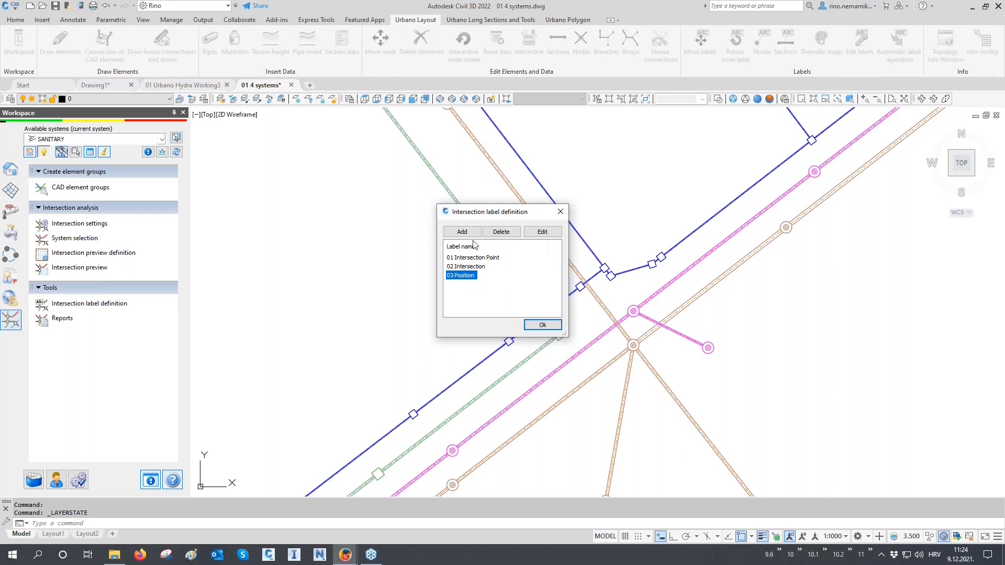
{"action": "left_click", "coordinate": [470, 267]}
{"action": "left_click", "coordinate": [542, 232]}
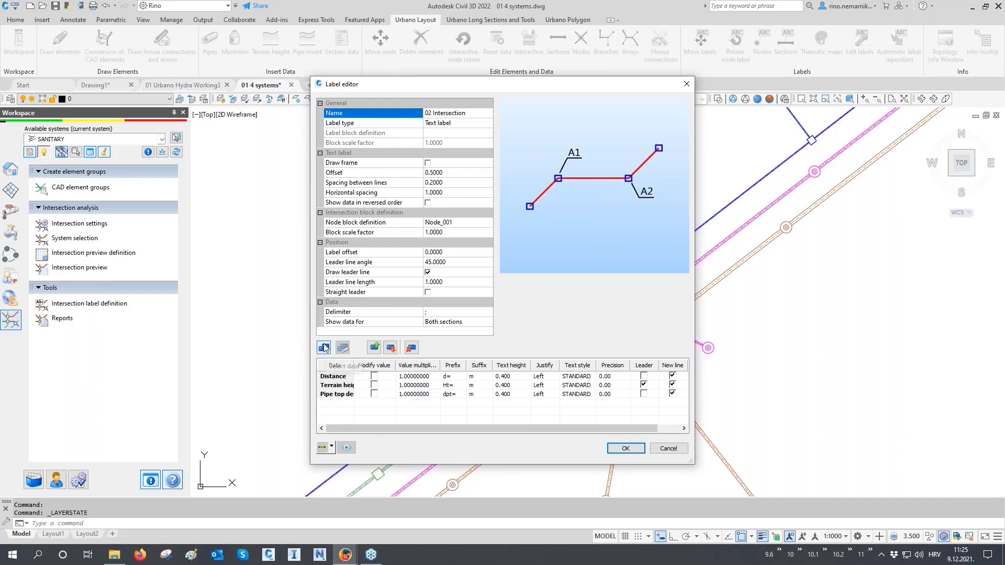
{"action": "left_click_drag", "start_coordinate": [354, 365], "coordinate": [378, 370]}
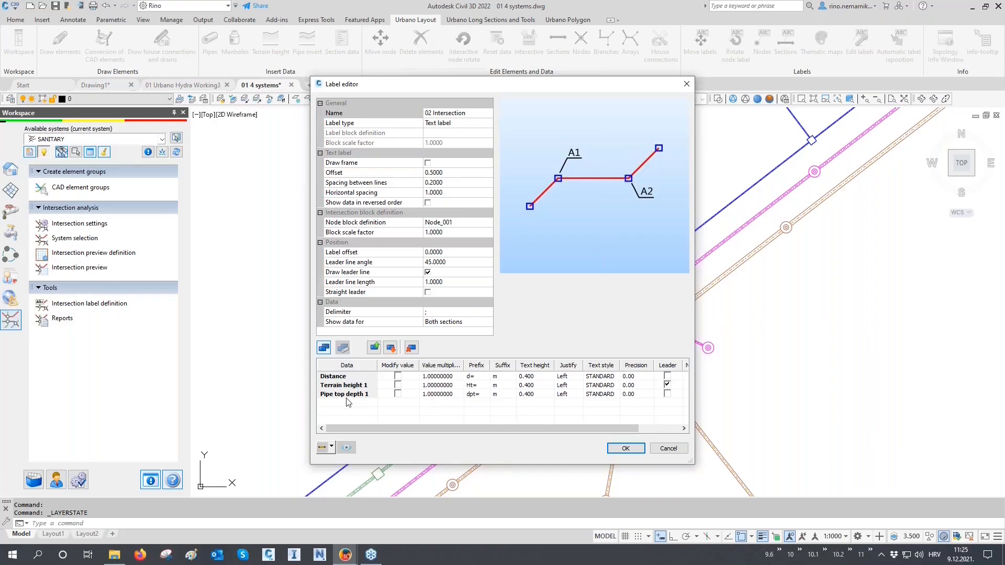
{"action": "left_click", "coordinate": [626, 449]}
Step: Review the data and settings of the 03 Position label, and close the intersection label definitions
{"action": "left_click", "coordinate": [463, 276]}
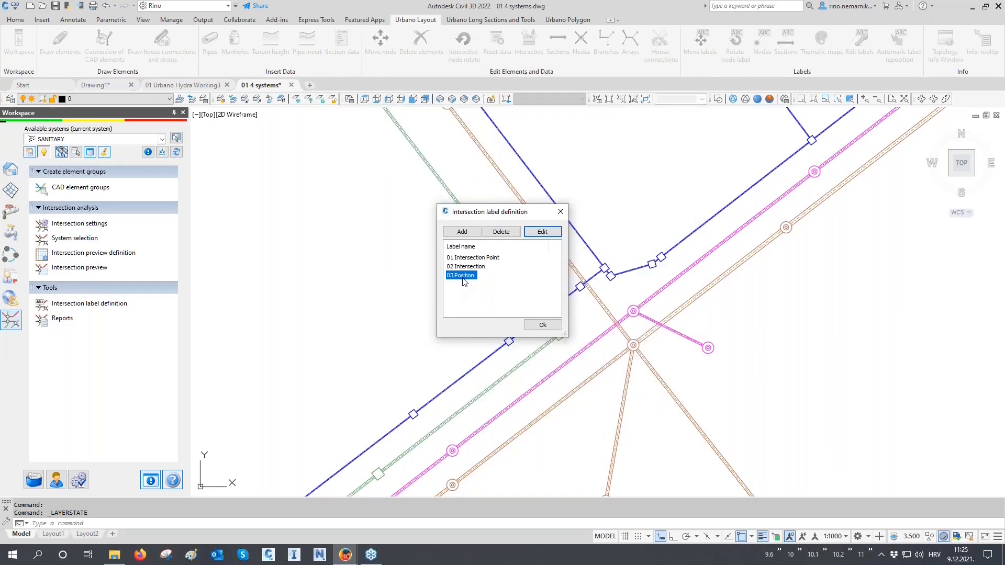
{"action": "left_click", "coordinate": [542, 231]}
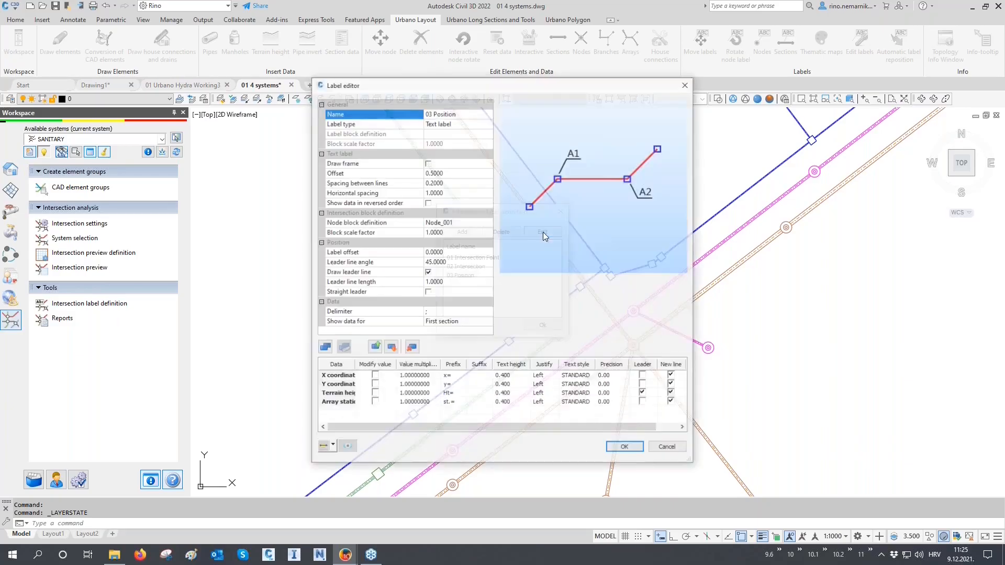
{"action": "left_click_drag", "start_coordinate": [354, 366], "coordinate": [380, 369]}
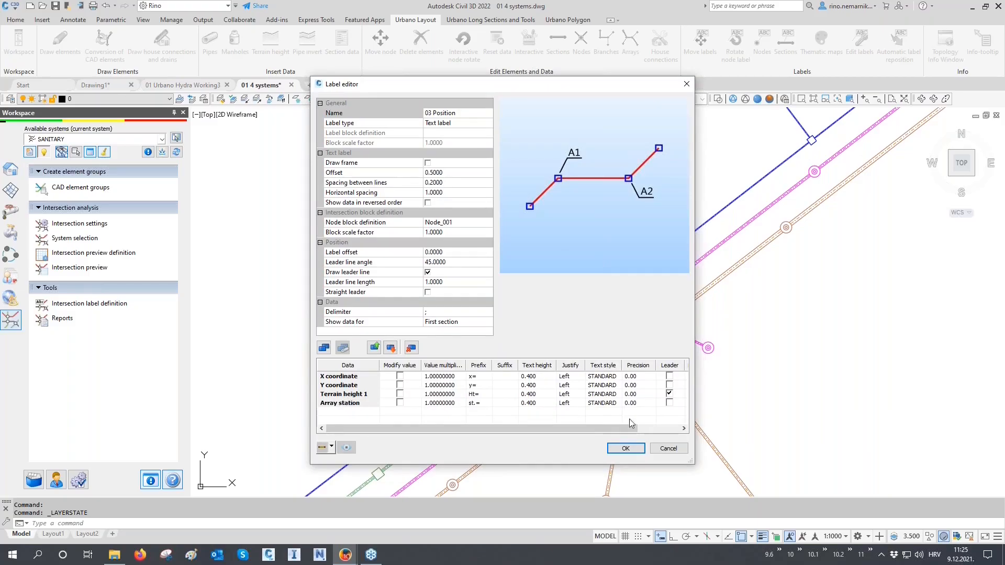
{"action": "left_click", "coordinate": [635, 449]}
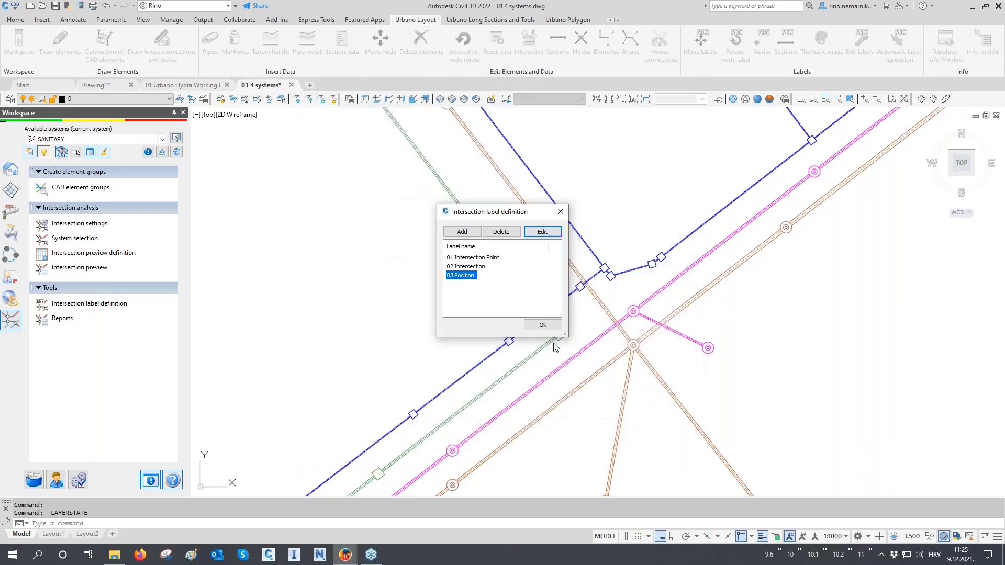
{"action": "left_click", "coordinate": [561, 212]}
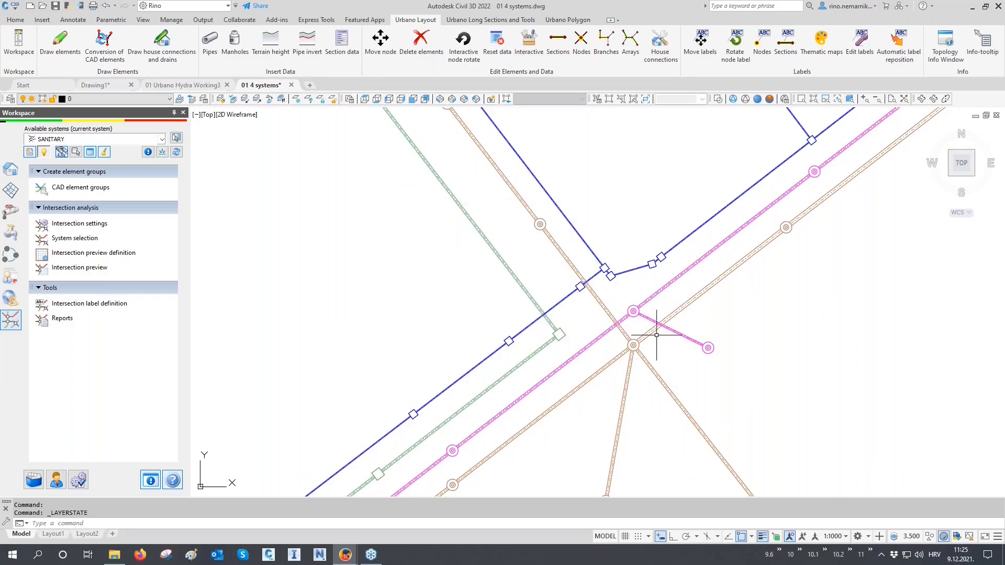
Step: Turn on automatic labeling of intersections with the 01 Intersection Point definition and check the marked pipe crossings in plan
{"action": "left_click", "coordinate": [95, 228]}
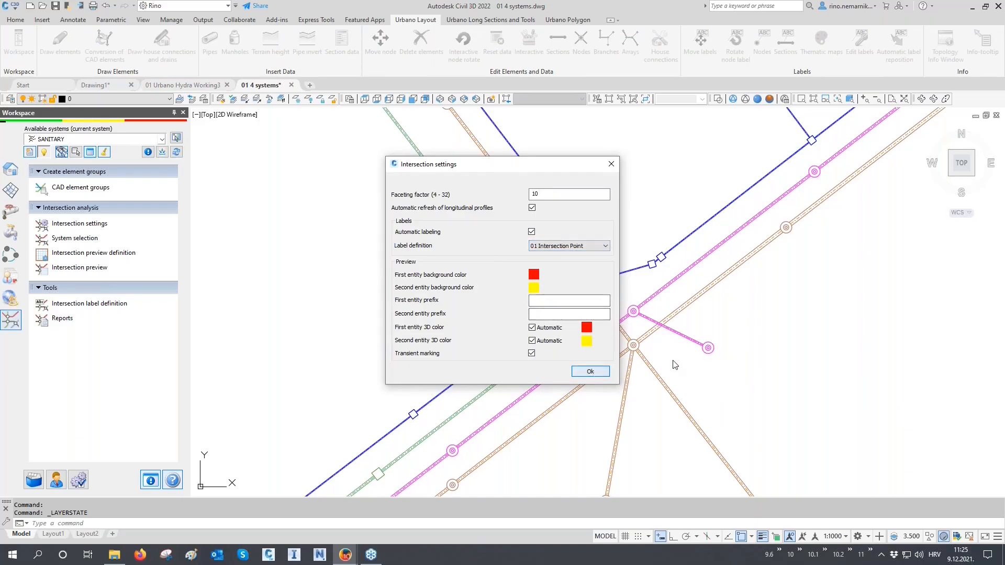
{"action": "key", "text": "Return"}
{"action": "scroll", "coordinate": [660, 335], "scroll_direction": "up", "scroll_amount": 6}
{"action": "middle_click_drag", "start_coordinate": [655, 329], "coordinate": [661, 363]}
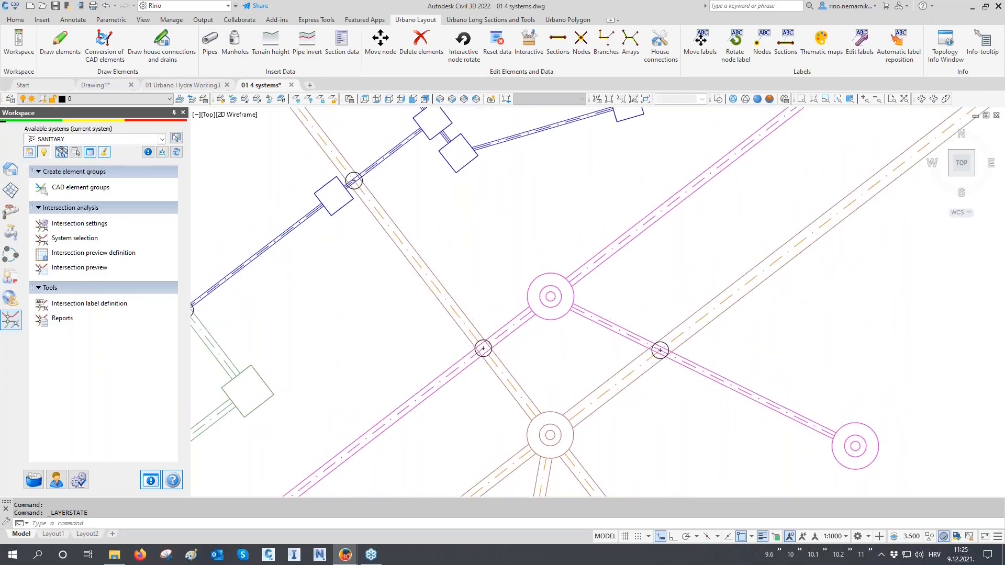
{"action": "scroll", "coordinate": [400, 364], "scroll_direction": "down", "scroll_amount": 4}
{"action": "scroll", "coordinate": [400, 365], "scroll_direction": "down", "scroll_amount": 4}
{"action": "middle_click_drag", "start_coordinate": [605, 229], "coordinate": [498, 385]}
{"action": "scroll", "coordinate": [642, 282], "scroll_direction": "up", "scroll_amount": 4}
{"action": "scroll", "coordinate": [602, 281], "scroll_direction": "up", "scroll_amount": 2}
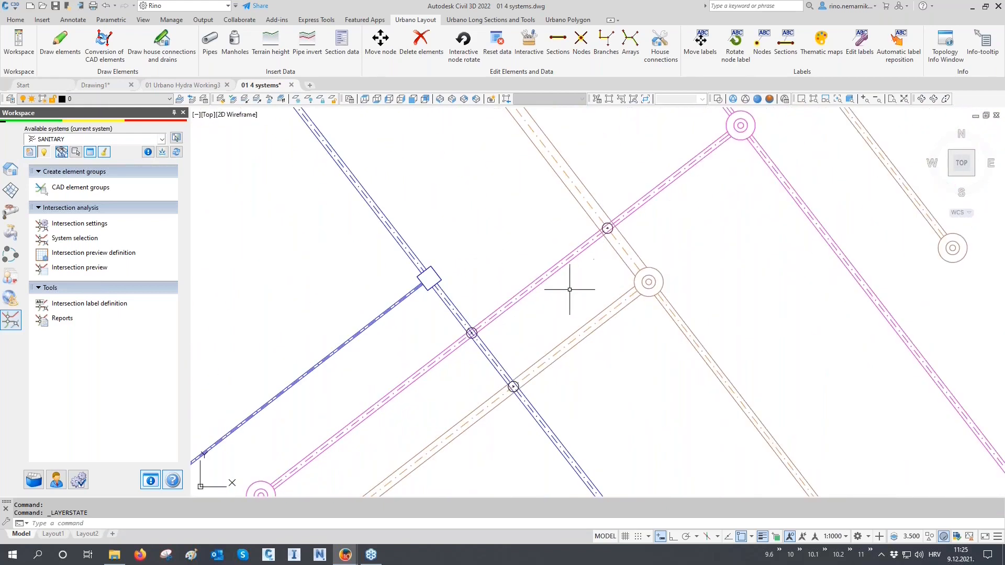
Step: Set the automatic intersection label definition to 02 Intersection and check the labels at the pipe crossings
{"action": "left_click", "coordinate": [80, 224]}
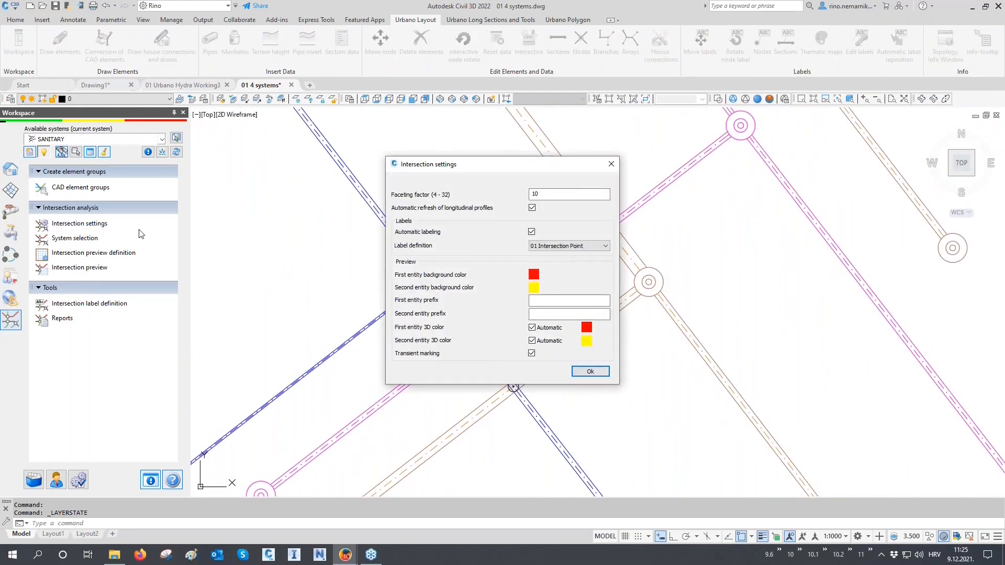
{"action": "left_click", "coordinate": [544, 246]}
{"action": "left_click", "coordinate": [554, 263]}
{"action": "left_click", "coordinate": [590, 372]}
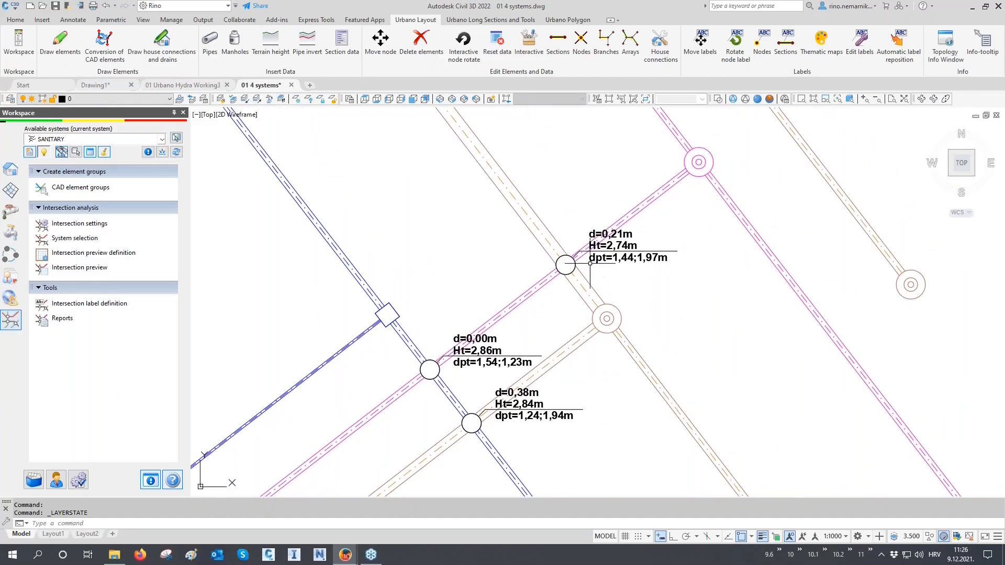
{"action": "mouse_move", "coordinate": [521, 377]}
{"action": "middle_mouse_down"}
{"action": "mouse_move", "coordinate": [521, 328]}
{"action": "mouse_move", "coordinate": [520, 344]}
{"action": "mouse_move", "coordinate": [520, 329]}
{"action": "mouse_move", "coordinate": [543, 321]}
{"action": "mouse_move", "coordinate": [601, 260]}
{"action": "middle_mouse_up"}
{"action": "scroll", "coordinate": [556, 286], "scroll_direction": "down", "scroll_amount": 5}
{"action": "scroll", "coordinate": [260, 419], "scroll_direction": "up", "scroll_amount": 6}
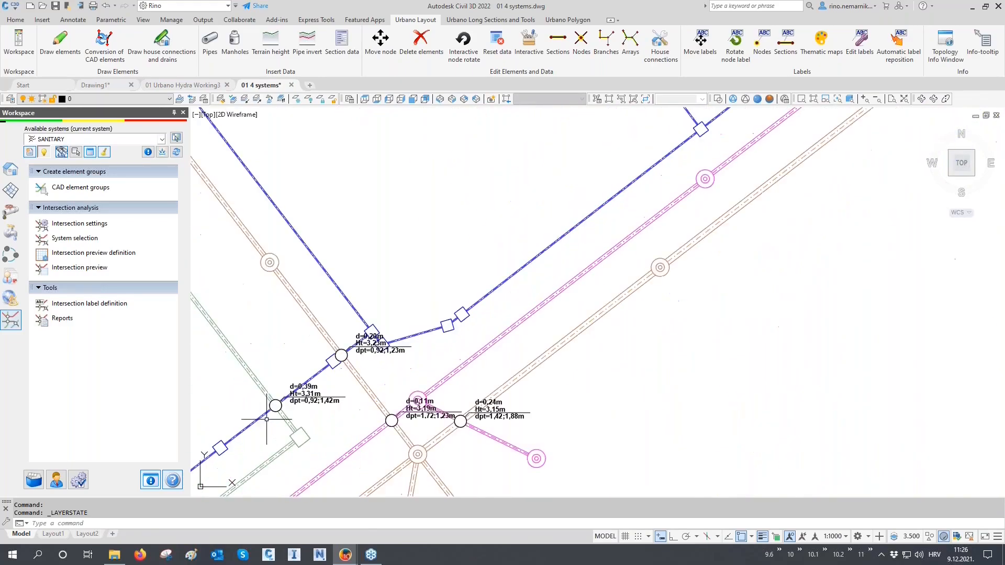
{"action": "middle_click_drag", "start_coordinate": [297, 412], "coordinate": [300, 391]}
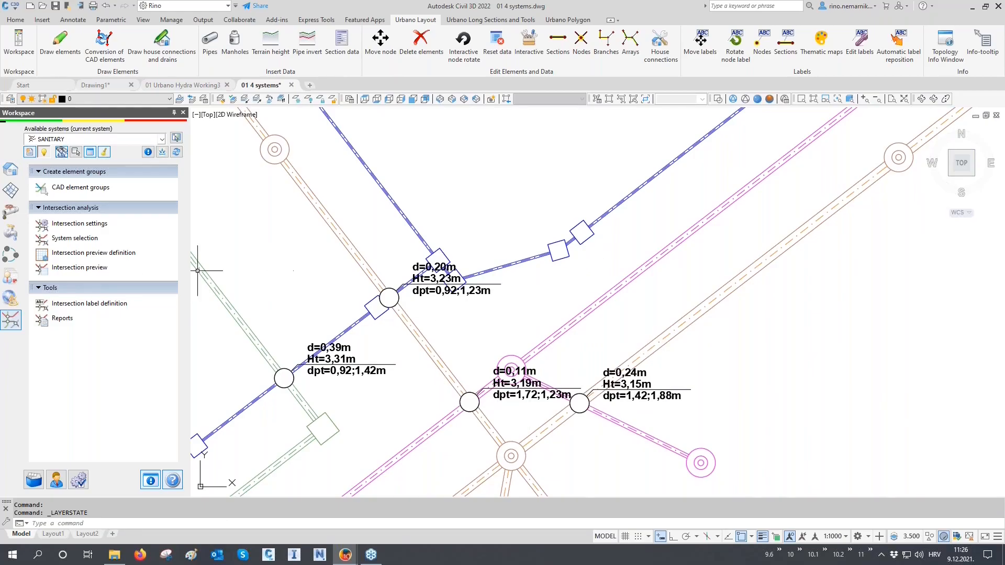
Step: Turn off automatic labeling in the intersection settings and check the plan of the whole network
{"action": "left_click", "coordinate": [94, 225]}
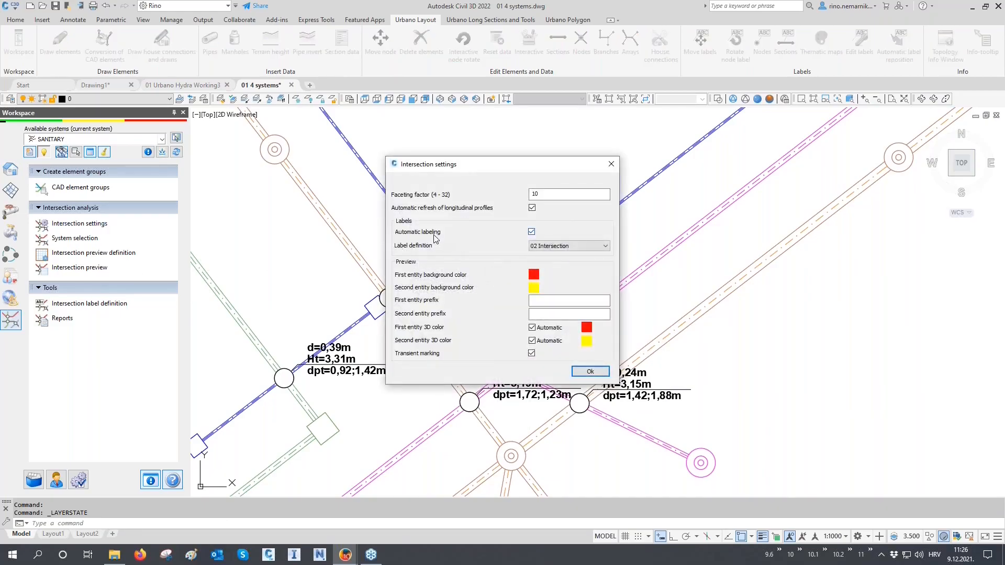
{"action": "left_click", "coordinate": [532, 233]}
{"action": "left_click", "coordinate": [589, 371]}
{"action": "scroll", "coordinate": [413, 390], "scroll_direction": "down", "scroll_amount": 5}
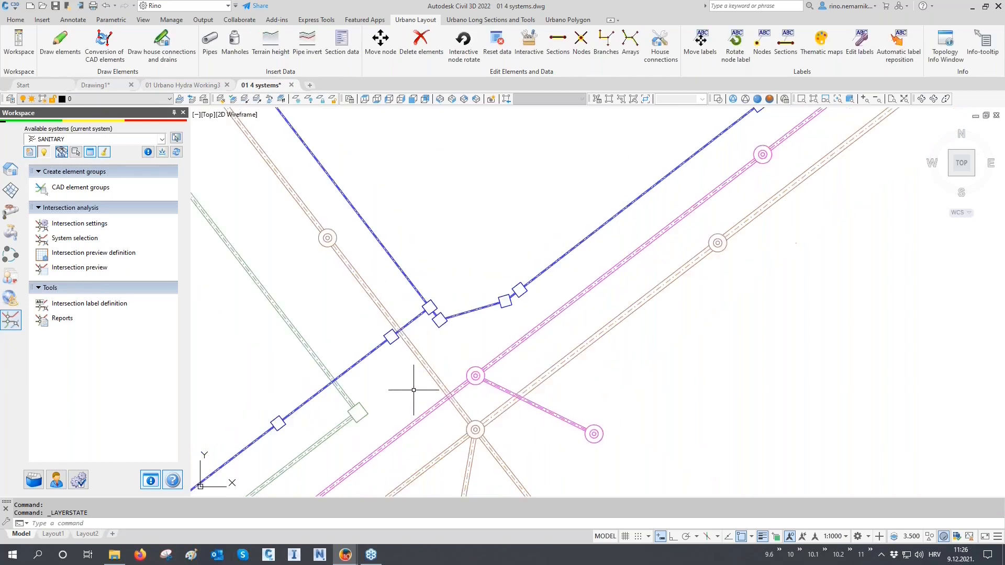
{"action": "scroll", "coordinate": [413, 392], "scroll_direction": "down", "scroll_amount": 6}
{"action": "mouse_move", "coordinate": [267, 313]}
{"action": "middle_mouse_down"}
{"action": "mouse_move", "coordinate": [273, 341]}
{"action": "mouse_move", "coordinate": [631, 343]}
{"action": "middle_mouse_up"}
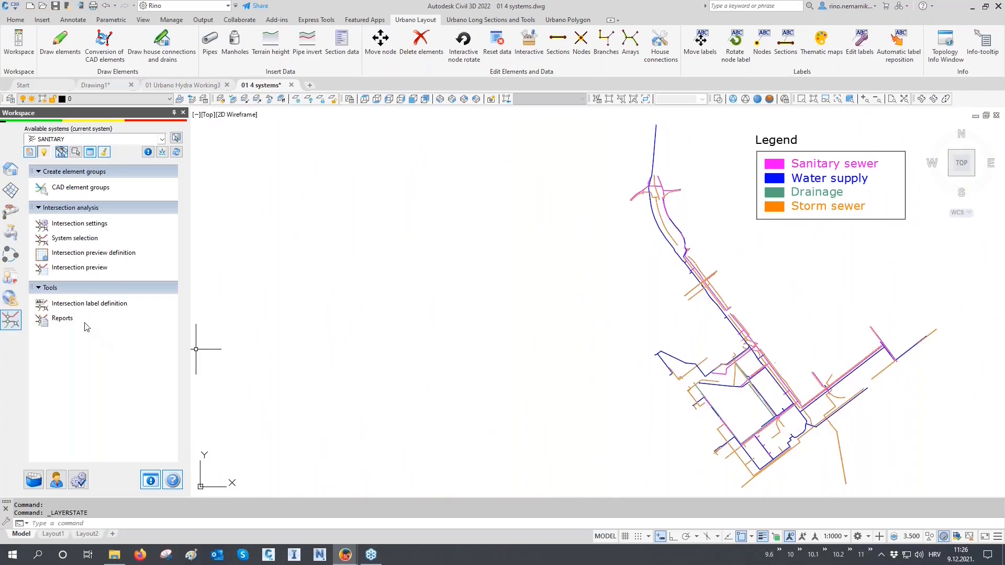
Step: View the intersection preview of all systems, check which preview definitions are available, and close it
{"action": "left_click", "coordinate": [73, 270]}
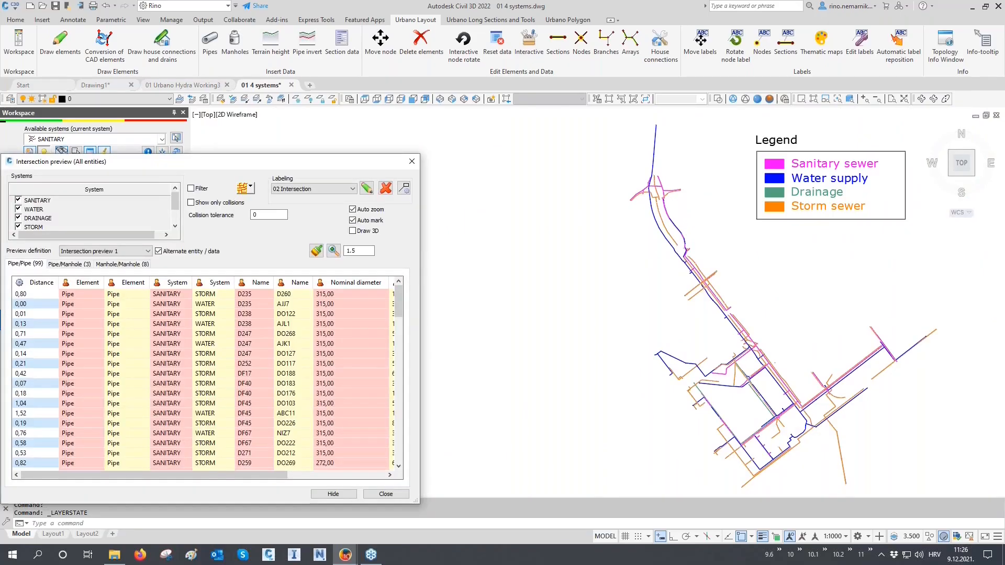
{"action": "left_click", "coordinate": [94, 252]}
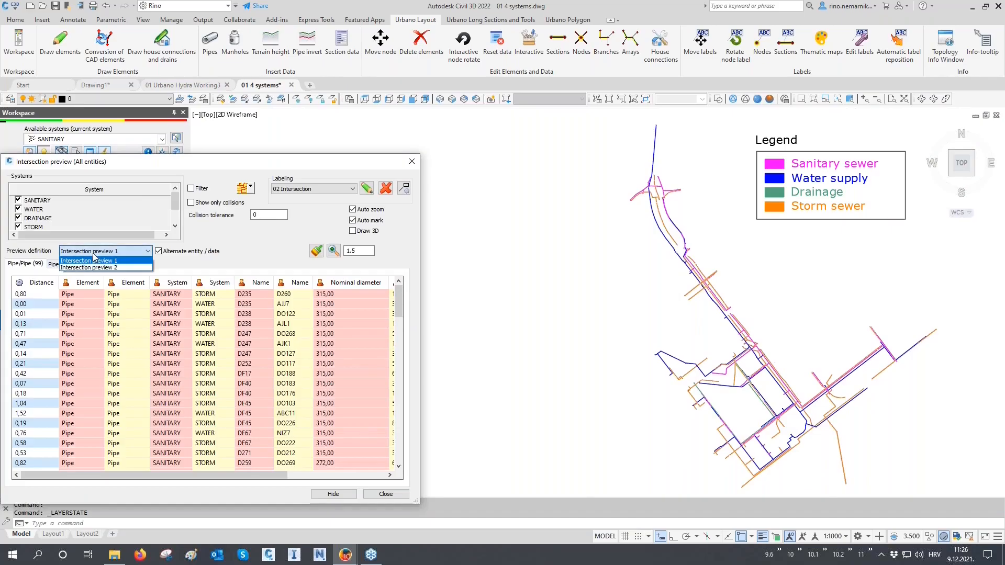
{"action": "left_click", "coordinate": [122, 263]}
{"action": "key", "text": "Escape"}
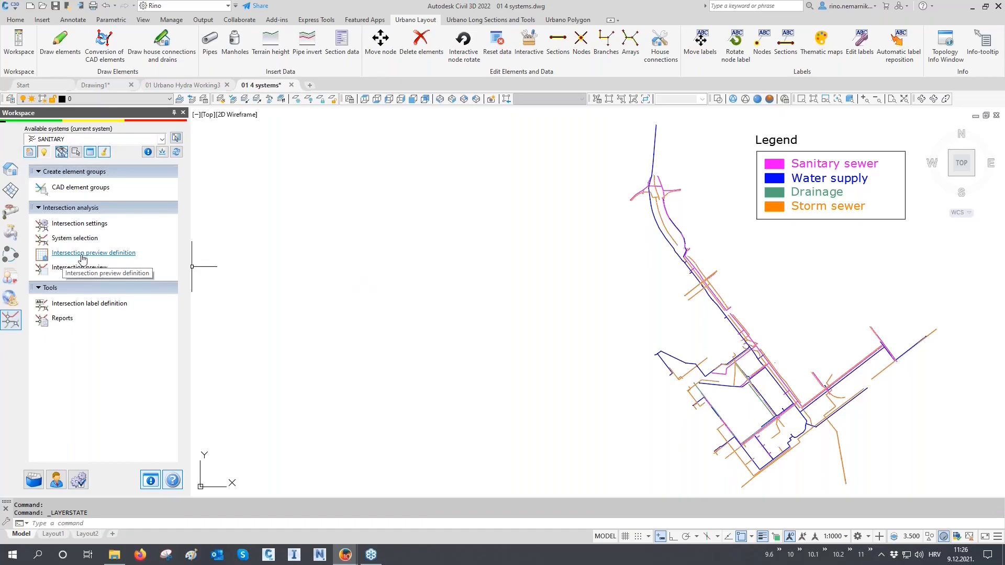
Step: Examine the data columns of the Intersection preview 1 definition in an enlarged definition window, and close it
{"action": "left_click", "coordinate": [102, 255]}
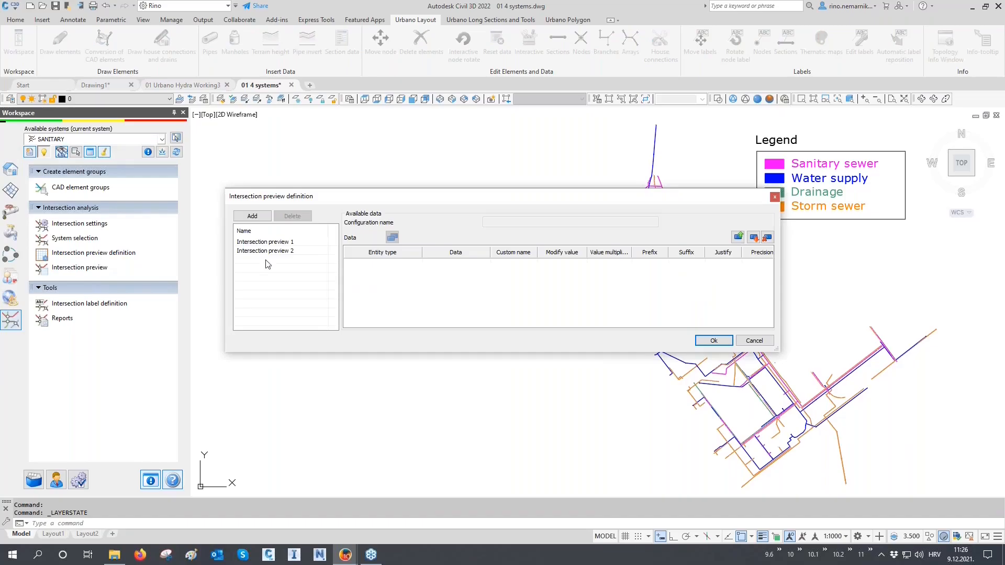
{"action": "left_click", "coordinate": [276, 242]}
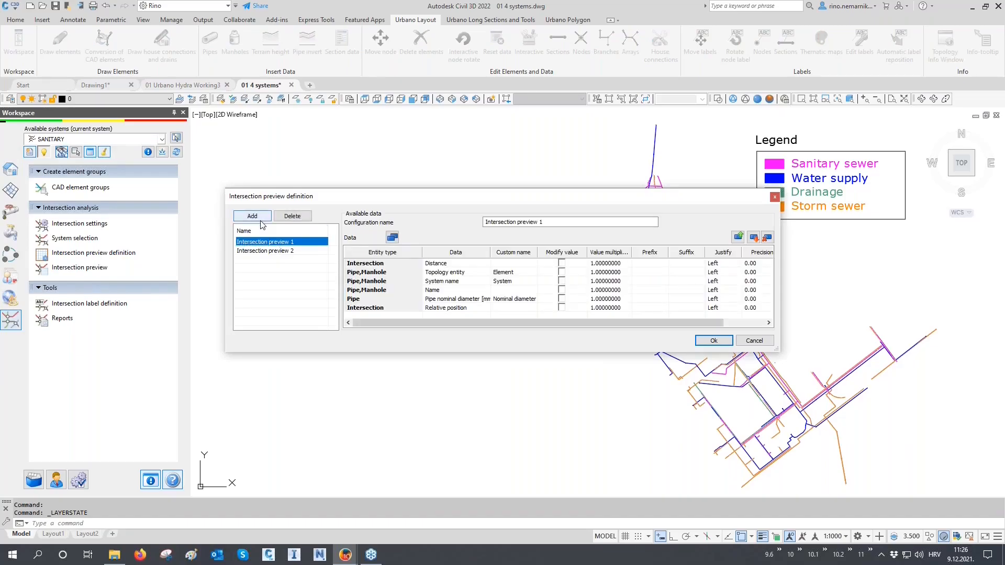
{"action": "left_click_drag", "start_coordinate": [411, 353], "coordinate": [427, 411]}
{"action": "left_click_drag", "start_coordinate": [488, 252], "coordinate": [513, 255]}
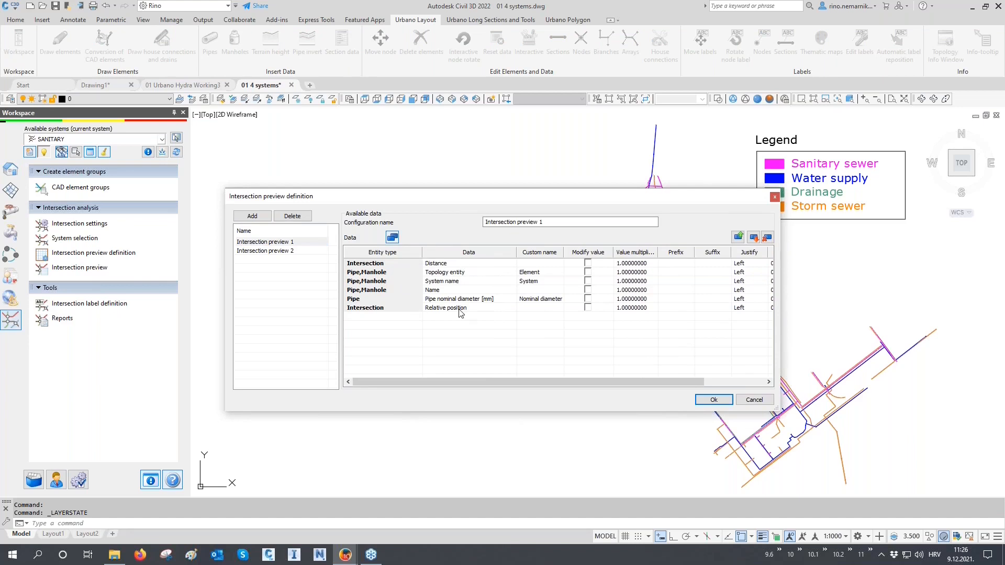
{"action": "key", "text": "Return"}
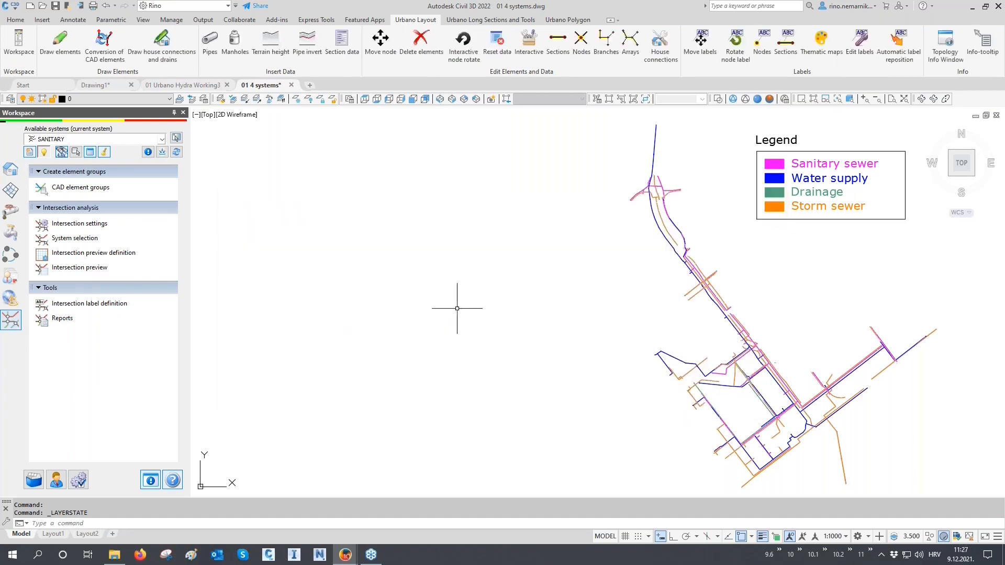
Step: Display the intersection preview of all systems and examine its pipe/pipe, pipe/manhole and manhole/manhole intersection lists
{"action": "left_click", "coordinate": [107, 270]}
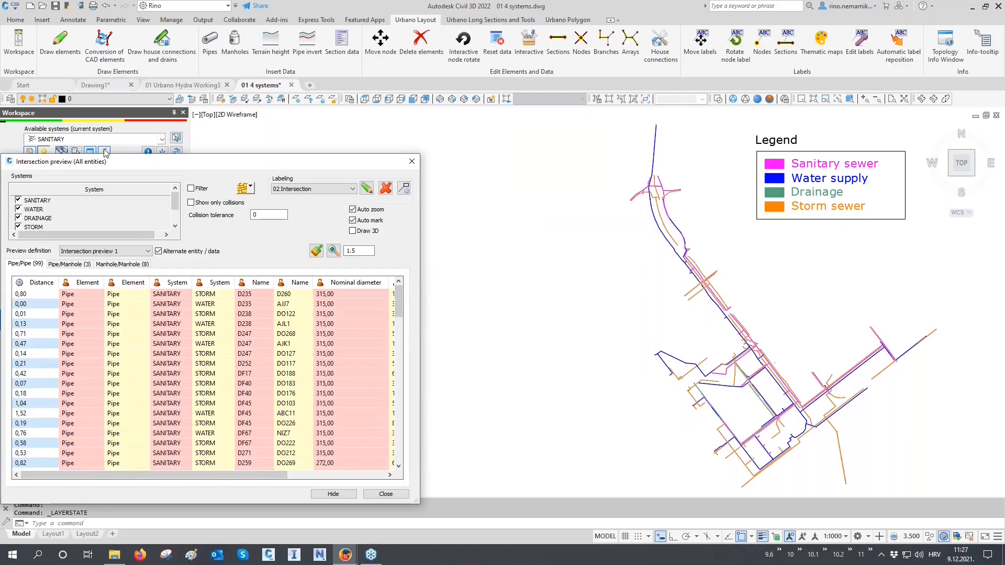
{"action": "left_click_drag", "start_coordinate": [102, 148], "coordinate": [101, 103]}
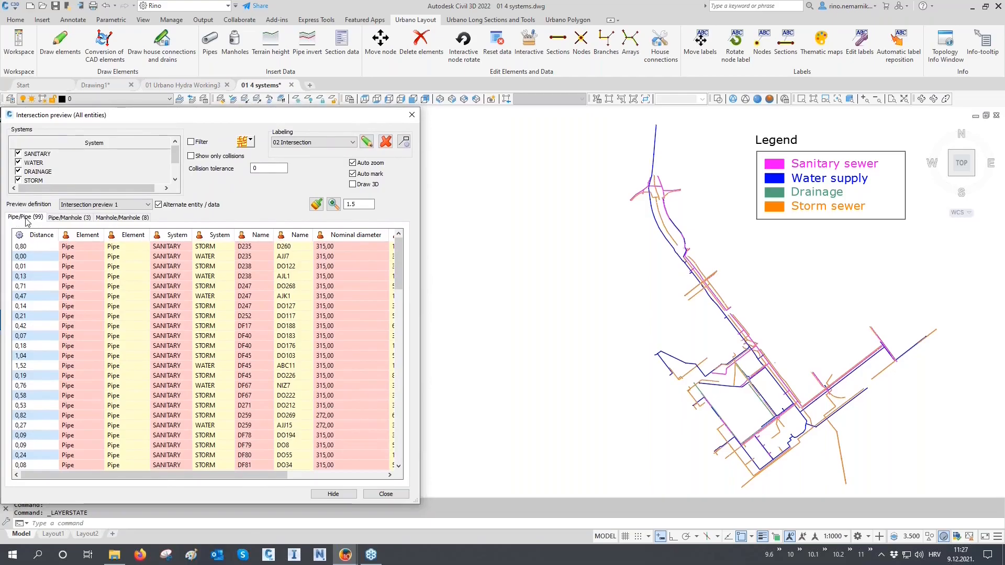
{"action": "left_click", "coordinate": [68, 218]}
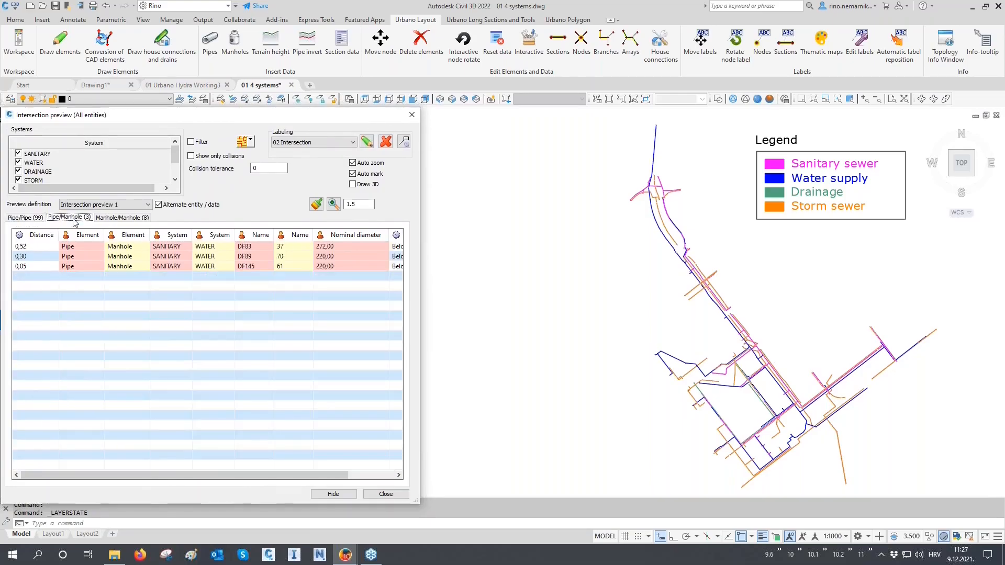
{"action": "left_click", "coordinate": [115, 217]}
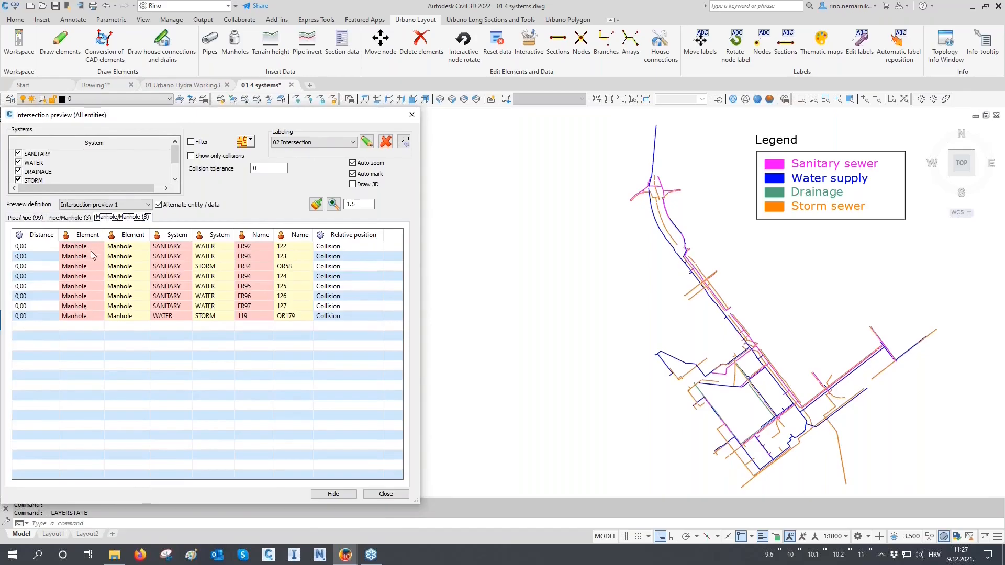
{"action": "left_click", "coordinate": [34, 220]}
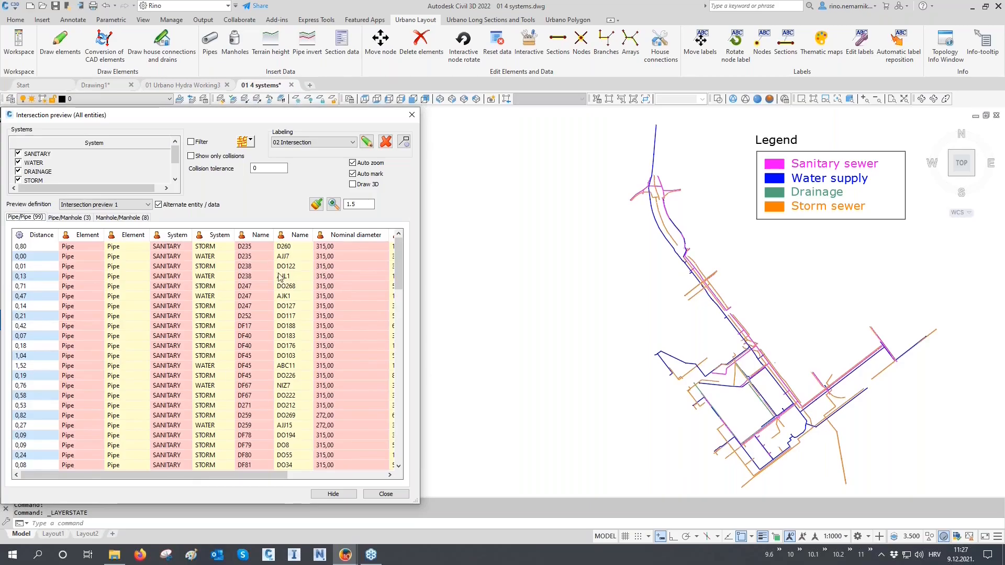
Step: Sort the pipe/pipe intersections by relative position so that the collisions are listed first
{"action": "left_click_drag", "start_coordinate": [256, 475], "coordinate": [361, 491]}
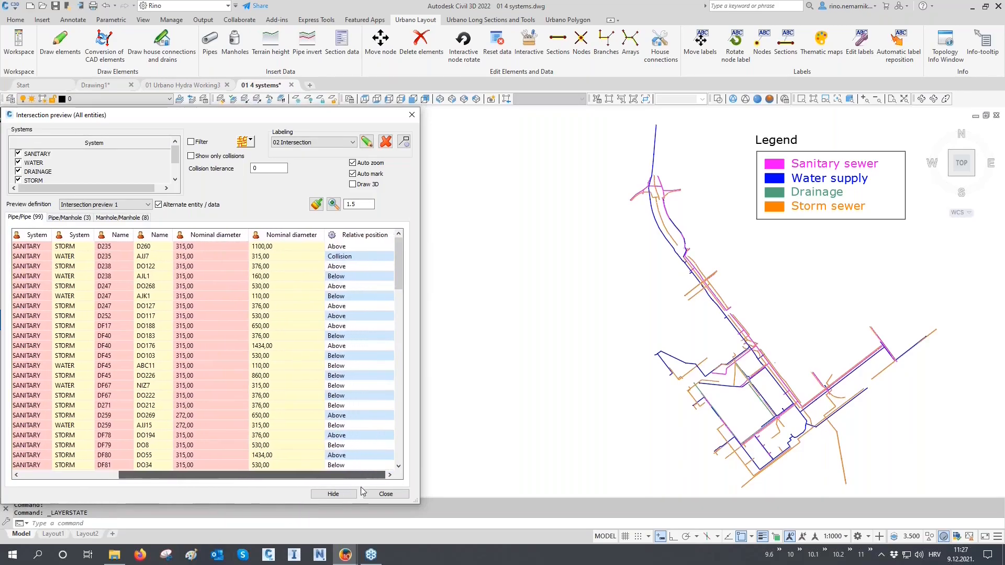
{"action": "left_click", "coordinate": [372, 236]}
{"action": "left_click", "coordinate": [374, 236]}
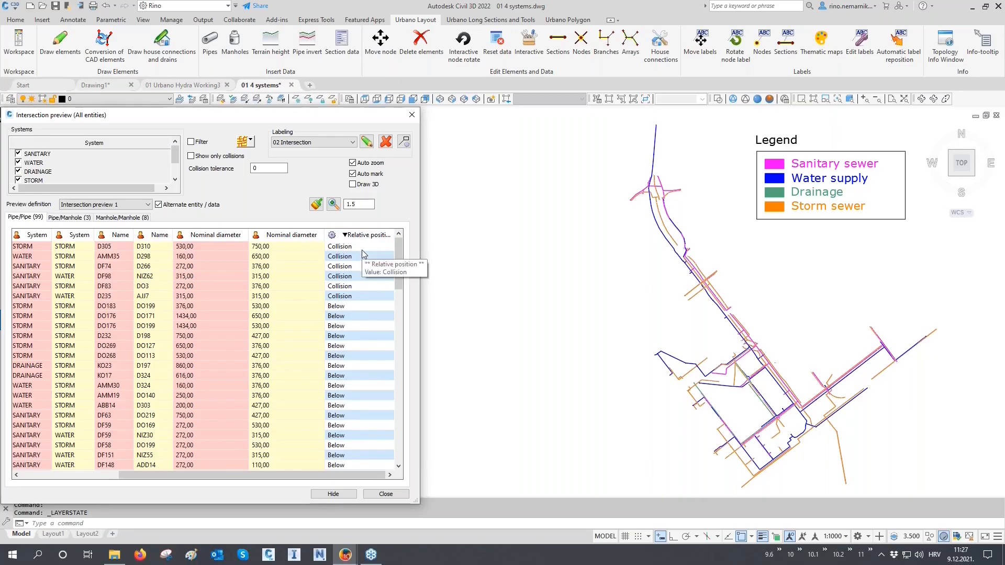
Step: Limit the widened preview to collisions with a collision tolerance of 0.10 and sort the pipe/pipe list by distance
{"action": "left_click", "coordinate": [225, 157]}
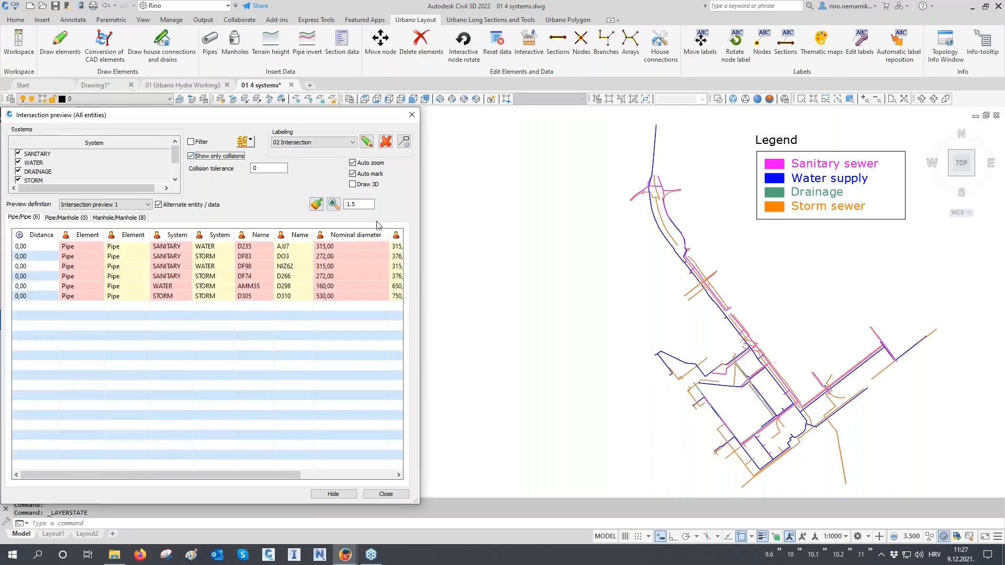
{"action": "left_click_drag", "start_coordinate": [419, 231], "coordinate": [553, 239]}
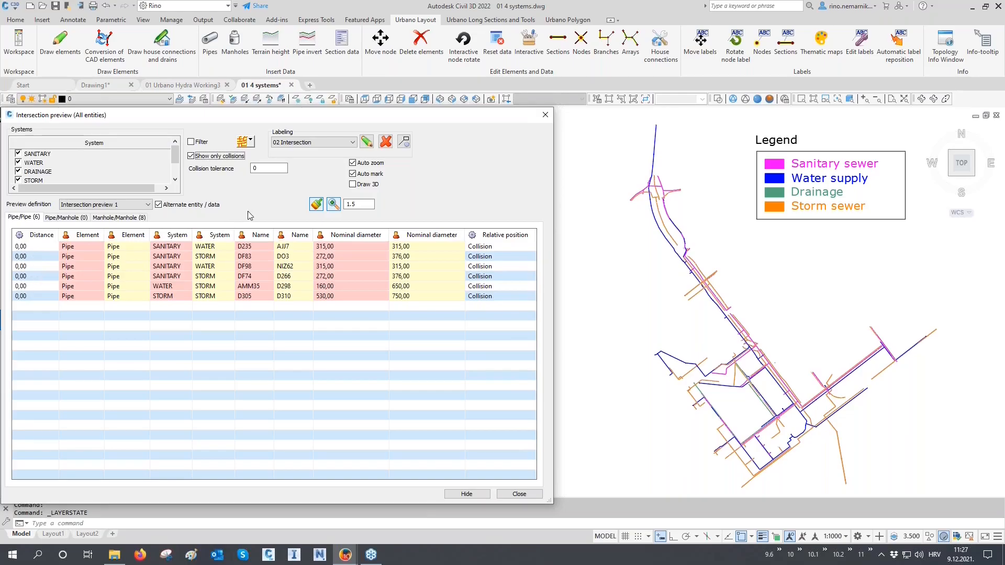
{"action": "left_click", "coordinate": [268, 170]}
{"action": "type", "text": ".10"}
{"action": "key", "text": "Tab"}
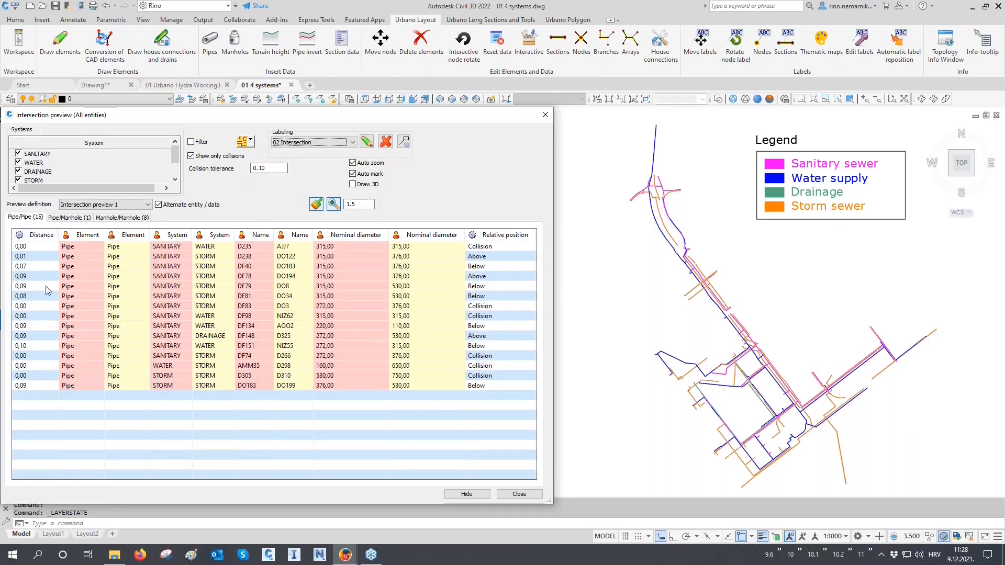
{"action": "left_click", "coordinate": [43, 235]}
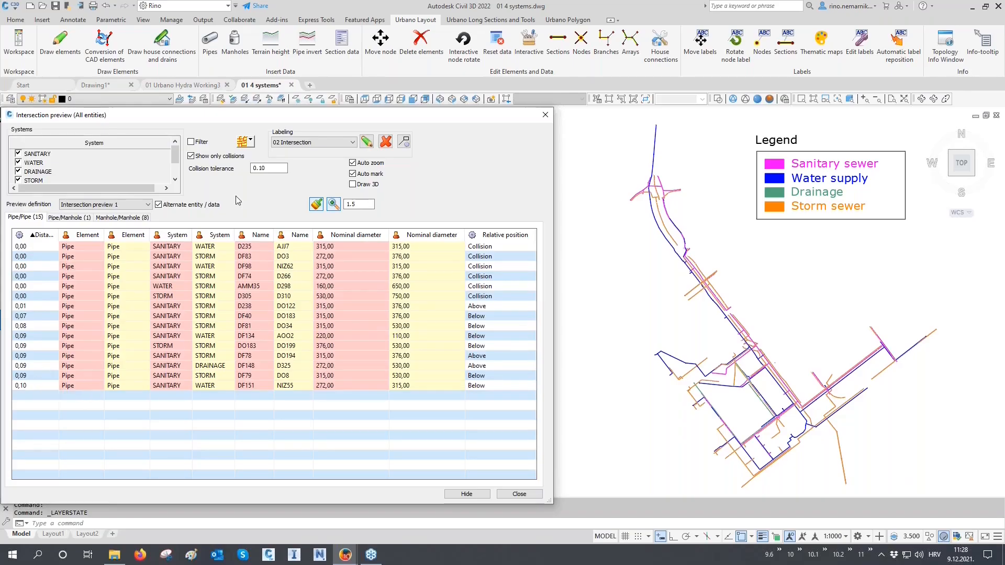
Step: Stop showing only collisions and filter the intersections by a CAD selection of the pipes around the junction where all four systems meet
{"action": "left_click", "coordinate": [220, 156]}
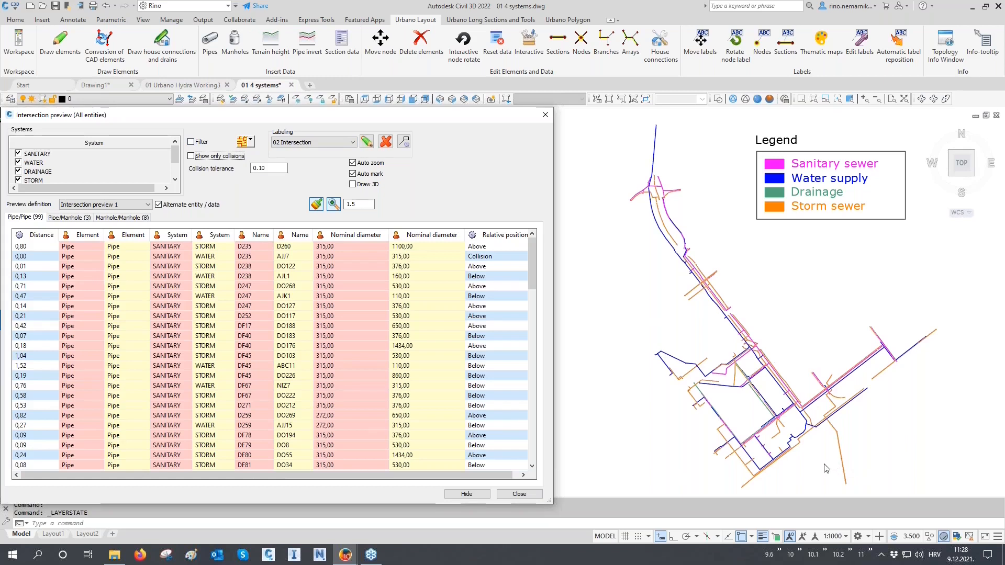
{"action": "scroll", "coordinate": [774, 427], "scroll_direction": "up", "scroll_amount": 6}
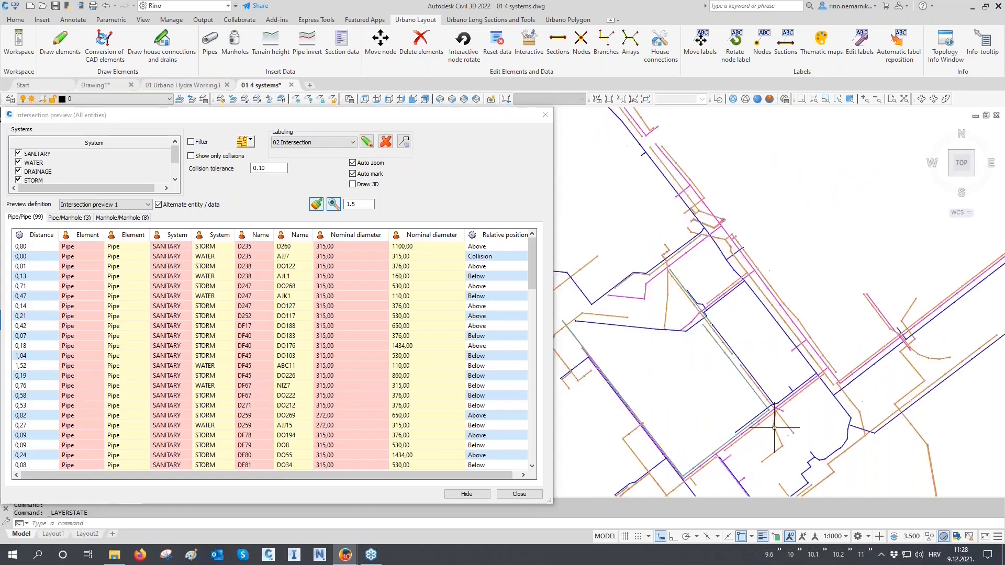
{"action": "scroll", "coordinate": [774, 427], "scroll_direction": "up", "scroll_amount": 3}
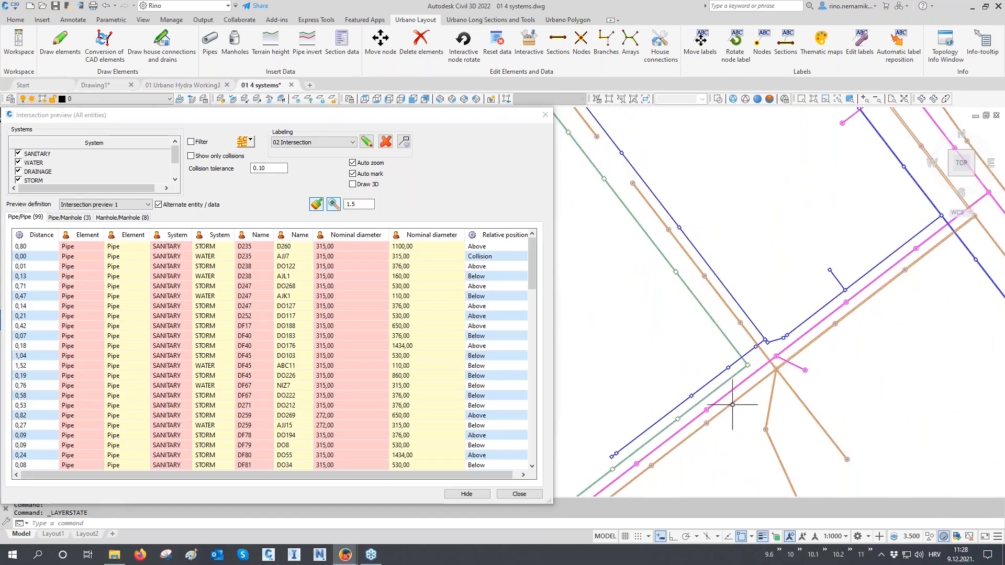
{"action": "scroll", "coordinate": [753, 415], "scroll_direction": "up", "scroll_amount": 1}
{"action": "middle_click_drag", "start_coordinate": [752, 415], "coordinate": [744, 389]}
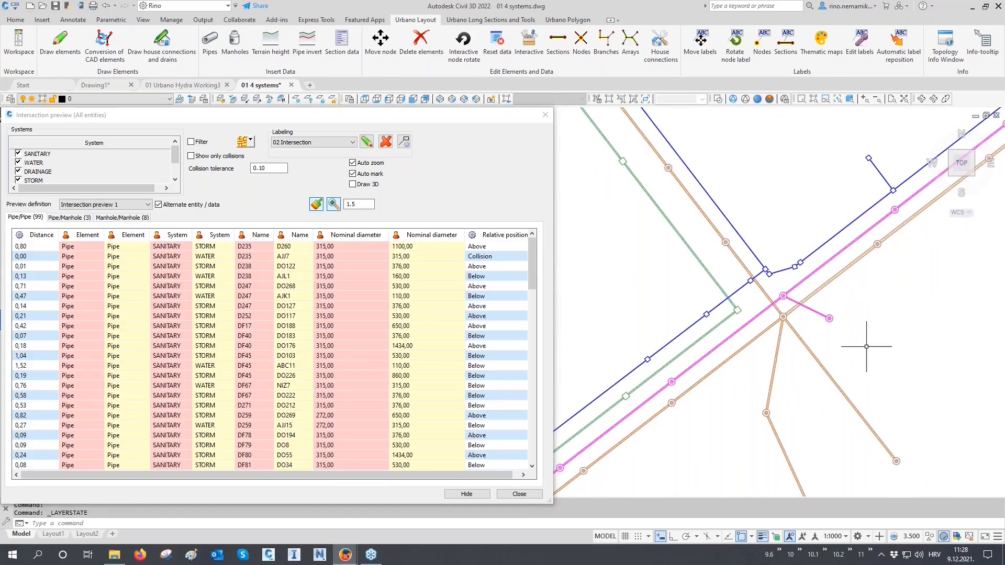
{"action": "left_click", "coordinate": [251, 142]}
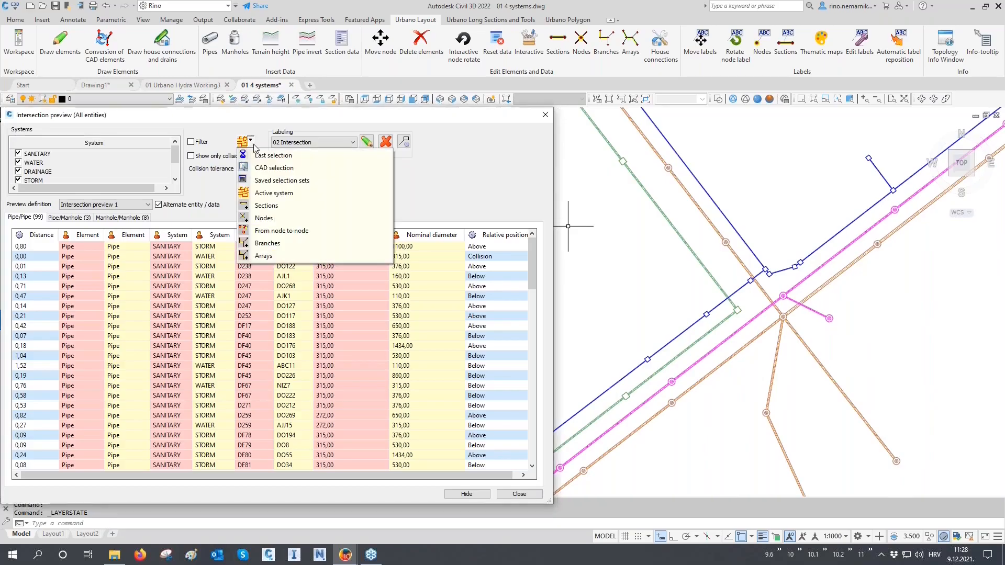
{"action": "left_click", "coordinate": [273, 168]}
{"action": "mouse_move", "coordinate": [791, 205]}
{"action": "left_mouse_down"}
{"action": "mouse_move", "coordinate": [692, 231]}
{"action": "mouse_move", "coordinate": [720, 397]}
{"action": "mouse_move", "coordinate": [922, 316]}
{"action": "mouse_move", "coordinate": [920, 288]}
{"action": "left_mouse_up"}
{"action": "key", "text": "Return"}
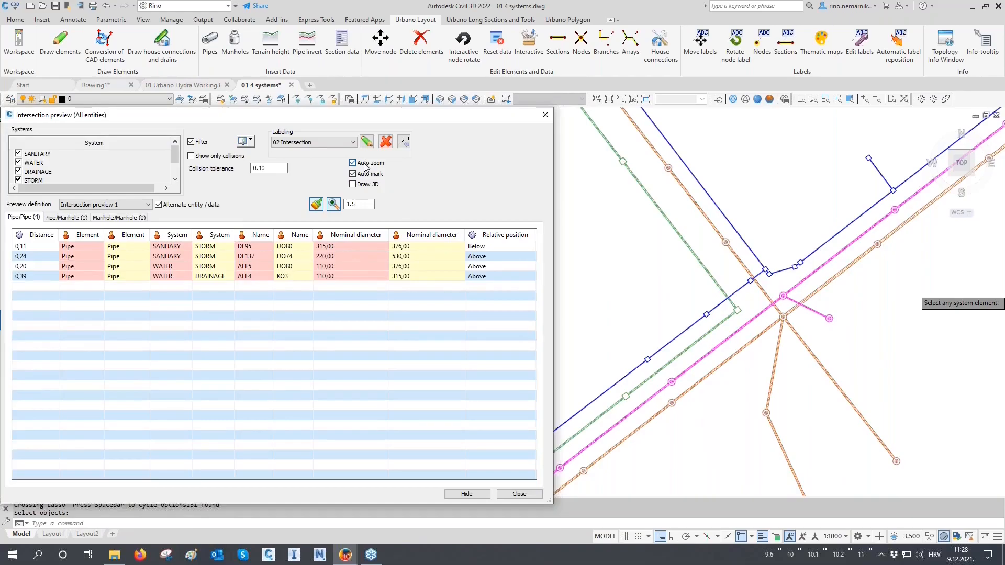
Step: Turn off automatic zooming and check each filtered pipe crossing as it is marked in plan
{"action": "left_click", "coordinate": [100, 247]}
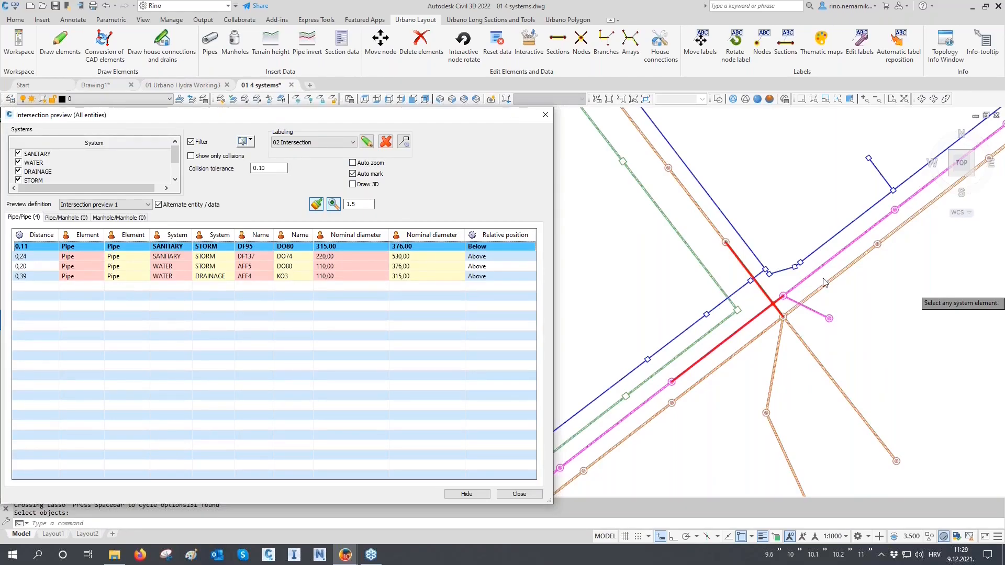
{"action": "left_click", "coordinate": [155, 257]}
{"action": "left_click", "coordinate": [155, 268]}
{"action": "left_click", "coordinate": [158, 277]}
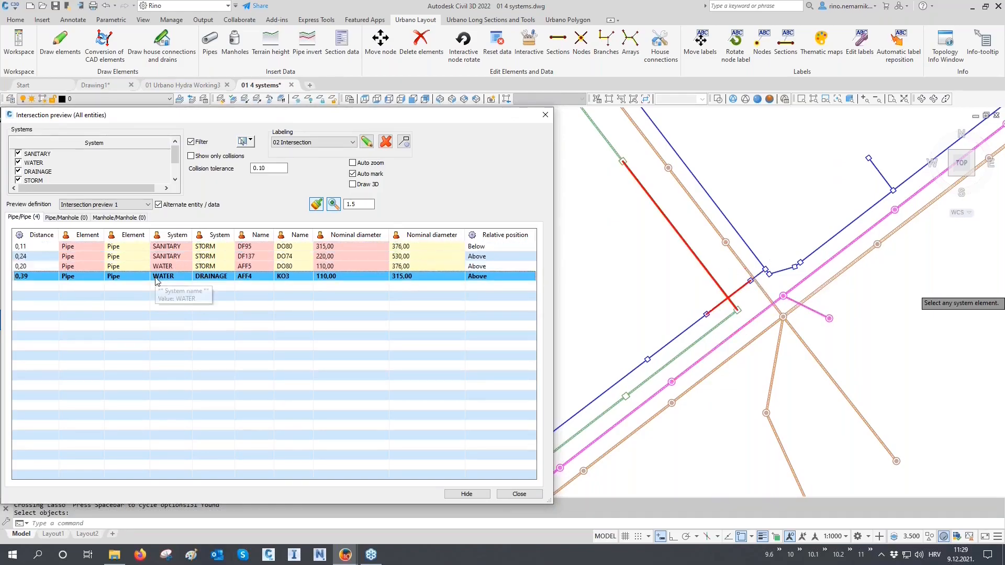
Step: Filter the intersections by array, picking the sanitary array FK1.5 in plan
{"action": "left_click", "coordinate": [251, 141]}
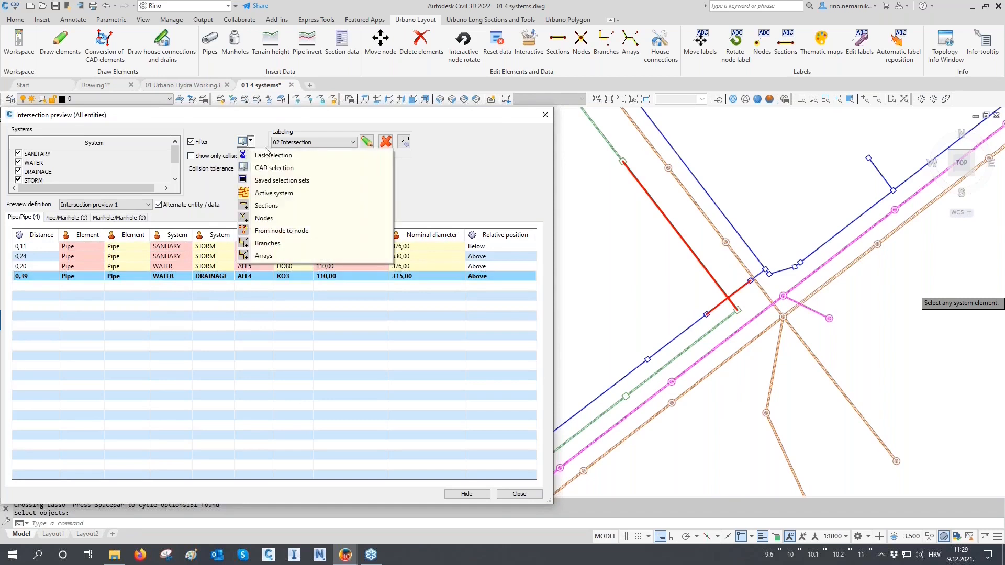
{"action": "left_click", "coordinate": [282, 257]}
{"action": "scroll", "coordinate": [330, 314], "scroll_direction": "down", "scroll_amount": 3}
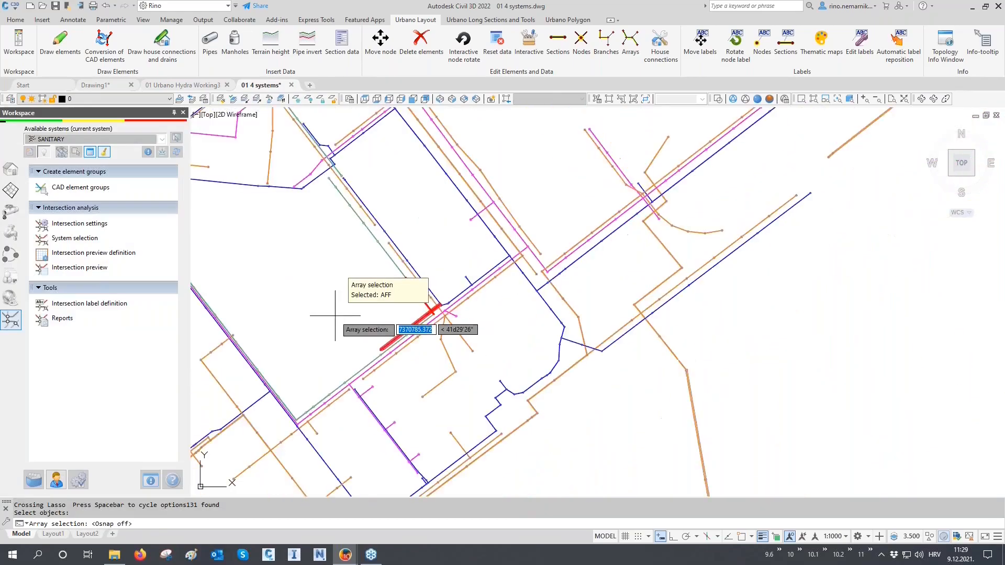
{"action": "scroll", "coordinate": [335, 317], "scroll_direction": "down", "scroll_amount": 2}
{"action": "mouse_move", "coordinate": [622, 204]}
{"action": "middle_mouse_down"}
{"action": "mouse_move", "coordinate": [700, 274]}
{"action": "mouse_move", "coordinate": [831, 297]}
{"action": "middle_mouse_up"}
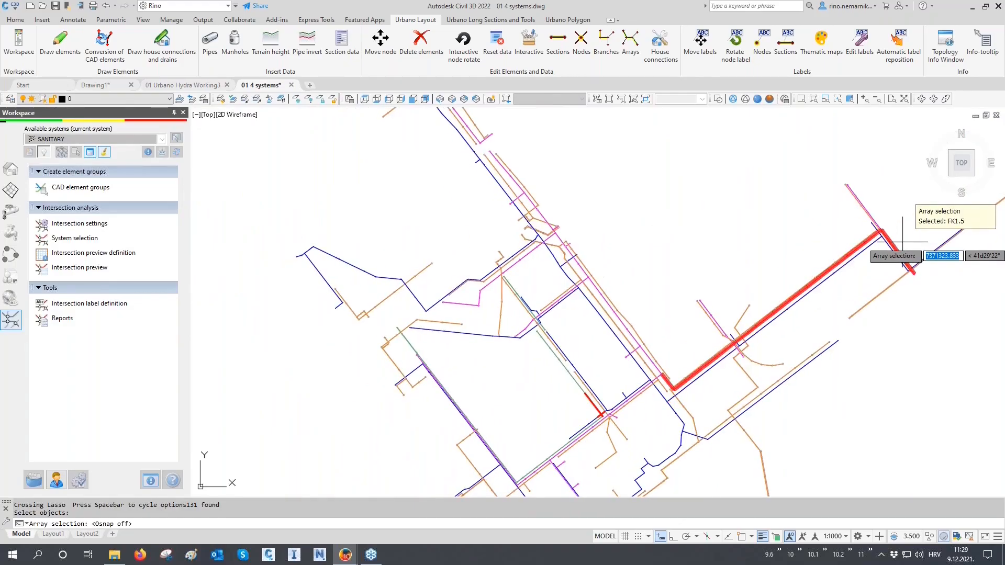
{"action": "middle_click_drag", "start_coordinate": [903, 242], "coordinate": [910, 227]}
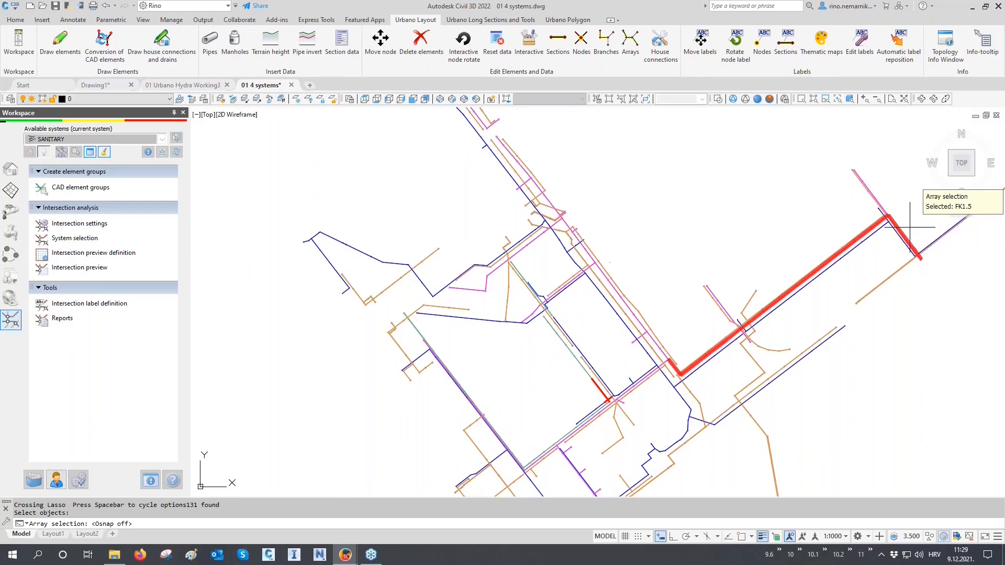
{"action": "key", "text": "Return"}
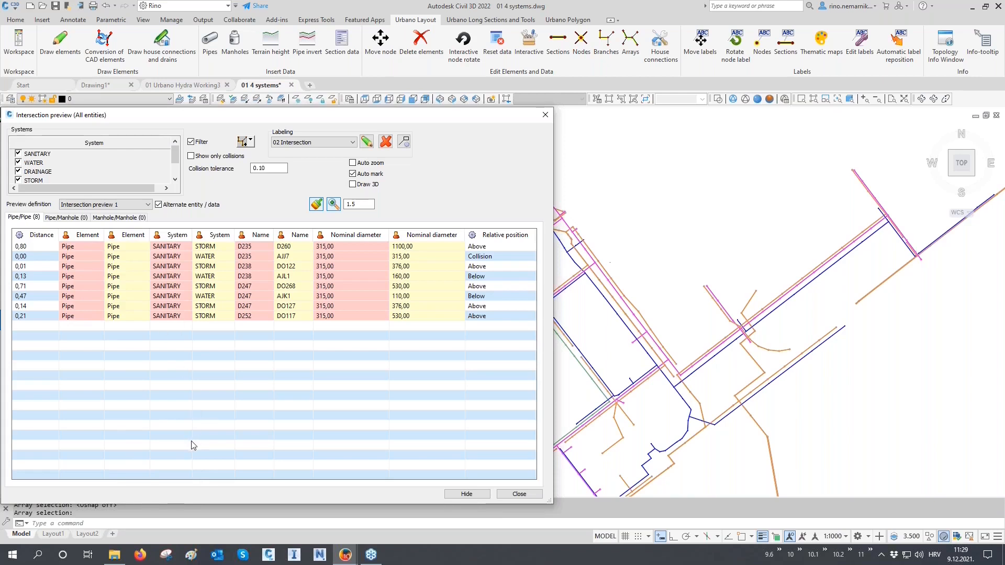
Step: Switch the preview definition to Intersection preview 2 and narrow the preview window to uncover more of the plan
{"action": "left_click", "coordinate": [102, 206]}
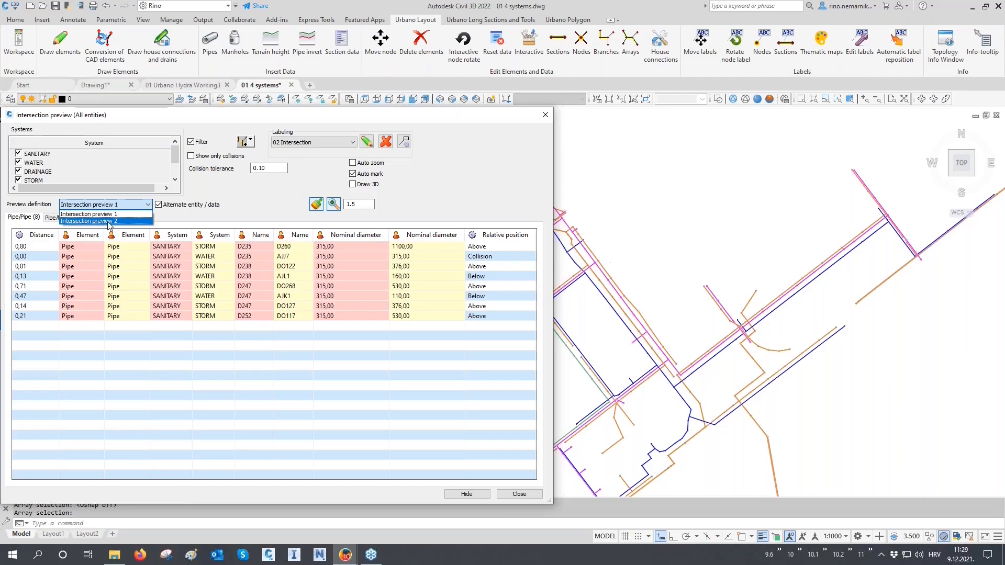
{"action": "left_click", "coordinate": [109, 222]}
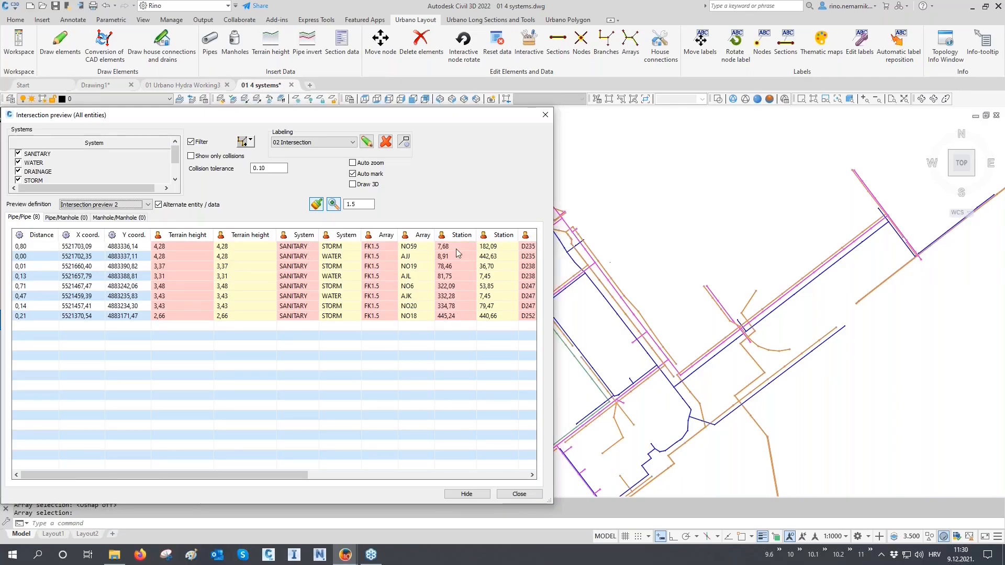
{"action": "left_click_drag", "start_coordinate": [554, 280], "coordinate": [492, 308]}
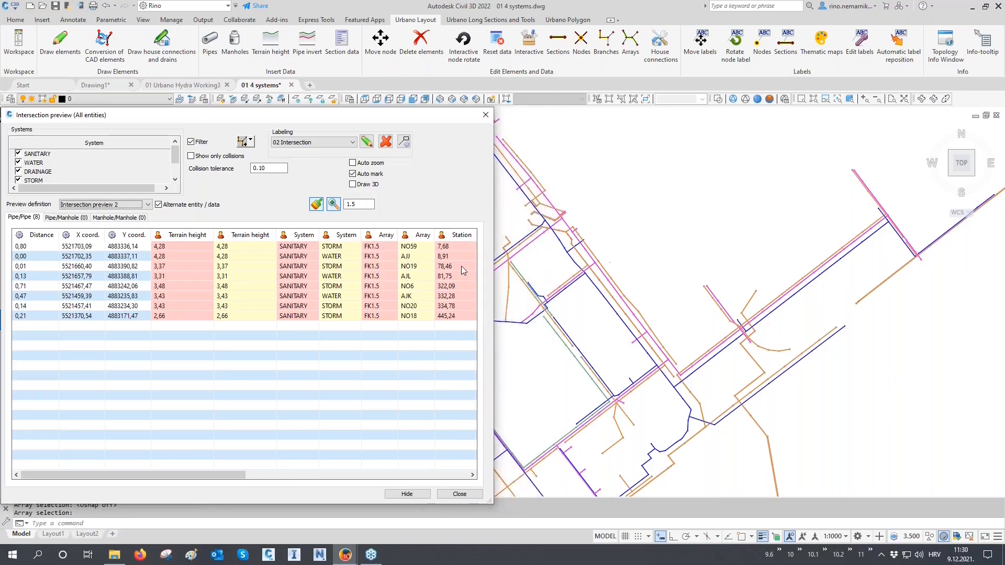
Step: Go through the crossings of array FK1.5 in station order and check where each is marked in plan
{"action": "left_click", "coordinate": [460, 247]}
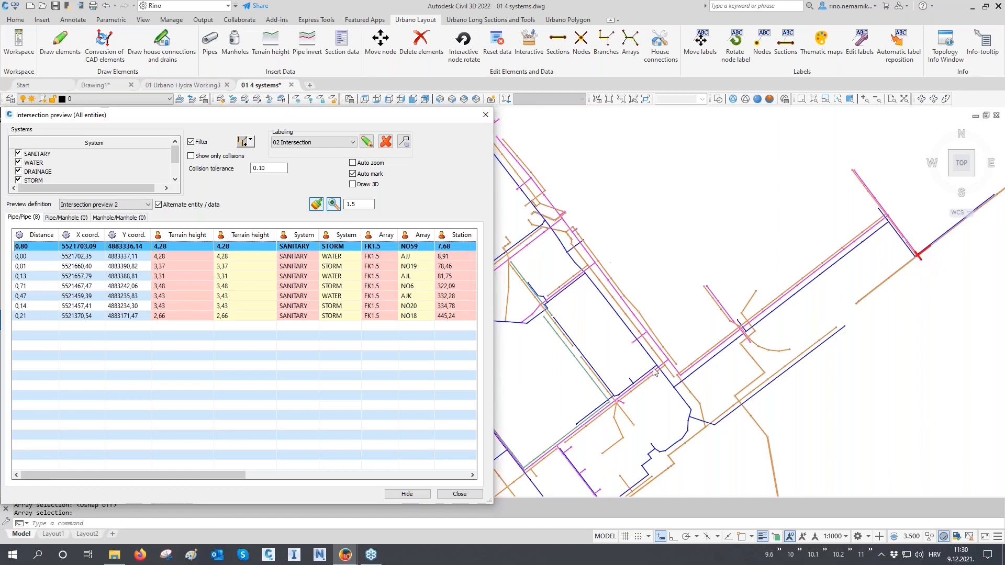
{"action": "left_click", "coordinate": [458, 257]}
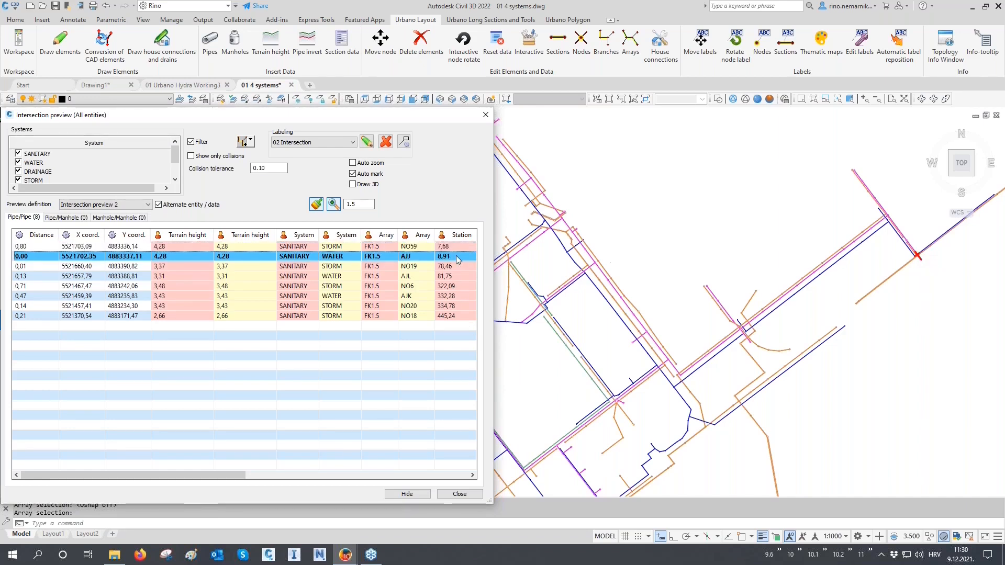
{"action": "key", "text": "Down"}
{"action": "key", "text": "Down"}
{"action": "key", "text": "Down"}
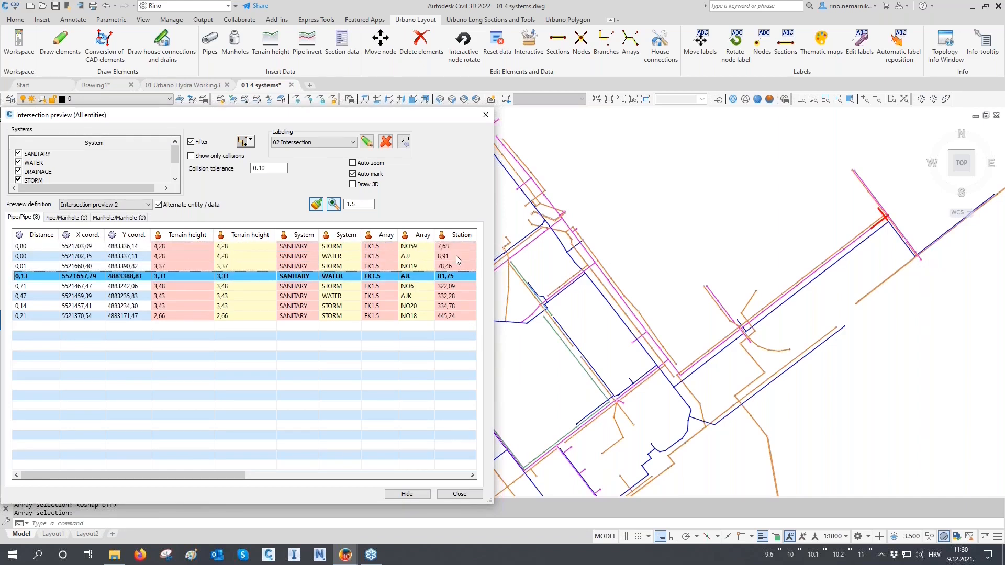
{"action": "key", "text": "Down"}
{"action": "key", "text": "Down"}
{"action": "key", "text": "Down"}
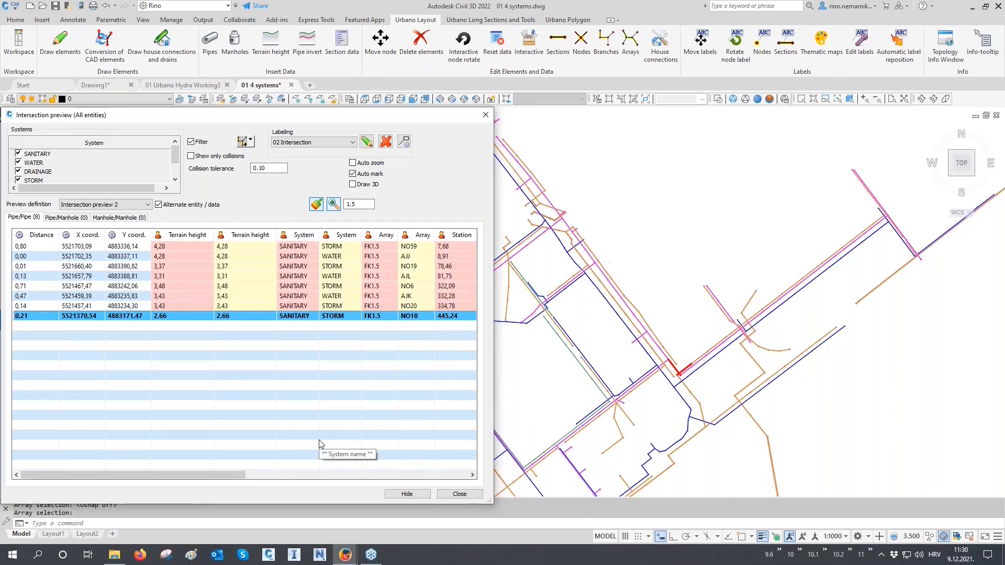
Step: Select all crossings of array FK1.5 to mark them together in plan and view the options for copying the selected rows
{"action": "left_click", "coordinate": [42, 250]}
{"action": "key", "text": "ctrl+a"}
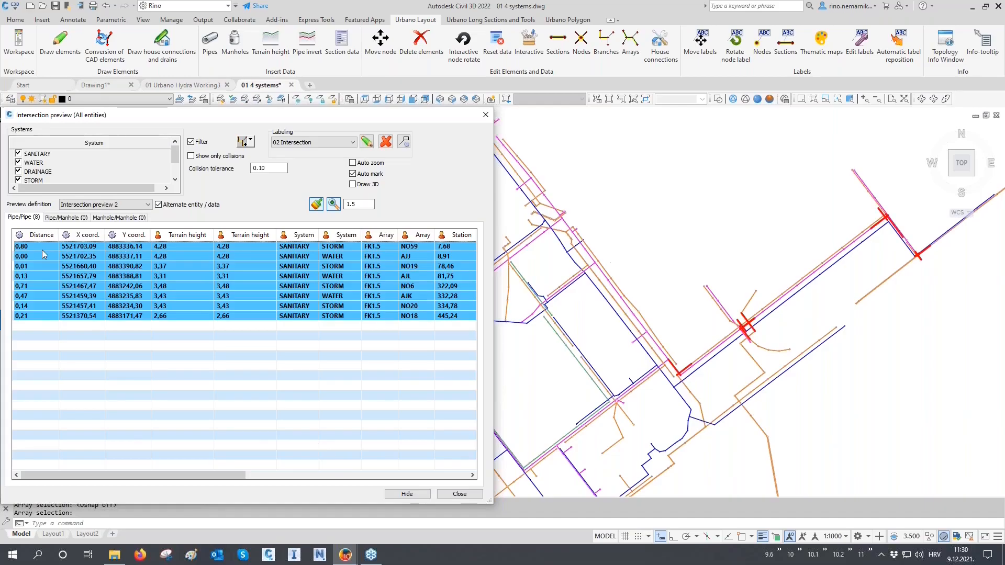
{"action": "right_click", "coordinate": [44, 254]}
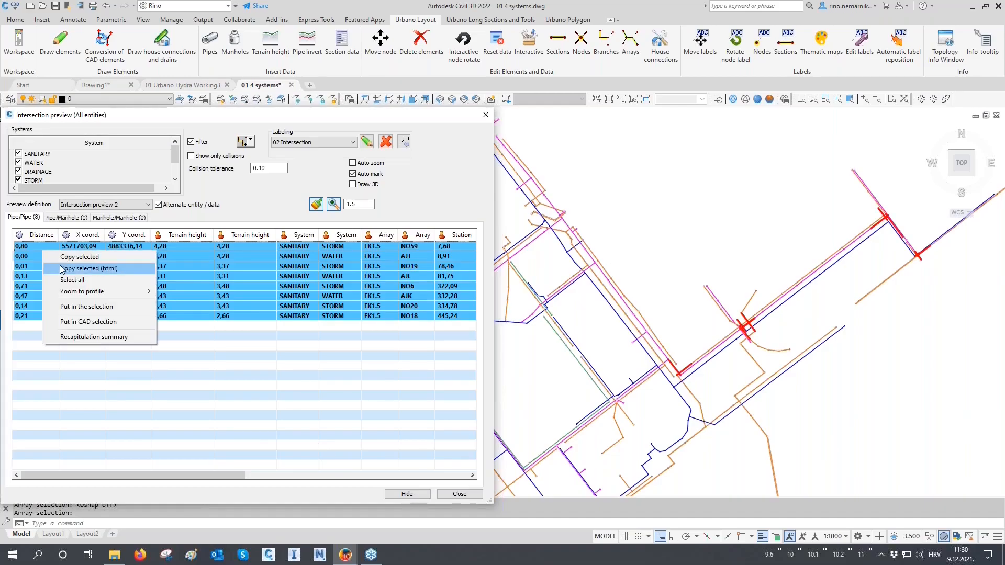
{"action": "left_click", "coordinate": [38, 249]}
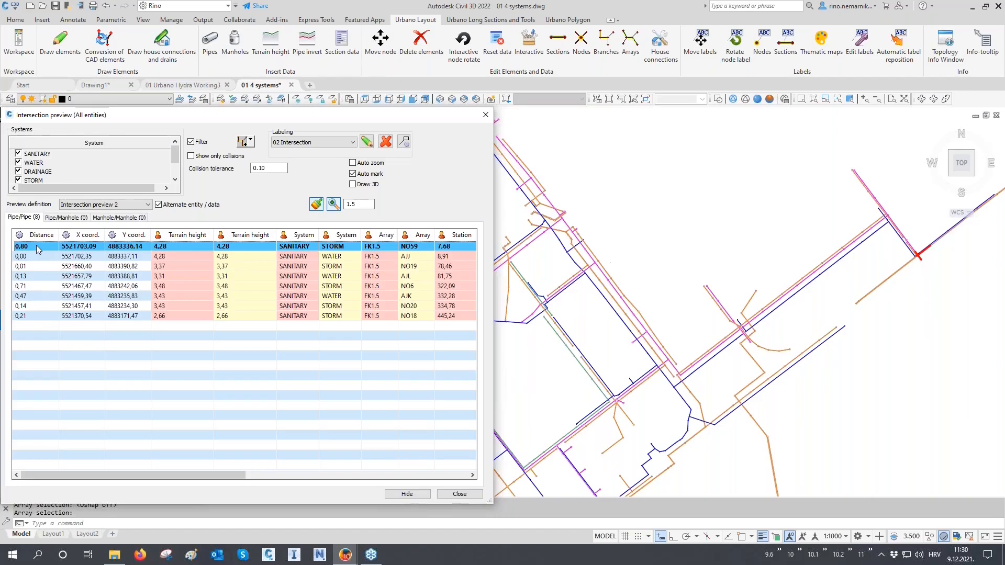
Step: Turn off the intersection filter and show the first pipe/manhole intersection in plan with automatic zooming on
{"action": "left_click", "coordinate": [203, 143]}
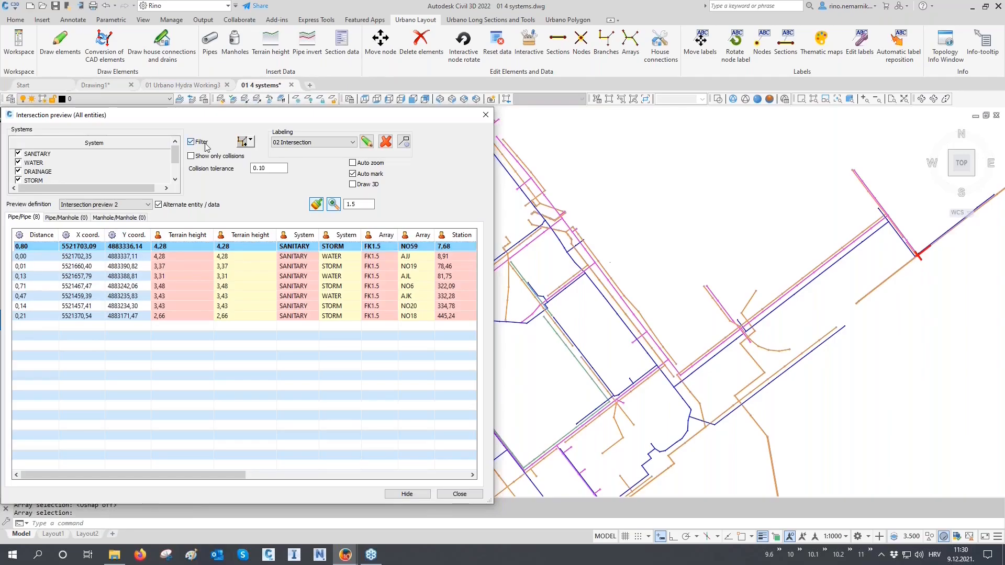
{"action": "left_click", "coordinate": [79, 218]}
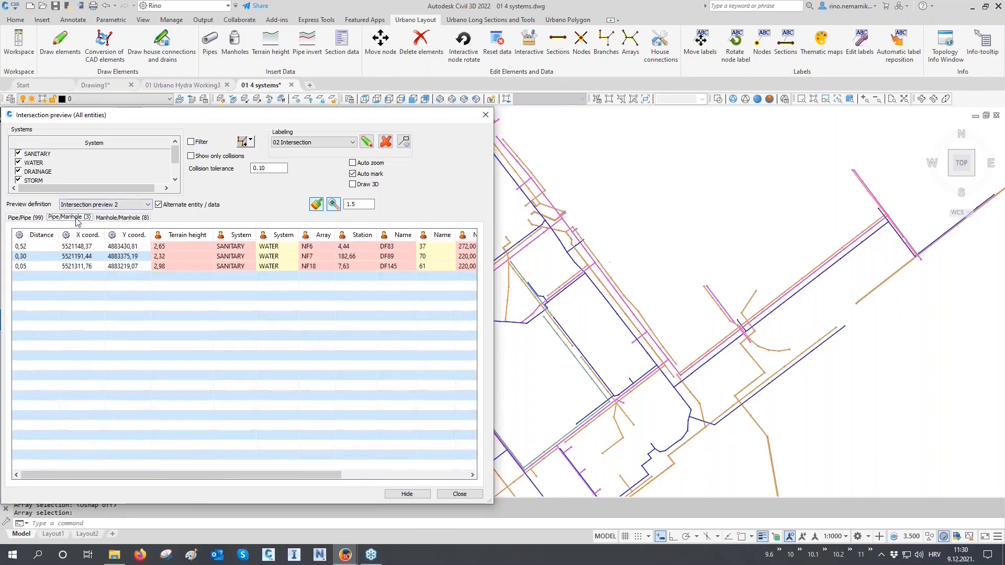
{"action": "left_click", "coordinate": [78, 246]}
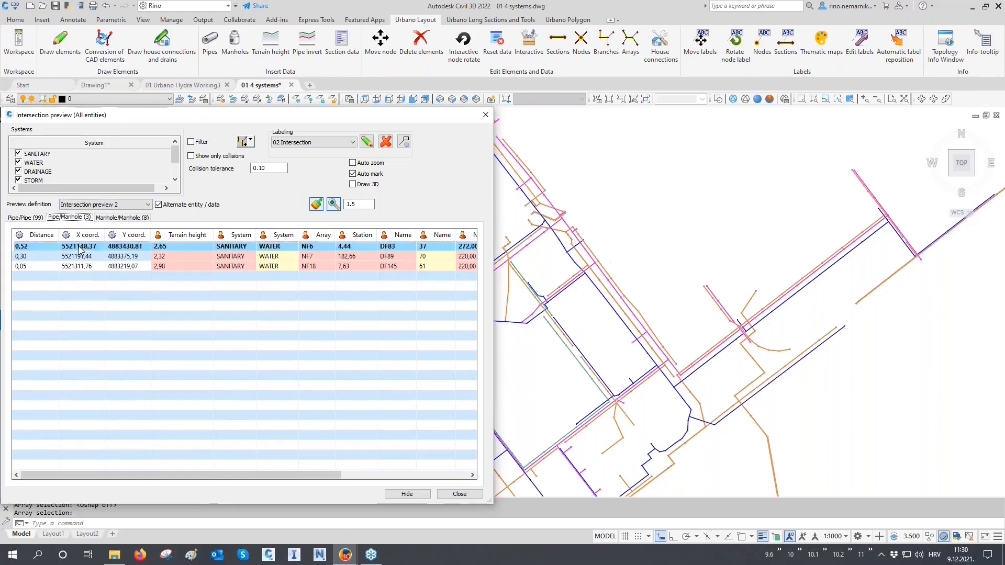
{"action": "left_click", "coordinate": [375, 165]}
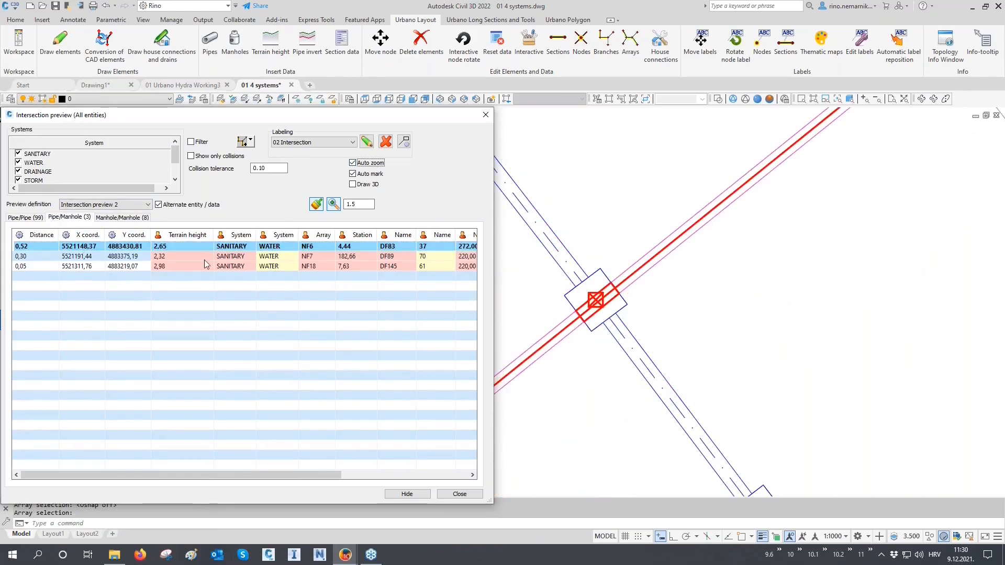
Step: Review the remaining pipe/manhole intersections and all manhole/manhole collisions one by one in the plan view
{"action": "left_click", "coordinate": [199, 259]}
{"action": "left_click", "coordinate": [198, 265]}
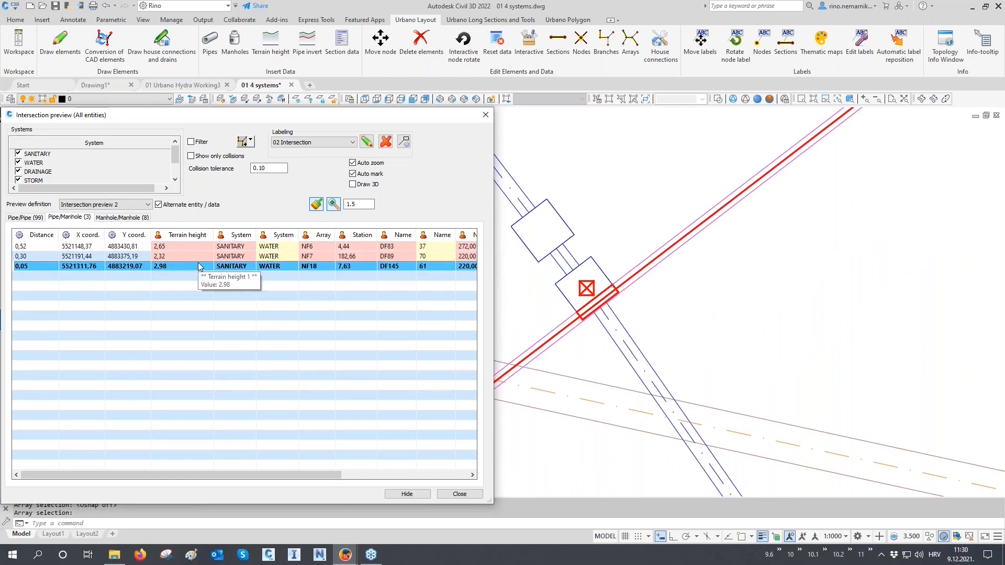
{"action": "left_click", "coordinate": [131, 218]}
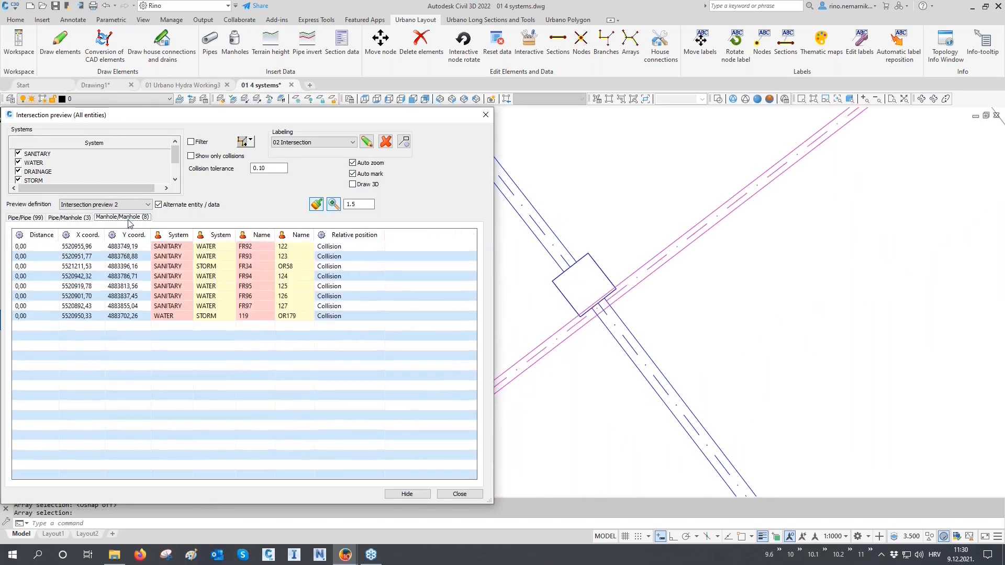
{"action": "left_click", "coordinate": [129, 249]}
{"action": "left_click", "coordinate": [129, 249]}
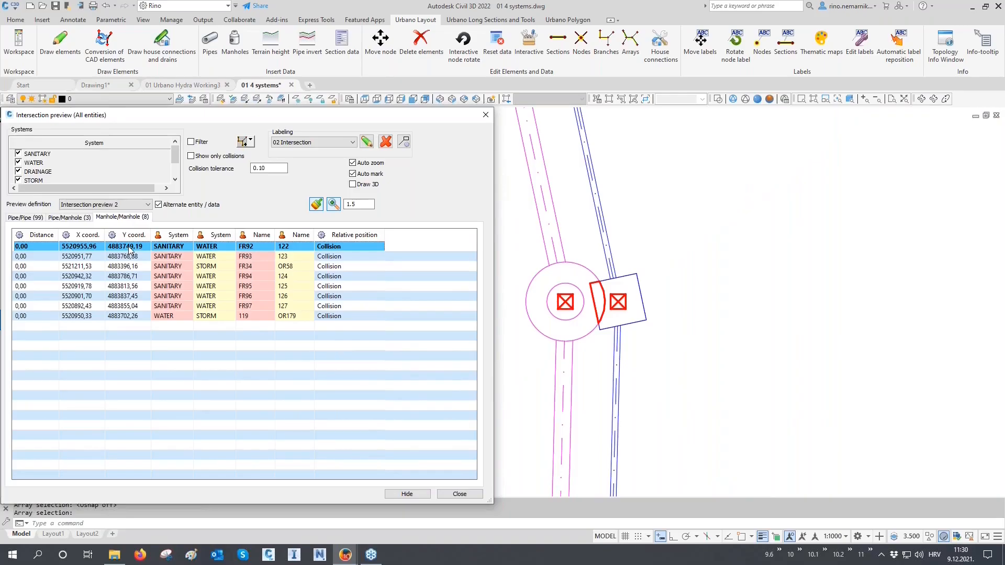
{"action": "key", "text": "Down"}
{"action": "key", "text": "Down"}
{"action": "key", "text": "Down"}
{"action": "key", "text": "Down"}
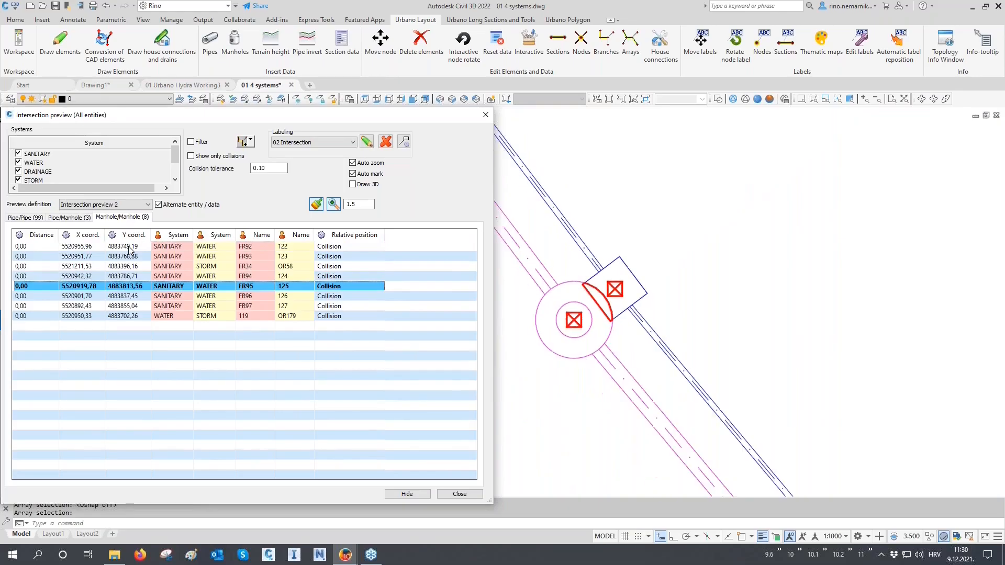
{"action": "key", "text": "Down"}
{"action": "key", "text": "Down"}
{"action": "key", "text": "Down"}
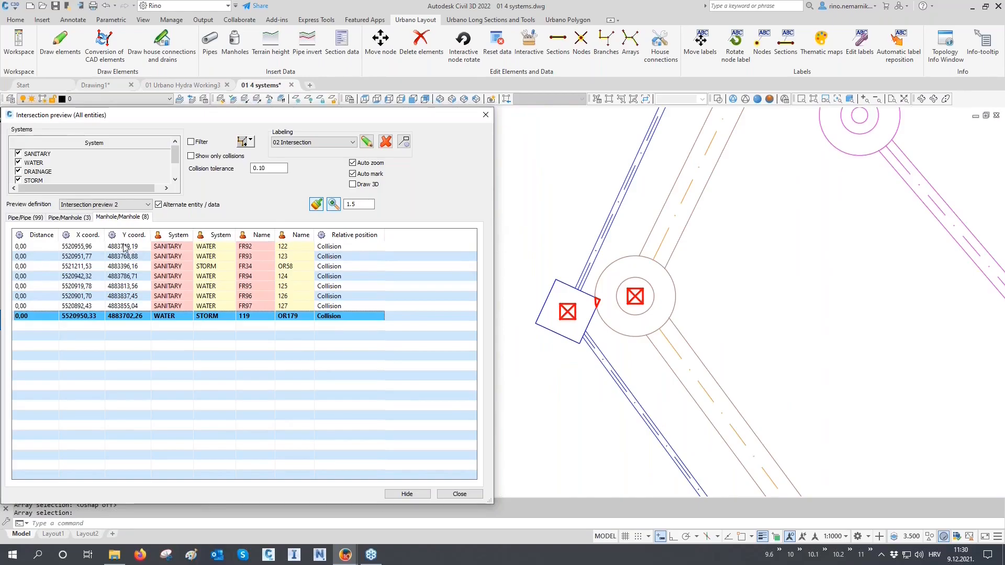
Step: Return to the pipe/pipe intersections, enable Draw 3D and switch the drawing to the southeast isometric view
{"action": "left_click", "coordinate": [26, 218]}
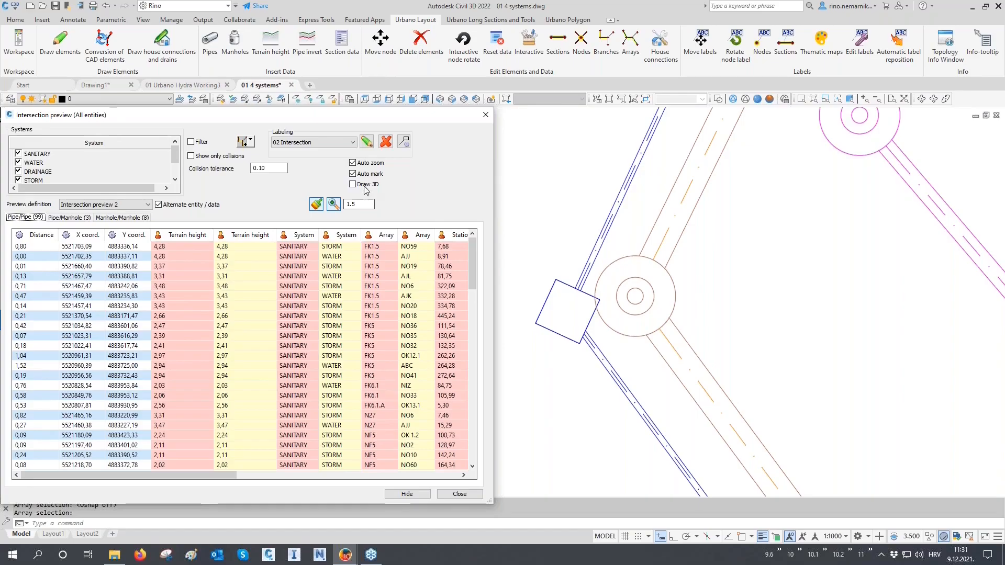
{"action": "left_click", "coordinate": [364, 186]}
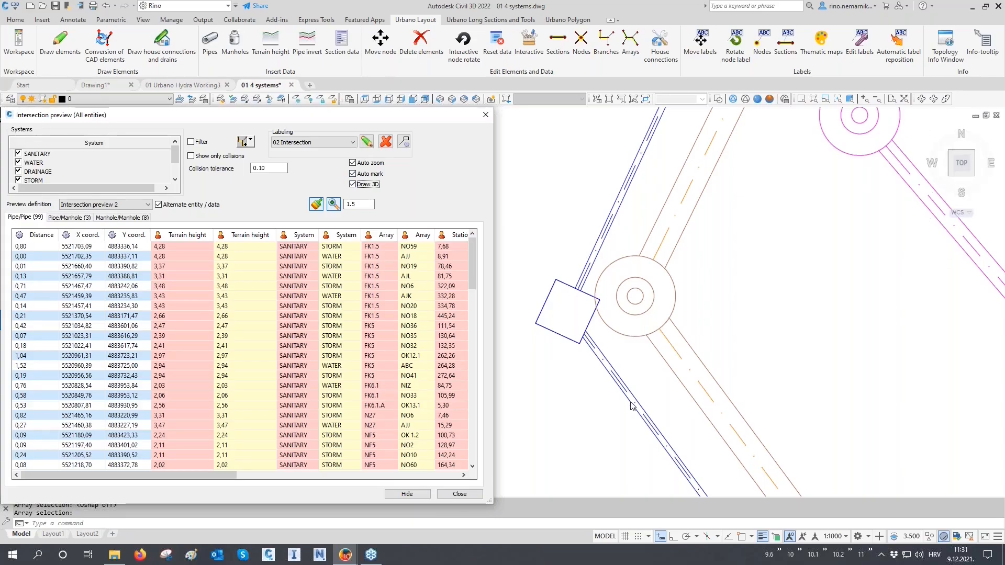
{"action": "left_click", "coordinate": [696, 327]}
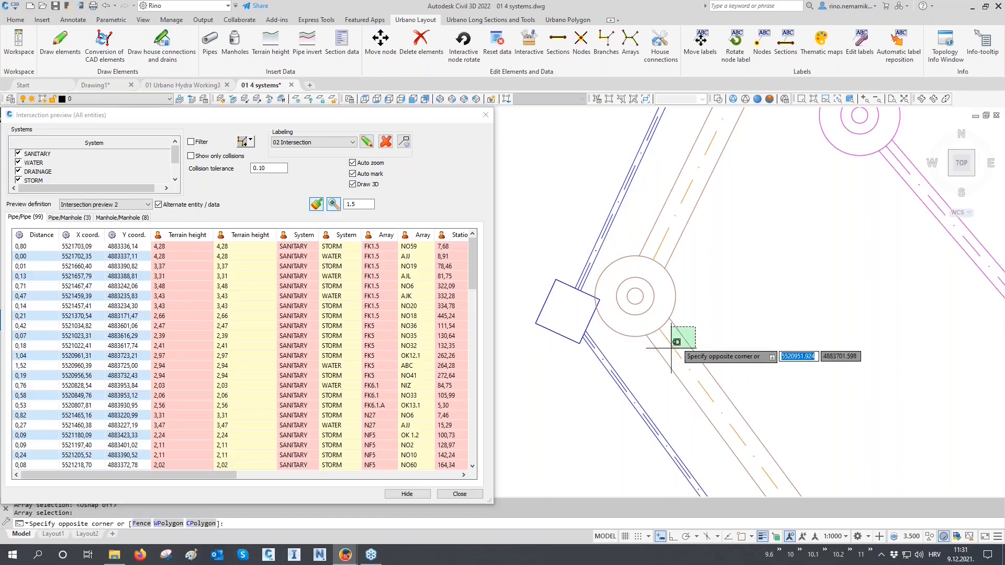
{"action": "left_click", "coordinate": [666, 356]}
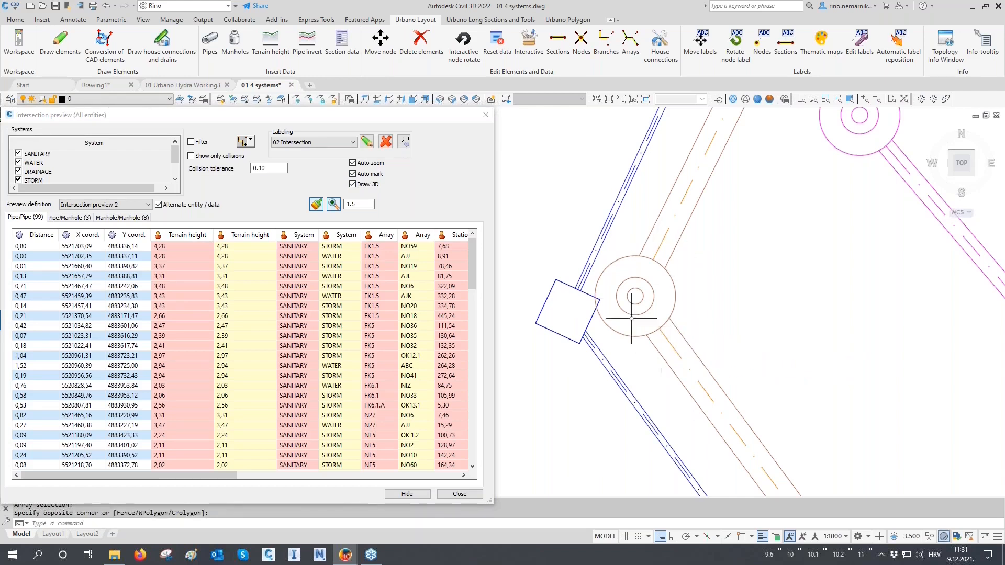
{"action": "scroll", "coordinate": [580, 382], "scroll_direction": "down", "scroll_amount": 4}
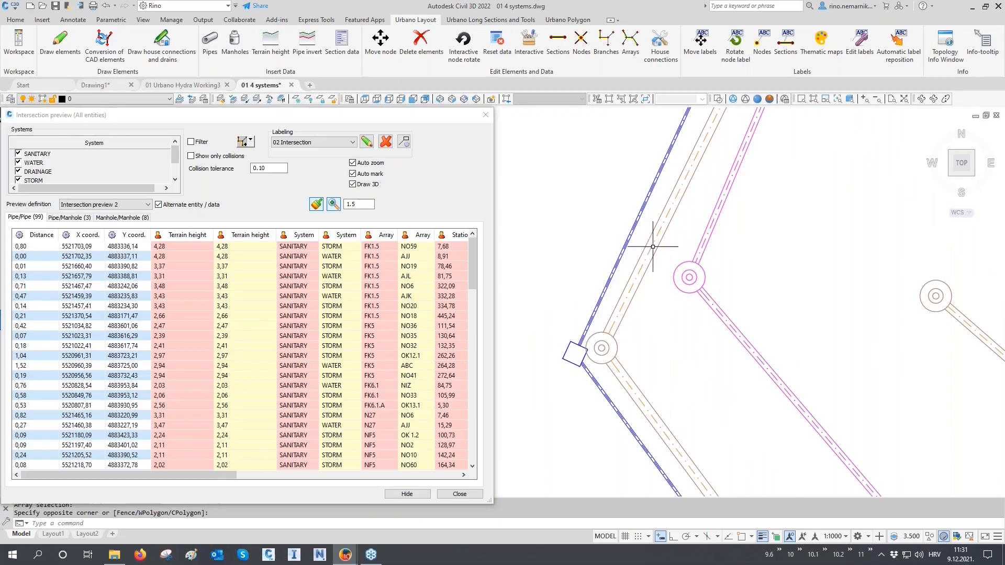
{"action": "left_click", "coordinate": [452, 99]}
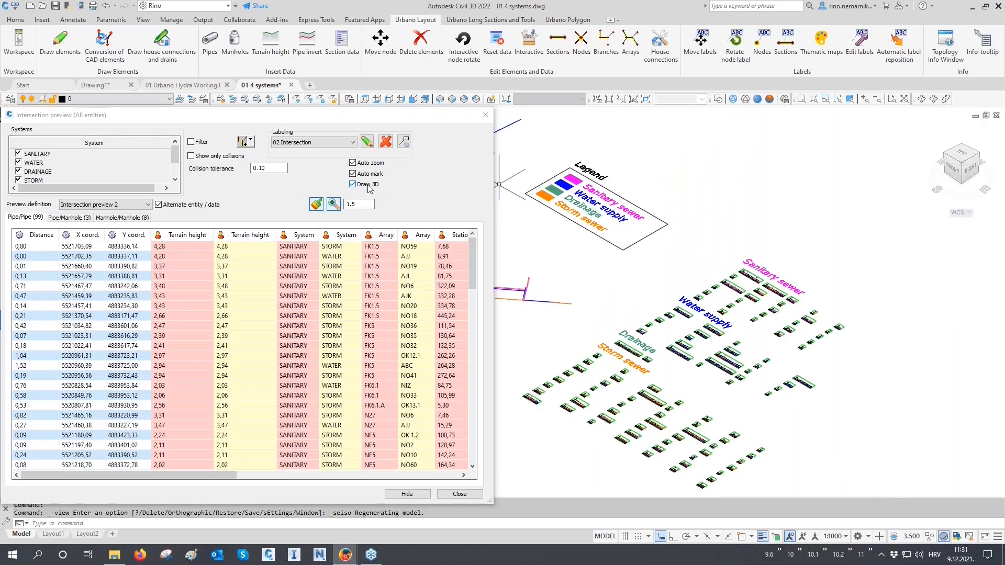
Step: Sort the pipe/pipe intersections by descending distance and display the first one in 3D
{"action": "left_click", "coordinate": [43, 236]}
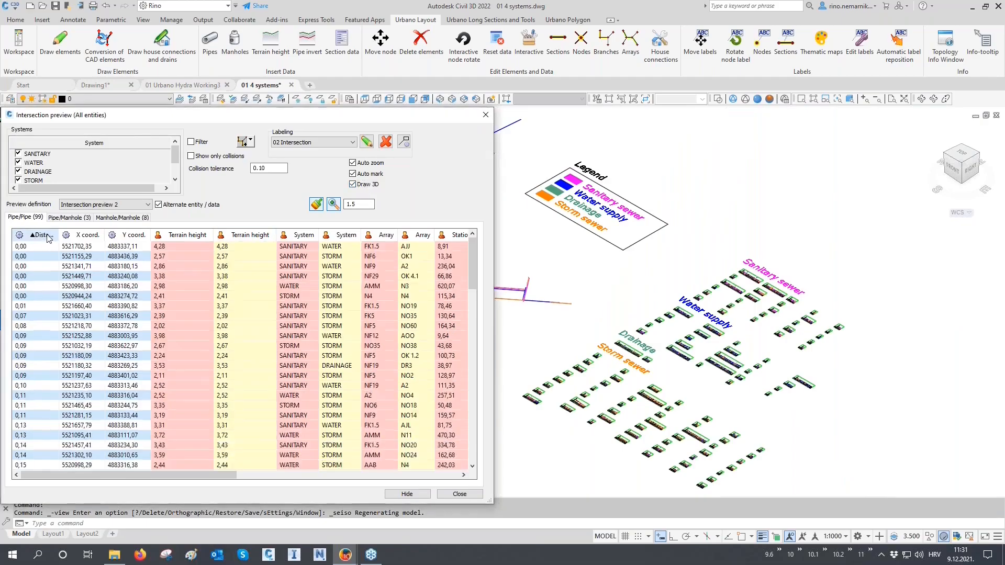
{"action": "left_click", "coordinate": [34, 246]}
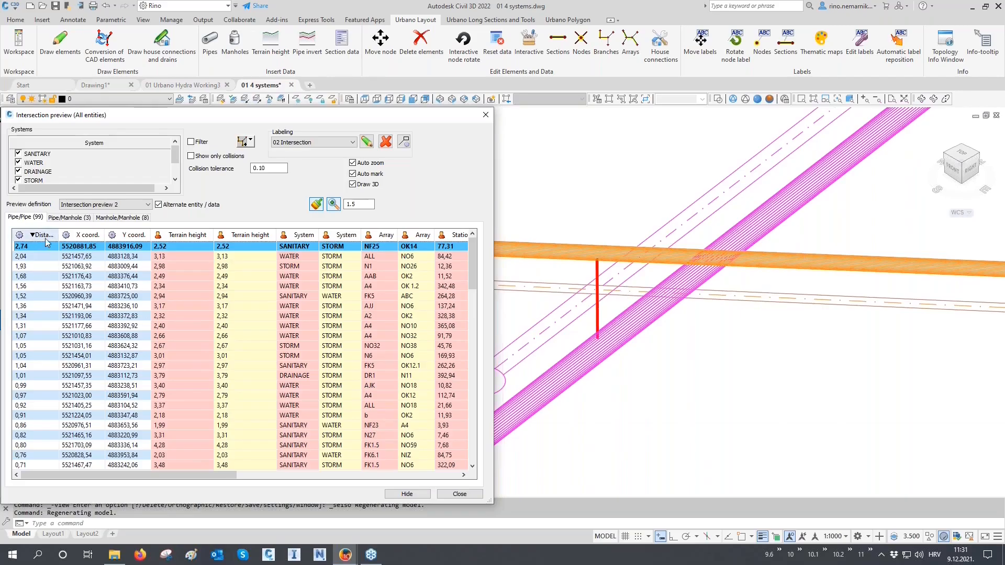
Step: Inspect the properties of the vertical red distance line between the sanitary and storm pipes, including its length
{"action": "left_click", "coordinate": [683, 332]}
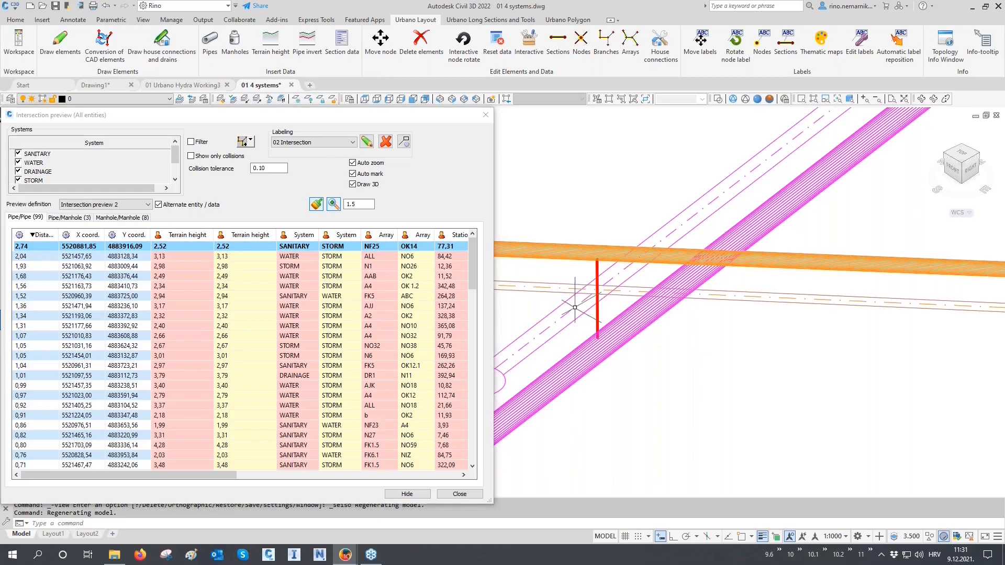
{"action": "scroll", "coordinate": [576, 308], "scroll_direction": "up", "scroll_amount": 2}
{"action": "middle_click_drag", "start_coordinate": [577, 308], "coordinate": [599, 343]}
{"action": "scroll", "coordinate": [616, 353], "scroll_direction": "up", "scroll_amount": 2}
{"action": "left_click", "coordinate": [654, 348]}
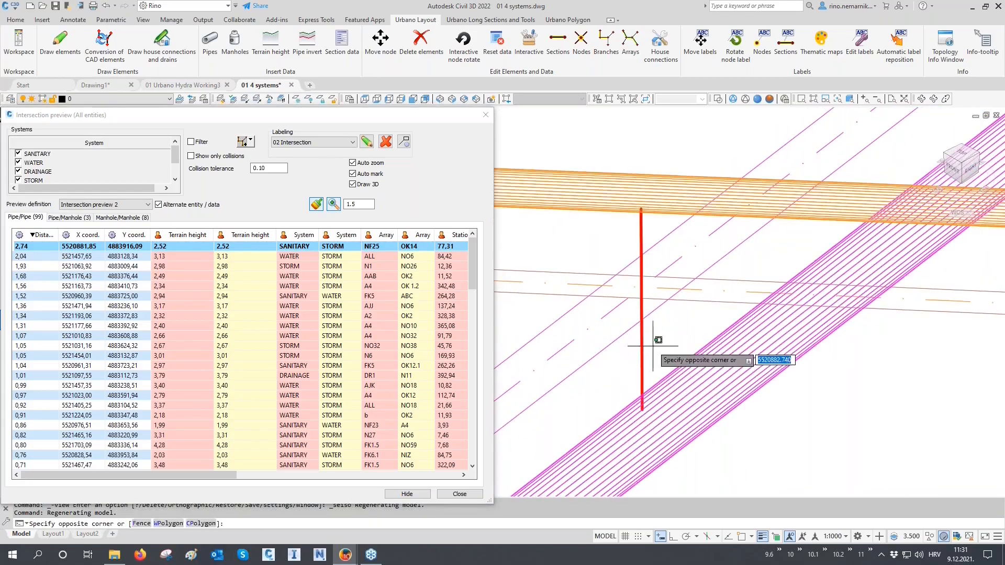
{"action": "left_click", "coordinate": [630, 353]}
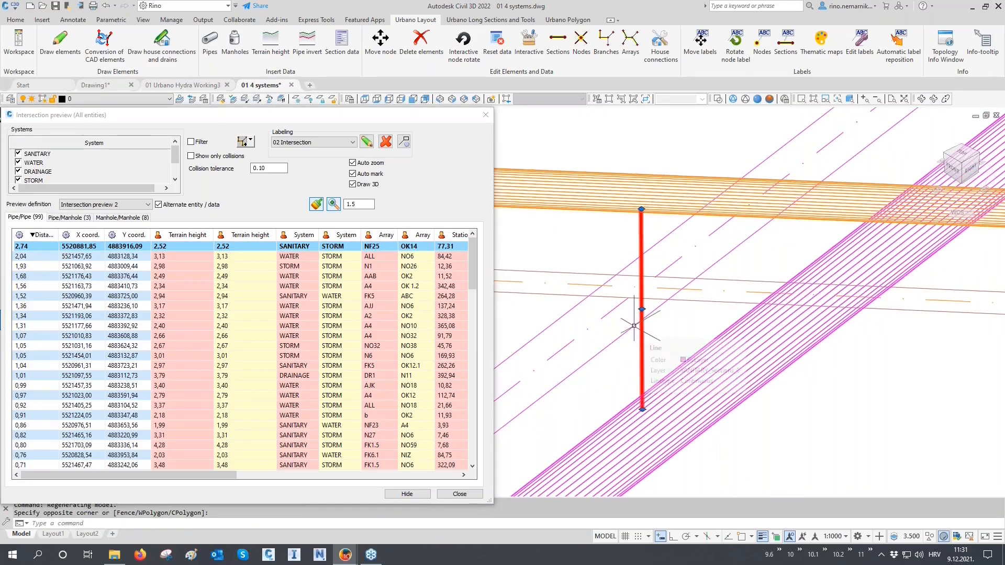
{"action": "key", "text": "ctrl+1"}
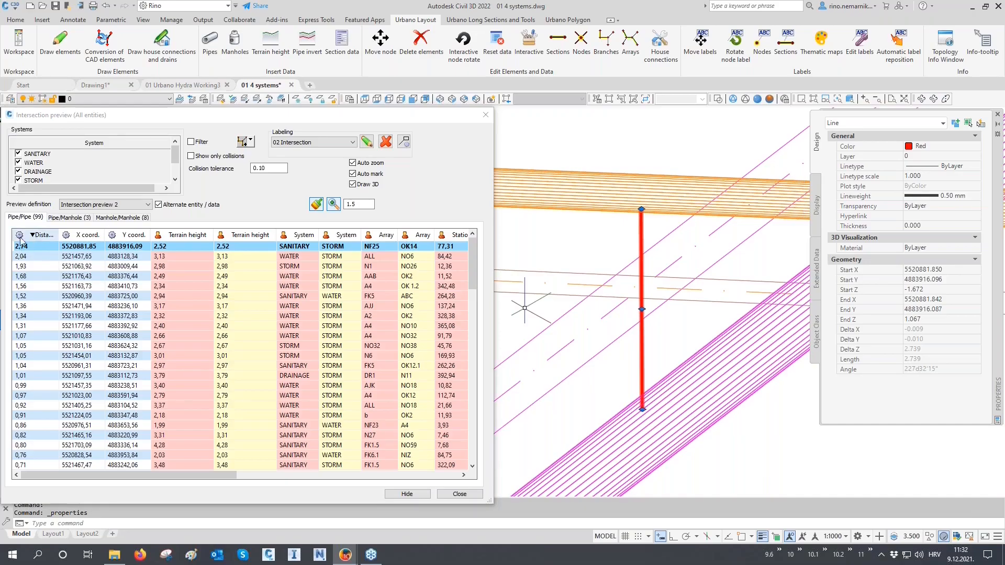
{"action": "left_click", "coordinate": [998, 114]}
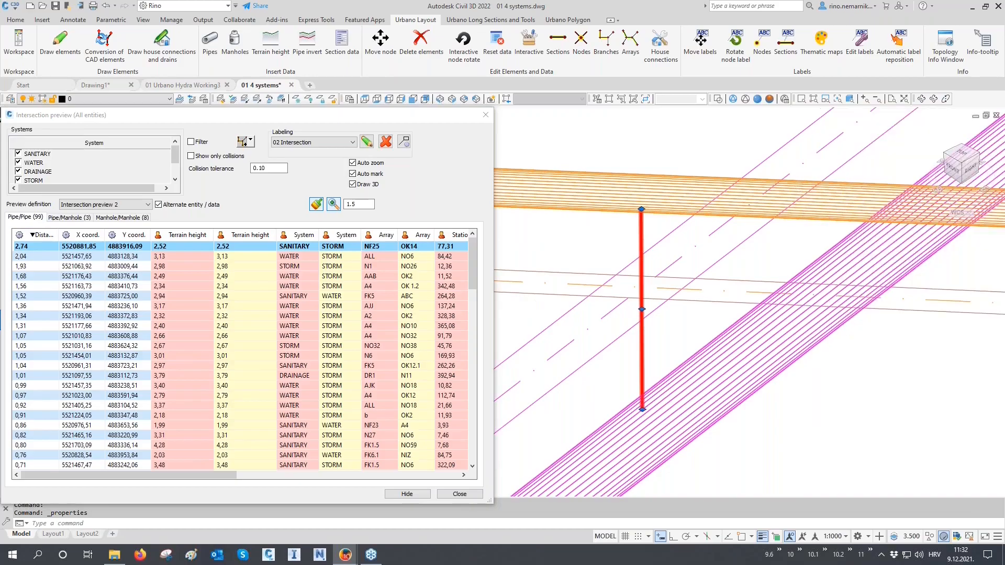
Step: Go through the following pipe/pipe intersections in descending distance order and examine each crossing in 3D
{"action": "left_click", "coordinate": [40, 257]}
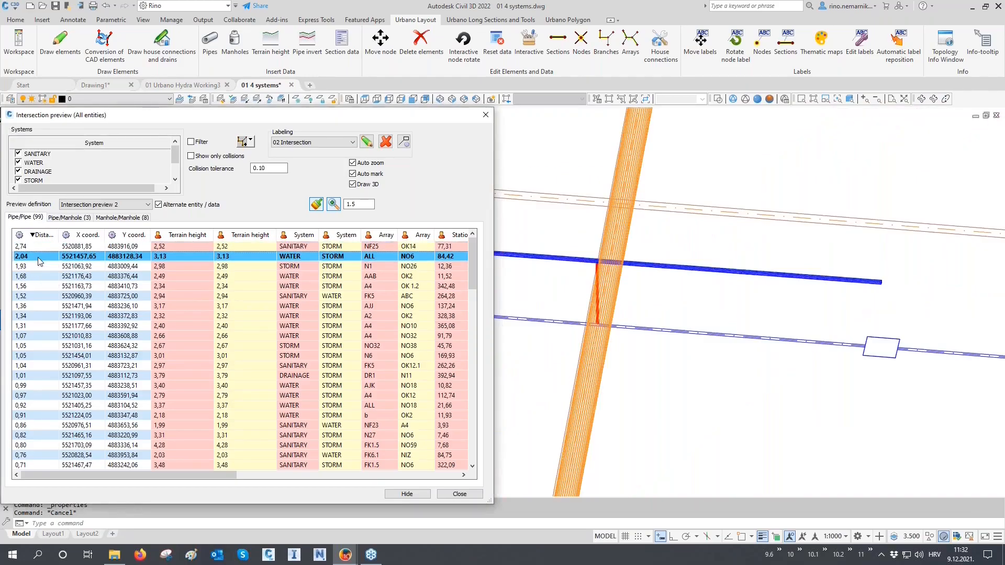
{"action": "key", "text": "Down"}
{"action": "key", "text": "Down"}
{"action": "key", "text": "Down"}
{"action": "key", "text": "Down"}
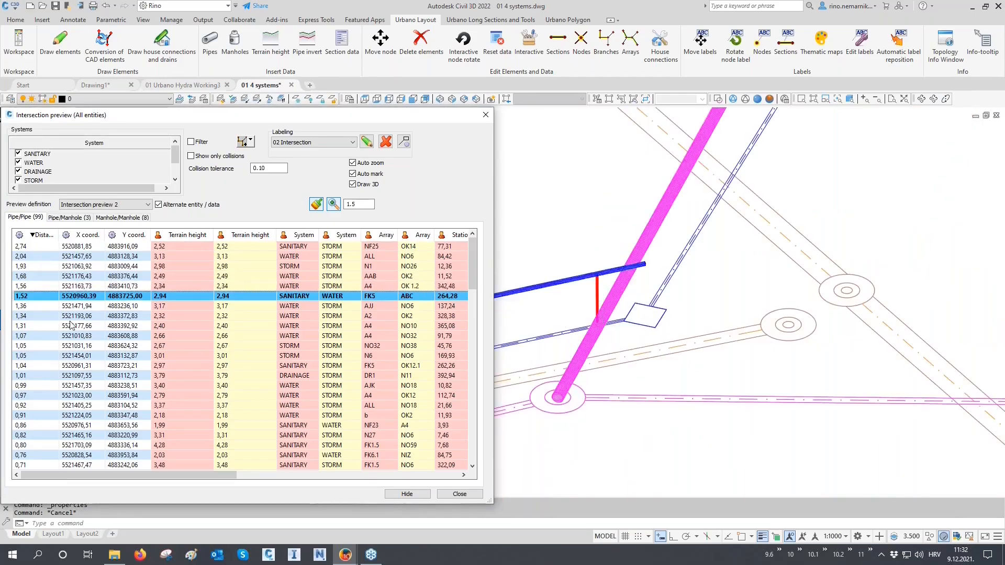
{"action": "key", "text": "Down"}
{"action": "key", "text": "Down"}
{"action": "key", "text": "Down"}
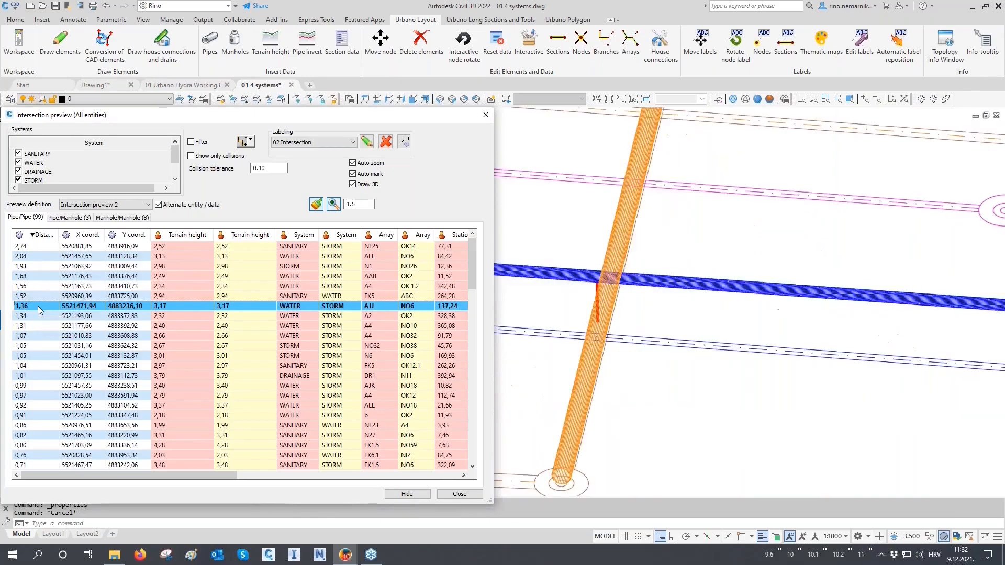
{"action": "key", "text": "Down"}
{"action": "key", "text": "Down"}
{"action": "key", "text": "Down"}
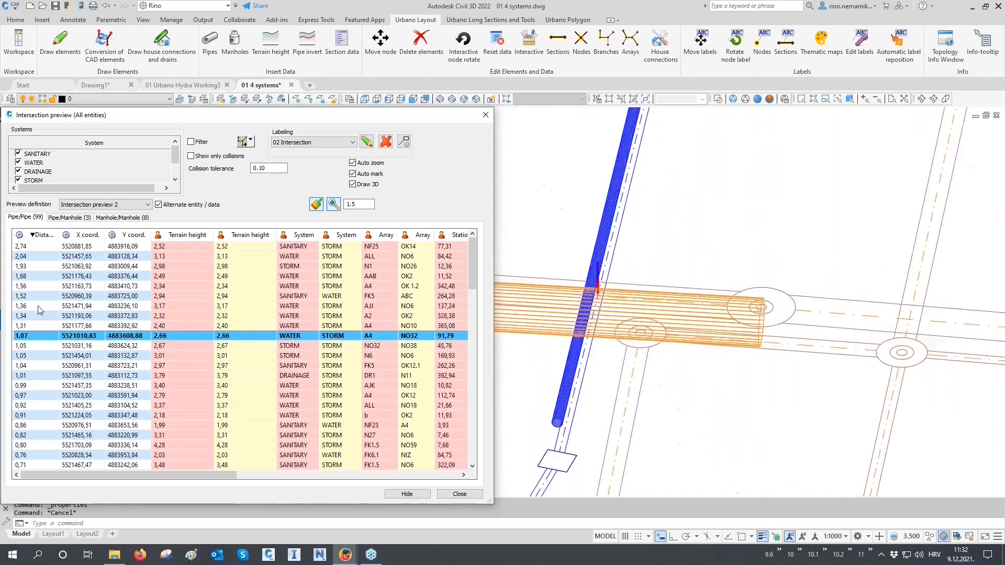
Step: Examine each of the pipe/manhole intersections in 3D
{"action": "left_click", "coordinate": [76, 218]}
{"action": "left_click", "coordinate": [41, 249]}
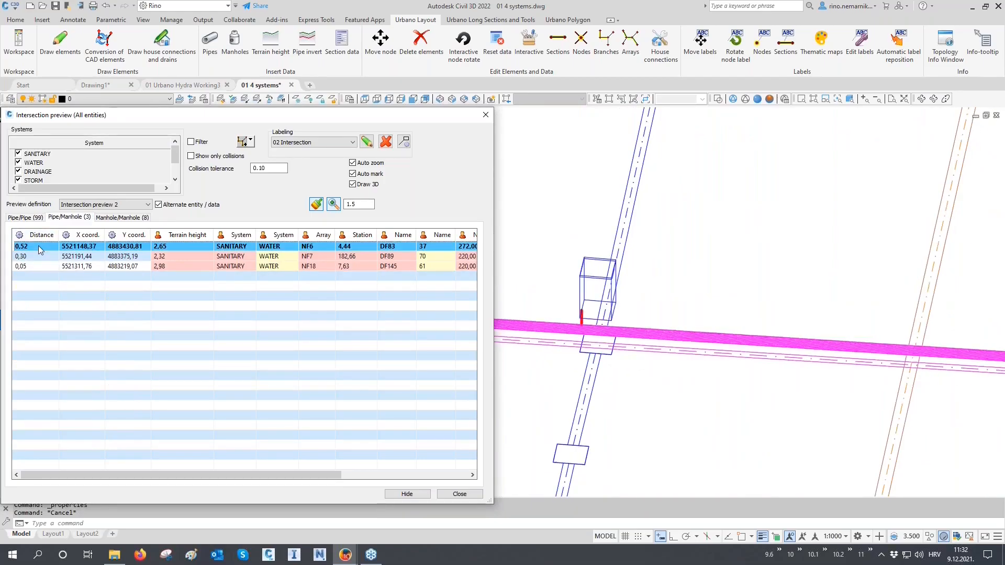
{"action": "key", "text": "Down"}
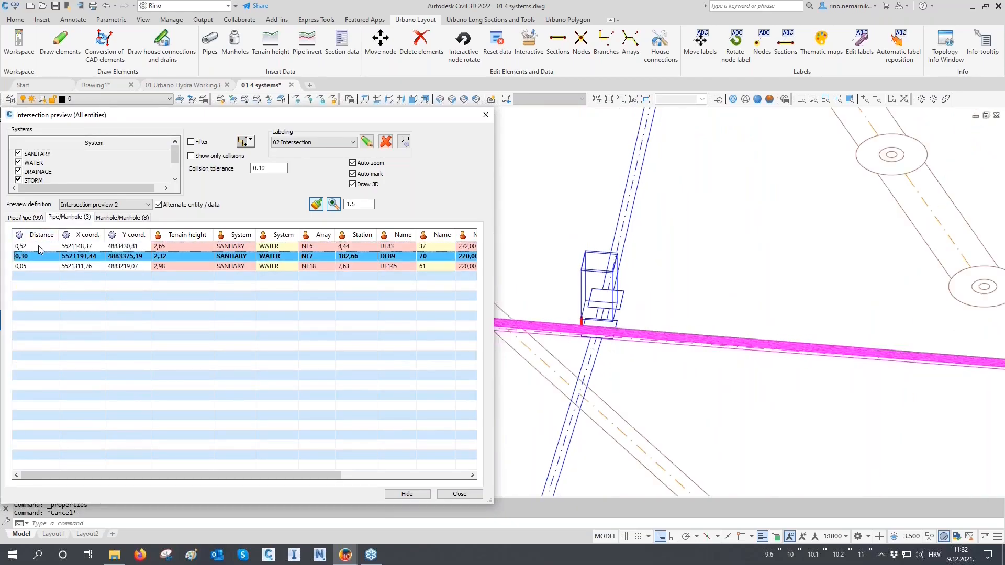
{"action": "key", "text": "Down"}
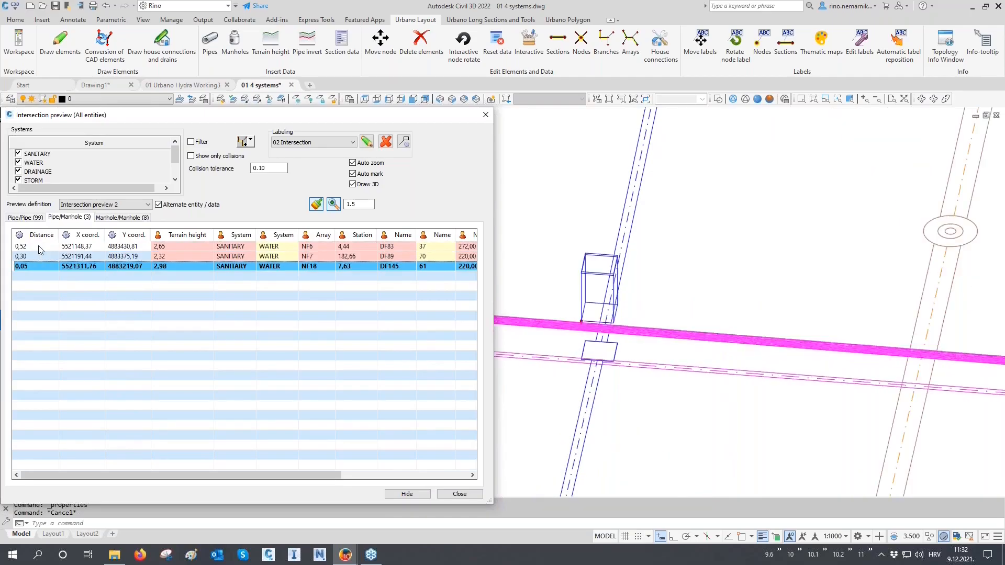
Step: Examine the manhole/manhole collisions between the systems one after another in 3D
{"action": "left_click", "coordinate": [118, 217]}
{"action": "left_click", "coordinate": [42, 249]}
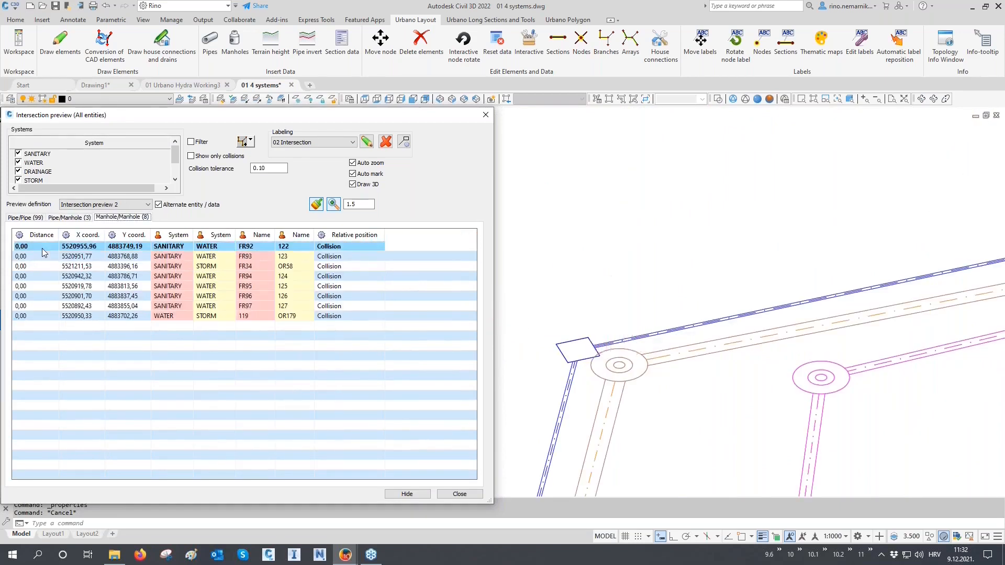
{"action": "key", "text": "Down"}
{"action": "key", "text": "Down"}
{"action": "key", "text": "Down"}
{"action": "key", "text": "Down"}
{"action": "key", "text": "Down"}
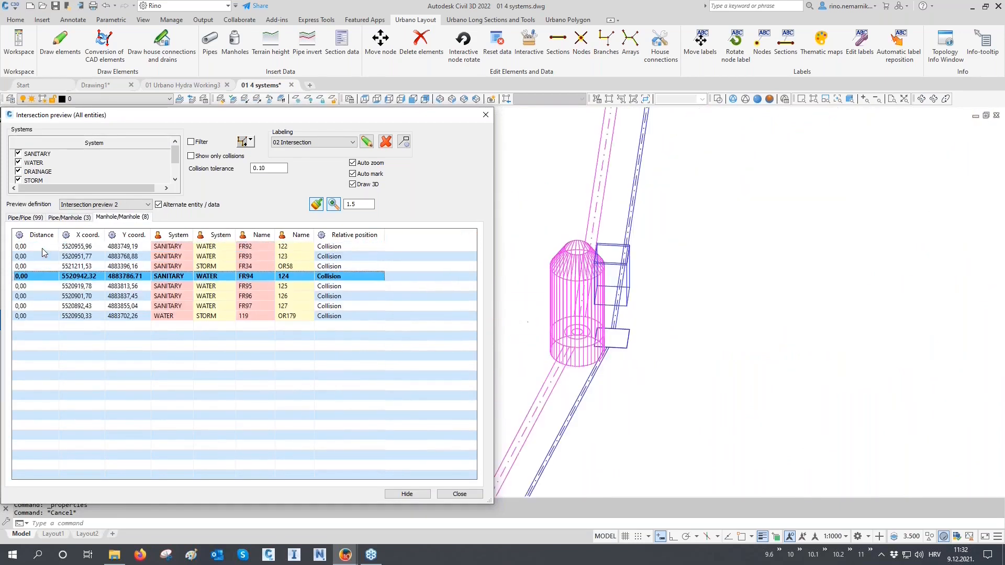
{"action": "key", "text": "Down"}
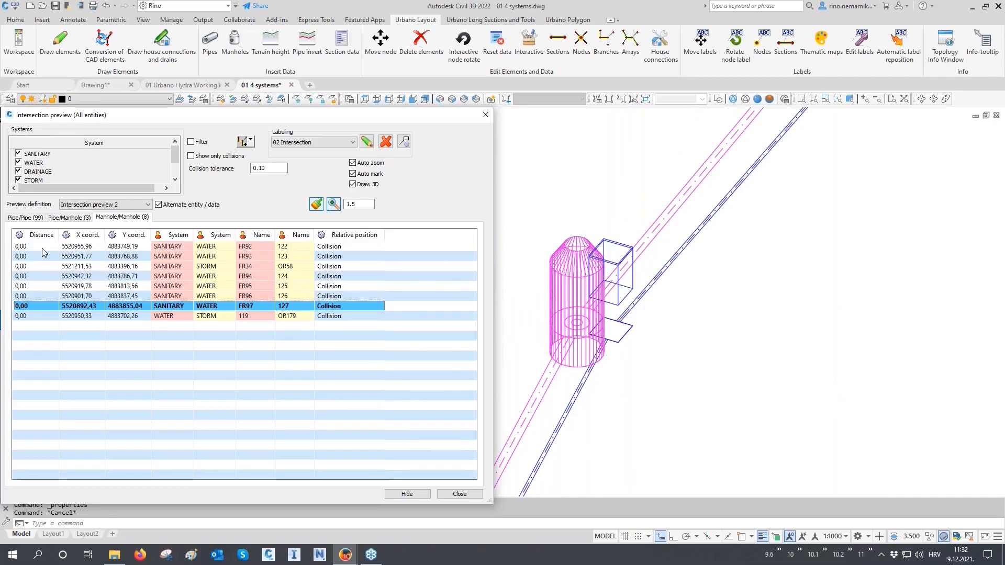
Step: Disable Draw 3D, close the intersection preview and return the drawing to the top view
{"action": "left_click", "coordinate": [353, 184]}
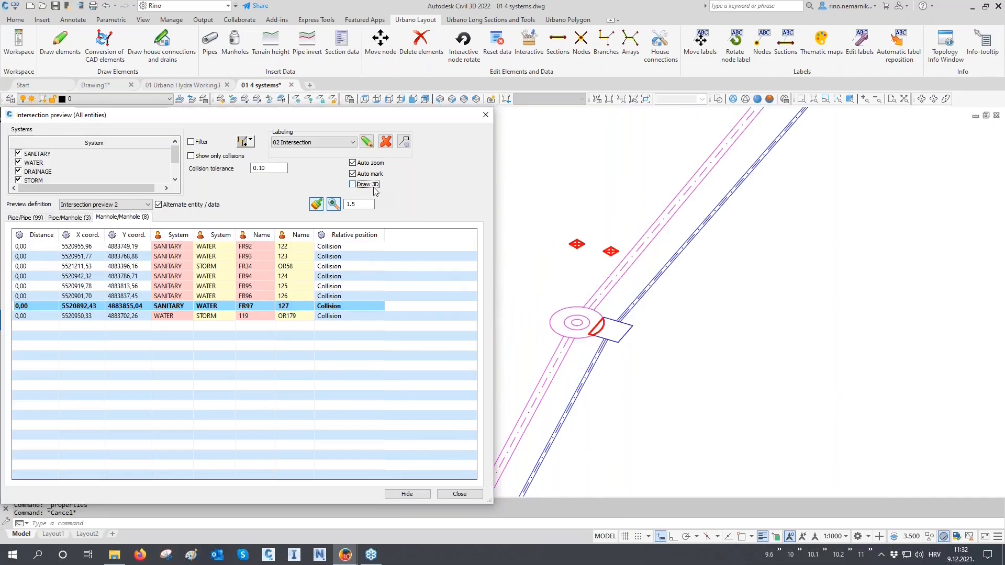
{"action": "left_click", "coordinate": [24, 218]}
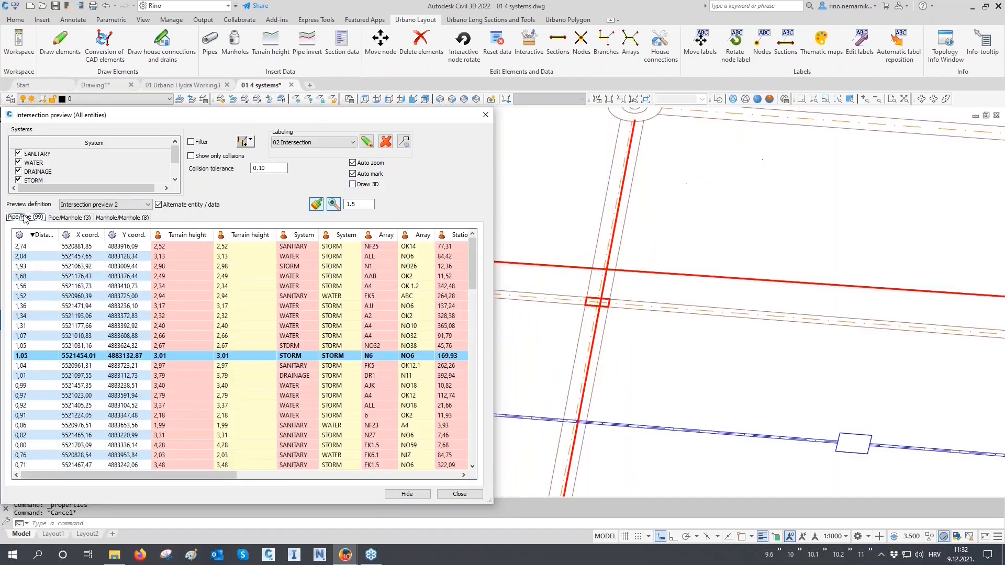
{"action": "left_click", "coordinate": [457, 494]}
{"action": "left_click", "coordinate": [364, 99]}
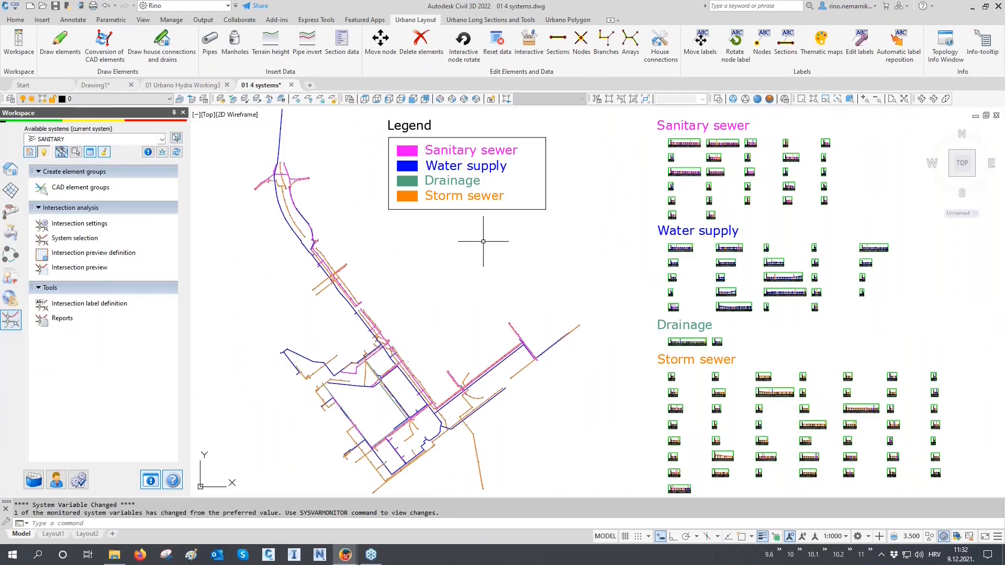
{"action": "key", "text": "Escape"}
{"action": "key", "text": "Escape"}
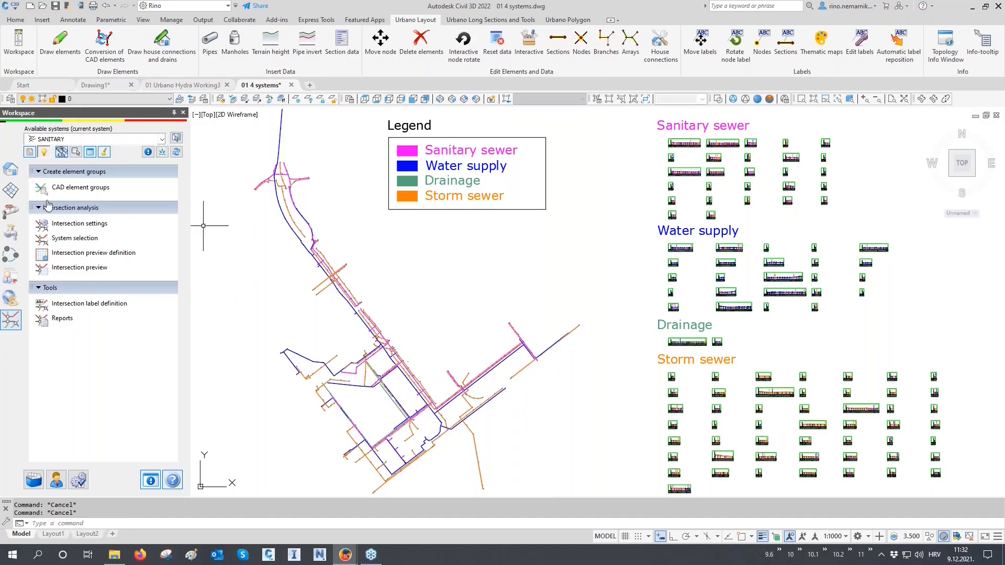
Step: Show the system configuration tree in the workspace and make NEW SYSTEM the current system
{"action": "left_click", "coordinate": [11, 170]}
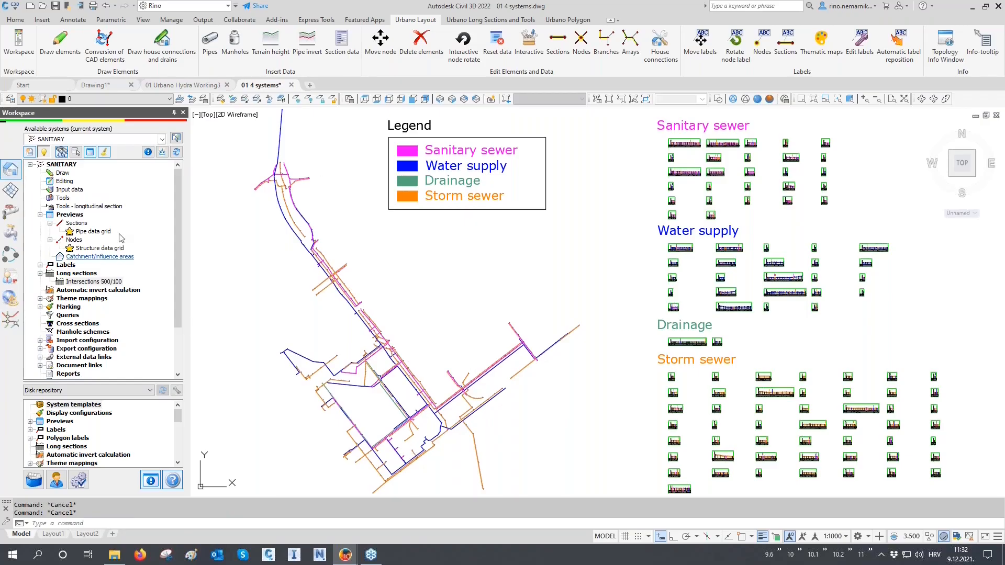
{"action": "left_click", "coordinate": [68, 141]}
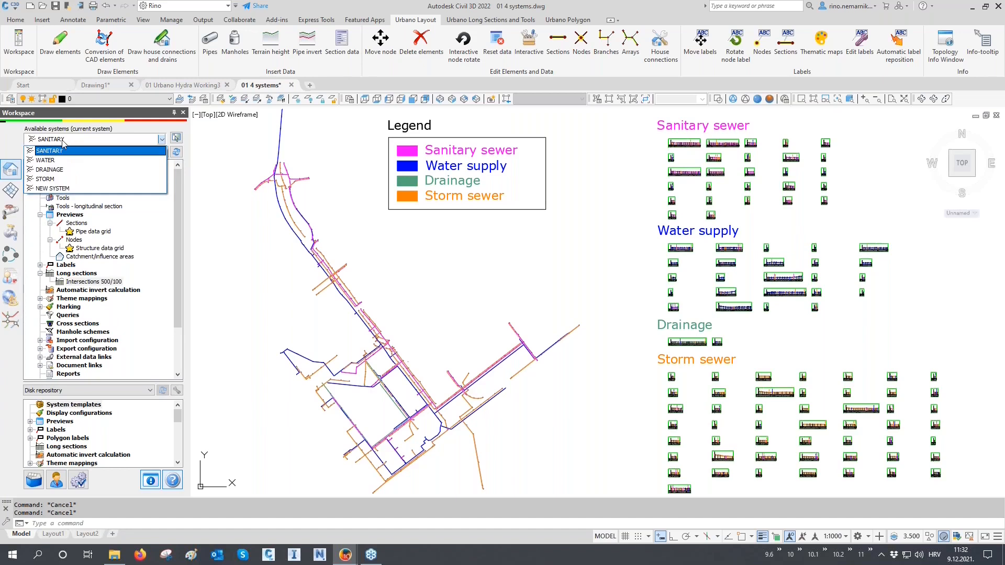
{"action": "left_click", "coordinate": [66, 190]}
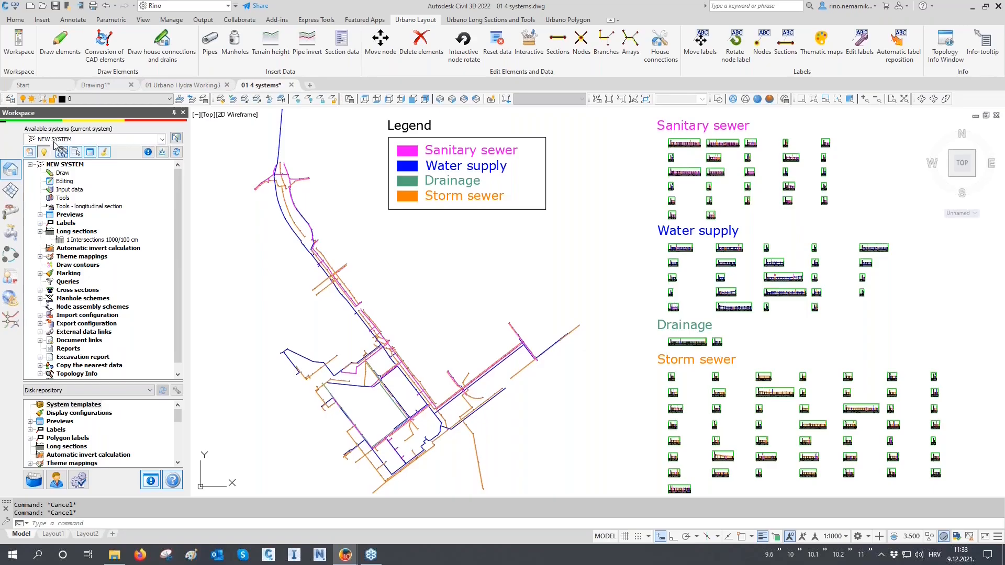
Step: Restore the layer state 03 Help points so the help points show over the pipe networks
{"action": "left_click", "coordinate": [204, 99]}
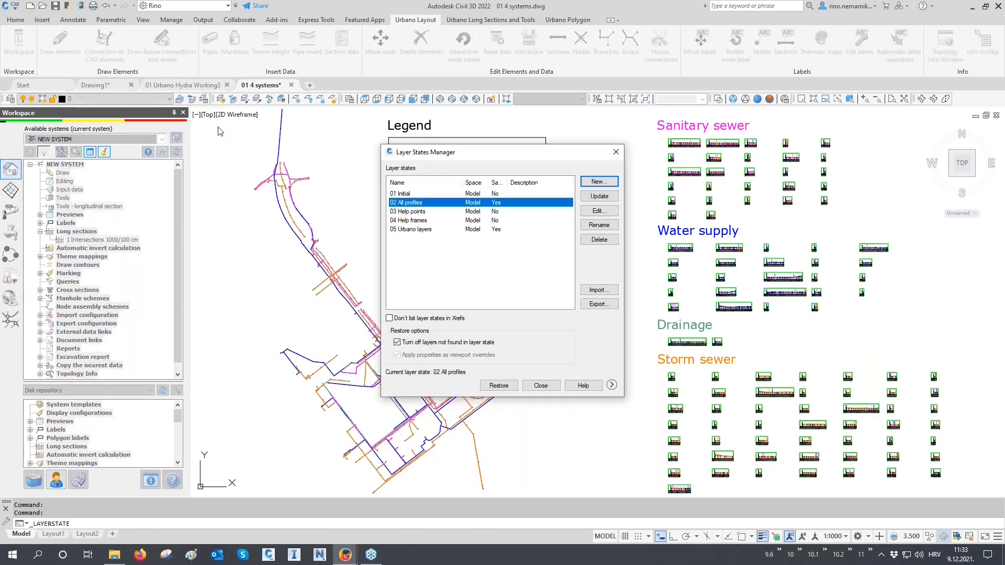
{"action": "left_click", "coordinate": [415, 212]}
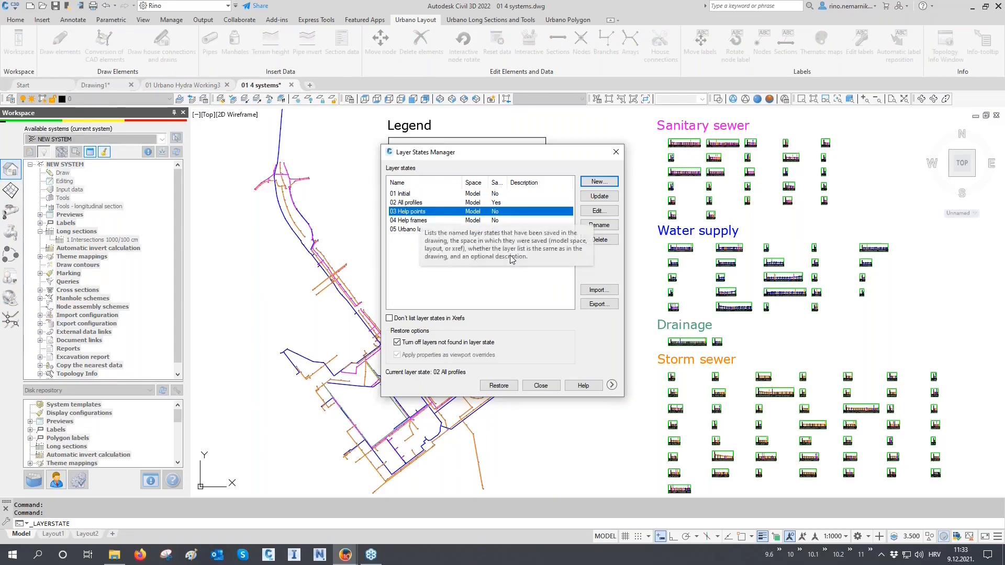
{"action": "left_click", "coordinate": [499, 385]}
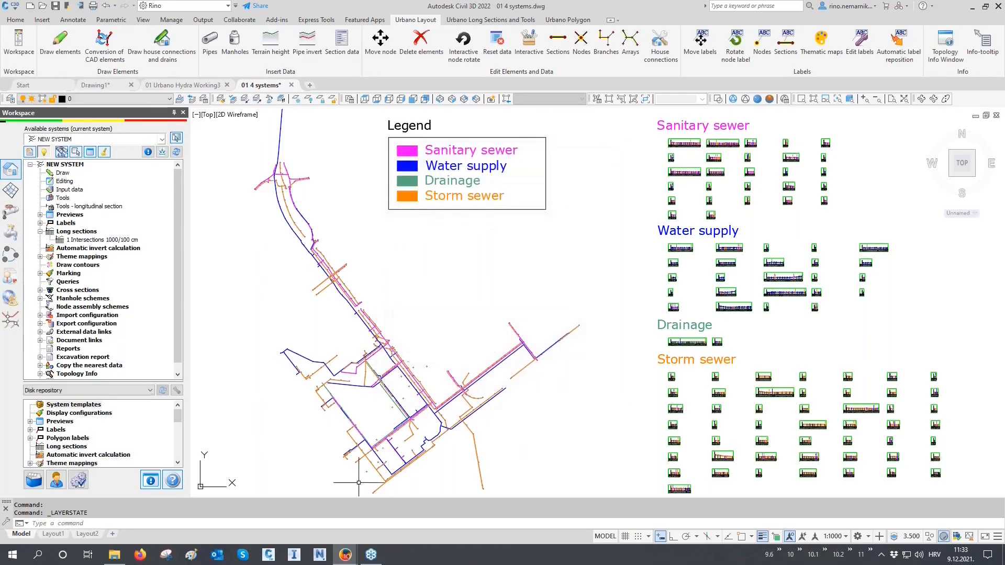
{"action": "scroll", "coordinate": [362, 478], "scroll_direction": "up", "scroll_amount": 3}
{"action": "scroll", "coordinate": [362, 477], "scroll_direction": "up", "scroll_amount": 2}
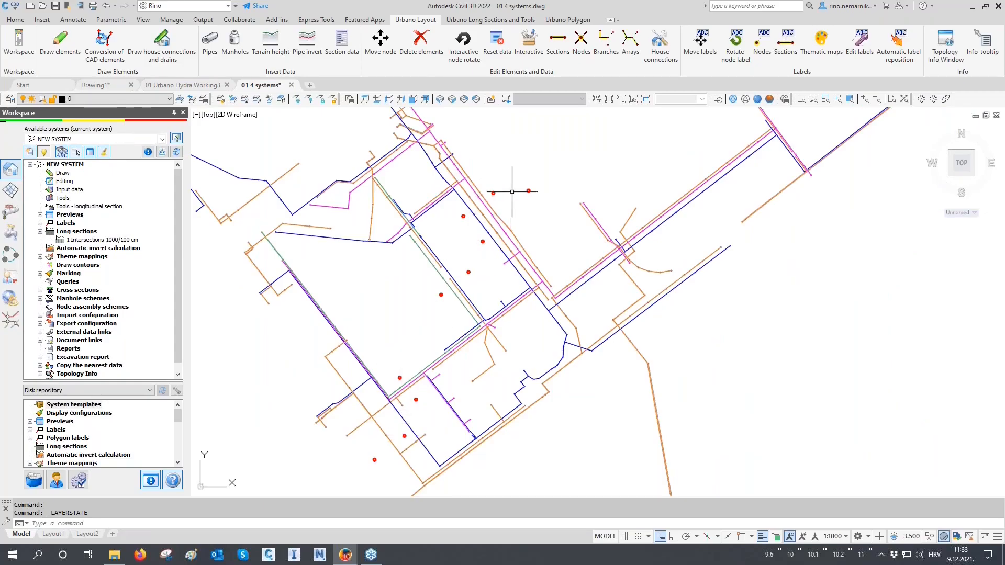
Step: Open the settings for drawing network elements in NEW SYSTEM and bring up the pipe, terrain and invert parameters
{"action": "right_click", "coordinate": [63, 173]}
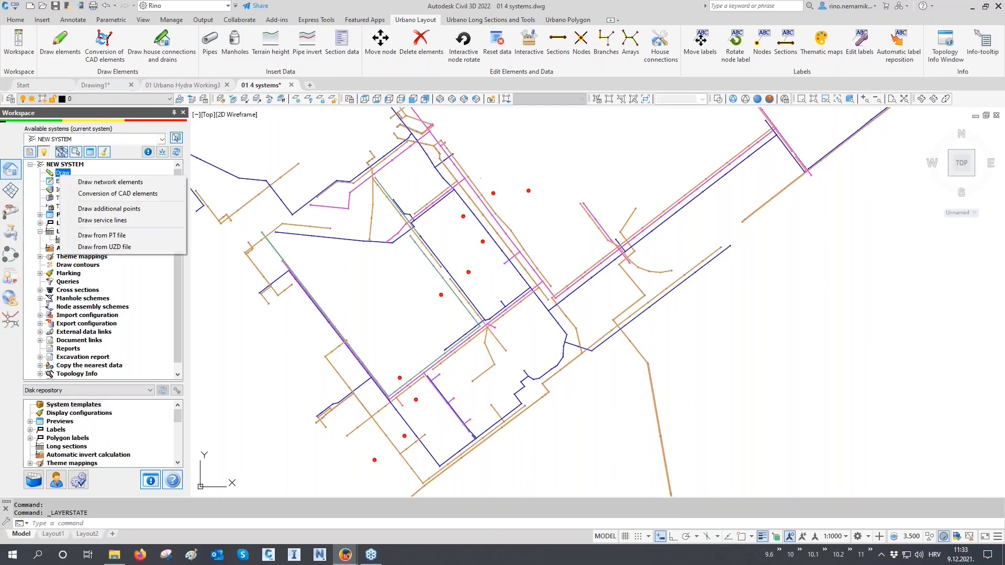
{"action": "left_click", "coordinate": [102, 185]}
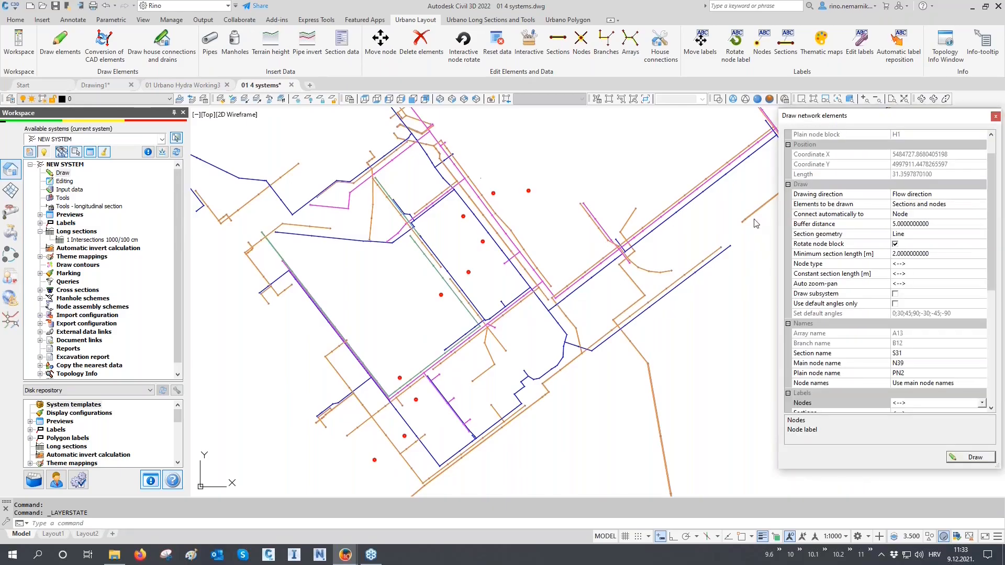
{"action": "left_click_drag", "start_coordinate": [991, 204], "coordinate": [989, 317]}
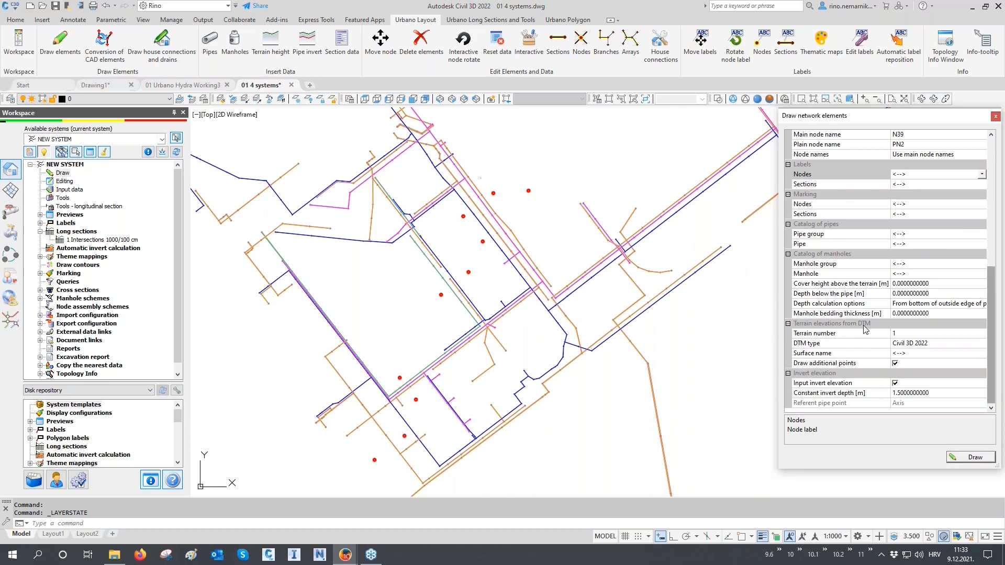
Step: Display the terrain model Surface with its Style view to check it, hide it again and return to the system configuration
{"action": "left_click", "coordinate": [14, 195]}
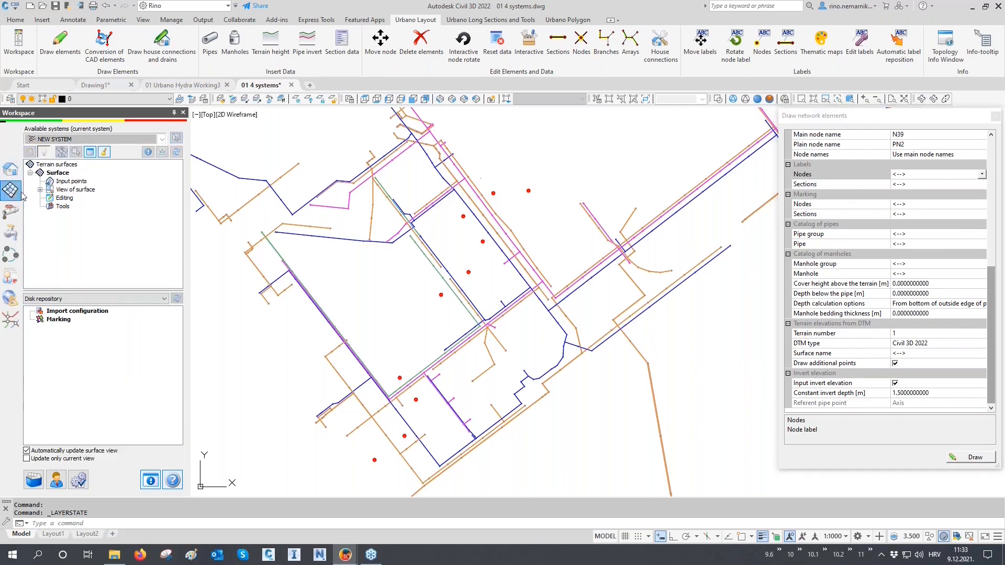
{"action": "left_click", "coordinate": [51, 190]}
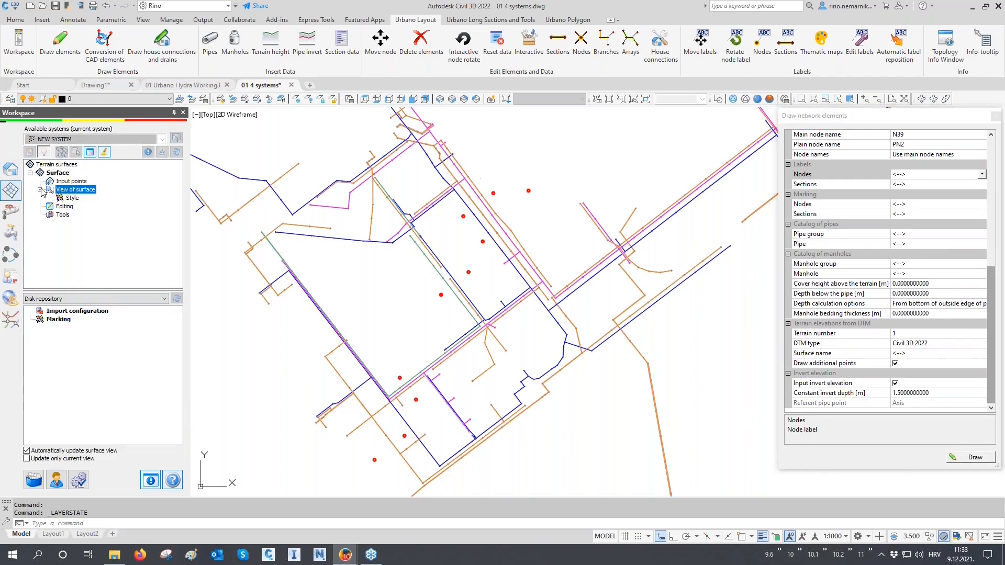
{"action": "left_click", "coordinate": [72, 199]}
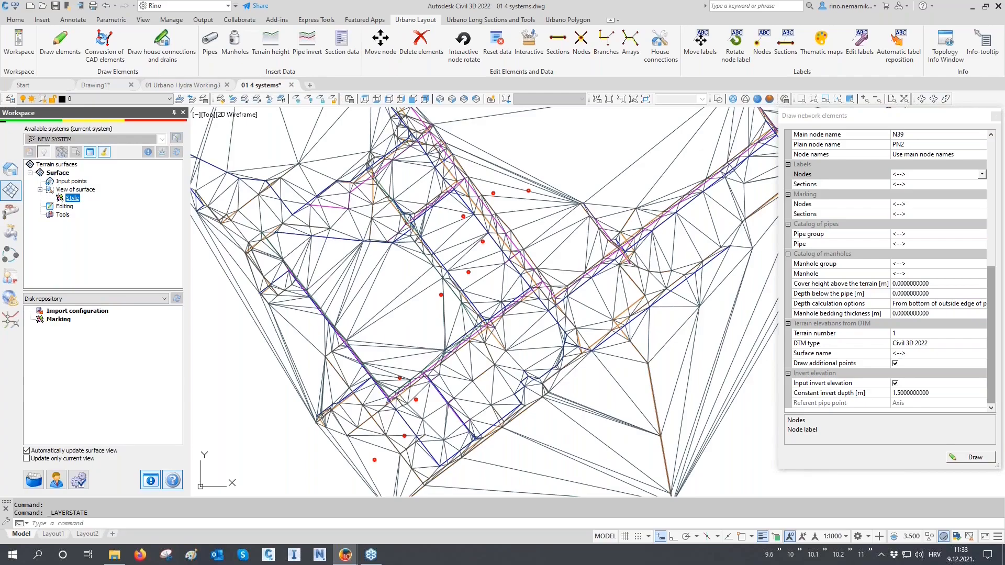
{"action": "right_click", "coordinate": [72, 199]}
{"action": "left_click", "coordinate": [94, 260]}
{"action": "left_click", "coordinate": [11, 169]}
Step: Set the DTM type to Terraform and choose pipe NO 110 - PEHD_PE100_PN10_110 from the group W - PEHD_PE100_PN10
{"action": "left_click", "coordinate": [899, 344]}
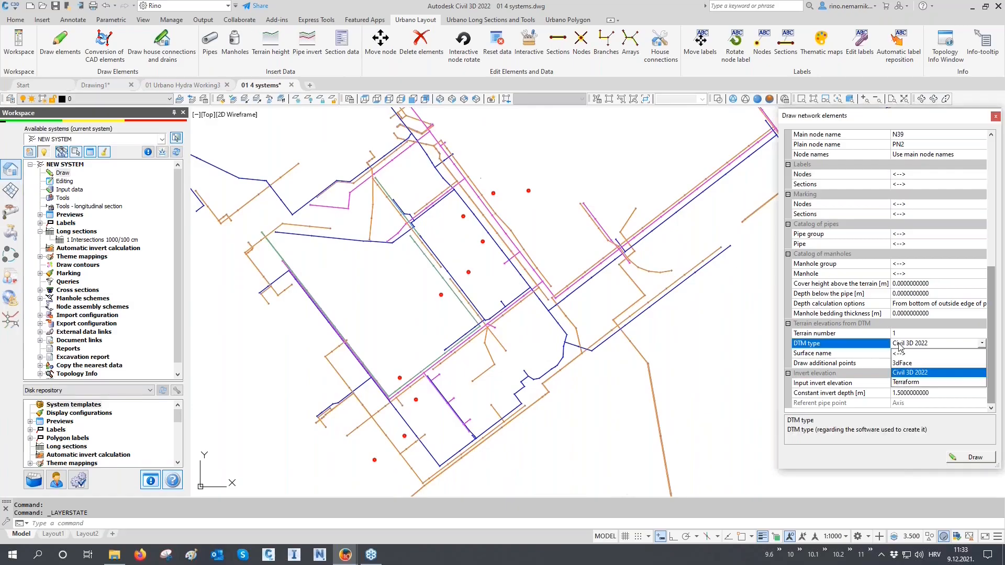
{"action": "left_click", "coordinate": [906, 381]}
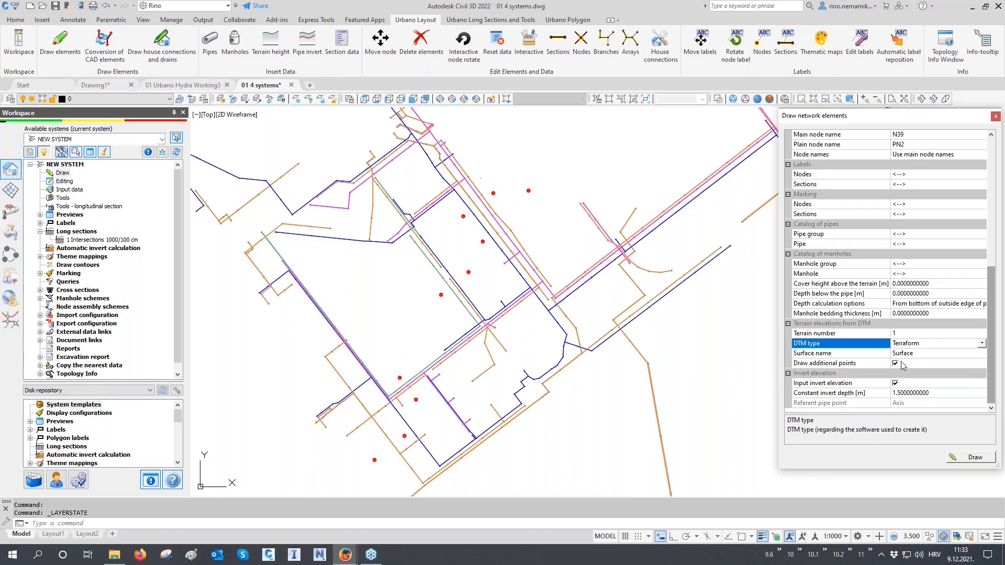
{"action": "left_click", "coordinate": [922, 235]}
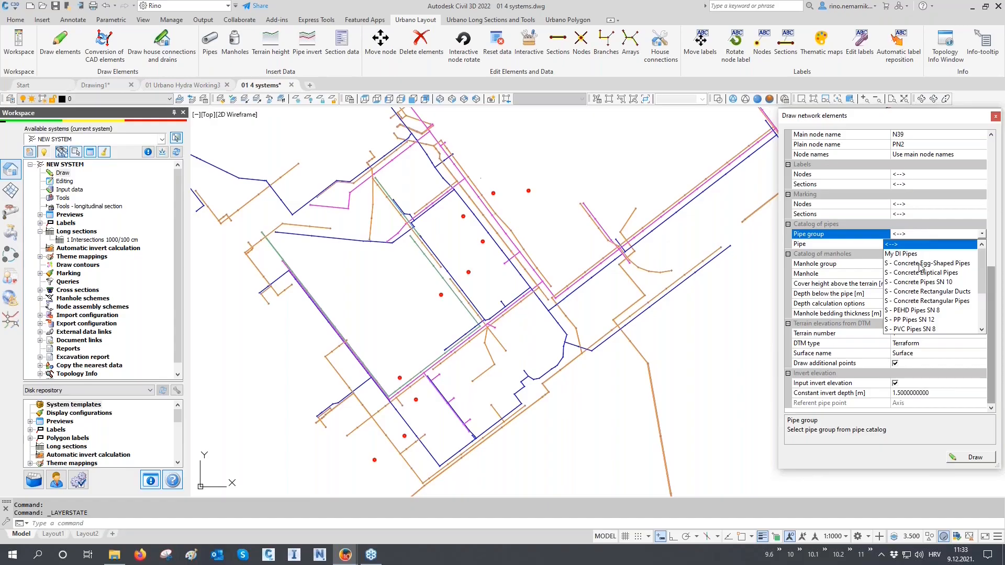
{"action": "scroll", "coordinate": [921, 268], "scroll_direction": "down", "scroll_amount": 2}
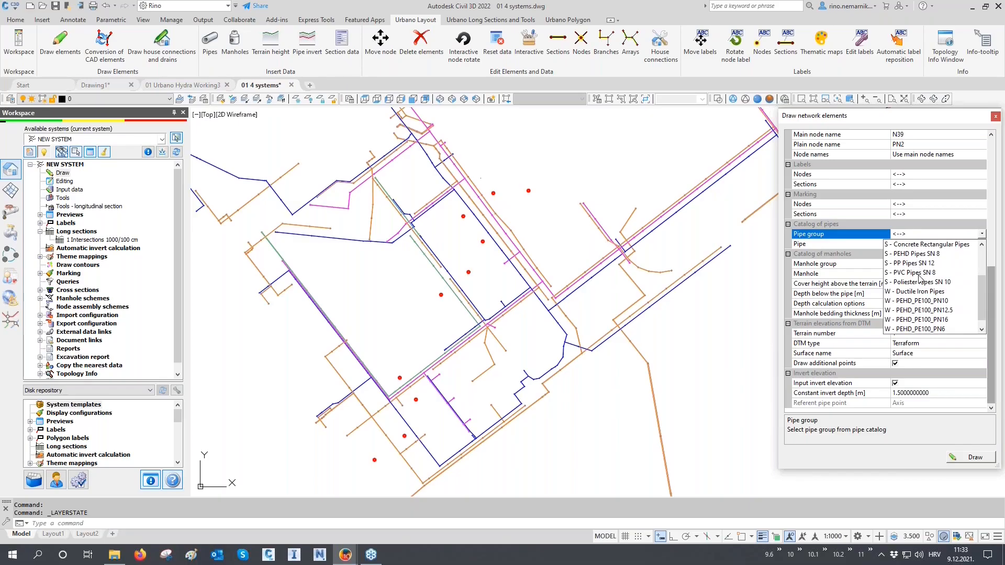
{"action": "left_click", "coordinate": [939, 301]}
{"action": "left_click", "coordinate": [929, 245]}
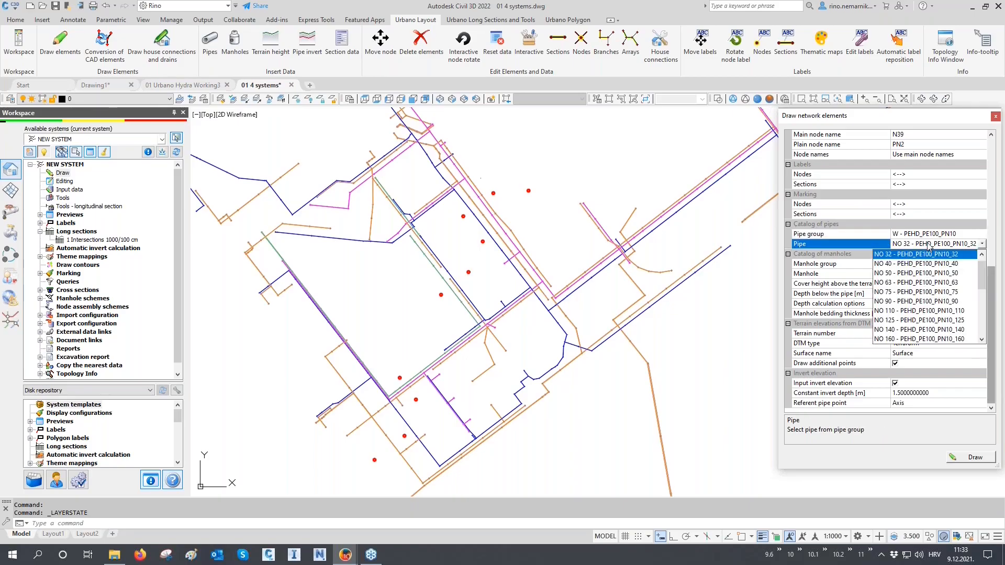
{"action": "left_click", "coordinate": [907, 312]}
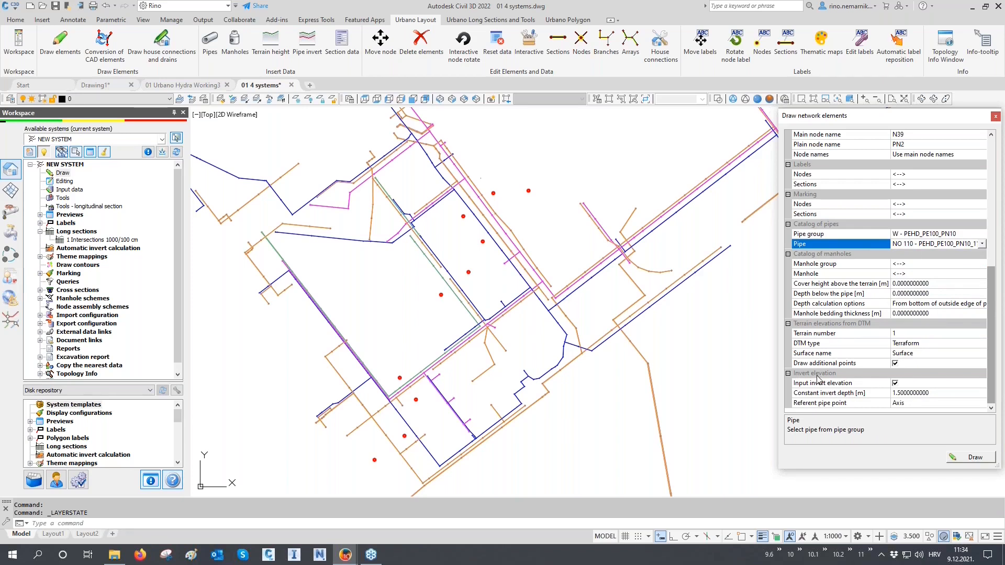
Step: Set the referent pipe point to Top outer and the constant invert depth to 1 m
{"action": "left_click", "coordinate": [817, 403]}
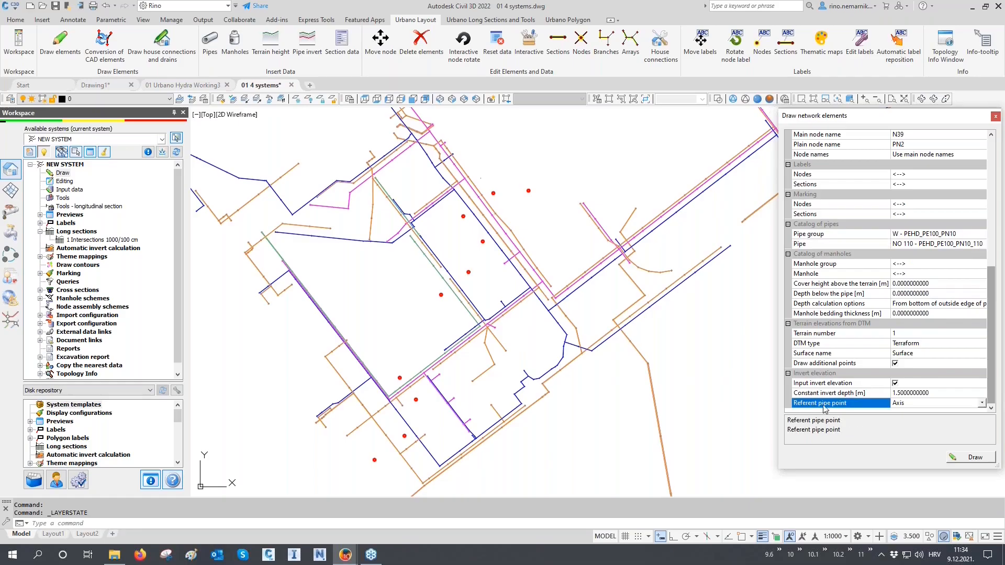
{"action": "left_click", "coordinate": [902, 404]}
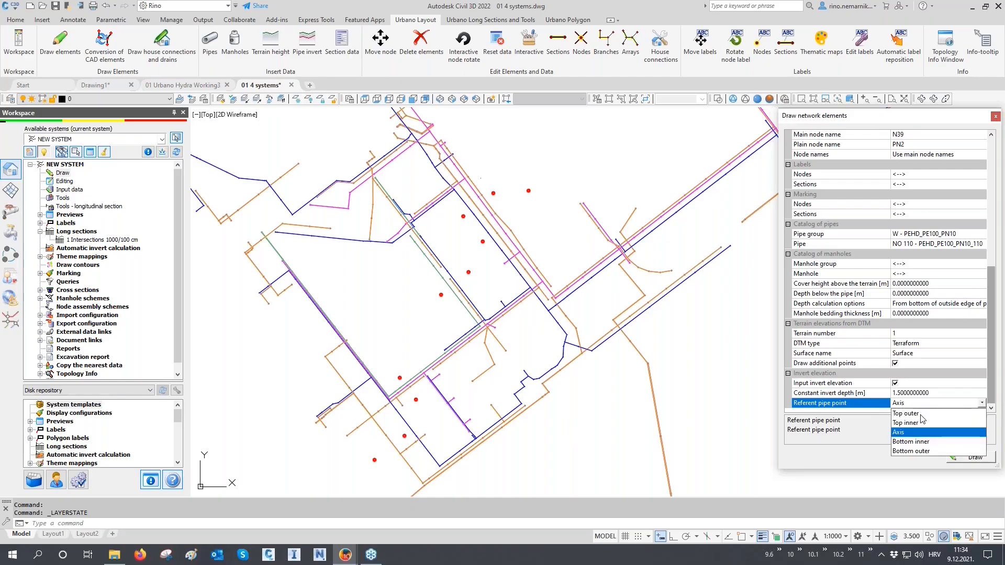
{"action": "left_click", "coordinate": [917, 414]}
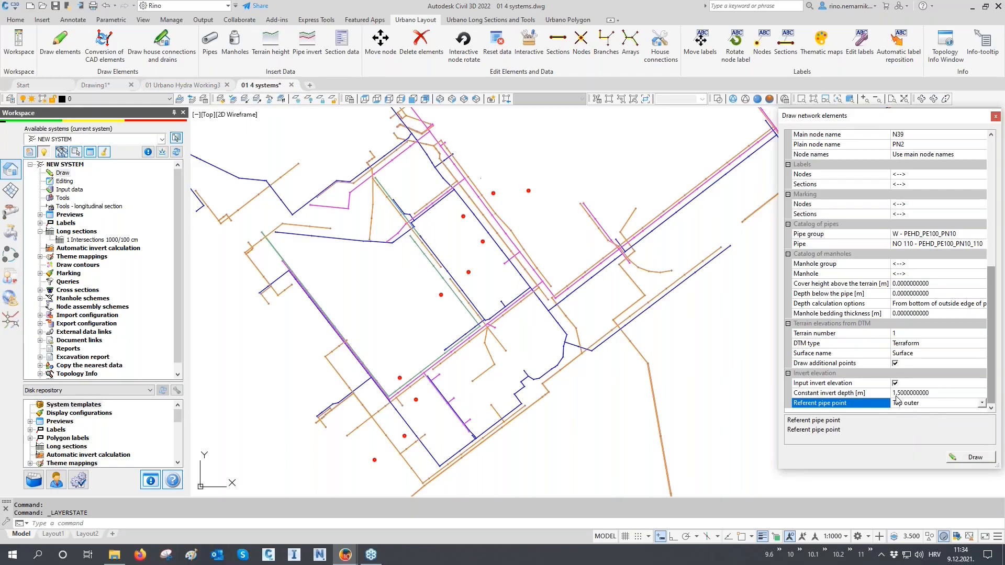
{"action": "left_click", "coordinate": [836, 393]}
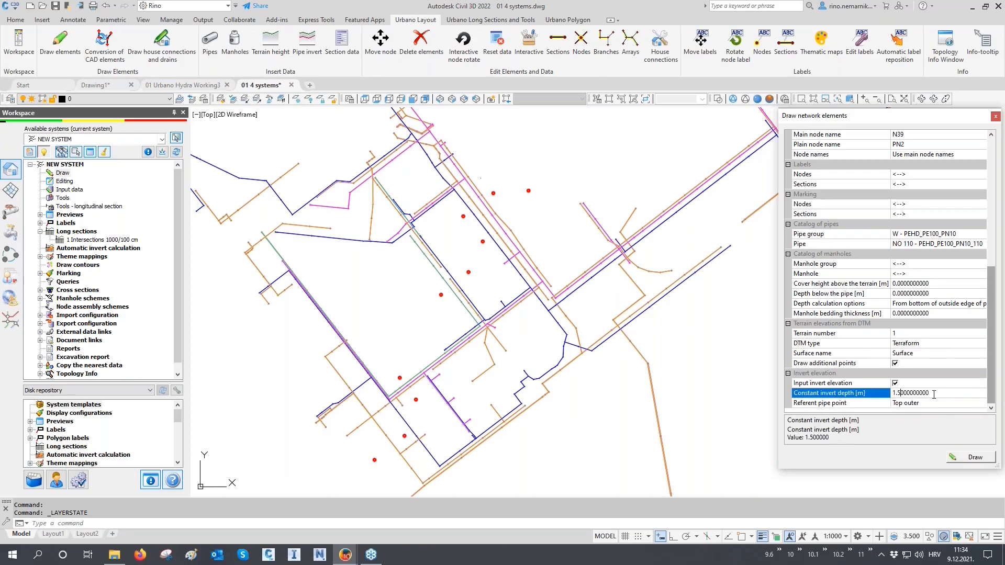
{"action": "type", "text": "1"}
{"action": "left_click", "coordinate": [846, 406]}
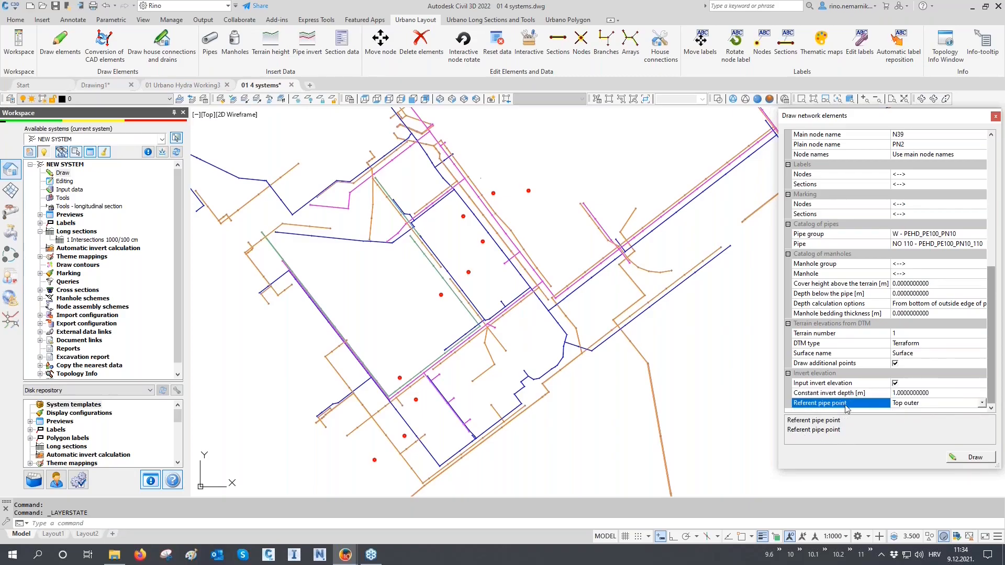
Step: Draw the new pipeline with nodes at the ten red help points, from the southwestern one to the northeastern one, and close the drawing settings
{"action": "left_click", "coordinate": [959, 458]}
{"action": "middle_click_drag", "start_coordinate": [442, 460], "coordinate": [494, 429]}
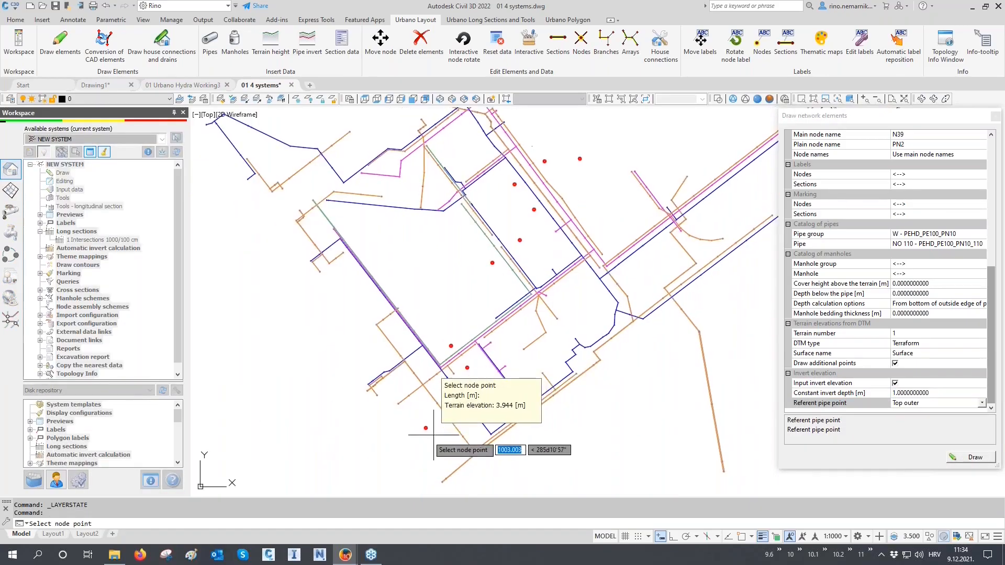
{"action": "scroll", "coordinate": [434, 434], "scroll_direction": "up", "scroll_amount": 2}
{"action": "left_click", "coordinate": [424, 424]}
{"action": "left_click", "coordinate": [472, 386]}
{"action": "scroll", "coordinate": [483, 351], "scroll_direction": "up", "scroll_amount": 2}
{"action": "left_click", "coordinate": [494, 314]}
{"action": "left_click", "coordinate": [453, 258]}
{"action": "middle_click_drag", "start_coordinate": [484, 213], "coordinate": [442, 401]}
{"action": "left_click", "coordinate": [517, 236]}
{"action": "middle_click_drag", "start_coordinate": [516, 235], "coordinate": [482, 409]}
{"action": "left_click", "coordinate": [552, 352]}
{"action": "left_click", "coordinate": [589, 273]}
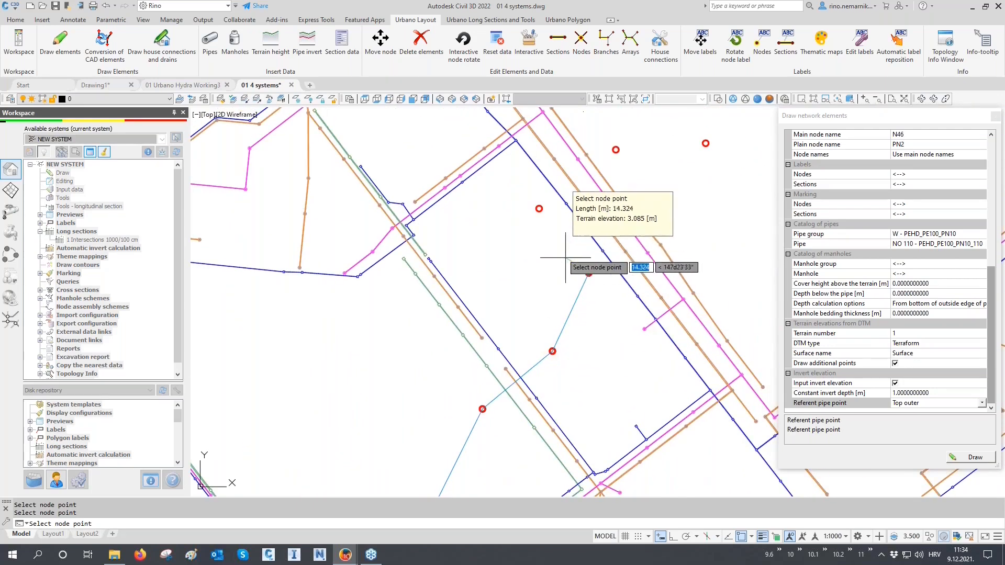
{"action": "left_click", "coordinate": [538, 208]}
{"action": "middle_click_drag", "start_coordinate": [538, 208], "coordinate": [484, 352]}
{"action": "left_click", "coordinate": [561, 293]}
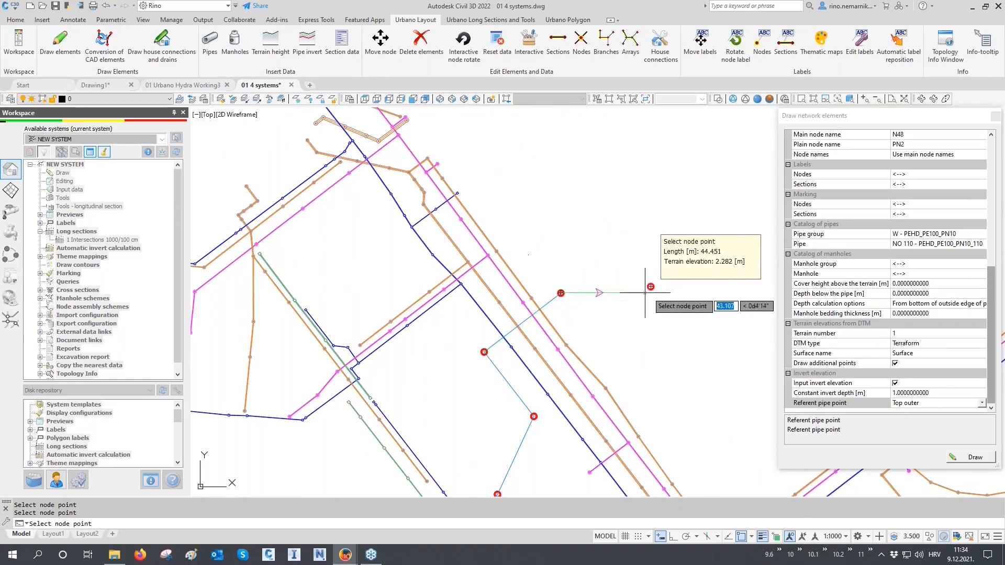
{"action": "left_click", "coordinate": [649, 285]}
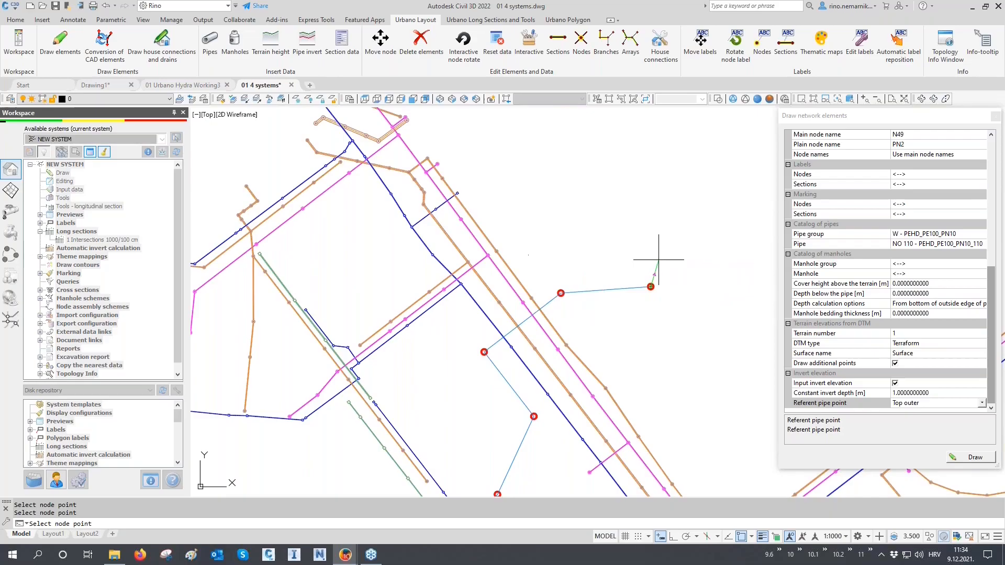
{"action": "key", "text": "Return"}
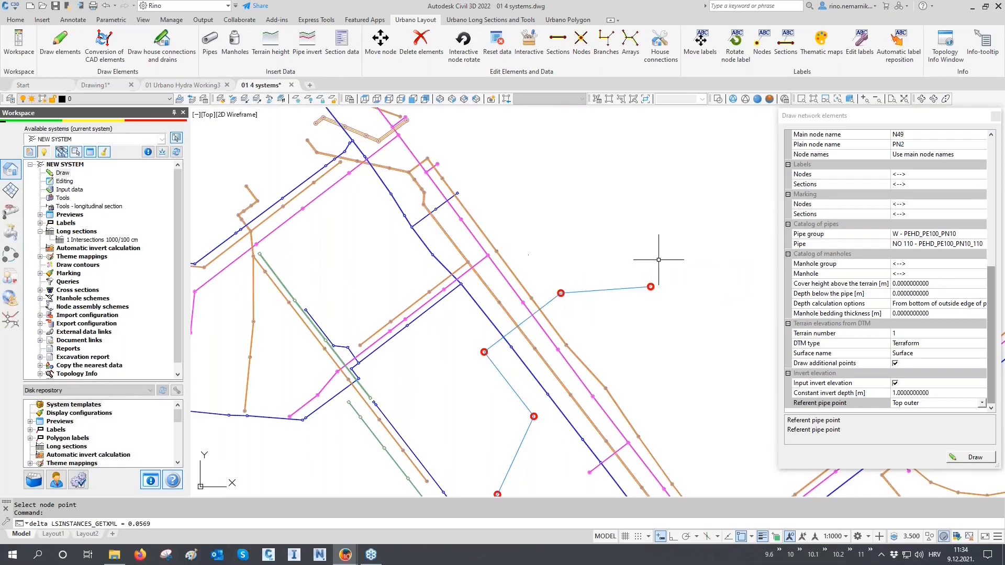
{"action": "left_click", "coordinate": [995, 117]}
Step: Draw the longitudinal section of the new pipeline with the definition 1 Intersections 1000/100 cm, placing it just above the pipeline's northeastern end
{"action": "left_click", "coordinate": [116, 241]}
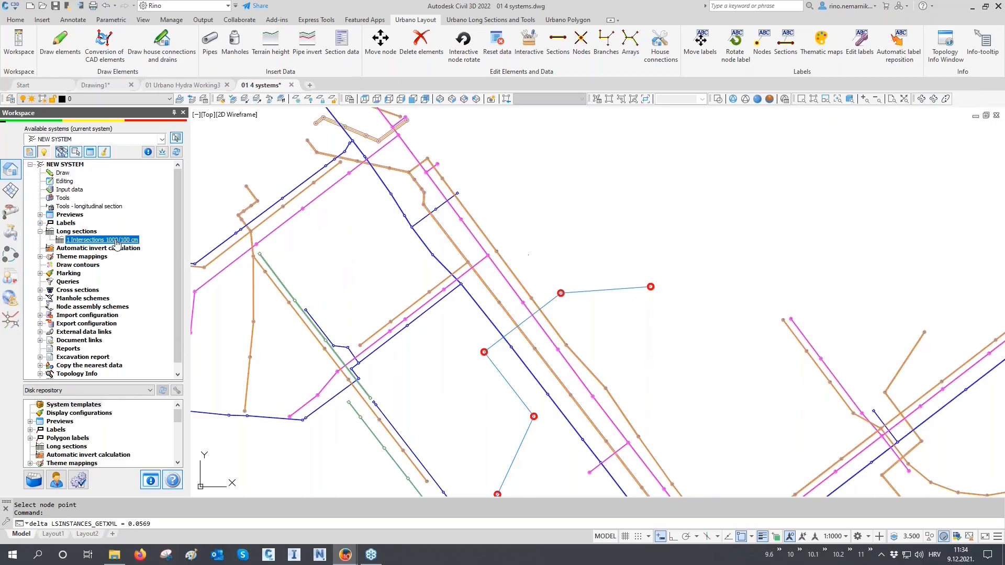
{"action": "double_click", "coordinate": [116, 241]}
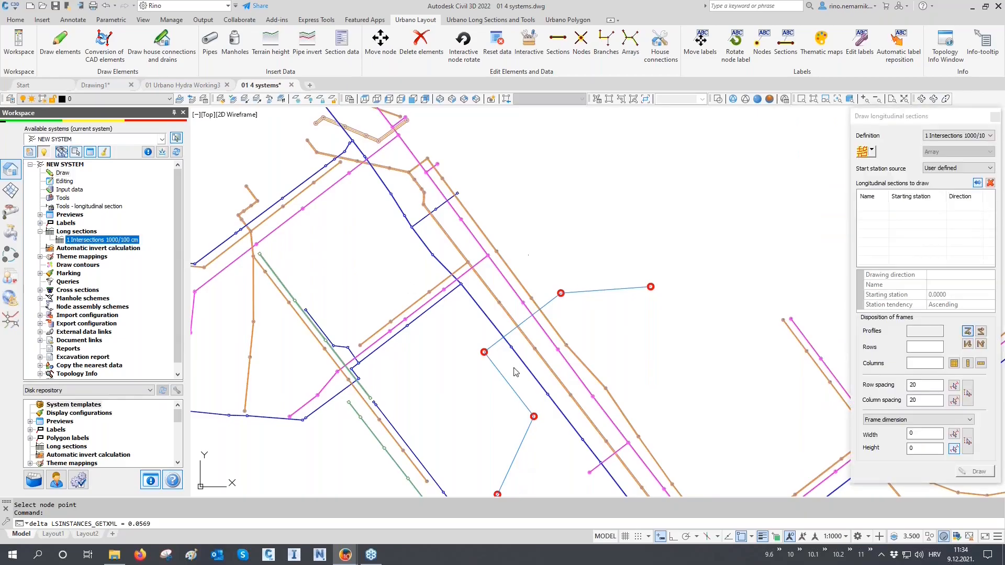
{"action": "left_click", "coordinate": [862, 153]}
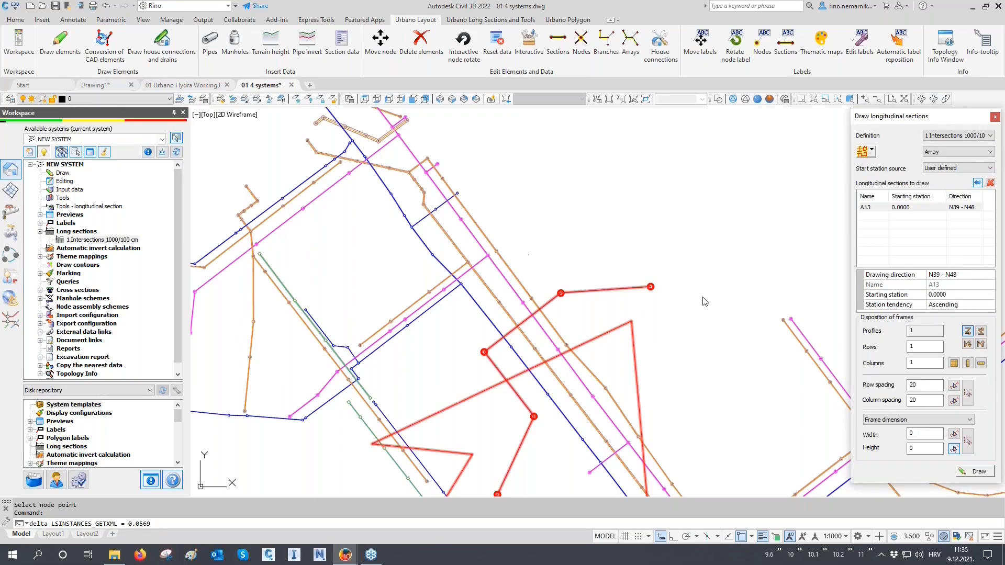
{"action": "left_click", "coordinate": [975, 471]}
{"action": "left_click", "coordinate": [540, 250]}
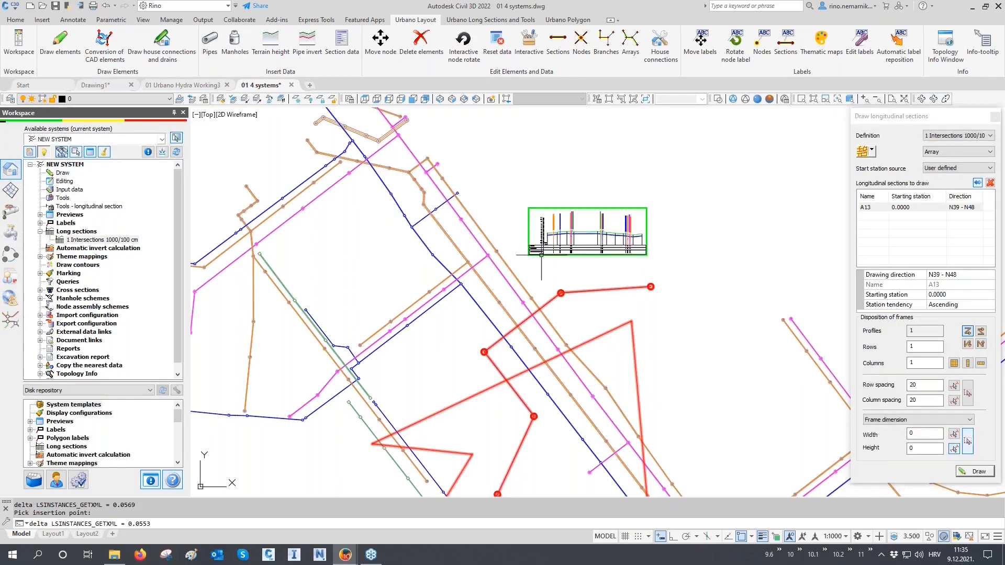
{"action": "left_click", "coordinate": [995, 116]}
Step: Examine the new longitudinal section, comparing the pipe's invert line with the crossing storm, water, sanitary and drainage pipes
{"action": "middle_click_drag", "start_coordinate": [708, 255], "coordinate": [704, 240]}
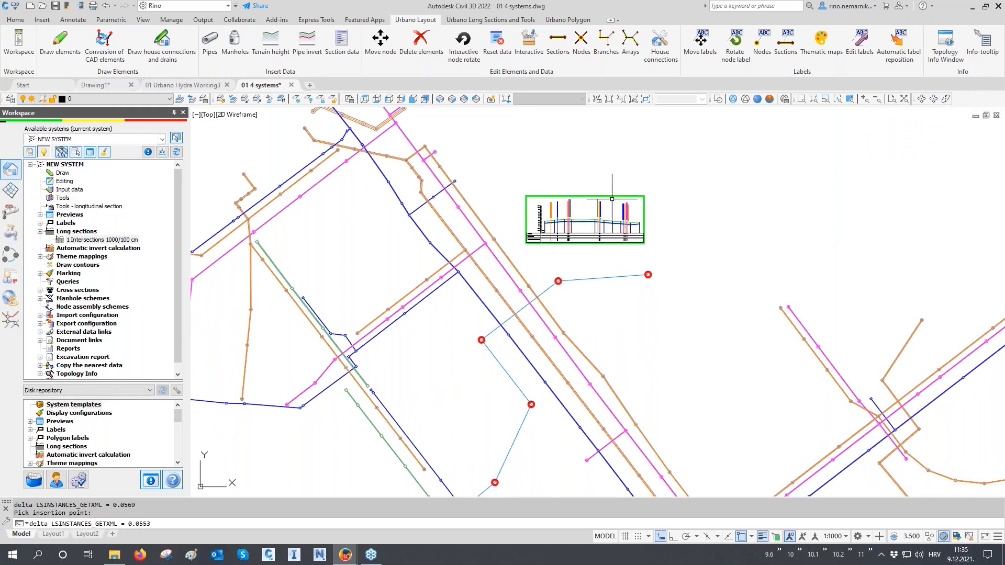
{"action": "scroll", "coordinate": [612, 198], "scroll_direction": "up", "scroll_amount": 6}
{"action": "scroll", "coordinate": [374, 234], "scroll_direction": "up", "scroll_amount": 2}
{"action": "middle_click_drag", "start_coordinate": [374, 234], "coordinate": [370, 249]}
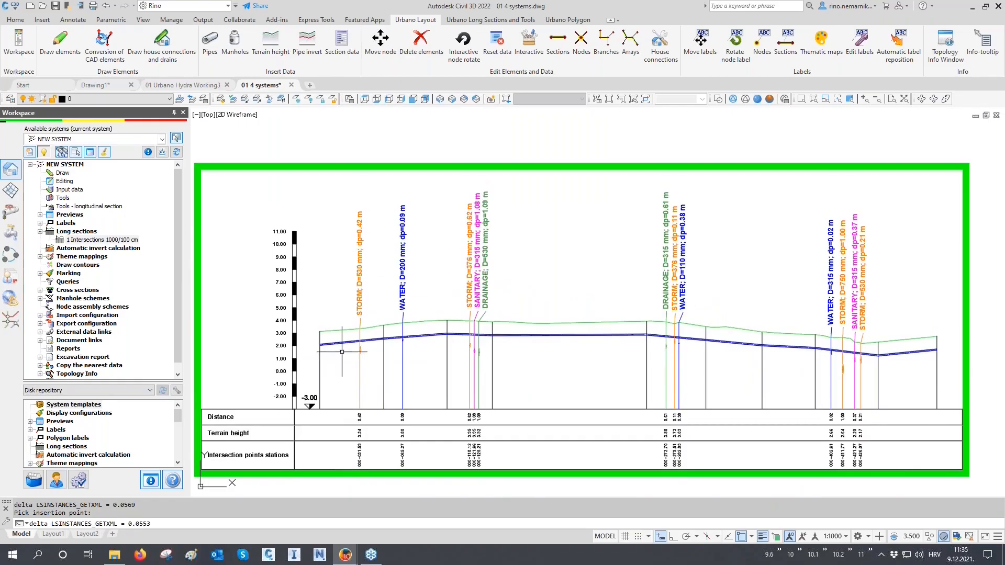
{"action": "scroll", "coordinate": [321, 346], "scroll_direction": "up", "scroll_amount": 6}
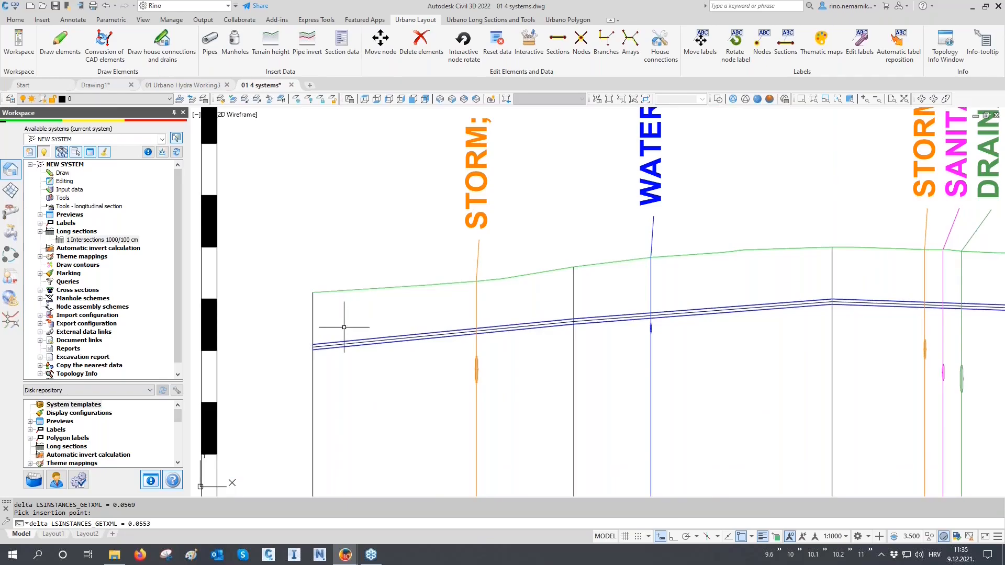
{"action": "scroll", "coordinate": [344, 337], "scroll_direction": "up", "scroll_amount": 2}
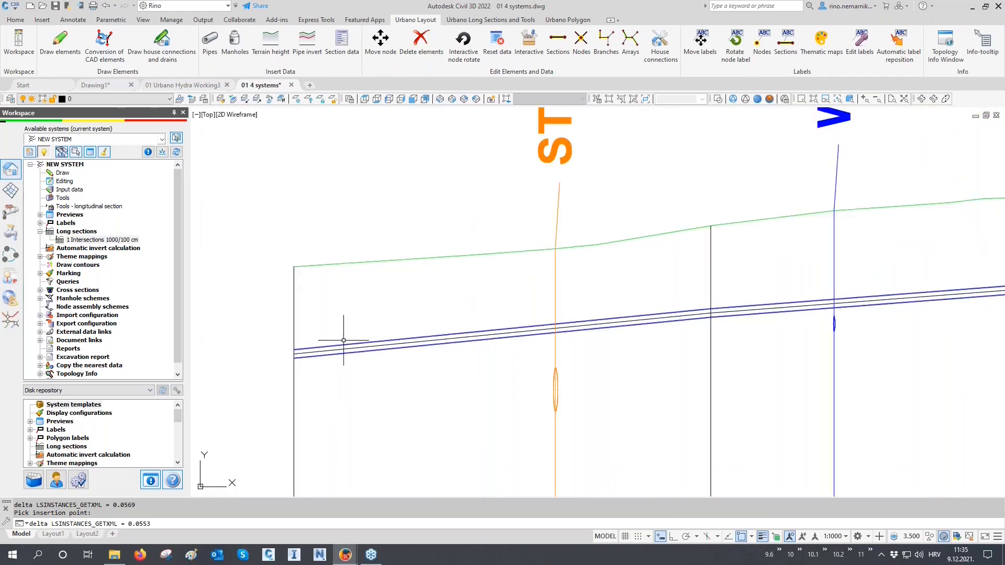
{"action": "scroll", "coordinate": [338, 345], "scroll_direction": "down", "scroll_amount": 8}
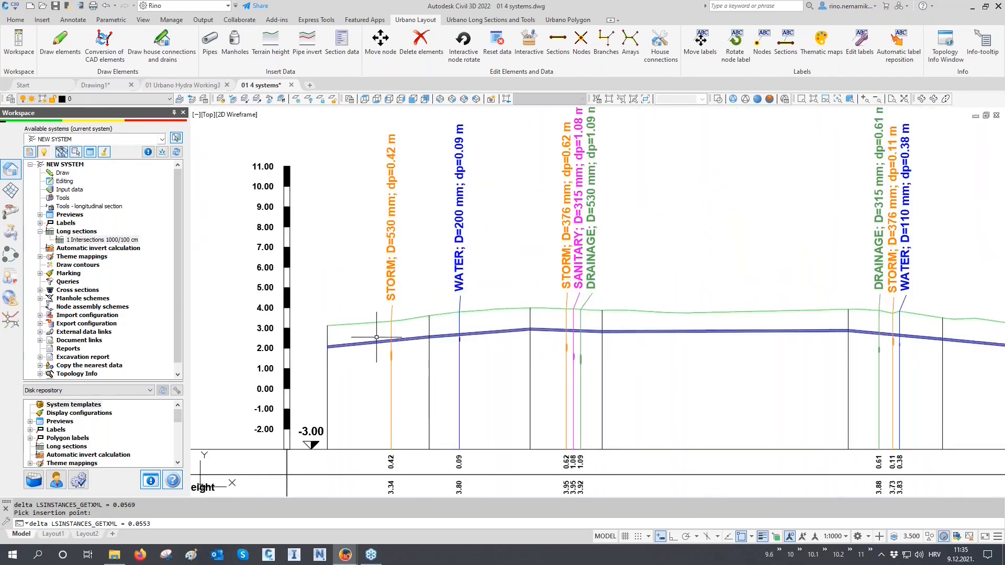
Step: Examine the crossing labels along the whole longitudinal section and the distance, terrain height and intersection points stations rows of its table
{"action": "scroll", "coordinate": [414, 246], "scroll_direction": "up", "scroll_amount": 2}
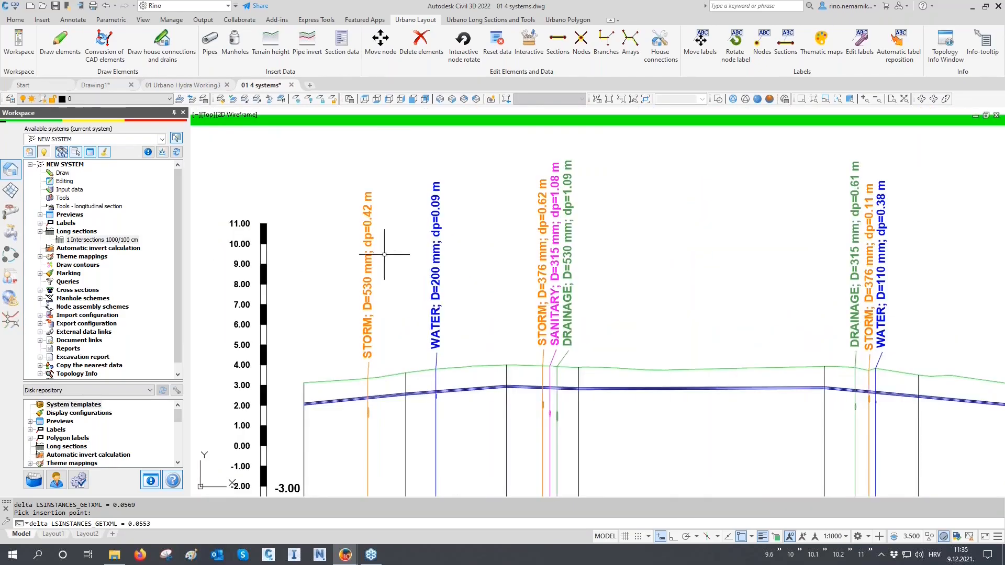
{"action": "middle_click_drag", "start_coordinate": [480, 327], "coordinate": [407, 324]}
{"action": "middle_click_drag", "start_coordinate": [648, 326], "coordinate": [510, 322]}
{"action": "middle_click_drag", "start_coordinate": [768, 334], "coordinate": [623, 334]}
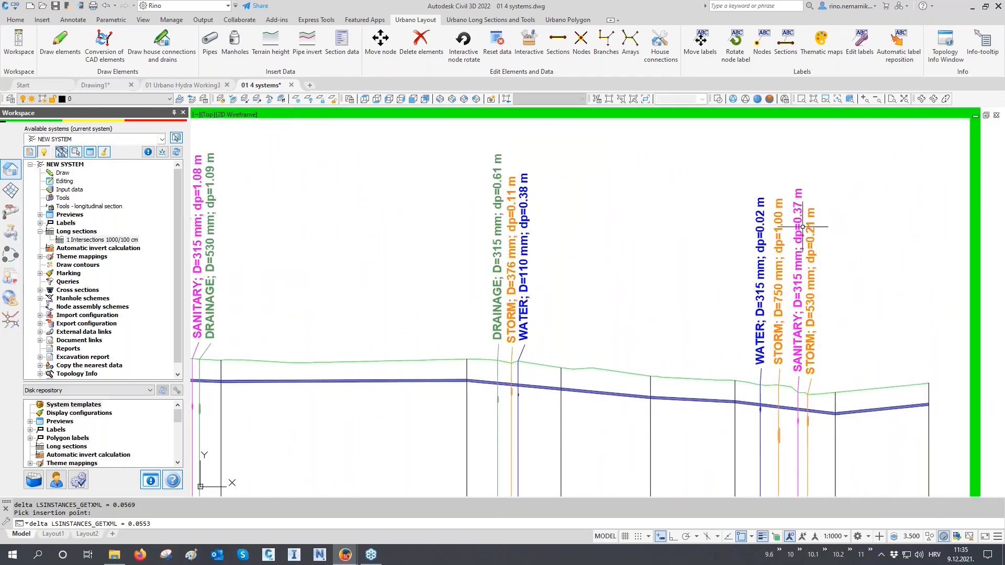
{"action": "scroll", "coordinate": [537, 327], "scroll_direction": "down", "scroll_amount": 6}
{"action": "scroll", "coordinate": [430, 341], "scroll_direction": "up", "scroll_amount": 10}
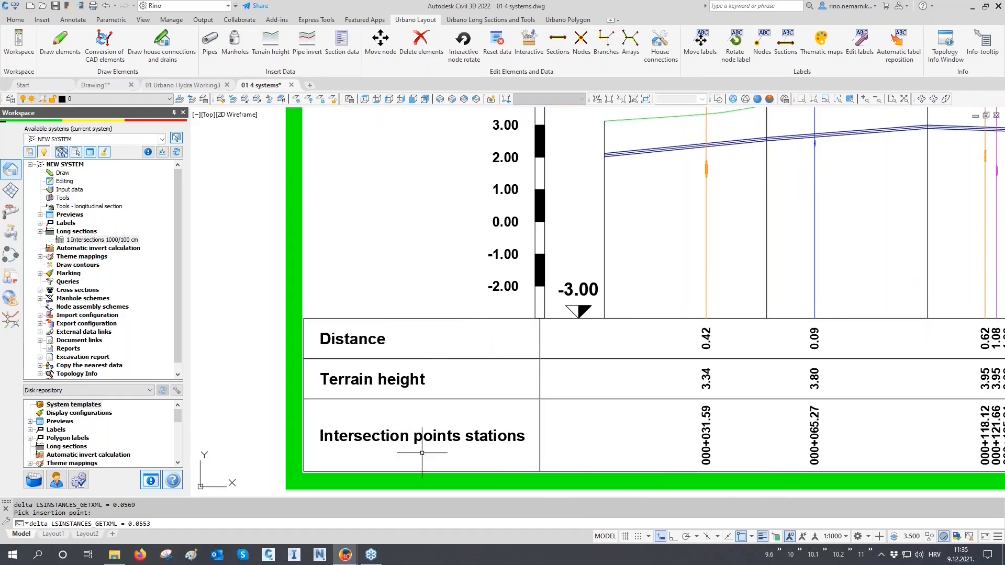
{"action": "scroll", "coordinate": [388, 435], "scroll_direction": "down", "scroll_amount": 2}
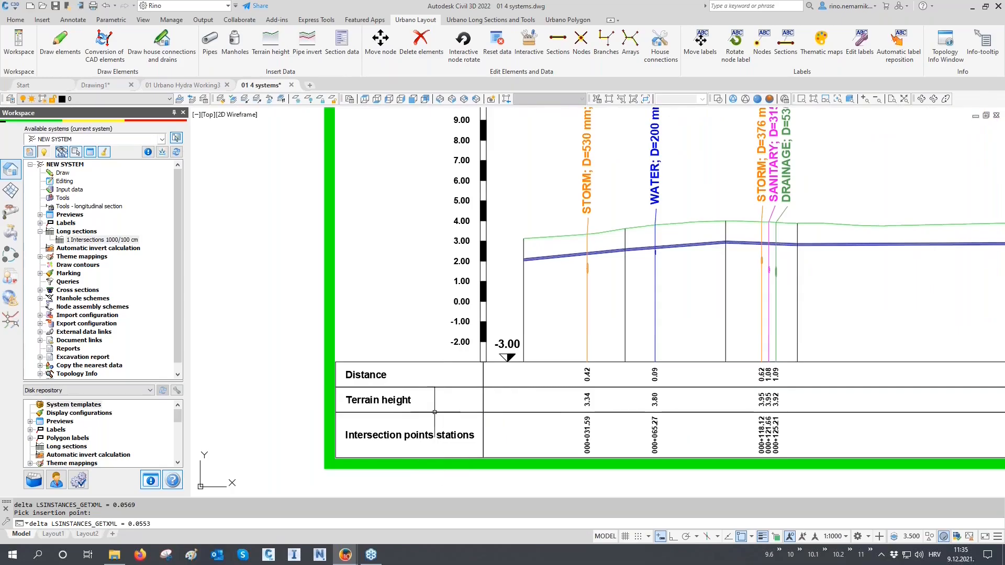
{"action": "scroll", "coordinate": [434, 412], "scroll_direction": "down", "scroll_amount": 2}
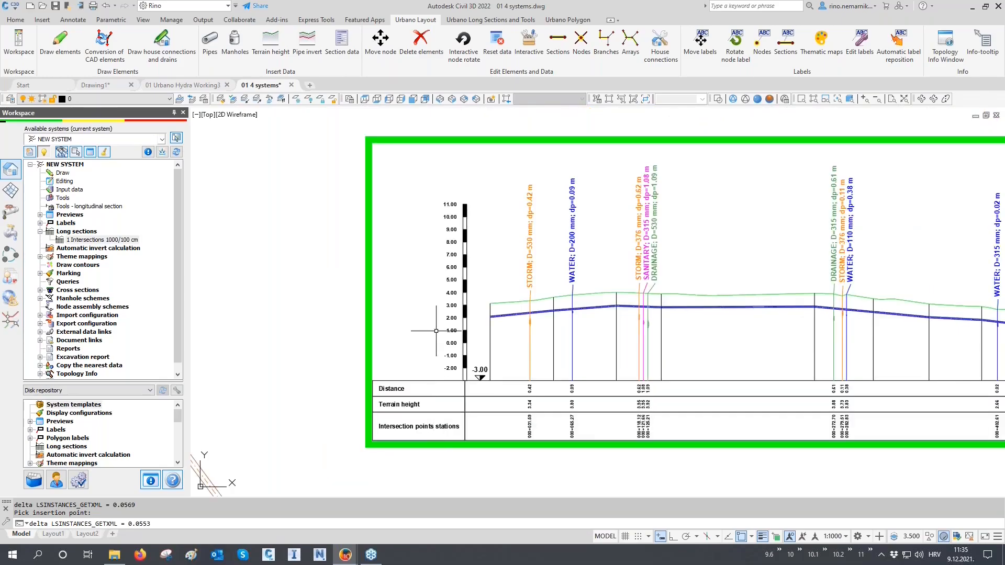
{"action": "scroll", "coordinate": [436, 331], "scroll_direction": "down", "scroll_amount": 5}
{"action": "middle_click_drag", "start_coordinate": [443, 388], "coordinate": [546, 223]}
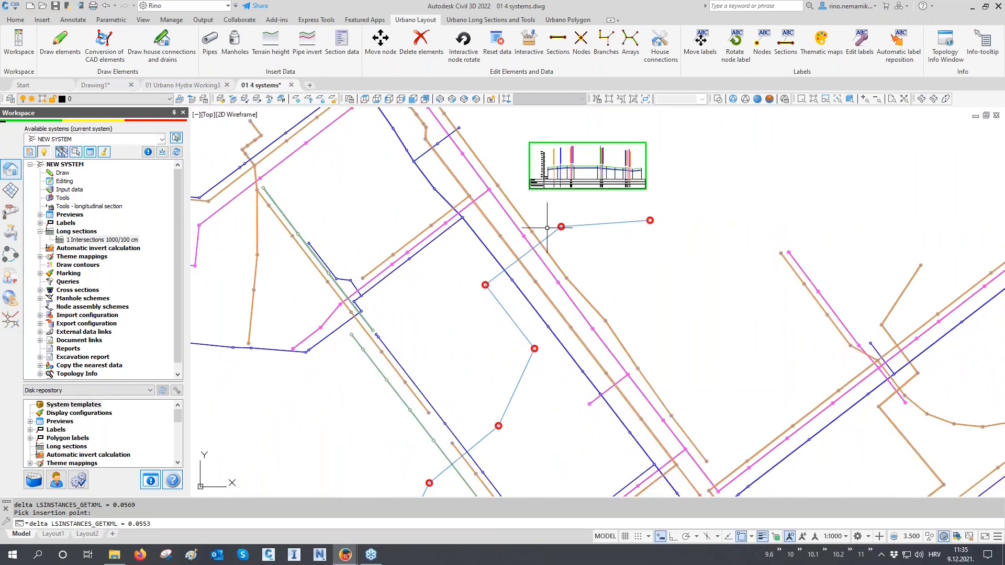
Step: Restore the named viewport configuration 01 Intersection dynamics and activate the viewport with the longitudinal section at the storm, sanitary and drainage crossings
{"action": "left_click", "coordinate": [598, 101]}
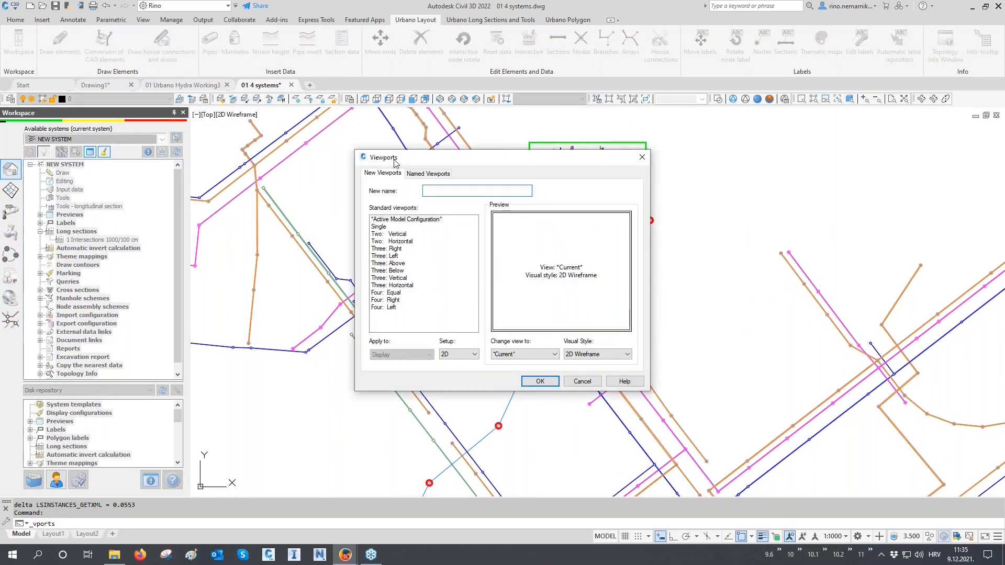
{"action": "left_click", "coordinate": [425, 174]}
{"action": "left_click", "coordinate": [407, 230]}
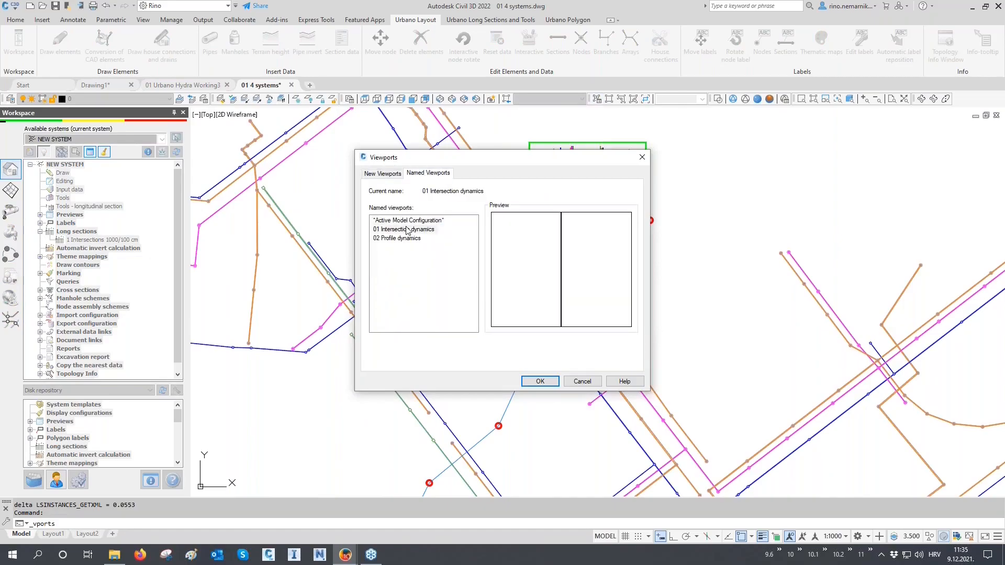
{"action": "left_click", "coordinate": [541, 382]}
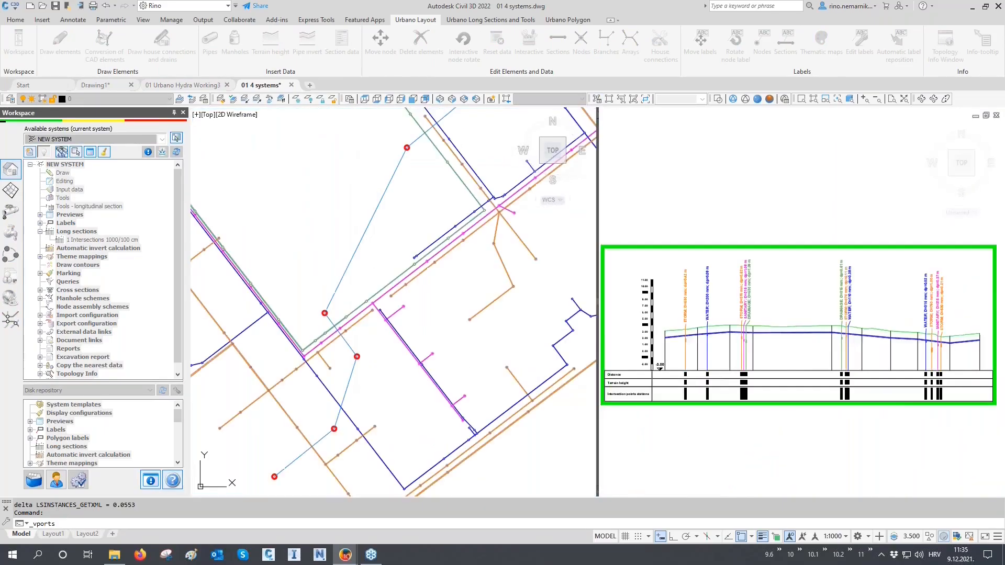
{"action": "left_click", "coordinate": [699, 471]}
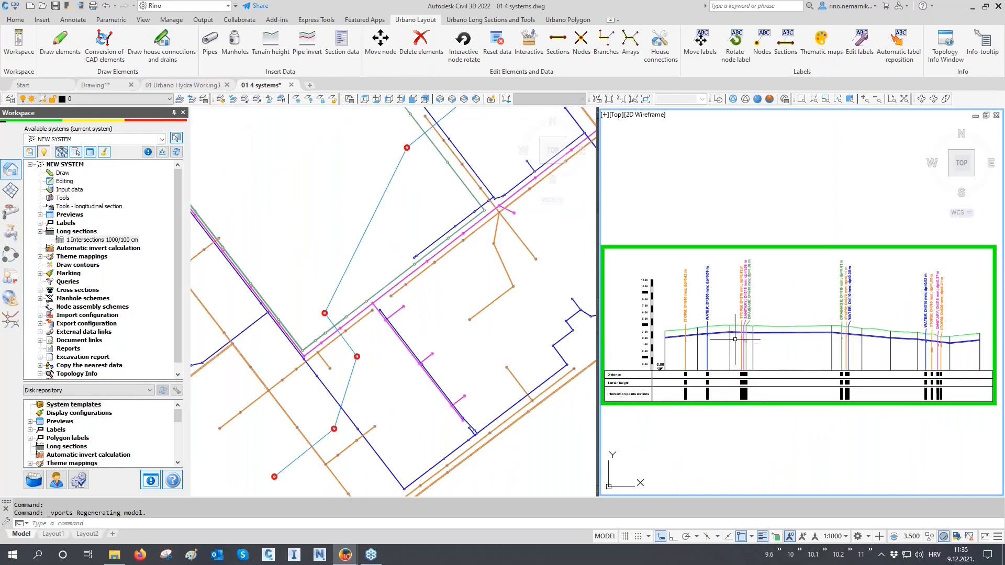
{"action": "scroll", "coordinate": [735, 339], "scroll_direction": "up", "scroll_amount": 6}
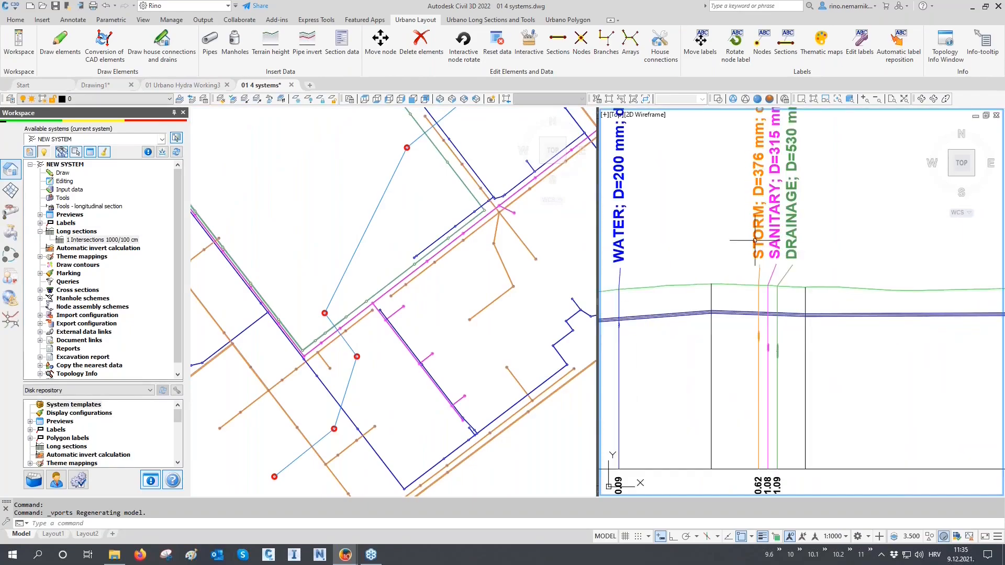
Step: With object snap off, move the pipeline node northwest of the drainage pipe across the corridor to just east of the short water pipe's northern end
{"action": "left_click", "coordinate": [389, 398]}
{"action": "scroll", "coordinate": [301, 336], "scroll_direction": "up", "scroll_amount": 2}
{"action": "scroll", "coordinate": [301, 336], "scroll_direction": "up", "scroll_amount": 2}
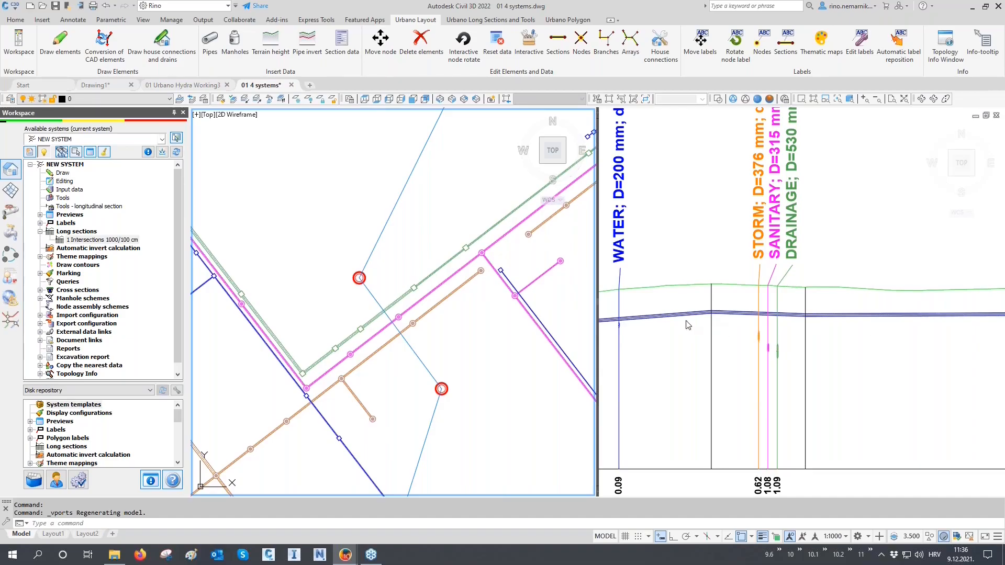
{"action": "left_click", "coordinate": [381, 39]}
{"action": "key", "text": "F3"}
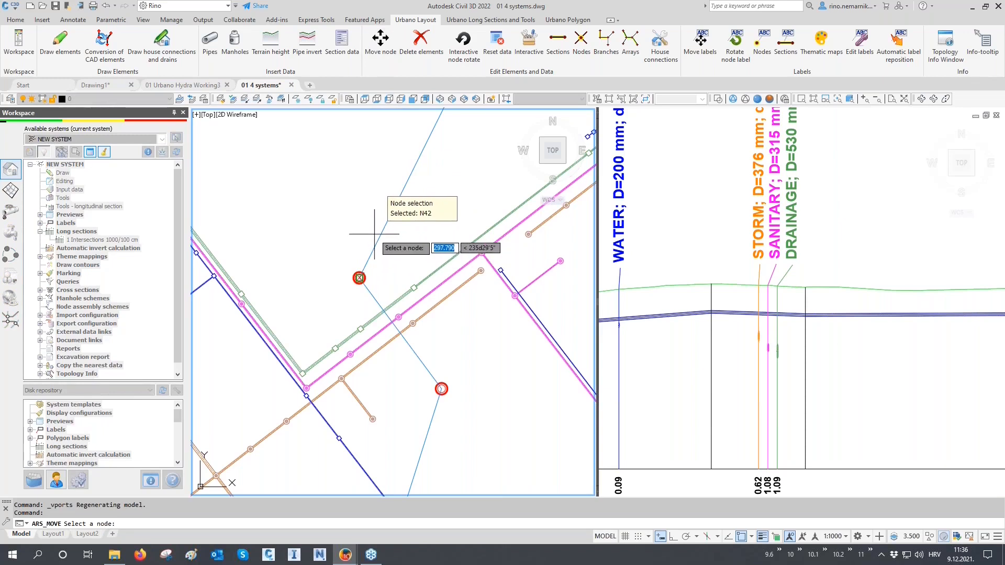
{"action": "left_click", "coordinate": [358, 277]}
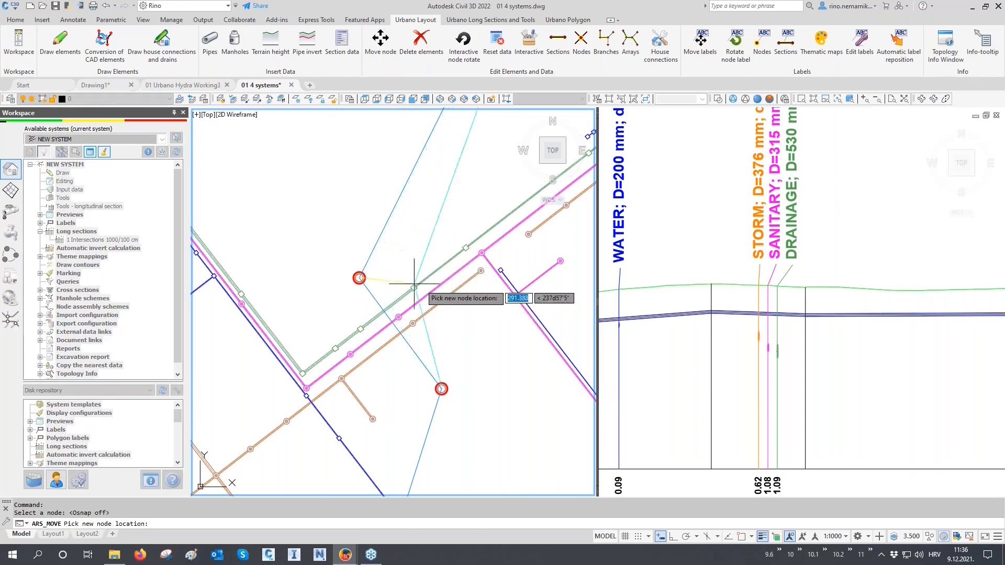
{"action": "left_click", "coordinate": [514, 266]}
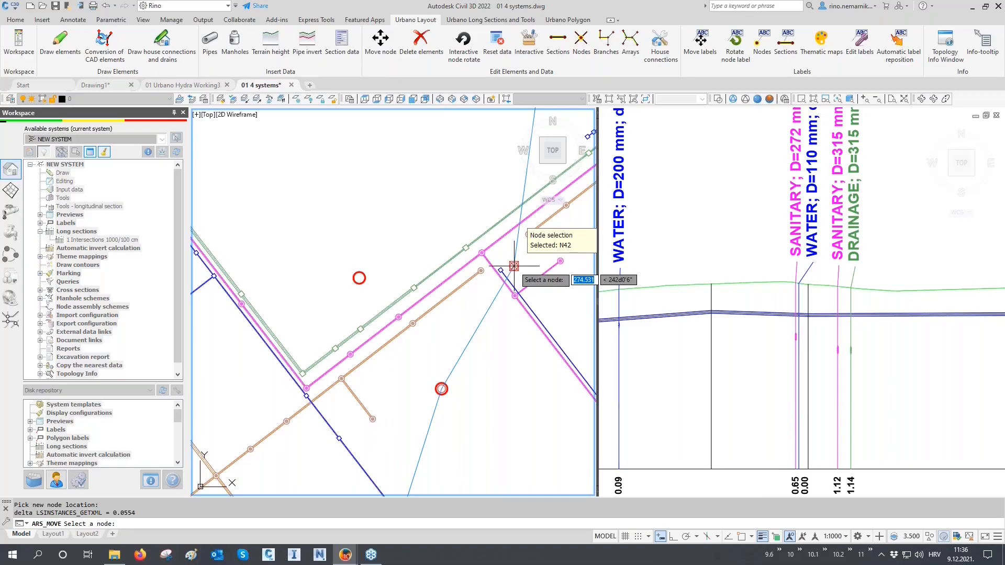
Step: Move the same node southwest beyond the water main, and return it to its original red help point with object snap on
{"action": "left_click", "coordinate": [514, 266]}
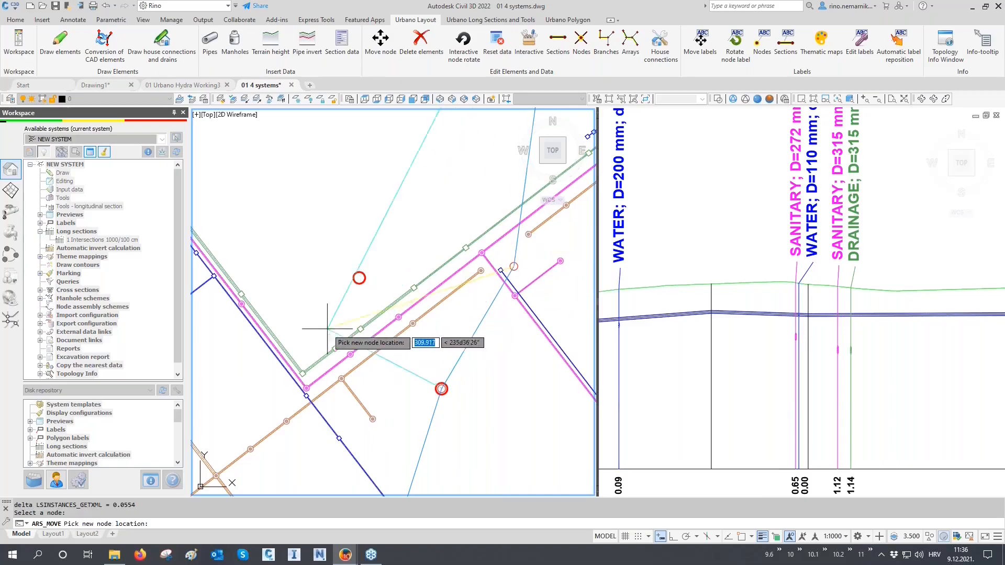
{"action": "left_click", "coordinate": [236, 355]}
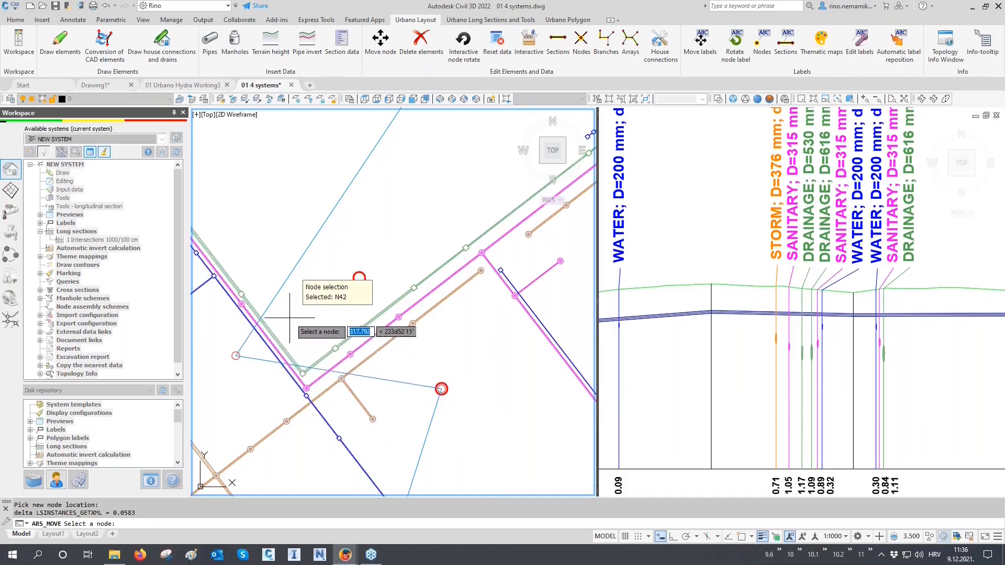
{"action": "left_click", "coordinate": [236, 355]}
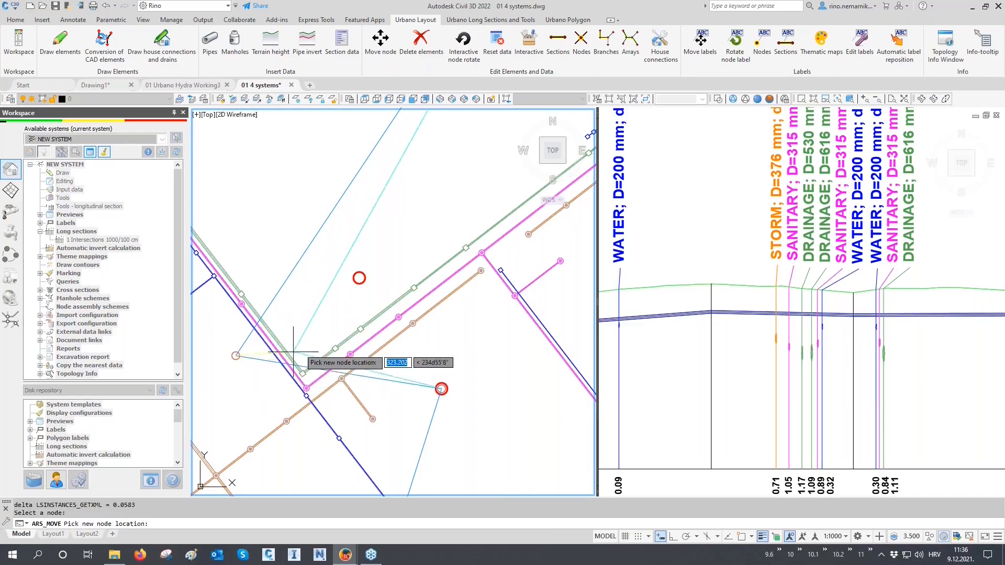
{"action": "key", "text": "F3"}
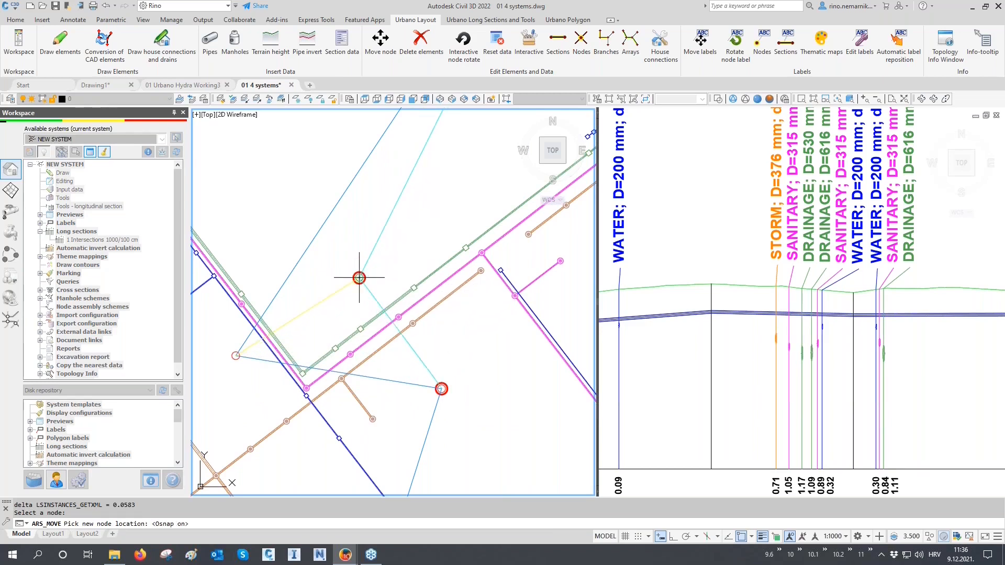
{"action": "left_click", "coordinate": [360, 278]}
{"action": "key", "text": "Return"}
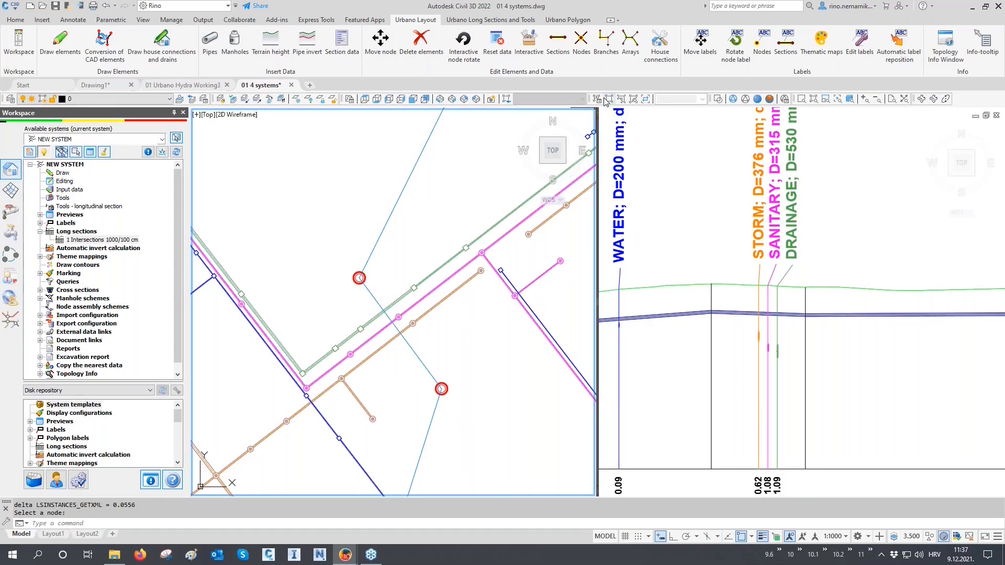
Step: Restore the named viewport configuration 02 Profile dynamics to show the plan beside three profile views
{"action": "left_click", "coordinate": [598, 100]}
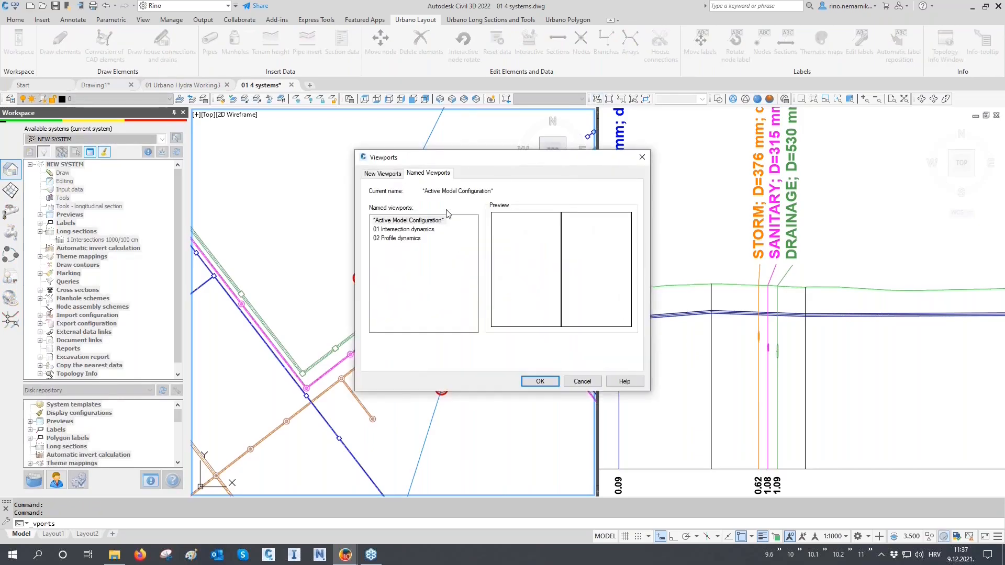
{"action": "left_click", "coordinate": [400, 239]}
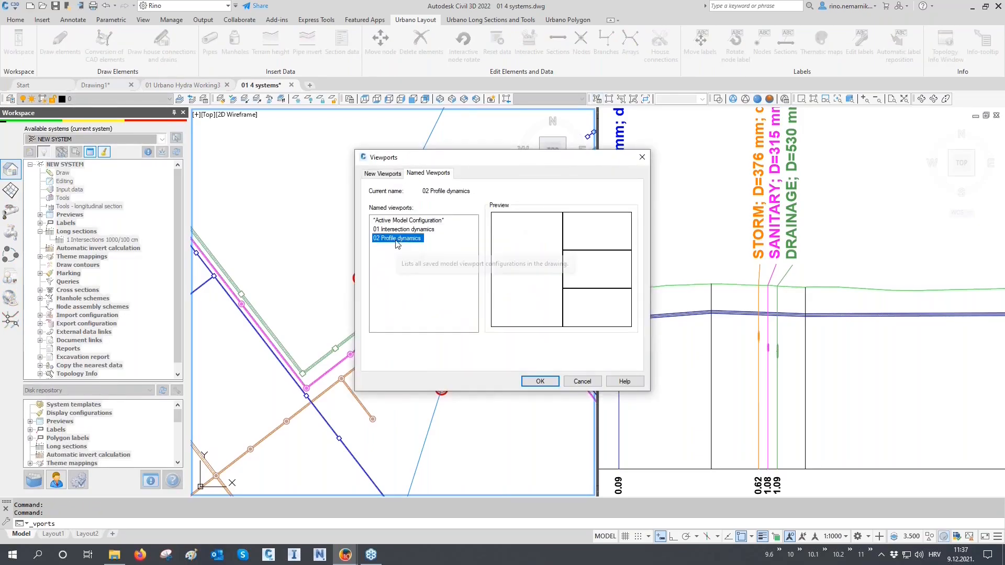
{"action": "left_click", "coordinate": [540, 381]}
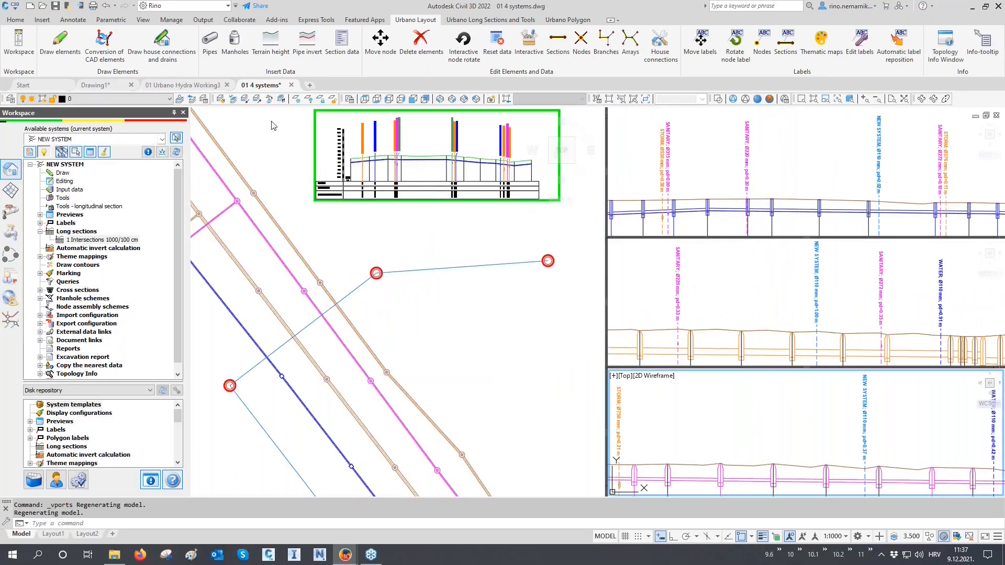
Step: Restore the layer state 04 Help frames
{"action": "left_click", "coordinate": [204, 99]}
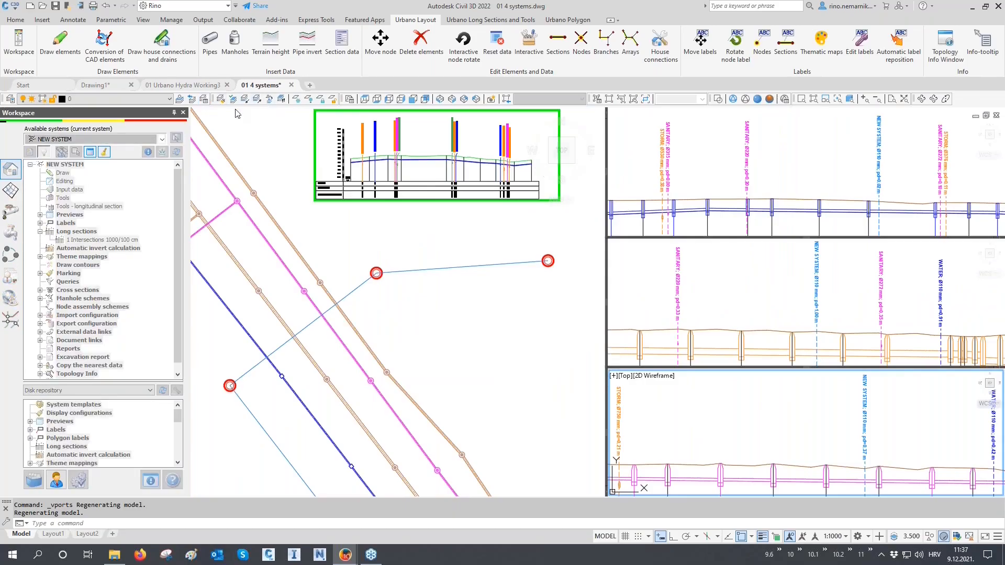
{"action": "left_click", "coordinate": [428, 221]}
{"action": "left_click", "coordinate": [497, 385]}
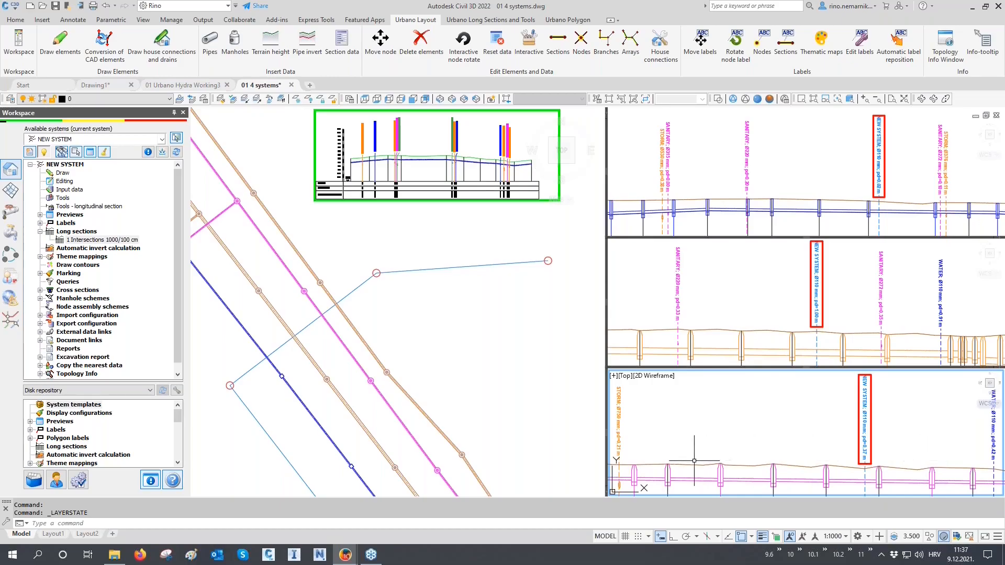
Step: Move the pipeline's second-to-last northeastern node west across the storm and sanitary pipes to a spot between the water and inner storm pipes
{"action": "left_click", "coordinate": [417, 323]}
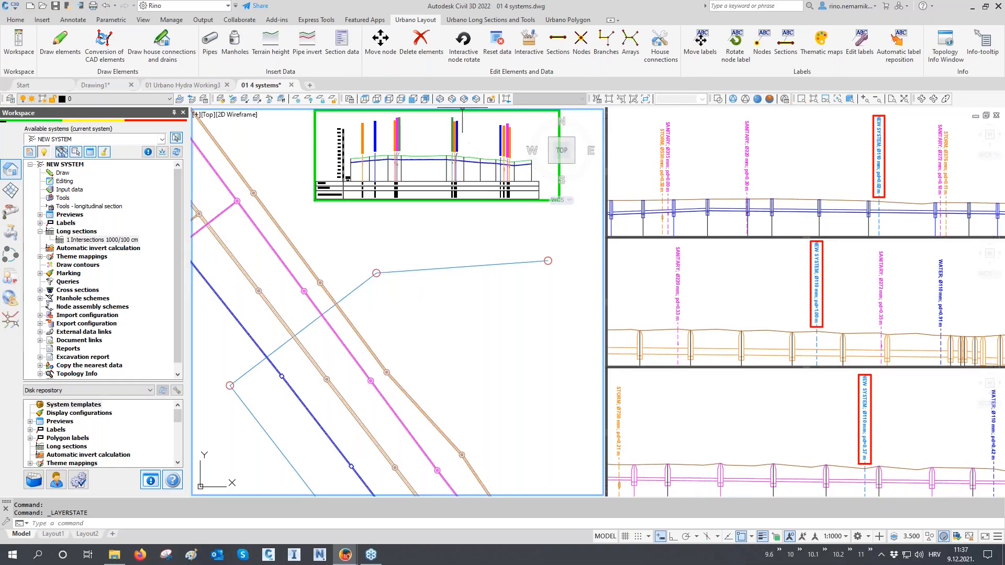
{"action": "left_click", "coordinate": [380, 41]}
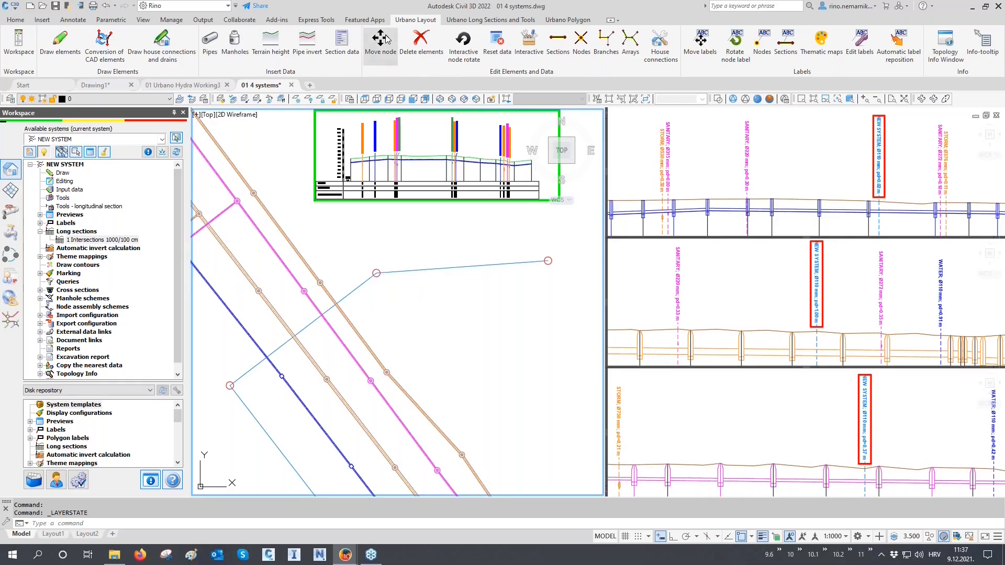
{"action": "left_click", "coordinate": [398, 259]}
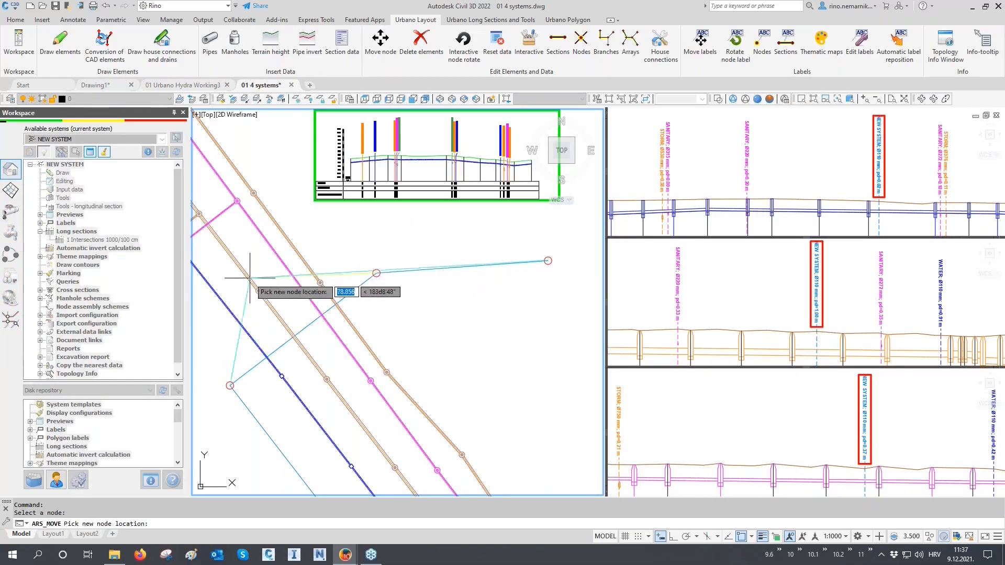
{"action": "left_click", "coordinate": [228, 286]}
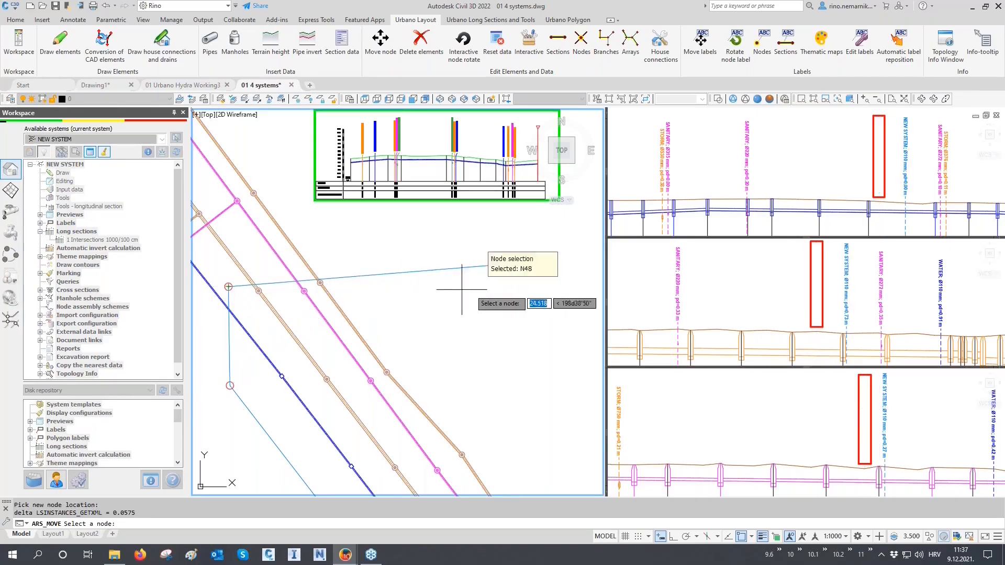
Step: With object snap off, move the northeastern end node between the water and storm pipes, and from there to just northeast of the outer storm pipe
{"action": "key", "text": "F3"}
{"action": "left_click", "coordinate": [549, 260]}
{"action": "left_click", "coordinate": [334, 422]}
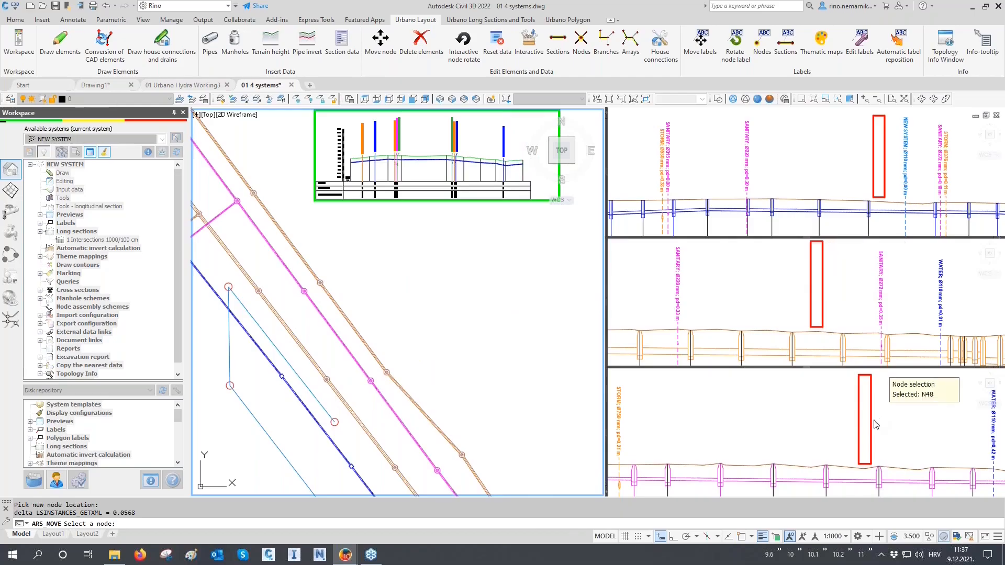
{"action": "left_click", "coordinate": [363, 375]}
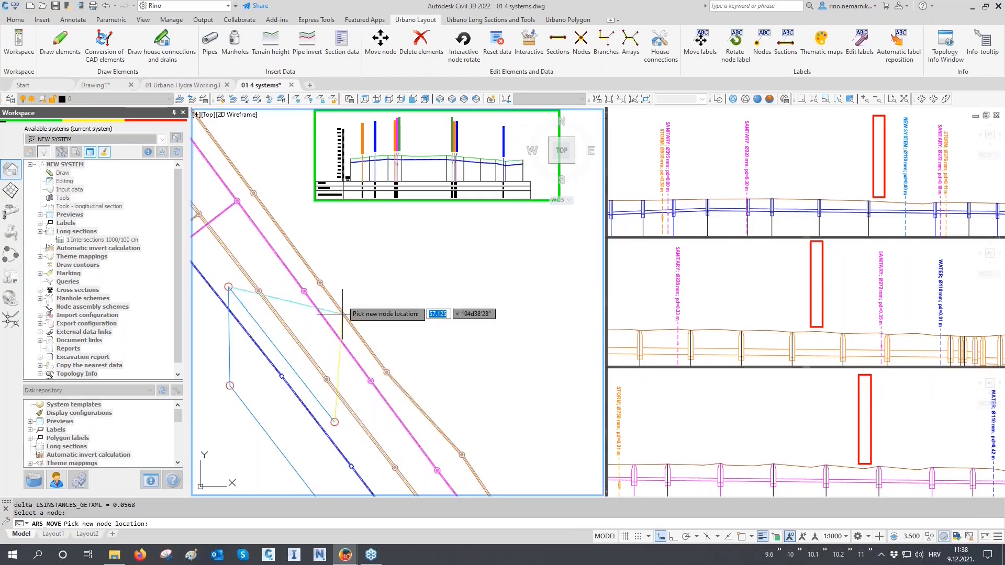
{"action": "left_click", "coordinate": [304, 226]}
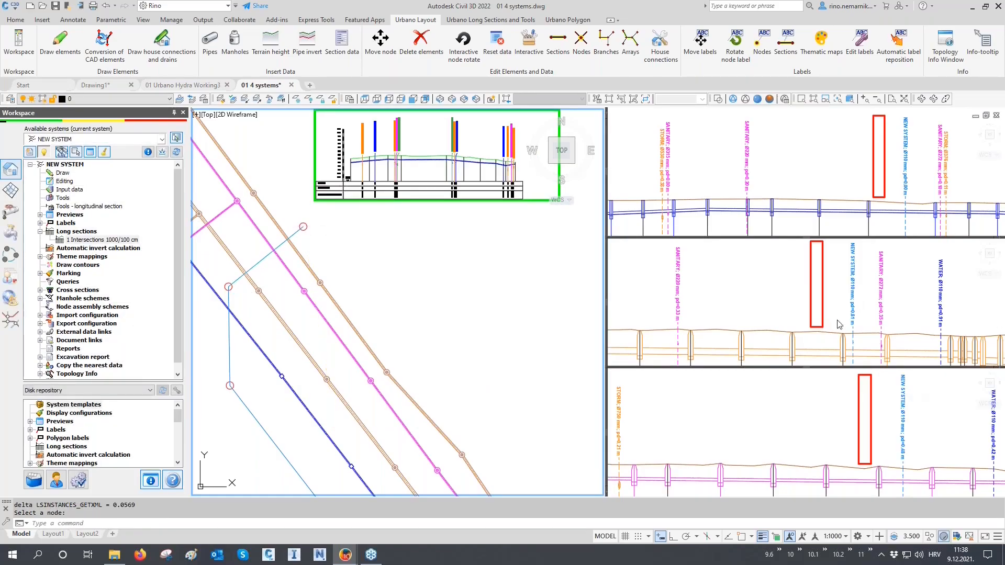
Step: Restore the layer state 05 Urbano layers and return the drawing to a single viewport
{"action": "left_click", "coordinate": [205, 99]}
{"action": "left_click", "coordinate": [432, 229]}
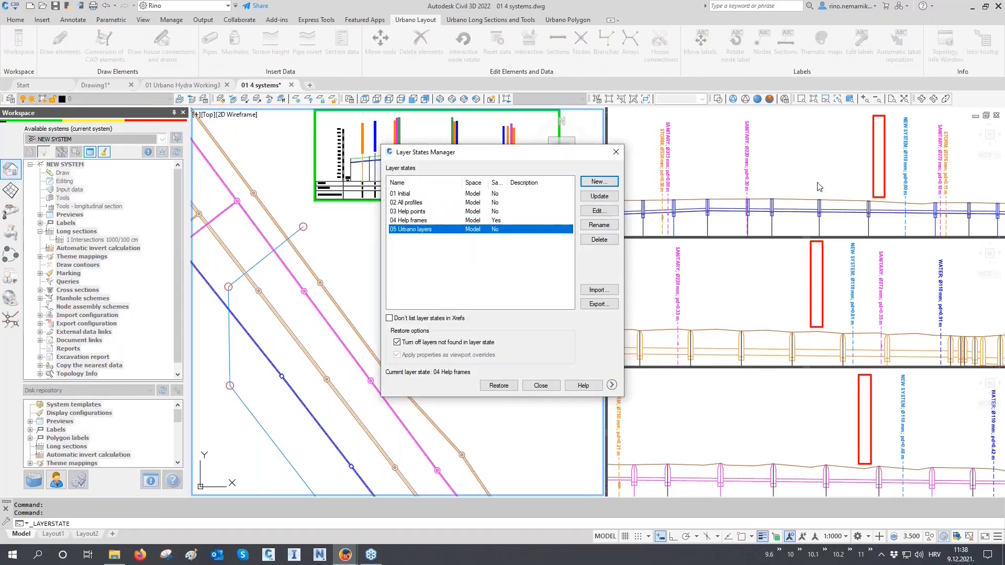
{"action": "left_click", "coordinate": [499, 386]}
{"action": "left_click", "coordinate": [516, 314]}
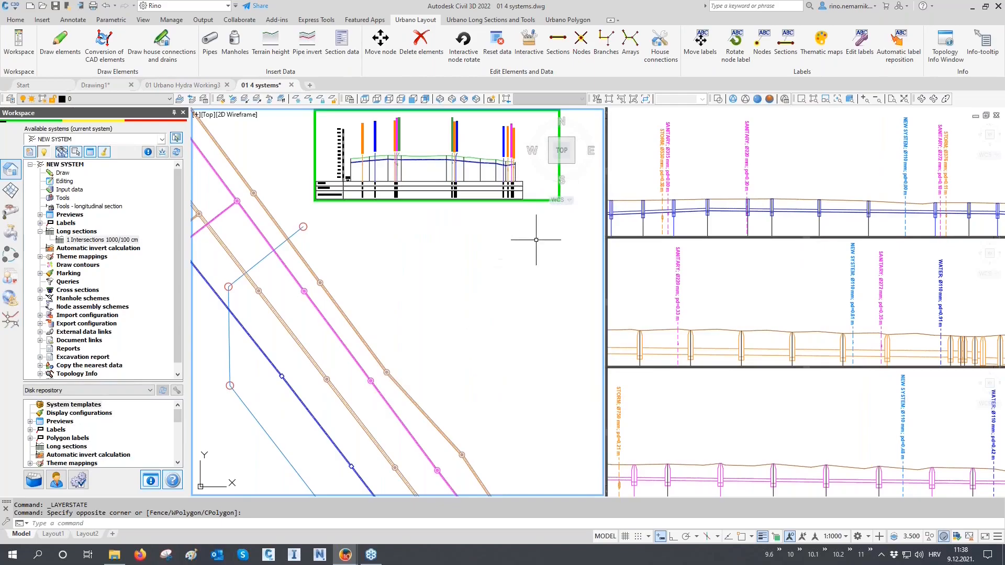
{"action": "left_click", "coordinate": [609, 99]}
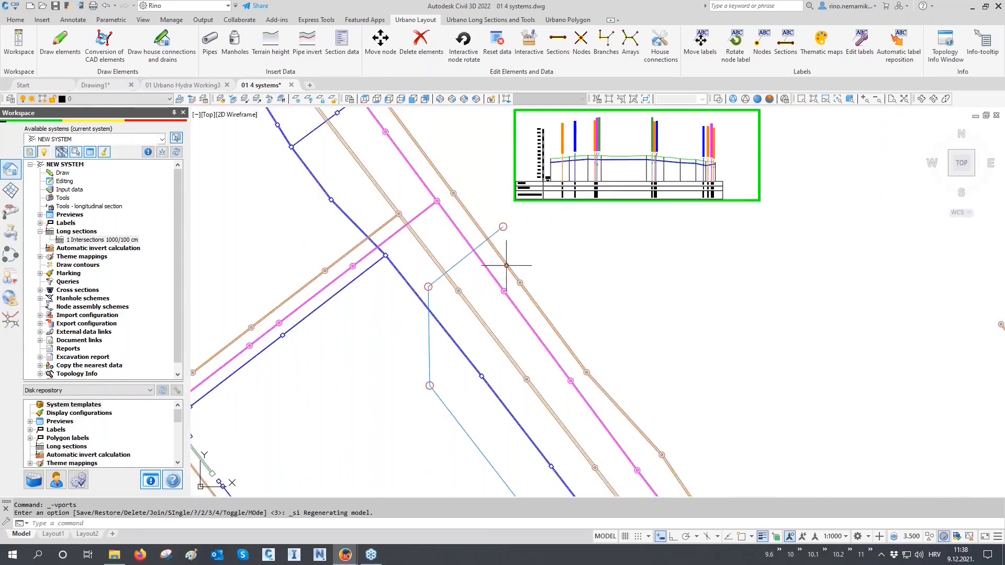
Step: Examine the pipeline crossings marked in the sanitary sewer longitudinal sections and in the overall network layout
{"action": "scroll", "coordinate": [540, 224], "scroll_direction": "down", "scroll_amount": 6}
{"action": "middle_click_drag", "start_coordinate": [540, 224], "coordinate": [499, 309]}
{"action": "scroll", "coordinate": [483, 300], "scroll_direction": "down", "scroll_amount": 2}
{"action": "scroll", "coordinate": [482, 301], "scroll_direction": "down", "scroll_amount": 3}
{"action": "scroll", "coordinate": [669, 231], "scroll_direction": "up", "scroll_amount": 8}
{"action": "scroll", "coordinate": [669, 231], "scroll_direction": "up", "scroll_amount": 10}
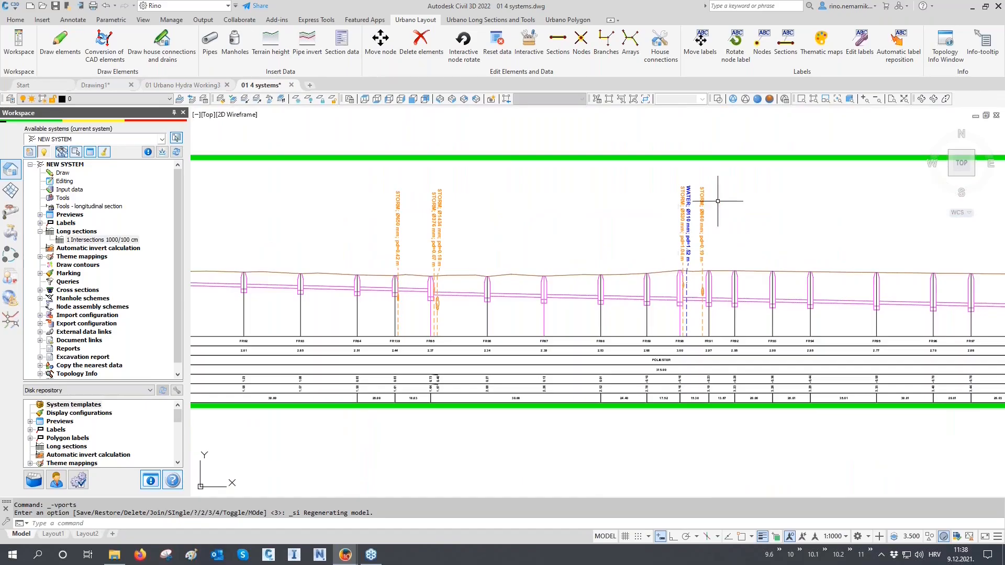
{"action": "scroll", "coordinate": [552, 203], "scroll_direction": "down", "scroll_amount": 5}
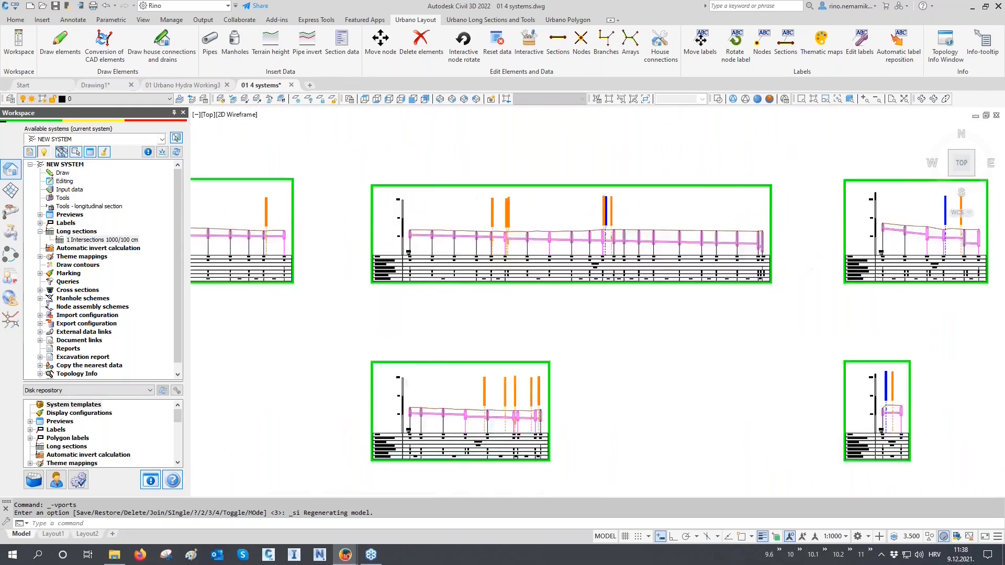
{"action": "scroll", "coordinate": [547, 264], "scroll_direction": "up", "scroll_amount": 7}
{"action": "scroll", "coordinate": [549, 266], "scroll_direction": "down", "scroll_amount": 7}
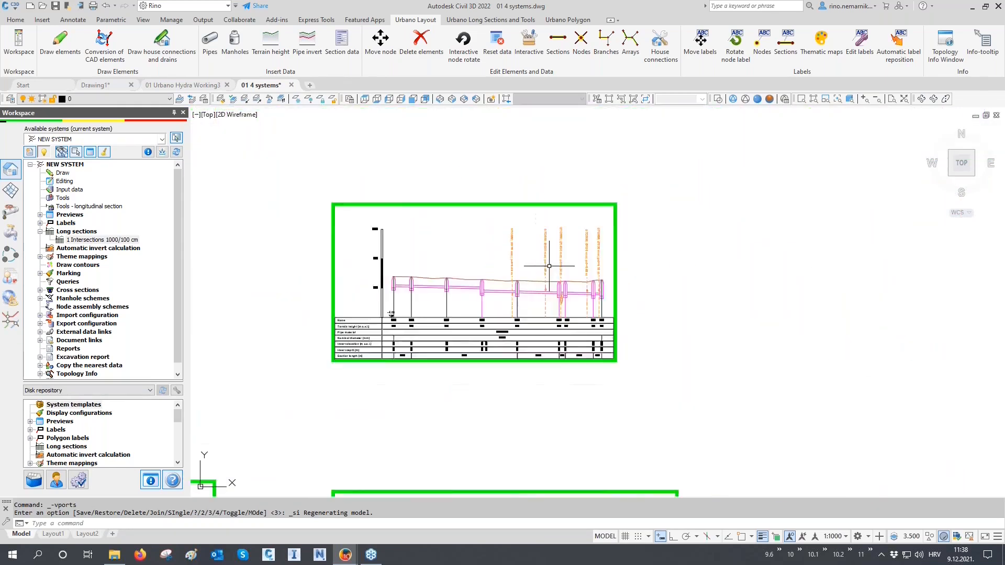
{"action": "scroll", "coordinate": [549, 274], "scroll_direction": "down", "scroll_amount": 4}
{"action": "middle_click_drag", "start_coordinate": [449, 374], "coordinate": [533, 293]}
{"action": "scroll", "coordinate": [391, 373], "scroll_direction": "up", "scroll_amount": 2}
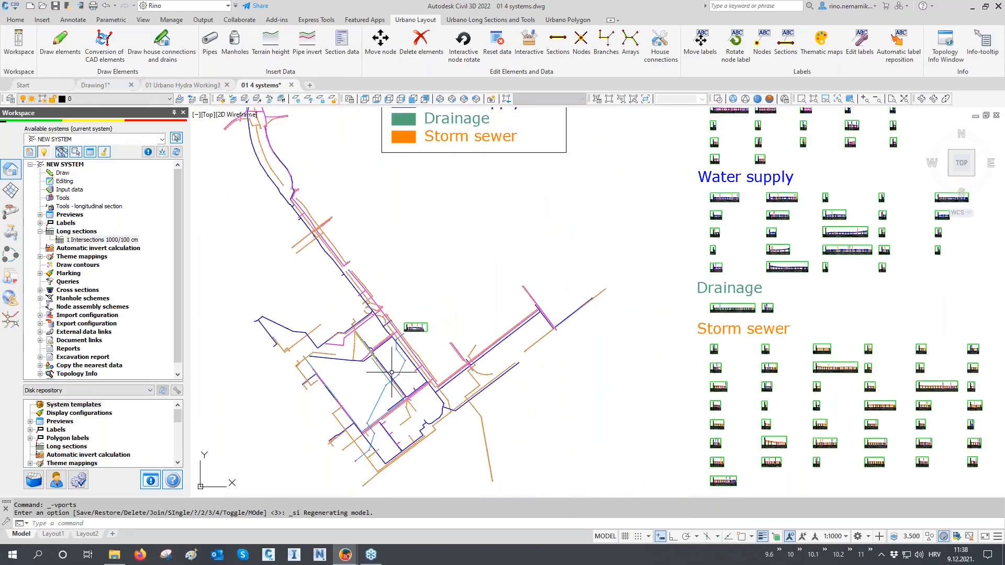
{"action": "key", "text": "Escape"}
{"action": "key", "text": "Escape"}
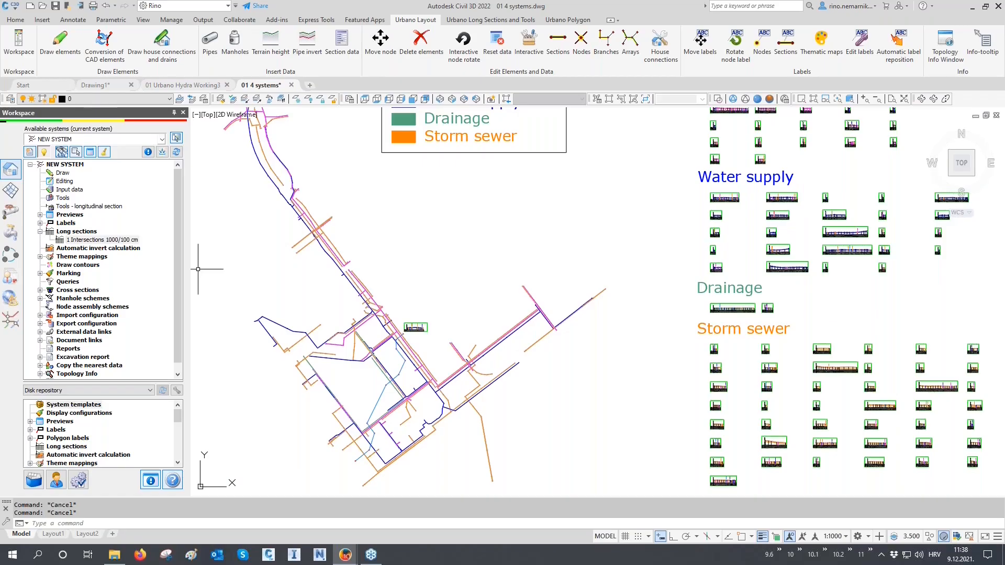
Step: In the intersection analysis system selection, add a definition named New vs ALL and make it current
{"action": "left_click", "coordinate": [11, 320]}
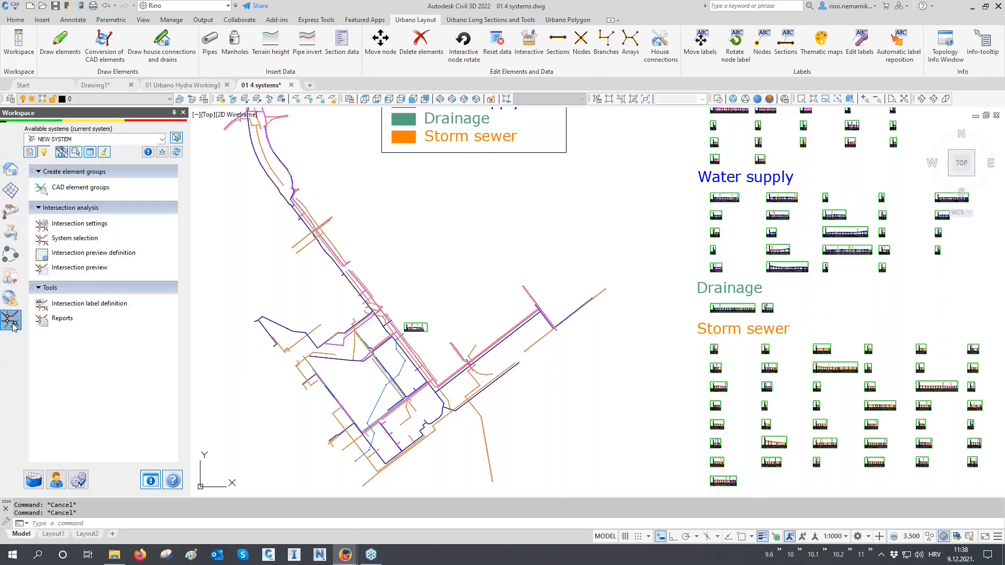
{"action": "left_click", "coordinate": [73, 239]}
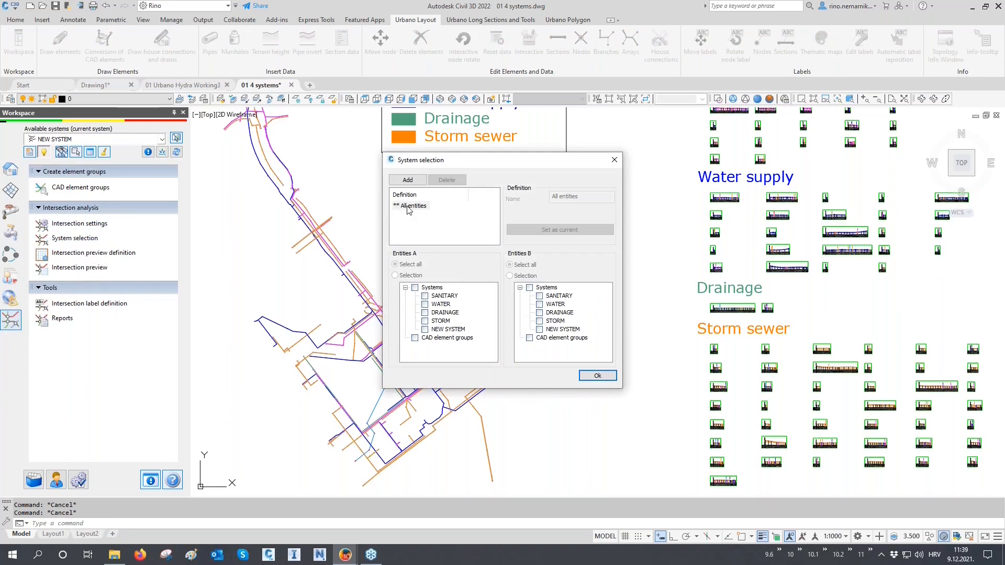
{"action": "left_click", "coordinate": [407, 180]}
{"action": "left_click", "coordinate": [576, 196]}
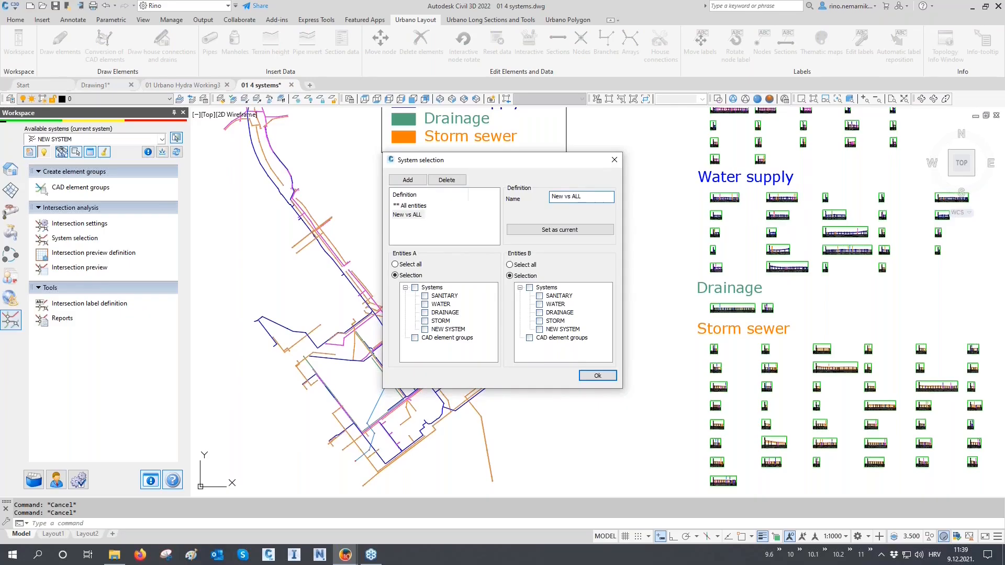
{"action": "left_click", "coordinate": [560, 230]}
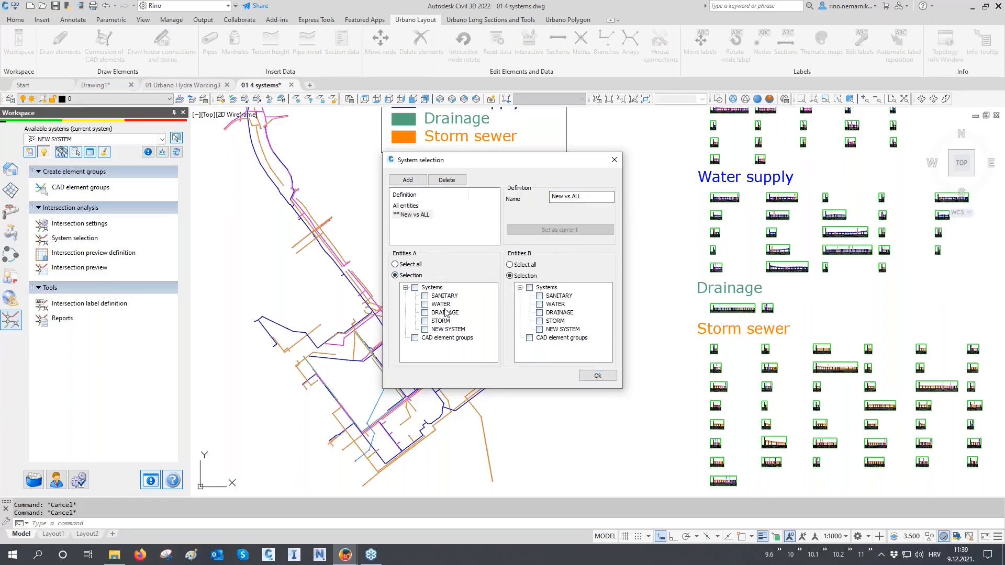
Step: Set NEW SYSTEM as Entities A and all systems as Entities B for the New vs ALL definition, and confirm
{"action": "left_click", "coordinate": [425, 330]}
{"action": "left_click", "coordinate": [530, 288]}
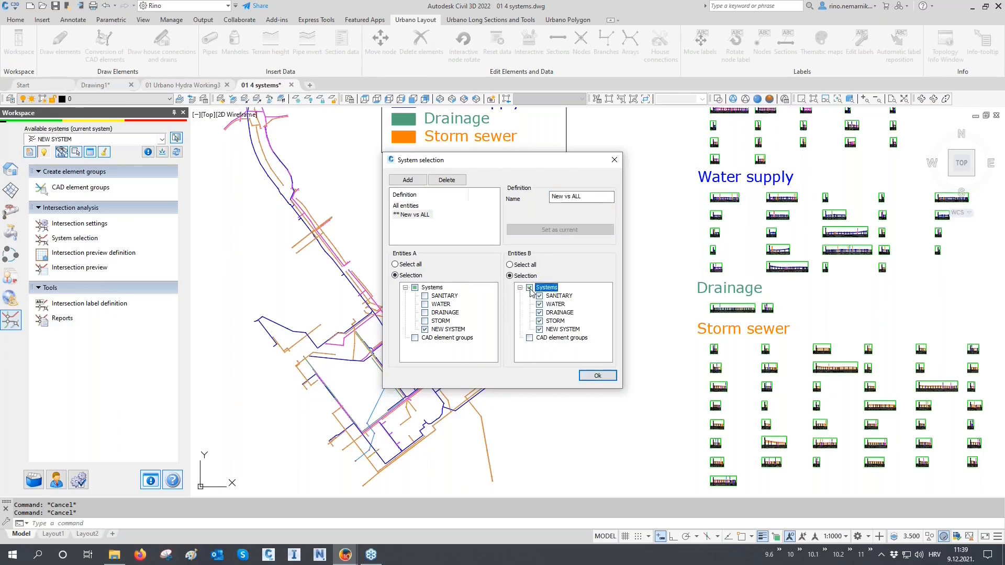
{"action": "left_click", "coordinate": [597, 375]}
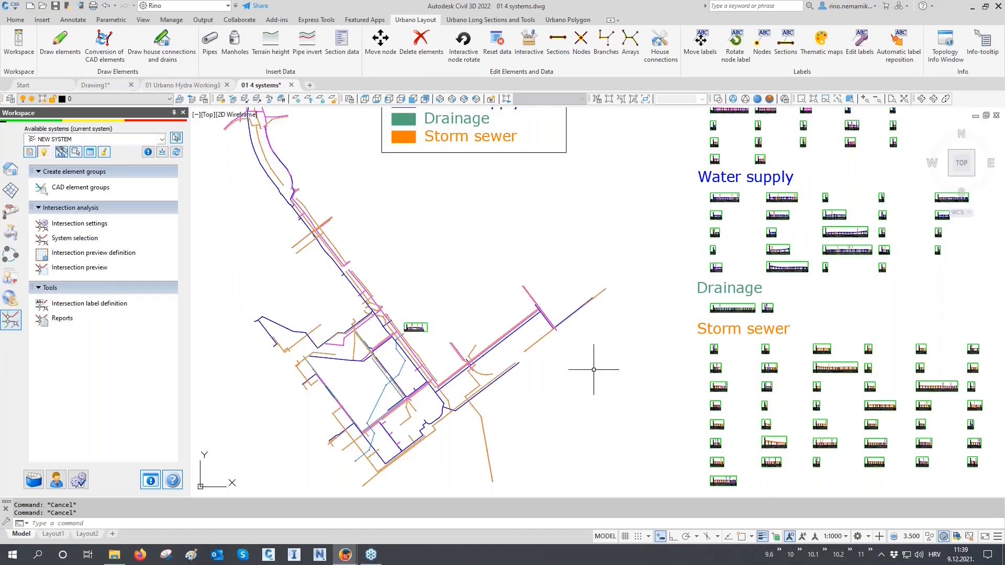
Step: Open the longitudinal section manager beside the sanitary sewer sections and filter its list to Valid status
{"action": "middle_click_drag", "start_coordinate": [630, 281], "coordinate": [590, 362]}
{"action": "middle_click_drag", "start_coordinate": [717, 167], "coordinate": [673, 267]}
{"action": "scroll", "coordinate": [672, 265], "scroll_direction": "up", "scroll_amount": 8}
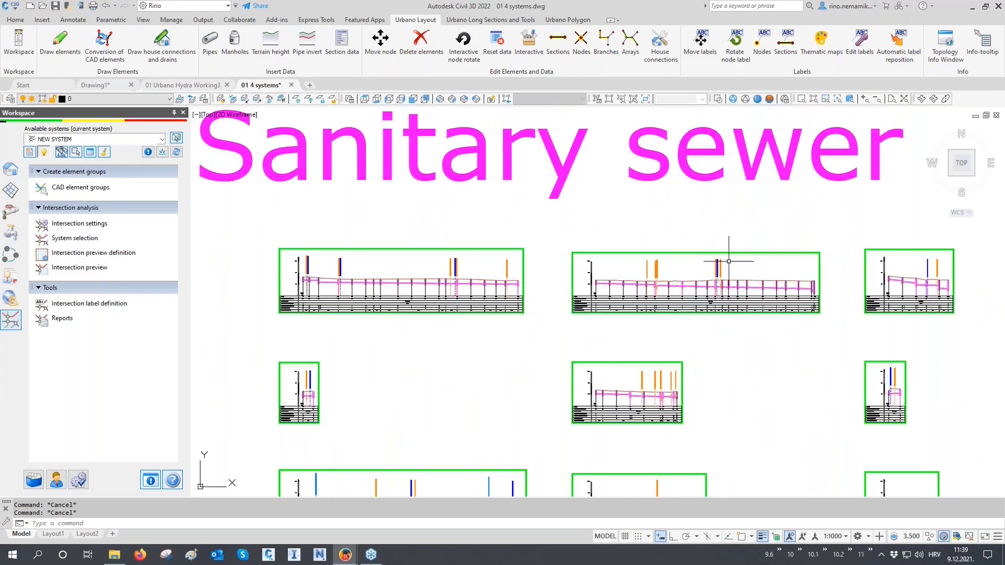
{"action": "scroll", "coordinate": [723, 274], "scroll_direction": "up", "scroll_amount": 8}
{"action": "scroll", "coordinate": [723, 285], "scroll_direction": "down", "scroll_amount": 4}
{"action": "middle_click_drag", "start_coordinate": [723, 285], "coordinate": [691, 370]}
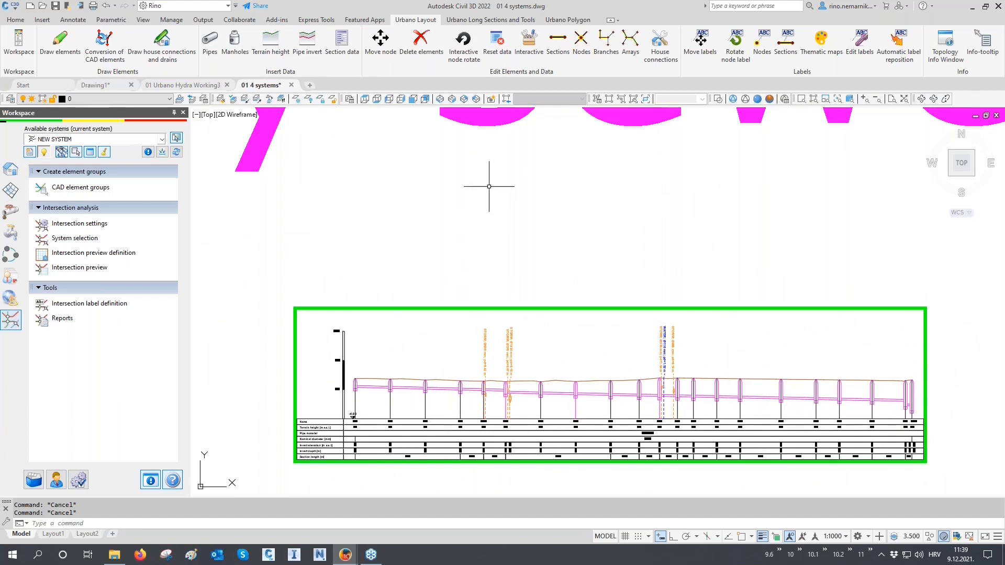
{"action": "left_click", "coordinate": [490, 20]}
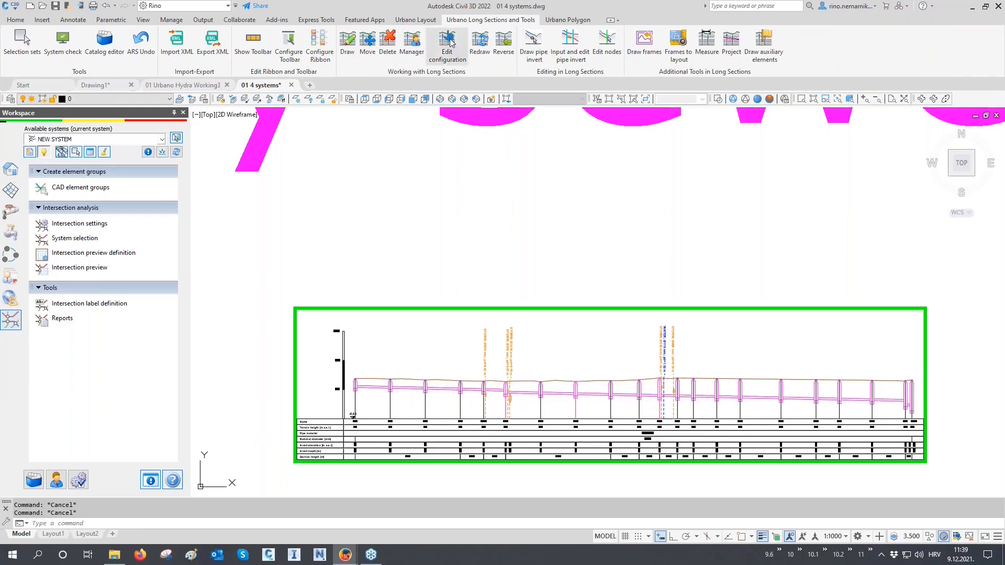
{"action": "left_click", "coordinate": [411, 44]}
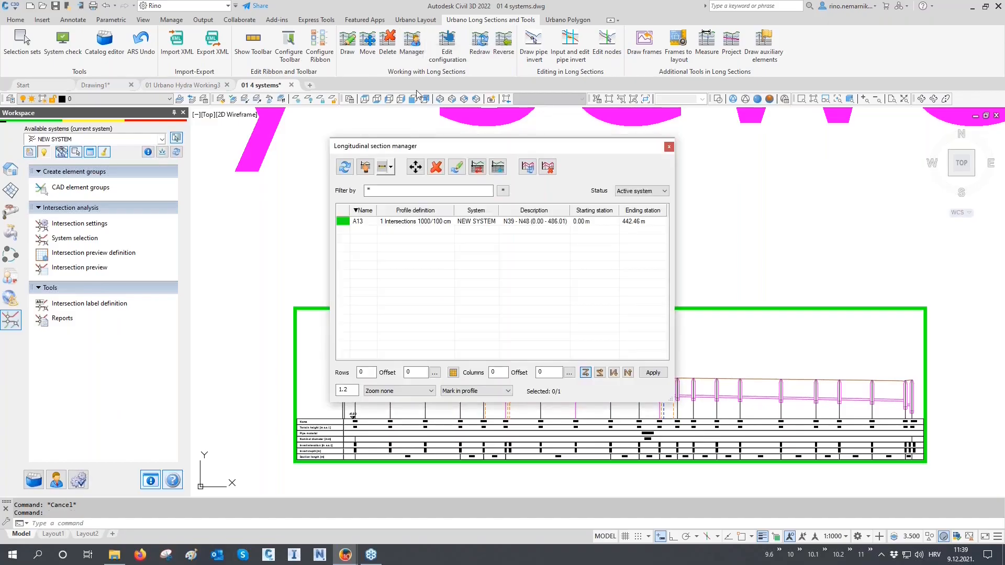
{"action": "left_click_drag", "start_coordinate": [457, 141], "coordinate": [752, 22]}
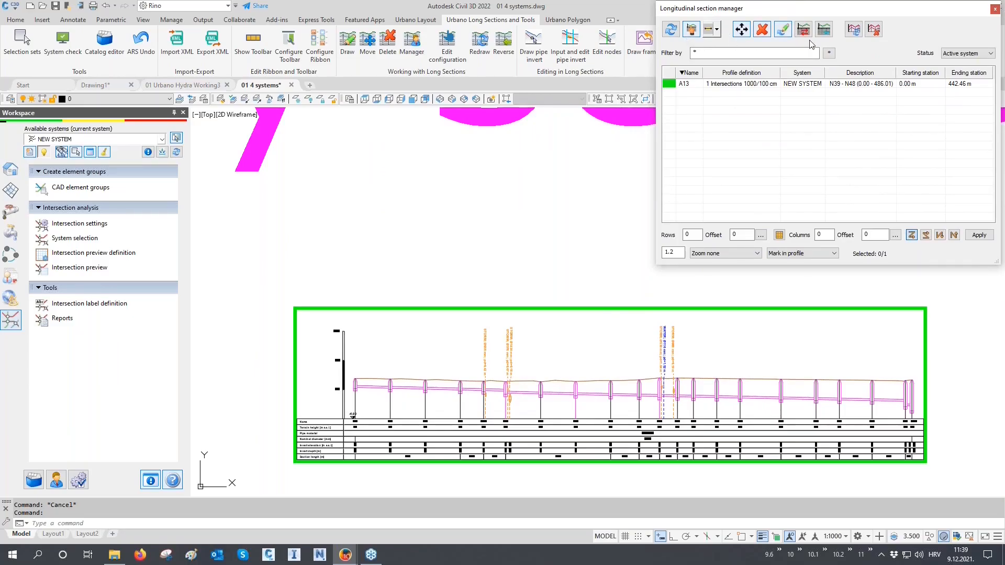
{"action": "left_click", "coordinate": [952, 53]}
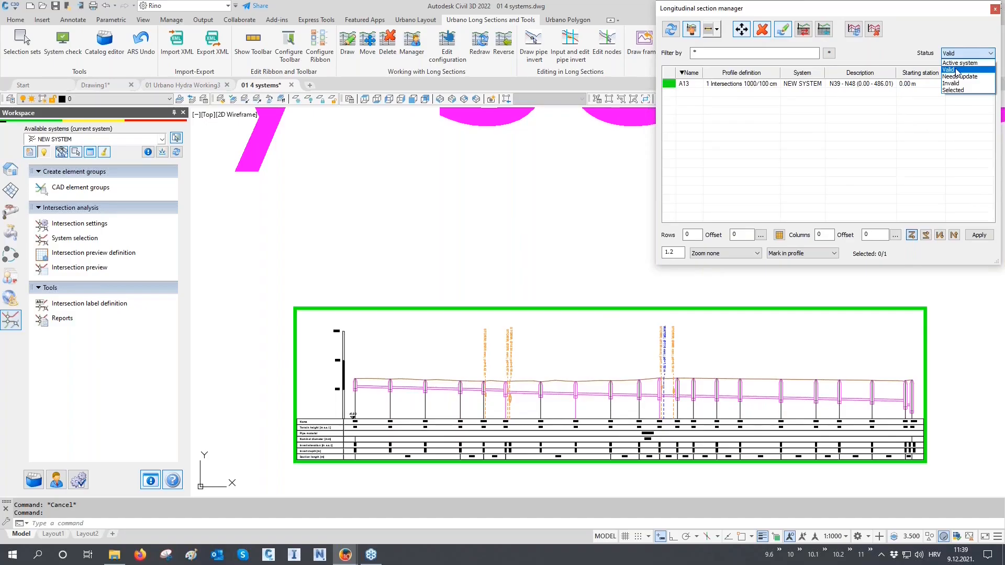
{"action": "left_click", "coordinate": [956, 70]}
Step: Select all the valid longitudinal sections, redraw them with the current intersection definition, and close the manager
{"action": "scroll", "coordinate": [775, 94], "scroll_direction": "down", "scroll_amount": 3}
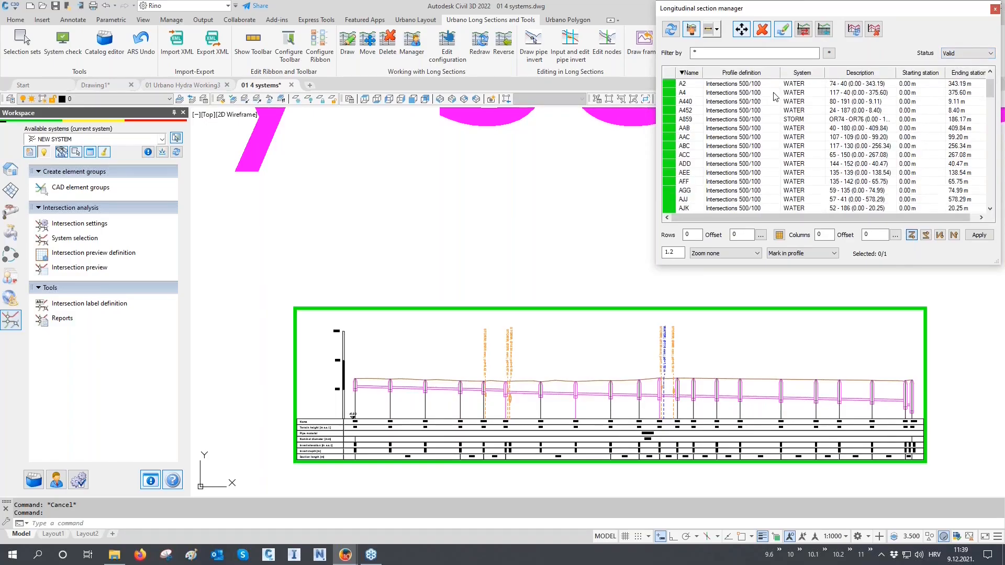
{"action": "scroll", "coordinate": [776, 121], "scroll_direction": "down", "scroll_amount": 10}
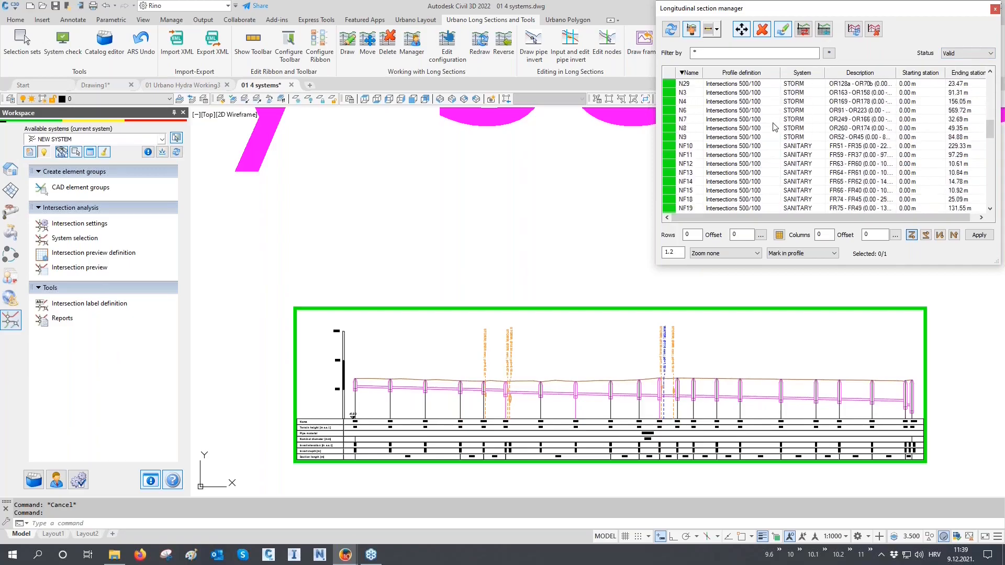
{"action": "left_click", "coordinate": [804, 120]}
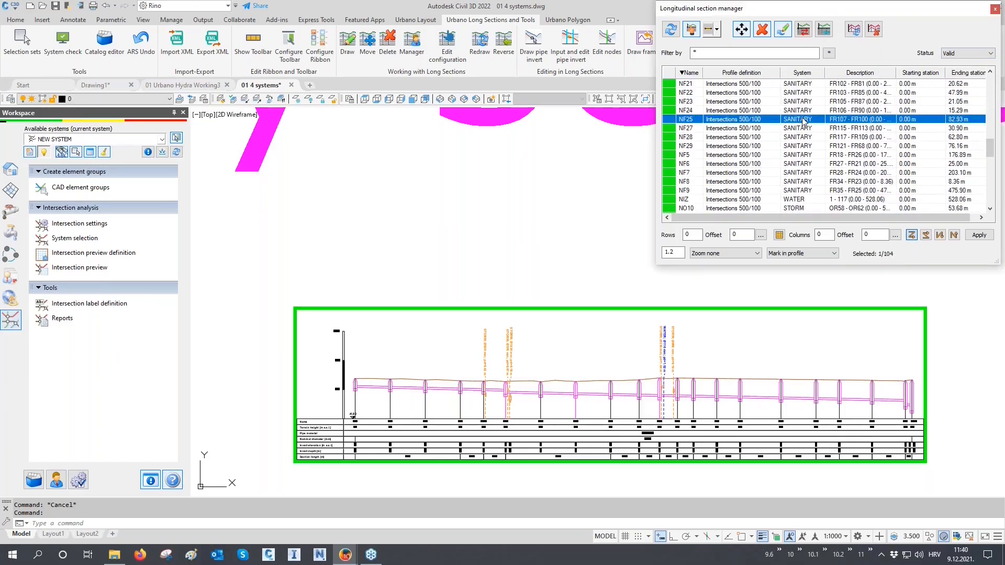
{"action": "key", "text": "ctrl+a"}
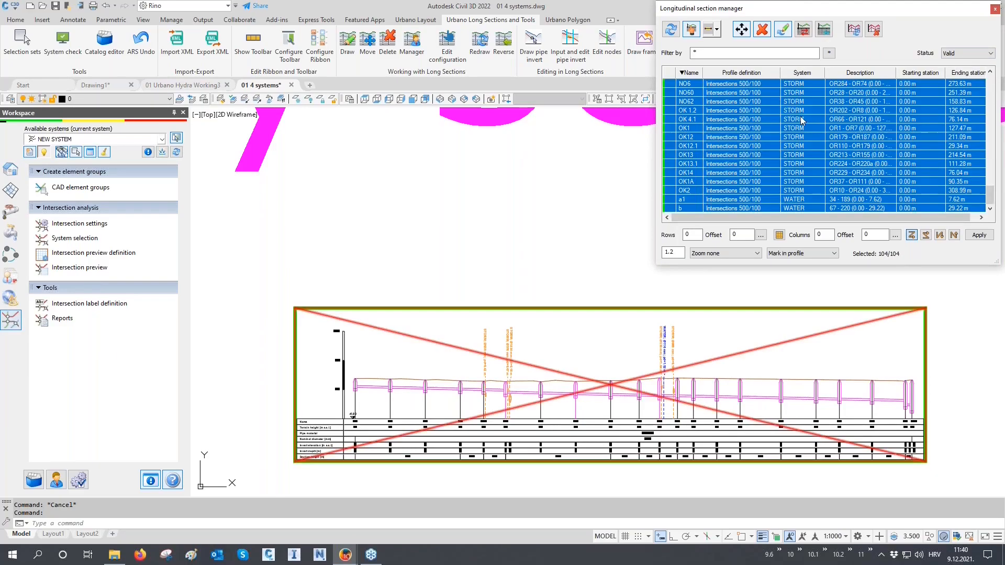
{"action": "left_click", "coordinate": [784, 33]}
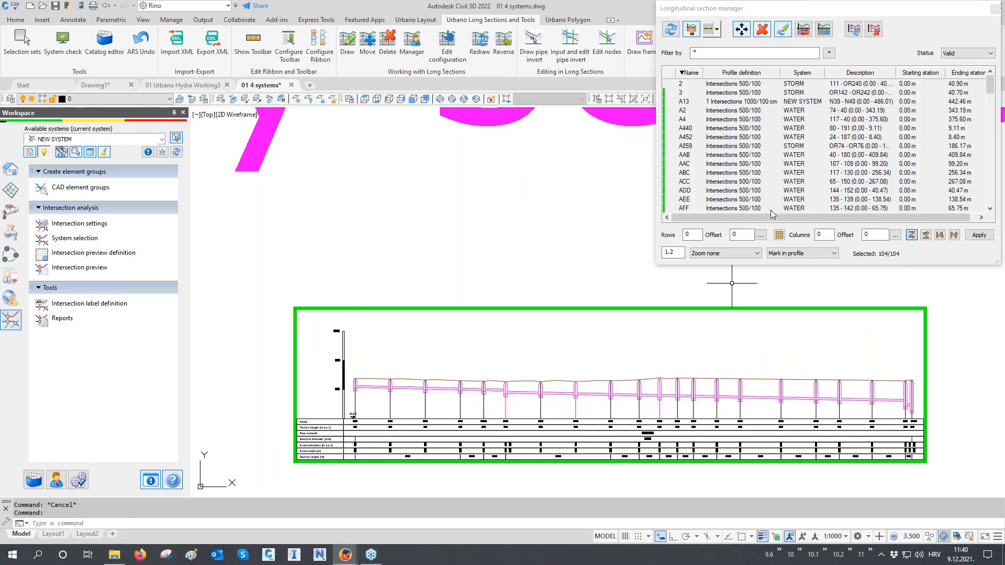
{"action": "left_click", "coordinate": [995, 9]}
Step: Examine the sanitary sewer and water supply longitudinal sections for crossings with NEW SYSTEM
{"action": "scroll", "coordinate": [573, 320], "scroll_direction": "down", "scroll_amount": 5}
{"action": "middle_click_drag", "start_coordinate": [511, 352], "coordinate": [558, 262]}
{"action": "scroll", "coordinate": [381, 382], "scroll_direction": "up", "scroll_amount": 6}
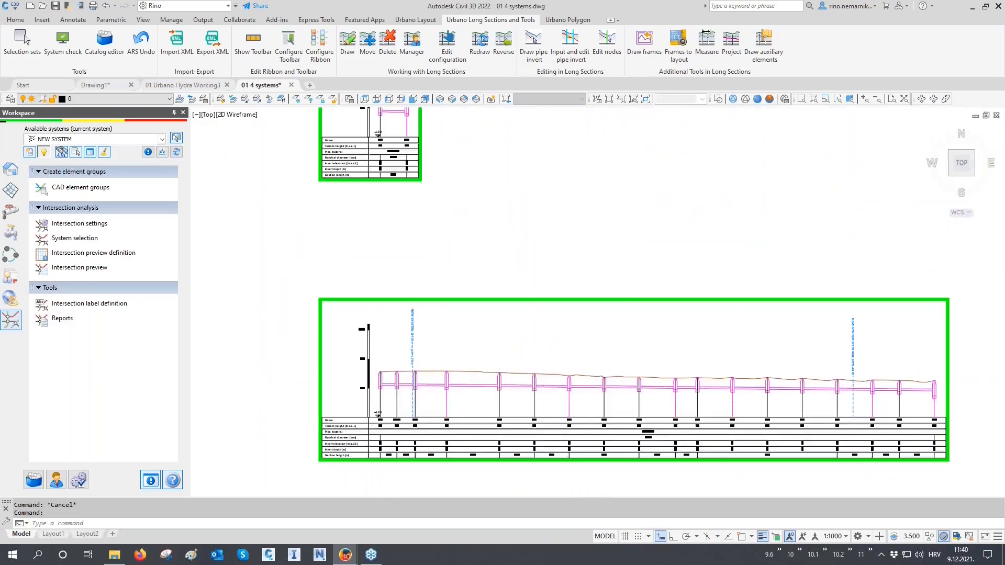
{"action": "scroll", "coordinate": [417, 275], "scroll_direction": "down", "scroll_amount": 8}
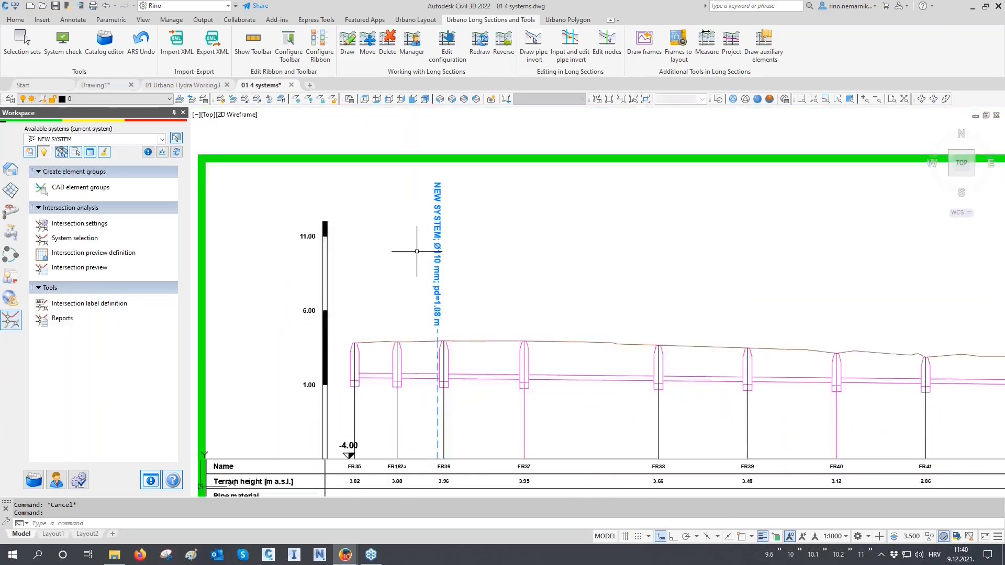
{"action": "middle_click_drag", "start_coordinate": [467, 332], "coordinate": [488, 264]}
{"action": "scroll", "coordinate": [487, 274], "scroll_direction": "down", "scroll_amount": 5}
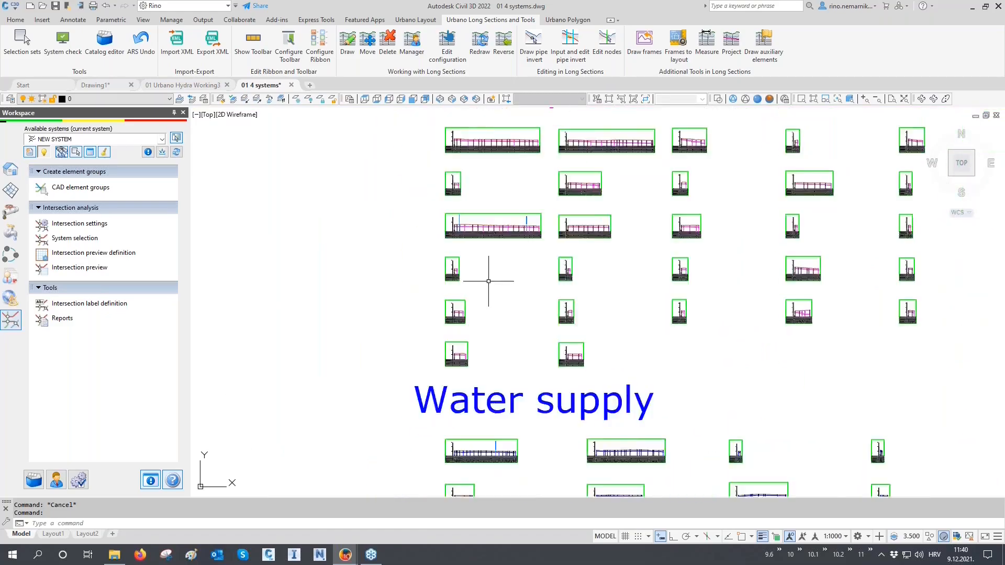
{"action": "scroll", "coordinate": [477, 397], "scroll_direction": "up", "scroll_amount": 6}
{"action": "scroll", "coordinate": [474, 367], "scroll_direction": "up", "scroll_amount": 9}
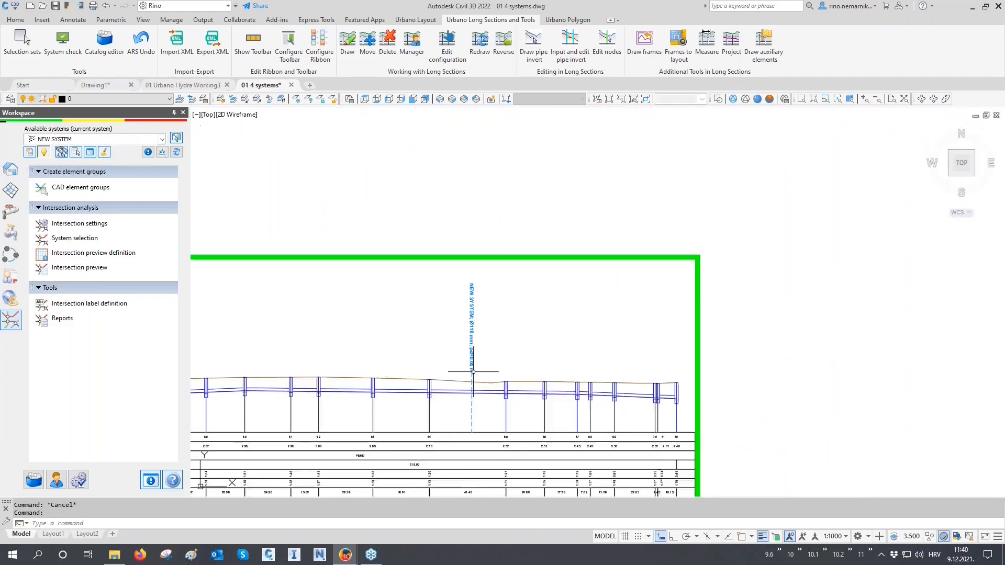
{"action": "scroll", "coordinate": [475, 182], "scroll_direction": "down", "scroll_amount": 10}
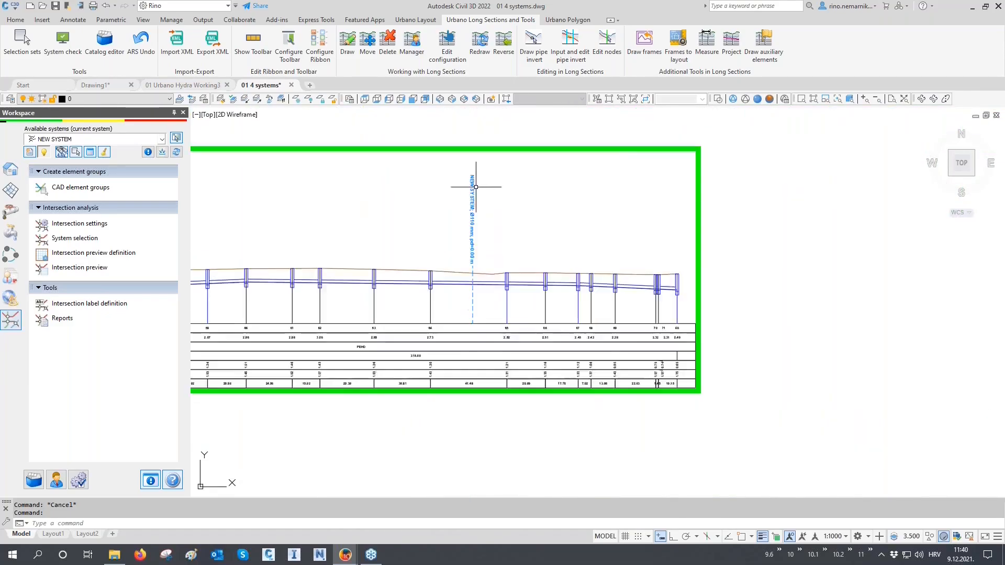
Step: Examine the crossings in NEW SYSTEM's own longitudinal section and in the storm sewer longitudinal sections
{"action": "scroll", "coordinate": [587, 267], "scroll_direction": "down", "scroll_amount": 6}
{"action": "middle_click_drag", "start_coordinate": [517, 348], "coordinate": [706, 323]}
{"action": "scroll", "coordinate": [446, 359], "scroll_direction": "up", "scroll_amount": 8}
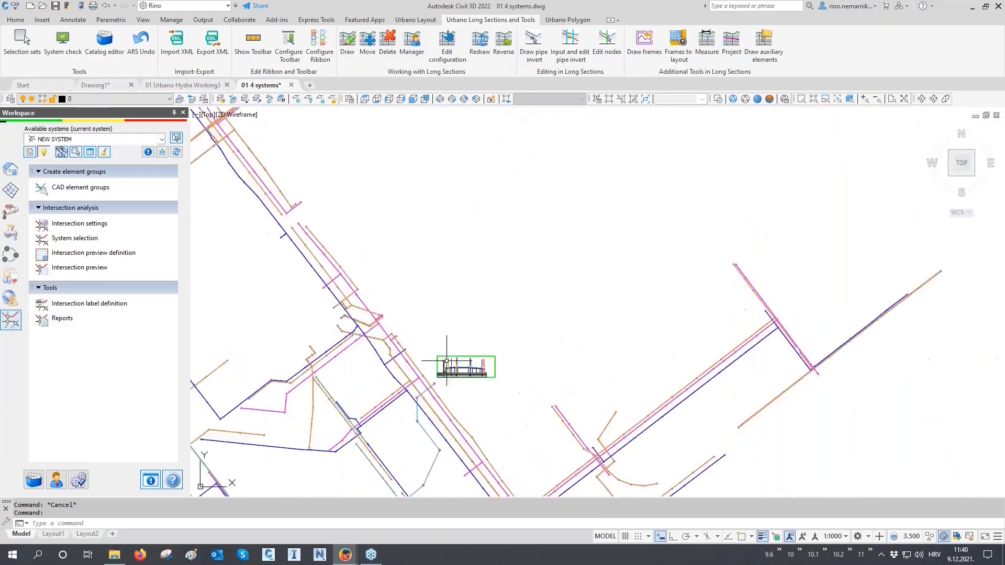
{"action": "scroll", "coordinate": [448, 392], "scroll_direction": "up", "scroll_amount": 8}
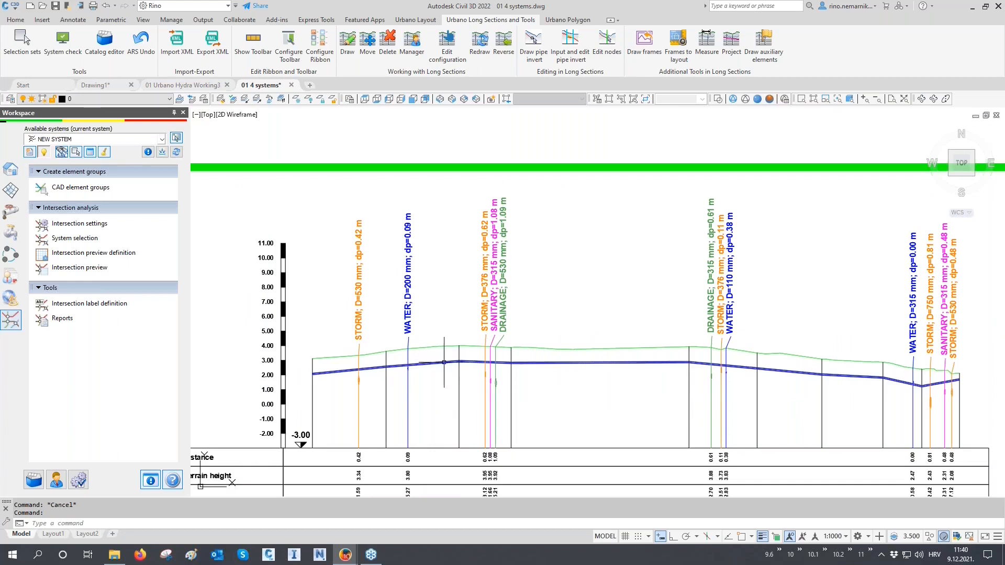
{"action": "scroll", "coordinate": [373, 315], "scroll_direction": "down", "scroll_amount": 6}
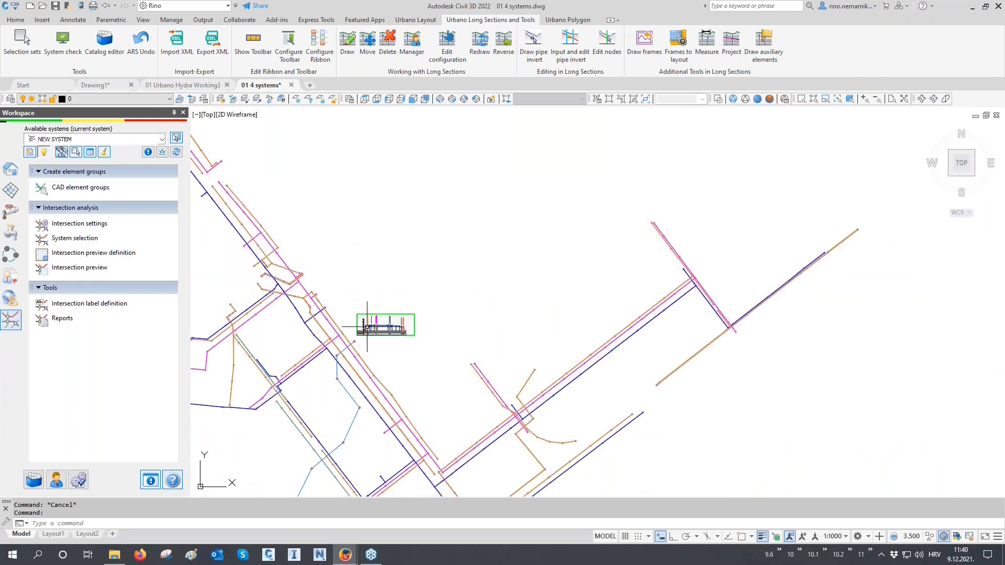
{"action": "middle_click_drag", "start_coordinate": [746, 300], "coordinate": [648, 328]}
{"action": "scroll", "coordinate": [672, 386], "scroll_direction": "up", "scroll_amount": 4}
{"action": "middle_click_drag", "start_coordinate": [685, 407], "coordinate": [679, 303]}
{"action": "scroll", "coordinate": [516, 356], "scroll_direction": "up", "scroll_amount": 12}
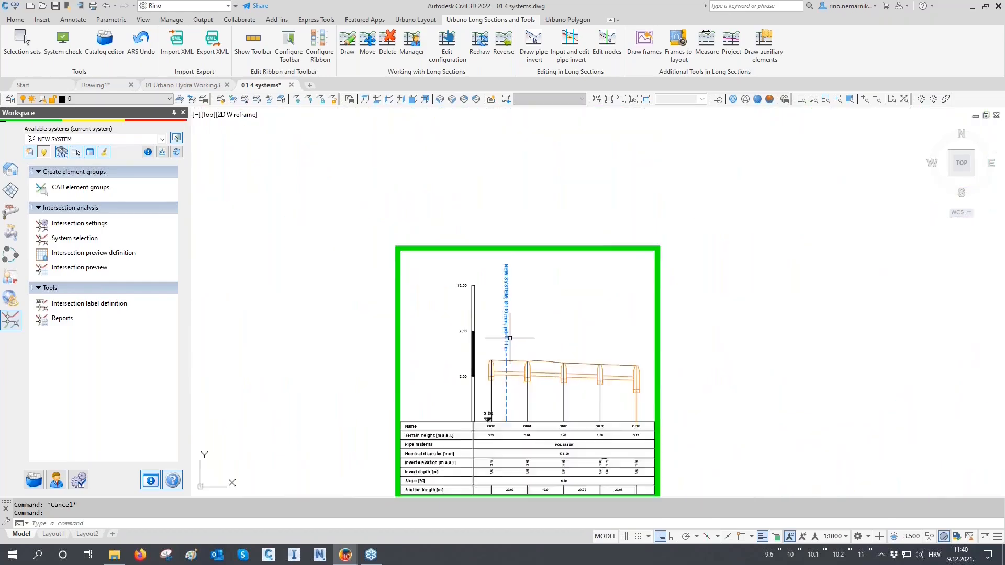
{"action": "scroll", "coordinate": [617, 283], "scroll_direction": "down", "scroll_amount": 10}
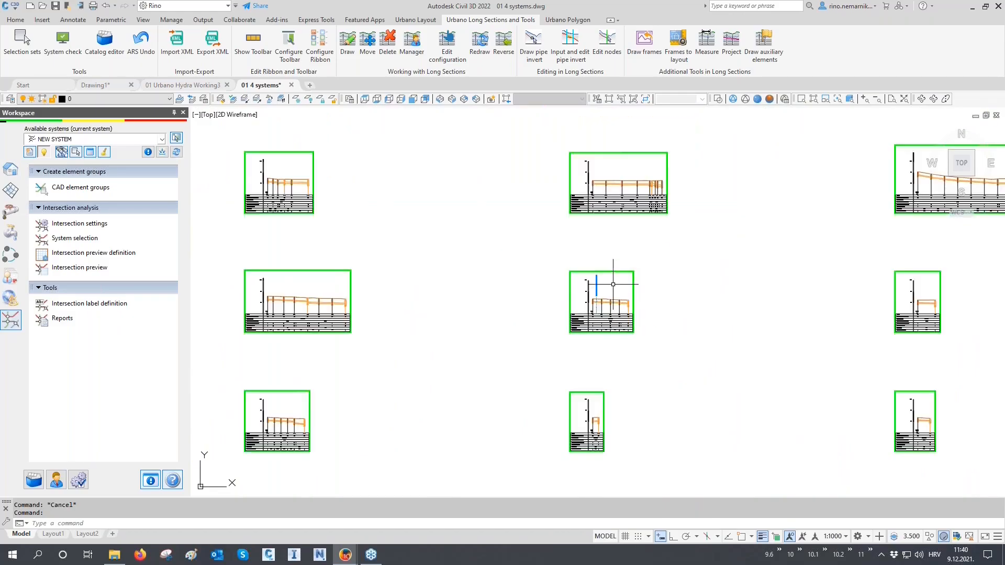
Step: Open the intersection preview over the plan and switch its preview definition to Intersection preview 2
{"action": "scroll", "coordinate": [619, 289], "scroll_direction": "down", "scroll_amount": 4}
{"action": "scroll", "coordinate": [407, 276], "scroll_direction": "up", "scroll_amount": 4}
{"action": "mouse_move", "coordinate": [402, 283]}
{"action": "middle_mouse_down"}
{"action": "mouse_move", "coordinate": [385, 315]}
{"action": "mouse_move", "coordinate": [803, 312]}
{"action": "middle_mouse_up"}
{"action": "scroll", "coordinate": [801, 338], "scroll_direction": "up", "scroll_amount": 4}
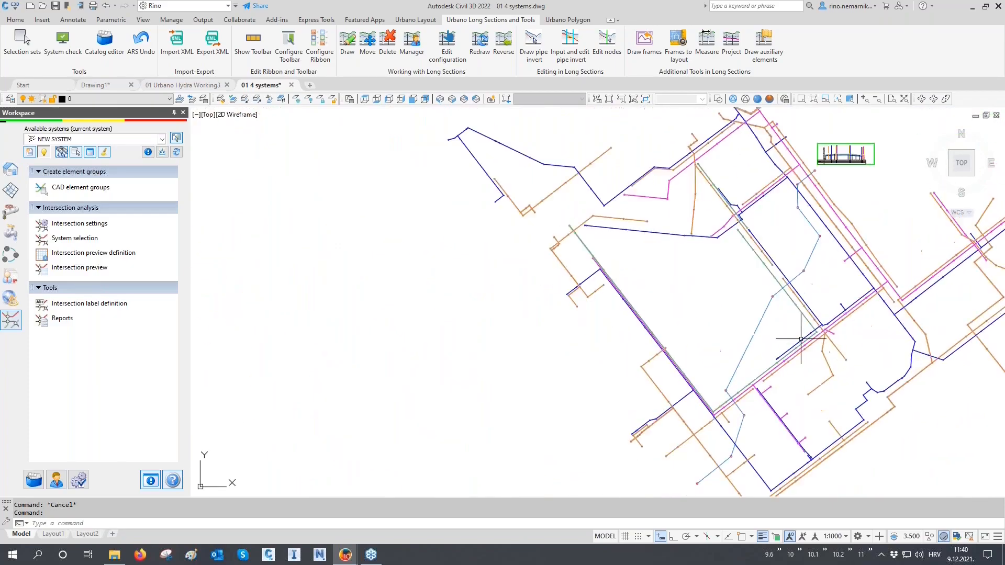
{"action": "left_click", "coordinate": [88, 268]}
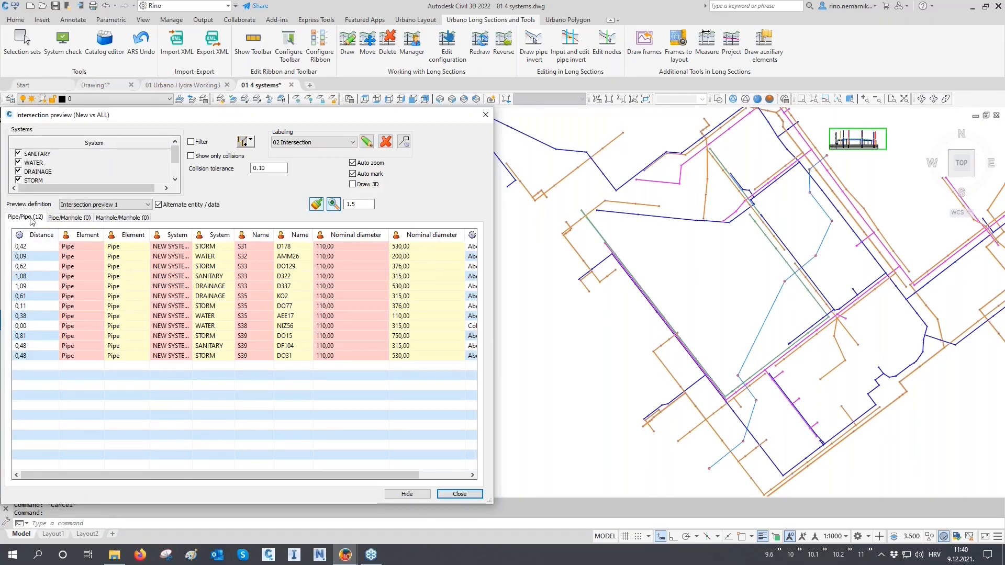
{"action": "left_click", "coordinate": [112, 206]}
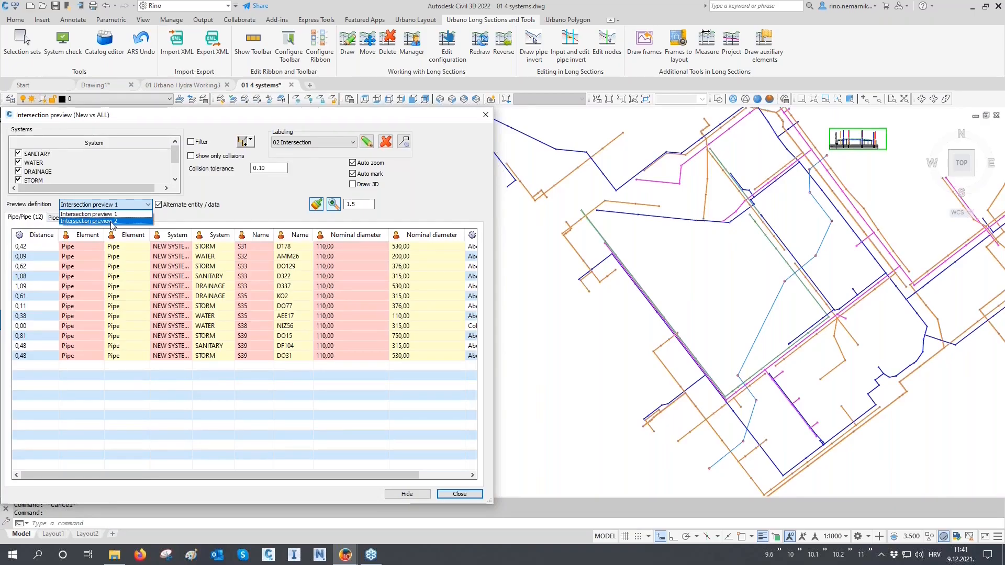
{"action": "left_click", "coordinate": [113, 221]}
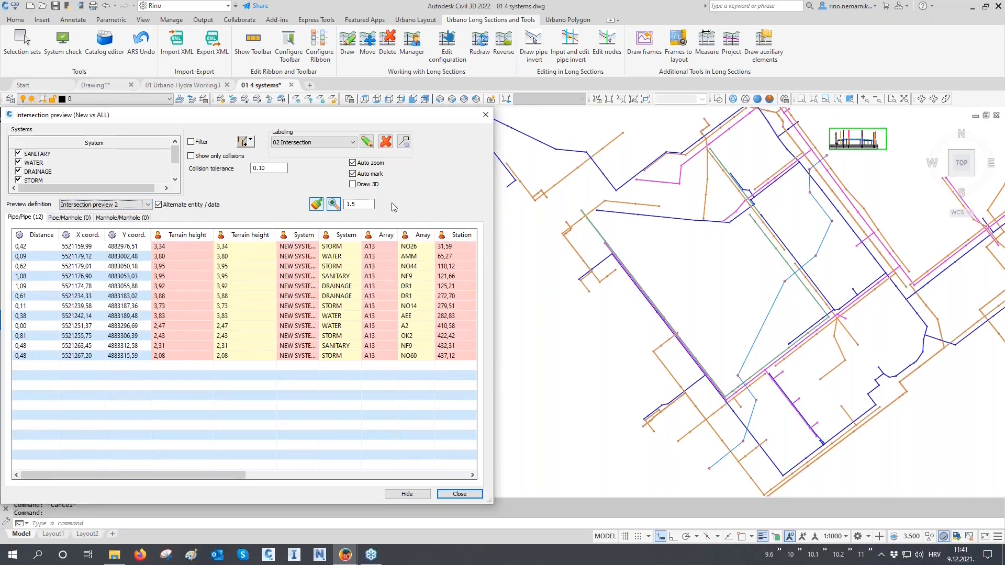
Step: Turn off Auto zoom, review the marked locations of successive pipe/pipe crossings in the plan, and close the preview
{"action": "left_click", "coordinate": [377, 166]}
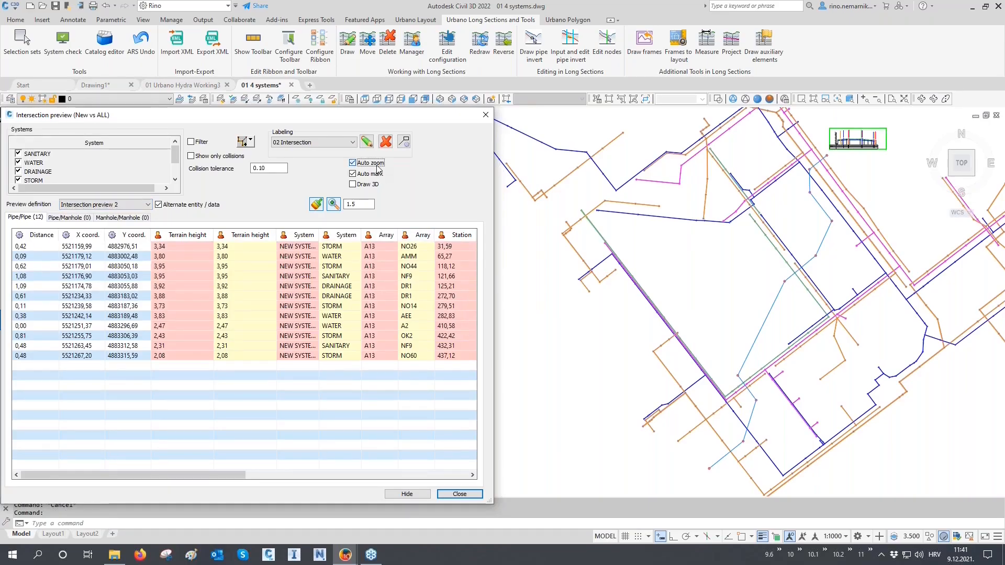
{"action": "left_click", "coordinate": [450, 247]}
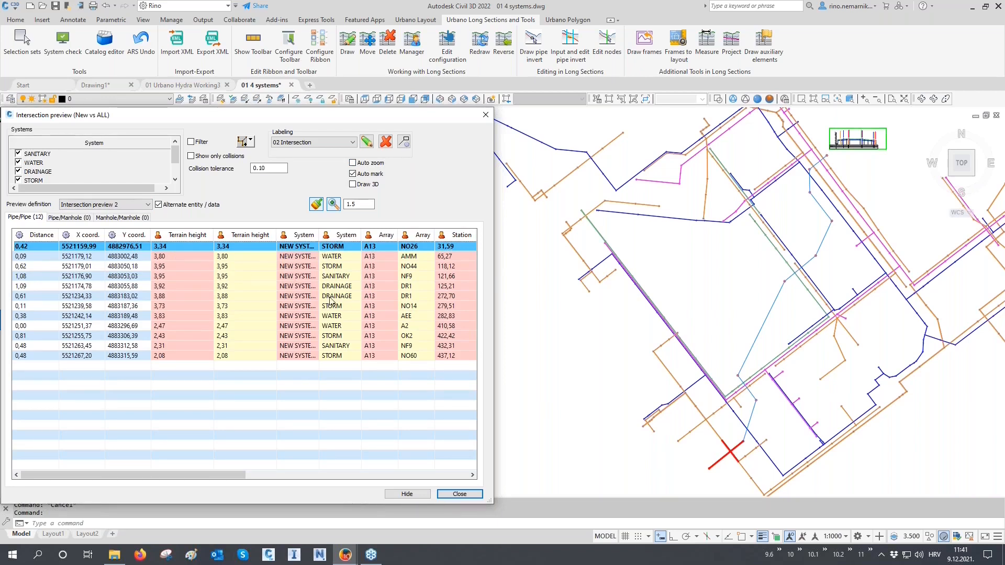
{"action": "key", "text": "Down"}
{"action": "key", "text": "Down"}
{"action": "key", "text": "Down"}
{"action": "key", "text": "Down"}
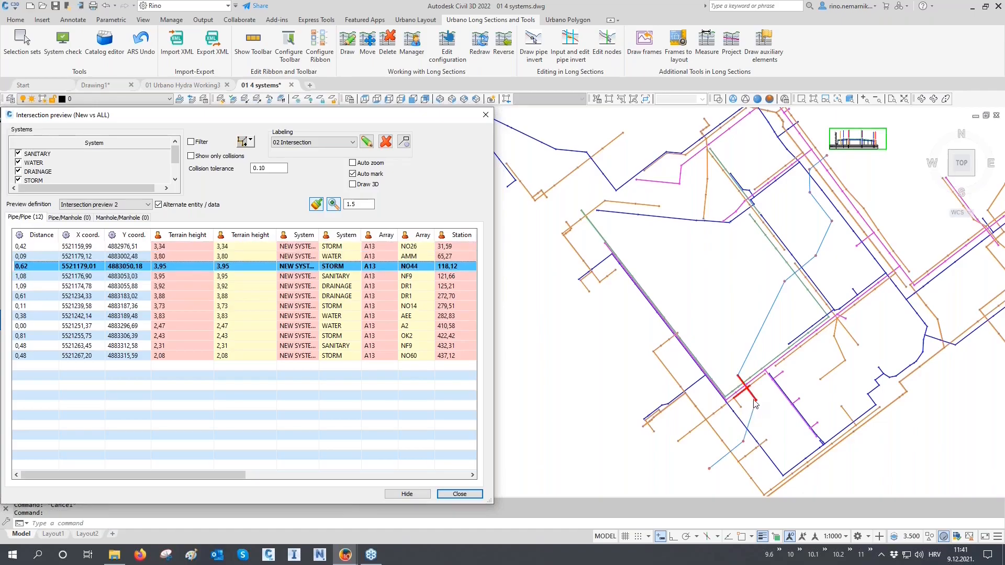
{"action": "key", "text": "Down"}
{"action": "key", "text": "Down"}
{"action": "key", "text": "Down"}
{"action": "key", "text": "Down"}
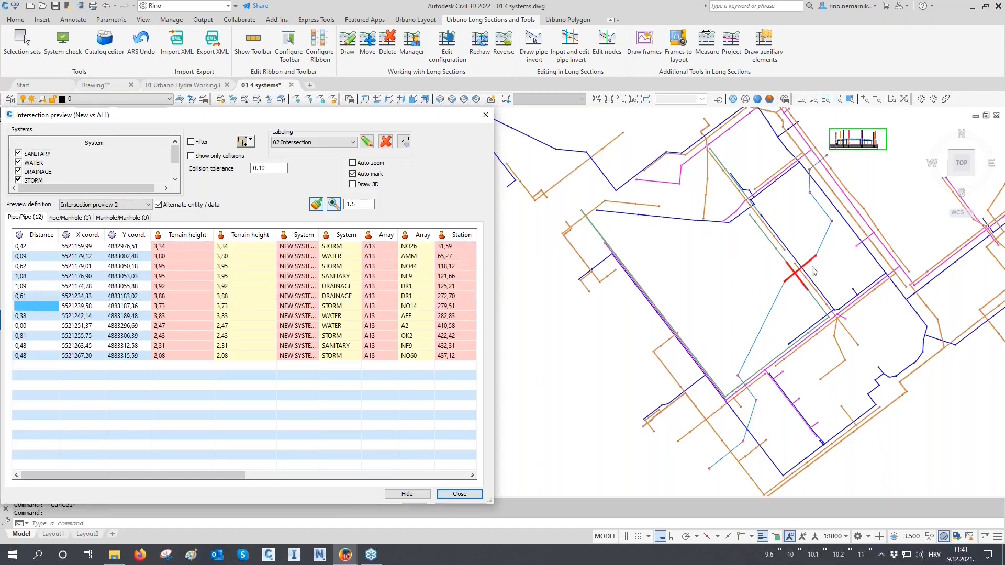
{"action": "key", "text": "Down"}
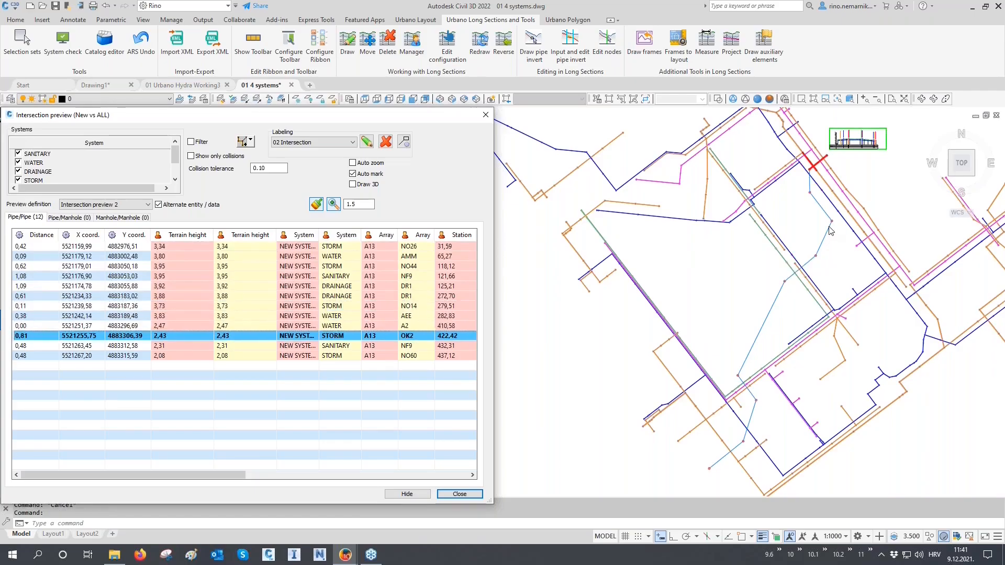
{"action": "left_click", "coordinate": [460, 495]}
Step: Enable automatic labeling in the intersection settings with the 03 Position label definition
{"action": "scroll", "coordinate": [738, 460], "scroll_direction": "up", "scroll_amount": 3}
{"action": "scroll", "coordinate": [738, 460], "scroll_direction": "up", "scroll_amount": 4}
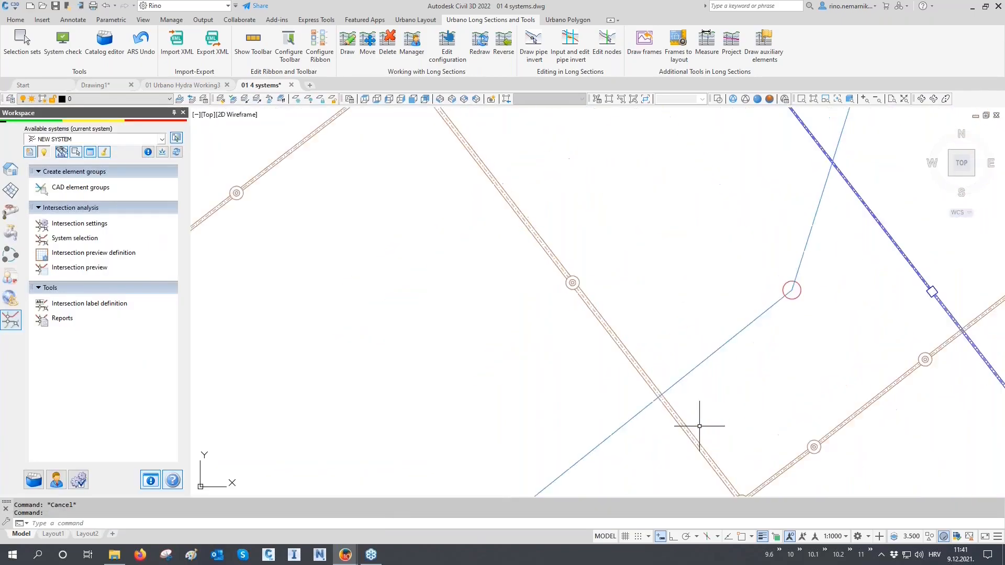
{"action": "left_click", "coordinate": [79, 225]}
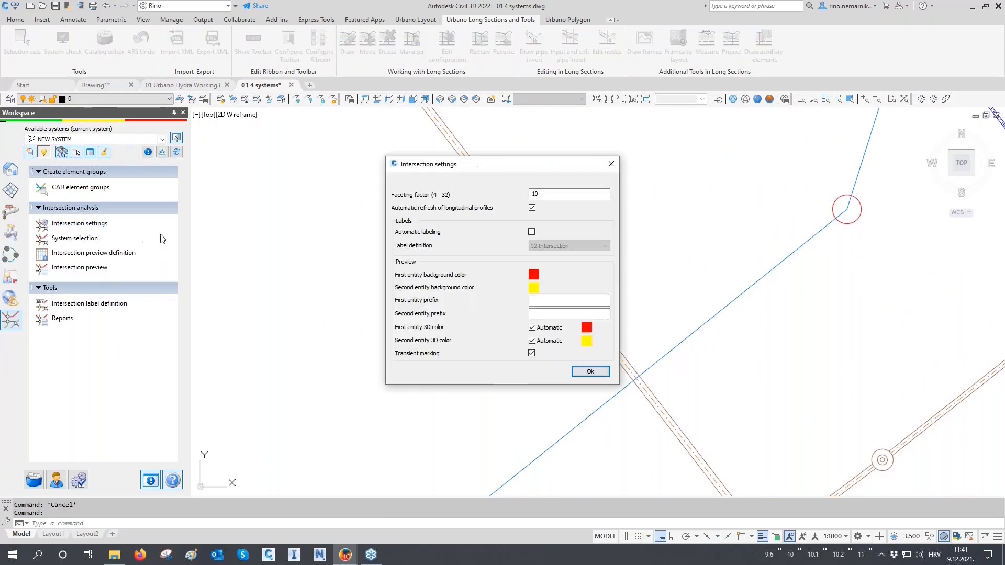
{"action": "left_click", "coordinate": [531, 232]}
{"action": "left_click", "coordinate": [547, 246]}
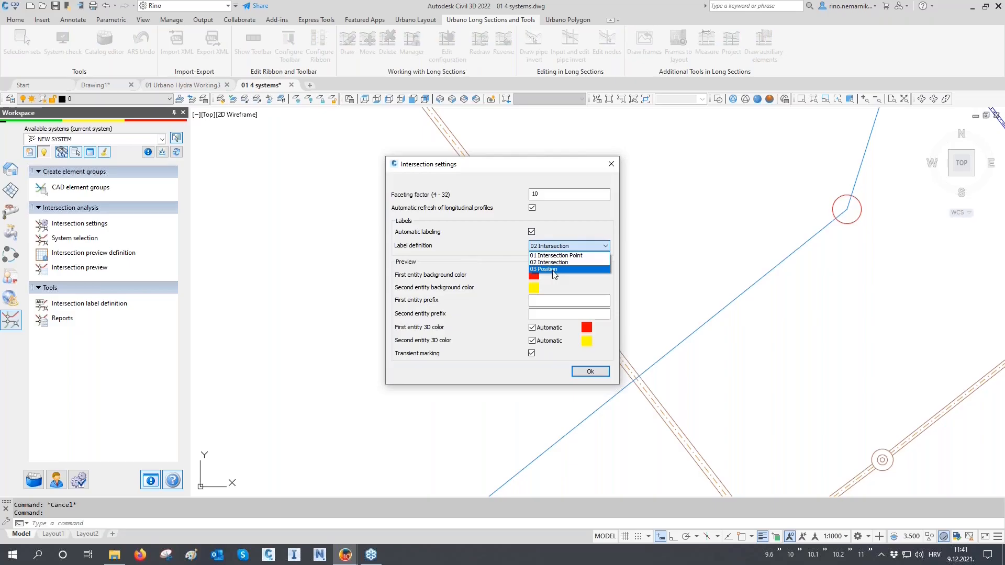
{"action": "left_click", "coordinate": [553, 269]}
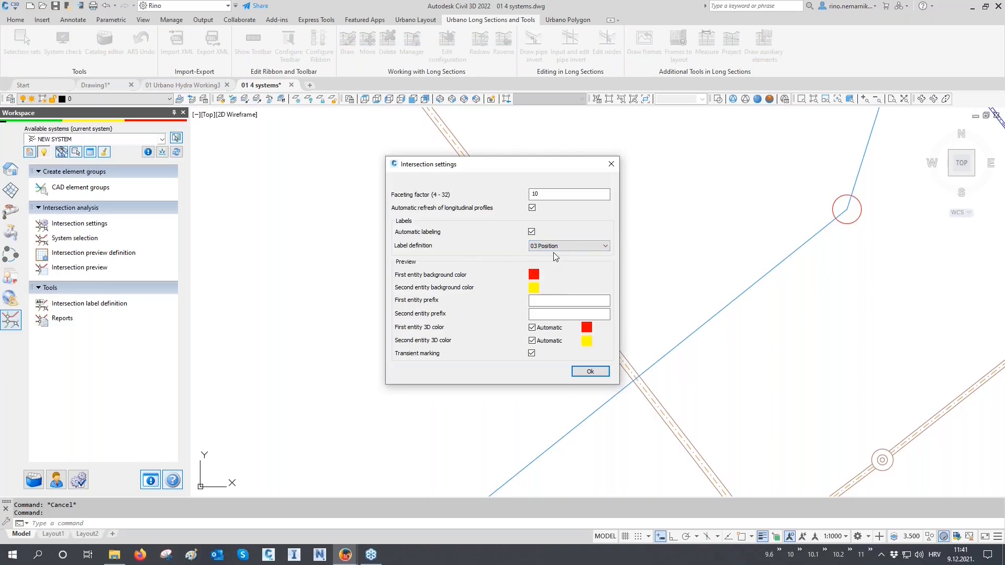
{"action": "left_click", "coordinate": [577, 370]}
Step: Examine the position labels at the crossings along NEW SYSTEM, from its southern part to its northern end node
{"action": "scroll", "coordinate": [718, 377], "scroll_direction": "up", "scroll_amount": 3}
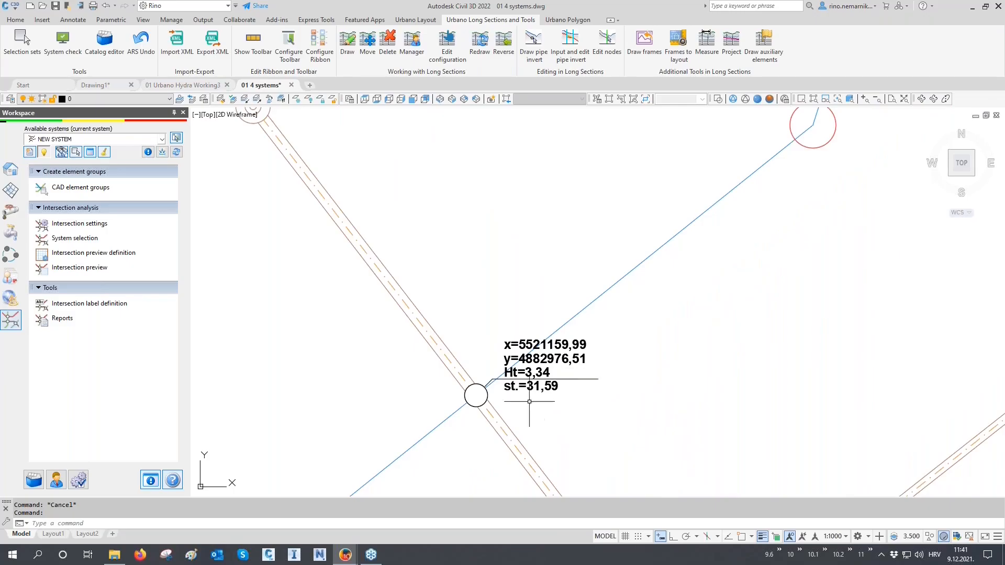
{"action": "scroll", "coordinate": [412, 429], "scroll_direction": "down", "scroll_amount": 2}
{"action": "scroll", "coordinate": [412, 429], "scroll_direction": "down", "scroll_amount": 3}
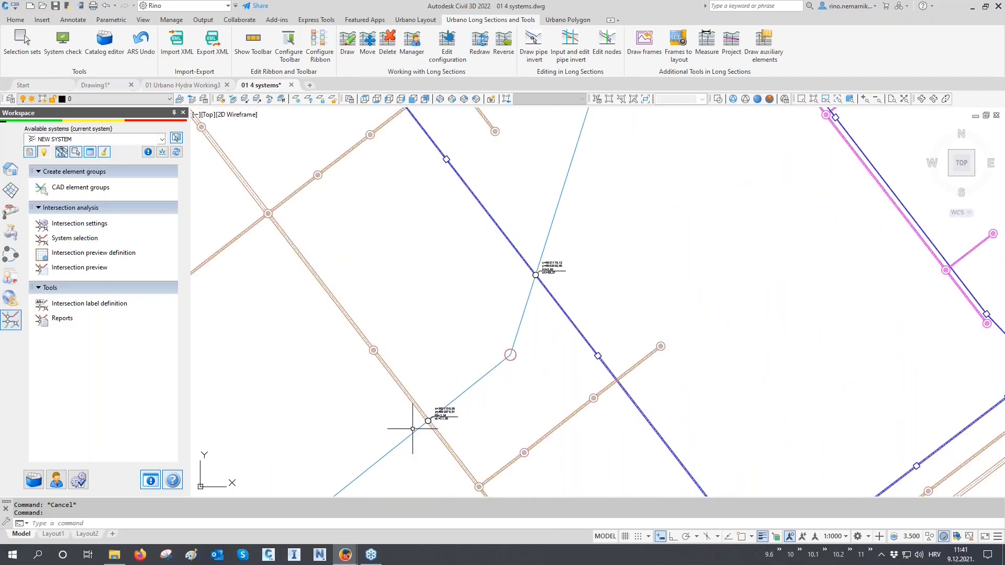
{"action": "middle_click_drag", "start_coordinate": [576, 360], "coordinate": [574, 411]}
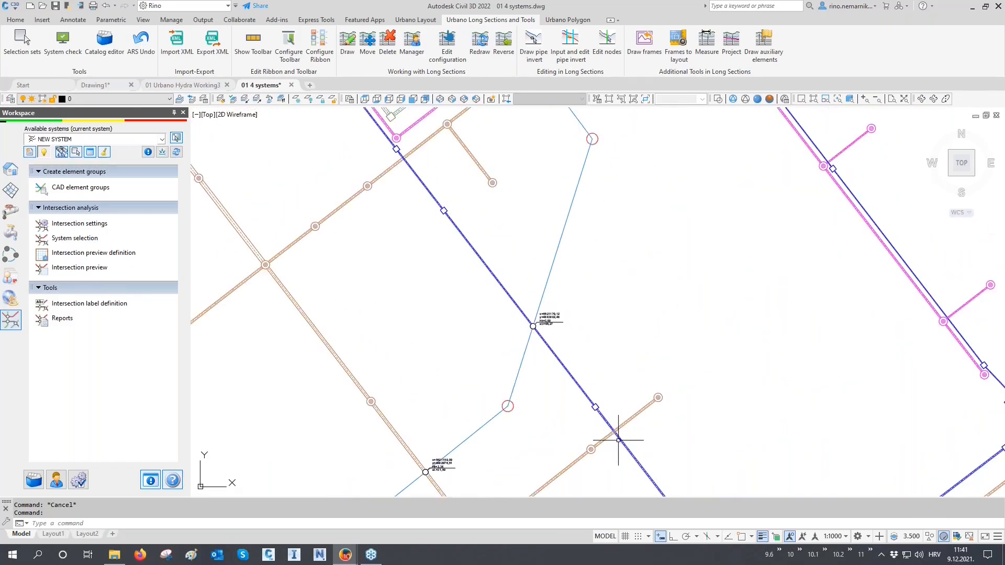
{"action": "scroll", "coordinate": [616, 434], "scroll_direction": "up", "scroll_amount": 6}
{"action": "scroll", "coordinate": [586, 424], "scroll_direction": "down", "scroll_amount": 4}
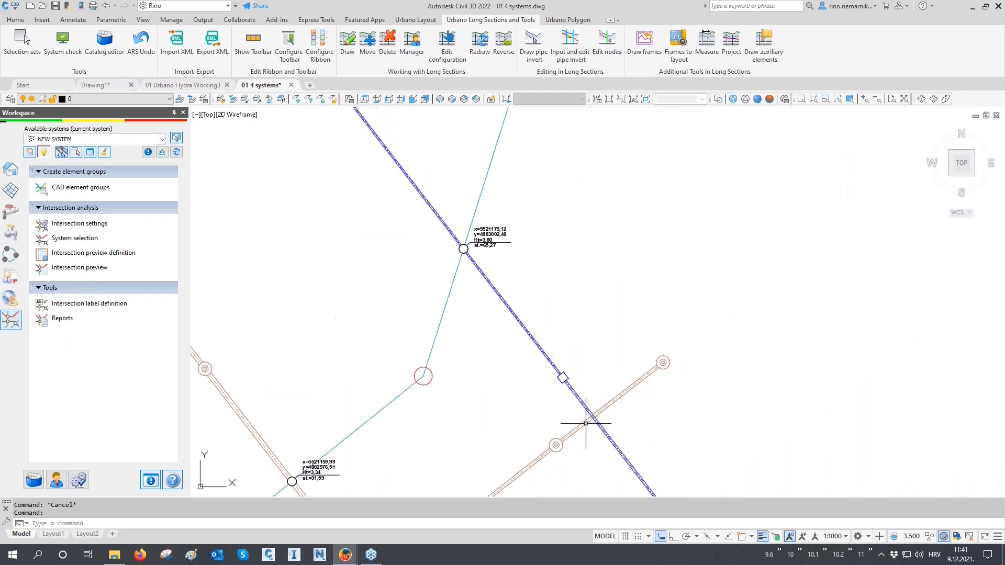
{"action": "middle_click_drag", "start_coordinate": [490, 252], "coordinate": [467, 379]}
{"action": "middle_click_drag", "start_coordinate": [555, 174], "coordinate": [490, 356]}
{"action": "middle_click_drag", "start_coordinate": [513, 231], "coordinate": [536, 379]}
{"action": "scroll", "coordinate": [373, 194], "scroll_direction": "up", "scroll_amount": 4}
{"action": "middle_click_drag", "start_coordinate": [372, 210], "coordinate": [385, 269]}
{"action": "scroll", "coordinate": [442, 415], "scroll_direction": "down", "scroll_amount": 10}
{"action": "middle_click_drag", "start_coordinate": [556, 135], "coordinate": [499, 330]}
{"action": "middle_click_drag", "start_coordinate": [588, 175], "coordinate": [564, 359]}
{"action": "scroll", "coordinate": [553, 216], "scroll_direction": "up", "scroll_amount": 4}
{"action": "scroll", "coordinate": [557, 221], "scroll_direction": "up", "scroll_amount": 6}
{"action": "middle_click_drag", "start_coordinate": [557, 221], "coordinate": [552, 314]}
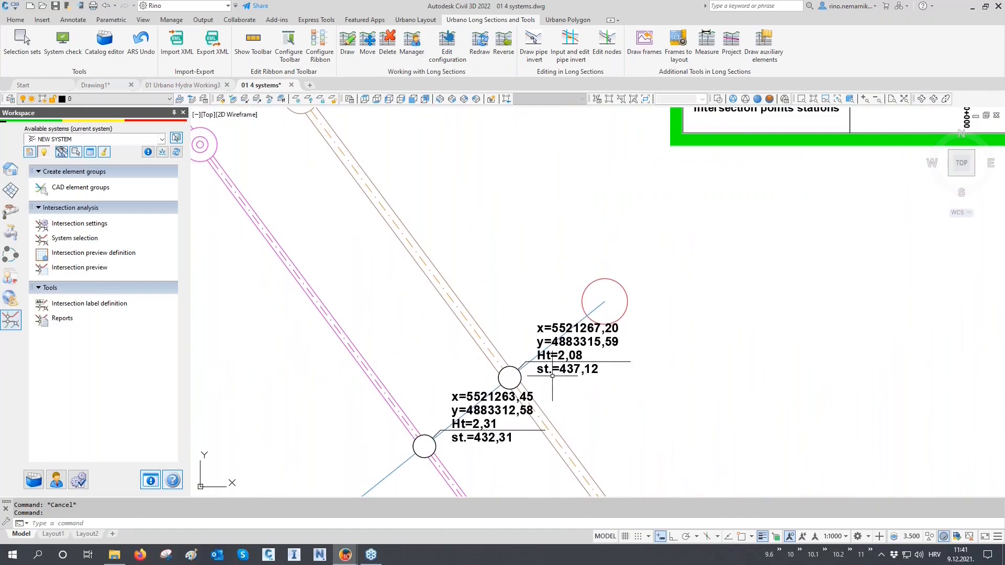
Step: Relocate NEW SYSTEM's northern end node in two successive moves, first north and again northwest, and finish the command
{"action": "left_click", "coordinate": [416, 19]}
{"action": "left_click", "coordinate": [378, 39]}
{"action": "left_click", "coordinate": [604, 302]}
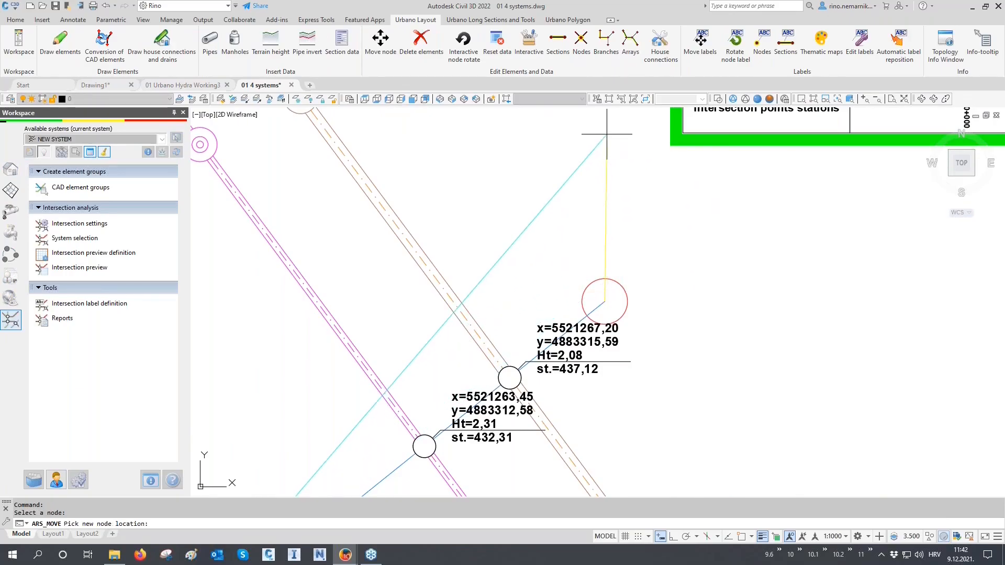
{"action": "left_click", "coordinate": [607, 133]}
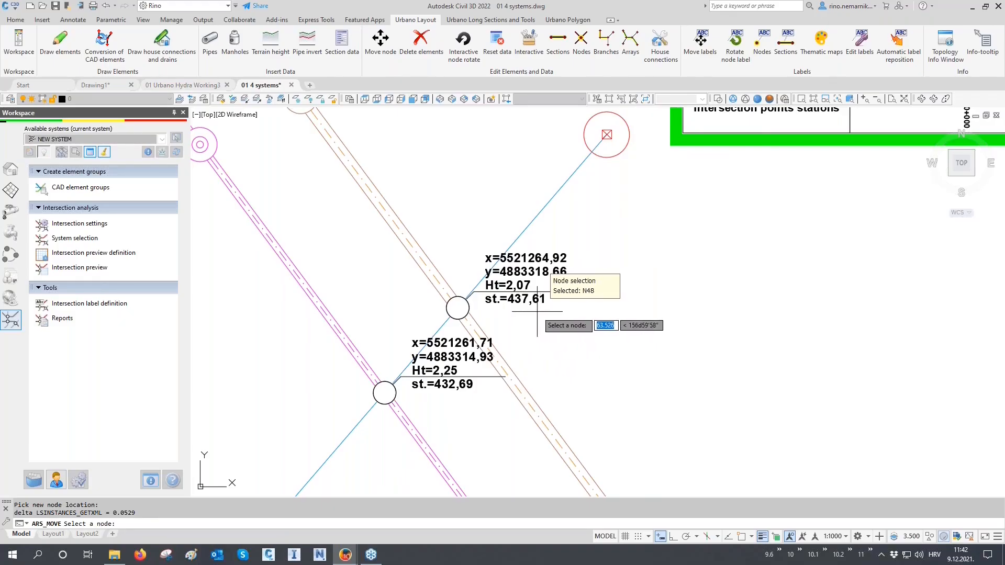
{"action": "scroll", "coordinate": [542, 311], "scroll_direction": "down", "scroll_amount": 2}
{"action": "middle_click_drag", "start_coordinate": [536, 311], "coordinate": [538, 356]}
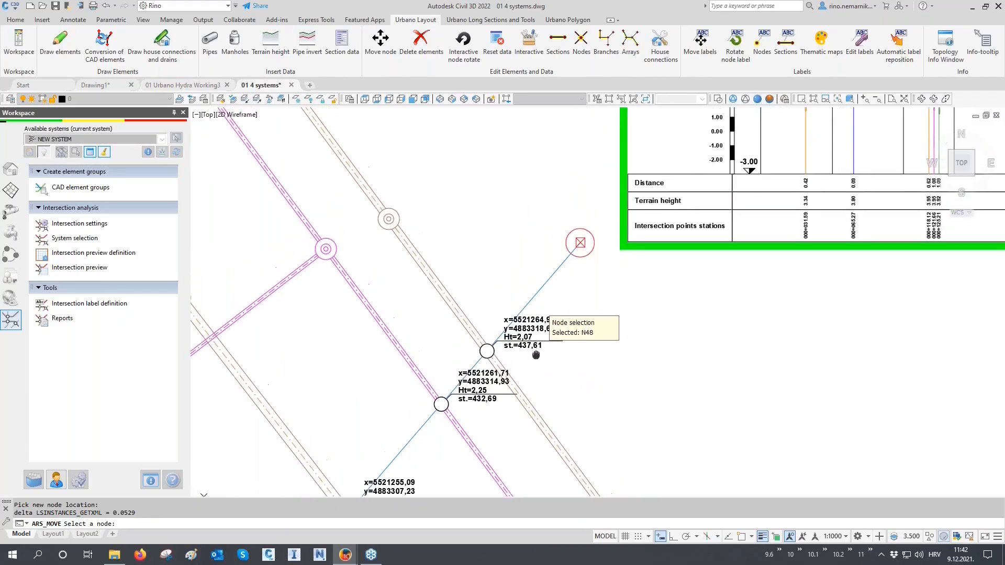
{"action": "left_click", "coordinate": [580, 242]}
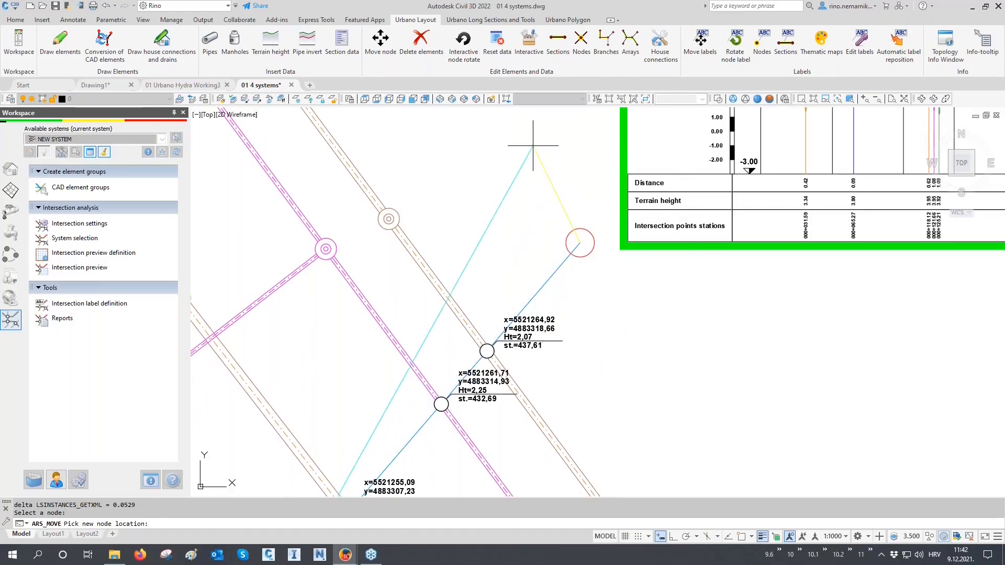
{"action": "left_click", "coordinate": [533, 146]}
{"action": "key", "text": "Return"}
{"action": "scroll", "coordinate": [523, 238], "scroll_direction": "down", "scroll_amount": 5}
{"action": "middle_click_drag", "start_coordinate": [498, 267], "coordinate": [416, 208]}
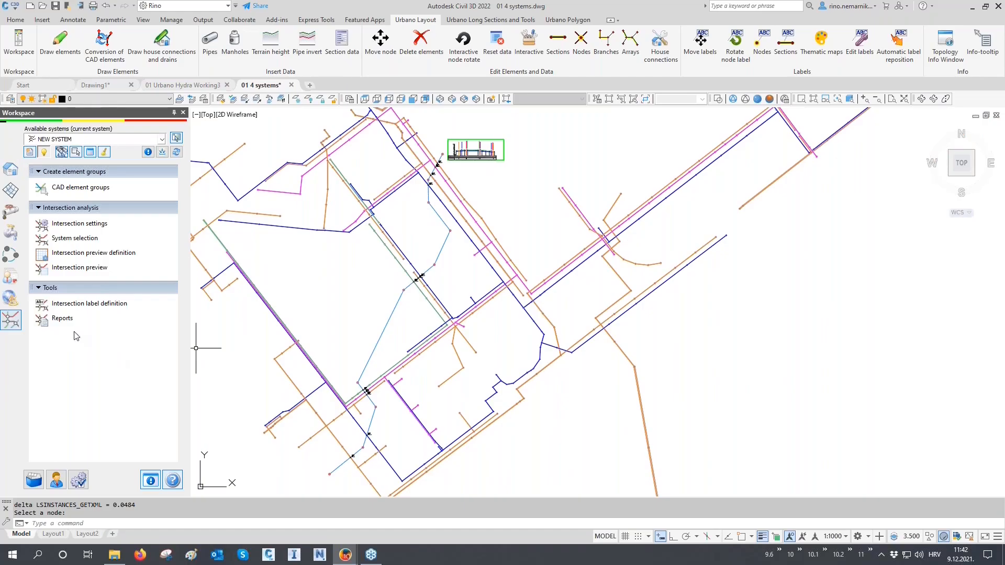
Step: Write the Intersection report in xls format and open the resulting document in Excel
{"action": "left_click", "coordinate": [61, 319]}
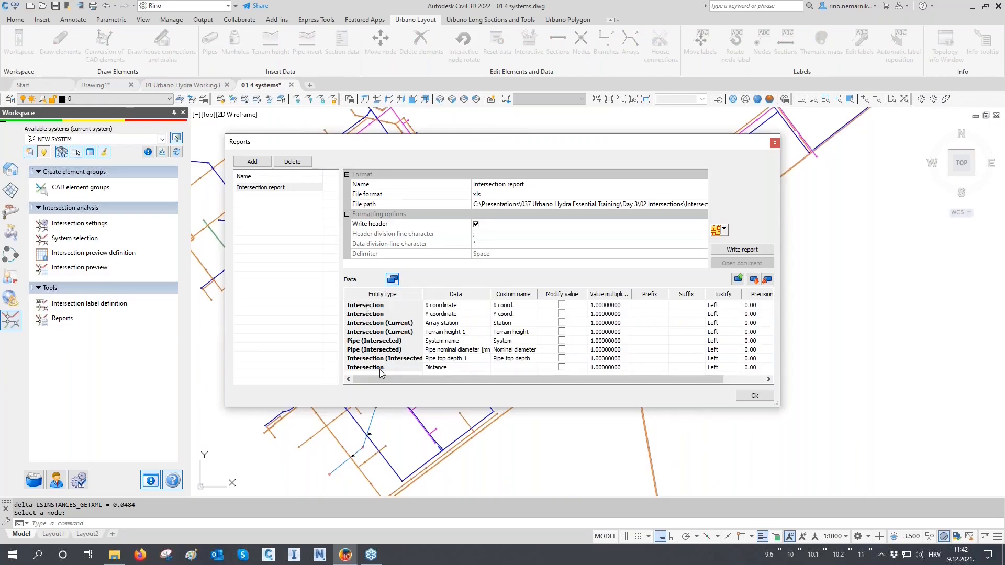
{"action": "left_click", "coordinate": [497, 194]}
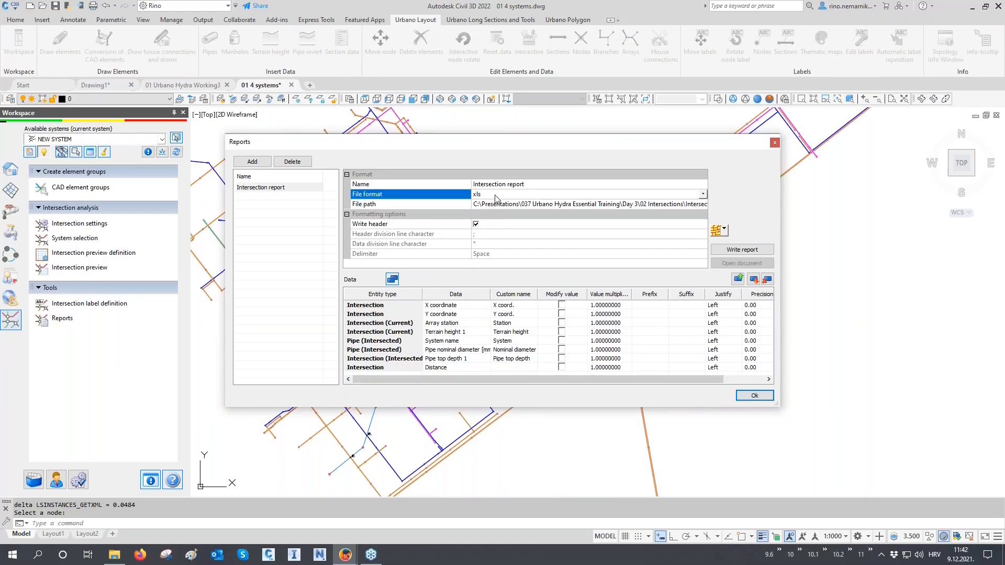
{"action": "left_click", "coordinate": [496, 196]}
{"action": "left_click", "coordinate": [496, 196]}
{"action": "left_click", "coordinate": [716, 231]}
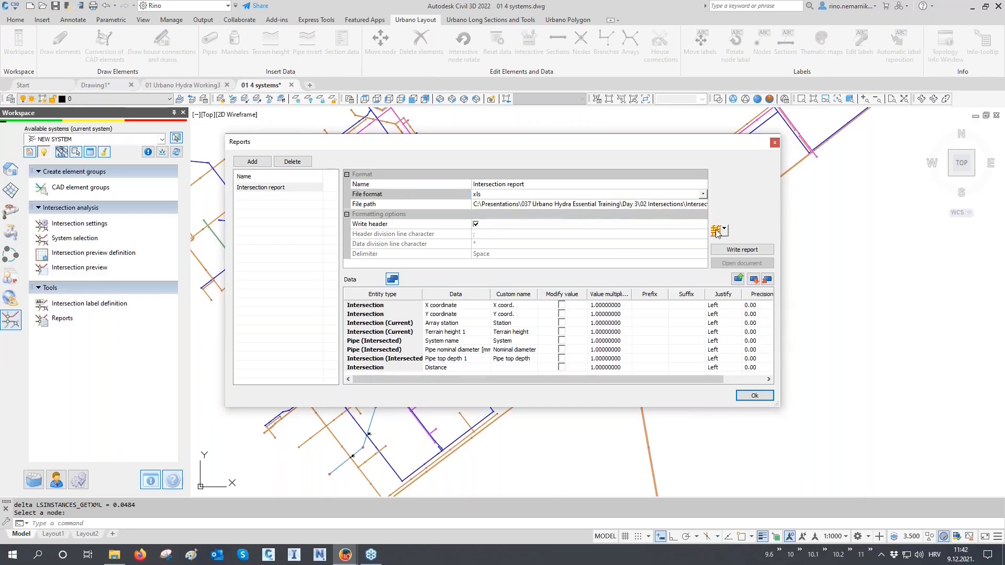
{"action": "left_click", "coordinate": [731, 250]}
{"action": "left_click", "coordinate": [736, 263]}
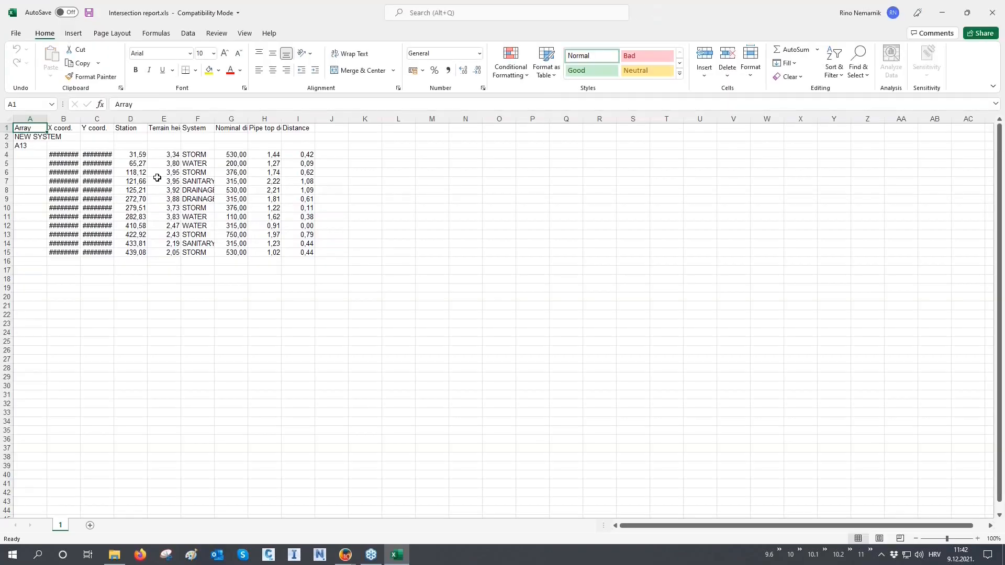
Step: Widen the X and Y coordinate columns and review the report's system, array, coordinate and station data
{"action": "left_click_drag", "start_coordinate": [83, 120], "coordinate": [130, 122]}
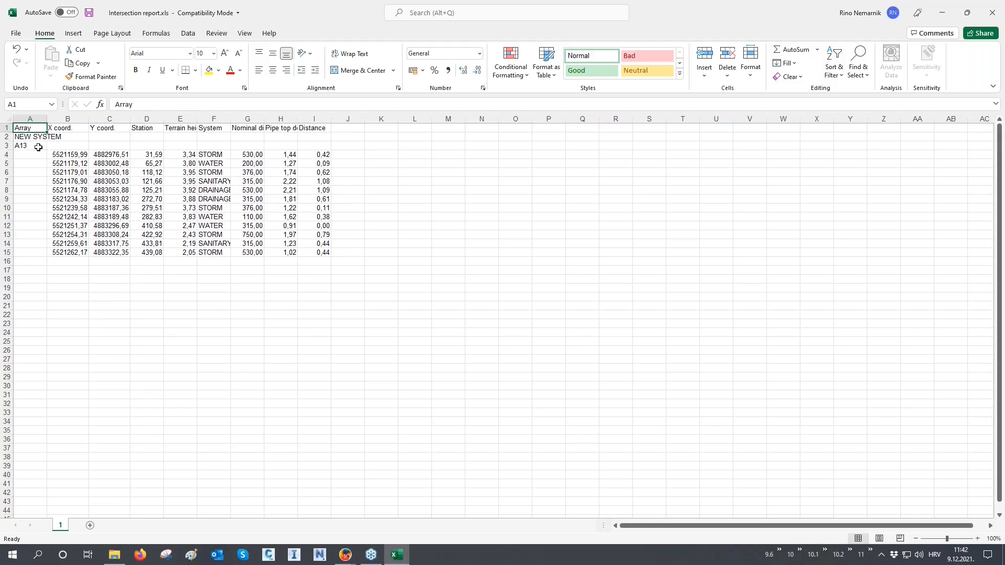
{"action": "left_click", "coordinate": [8, 137]}
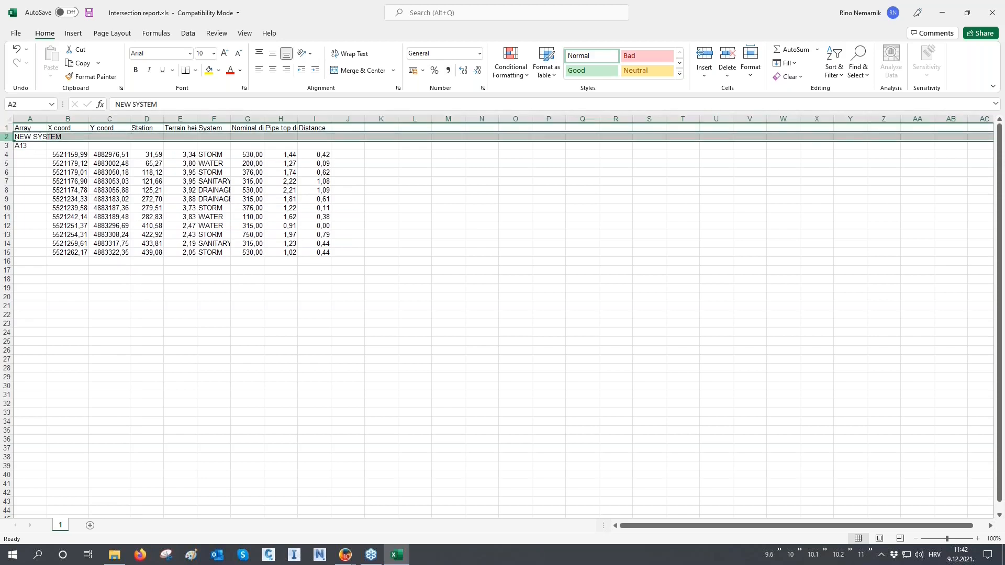
{"action": "left_click", "coordinate": [7, 146]}
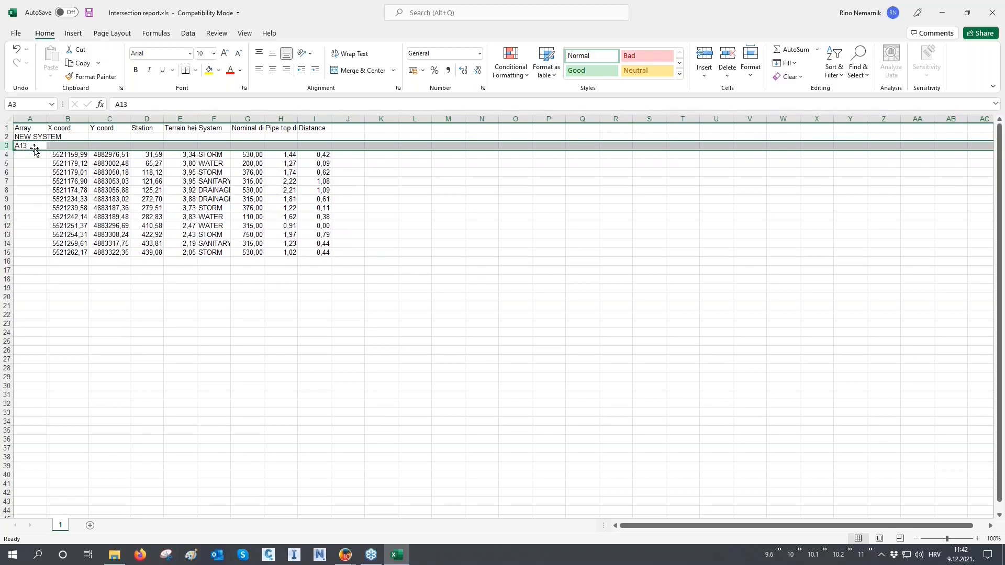
{"action": "left_click_drag", "start_coordinate": [67, 120], "coordinate": [105, 179]}
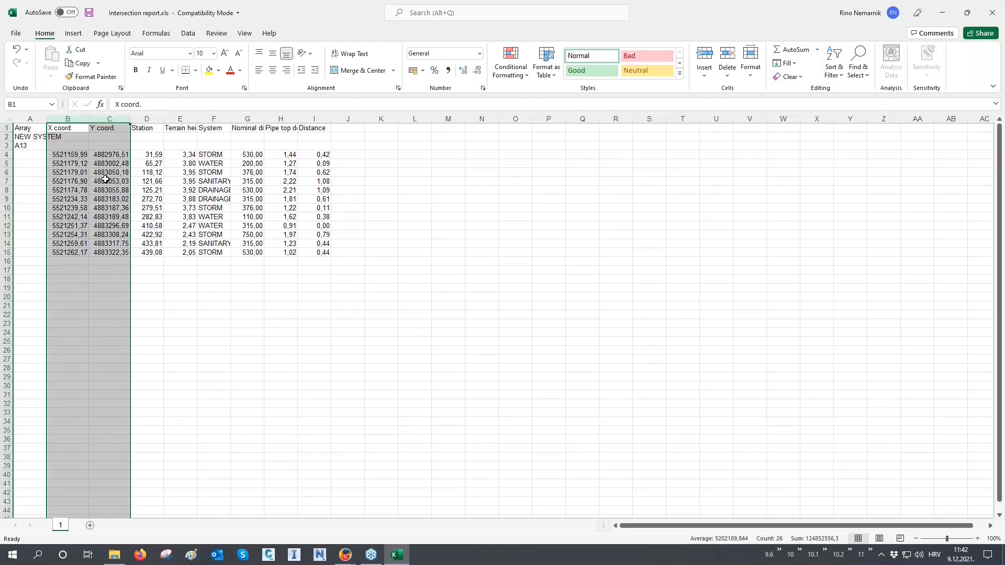
{"action": "left_click", "coordinate": [147, 118]}
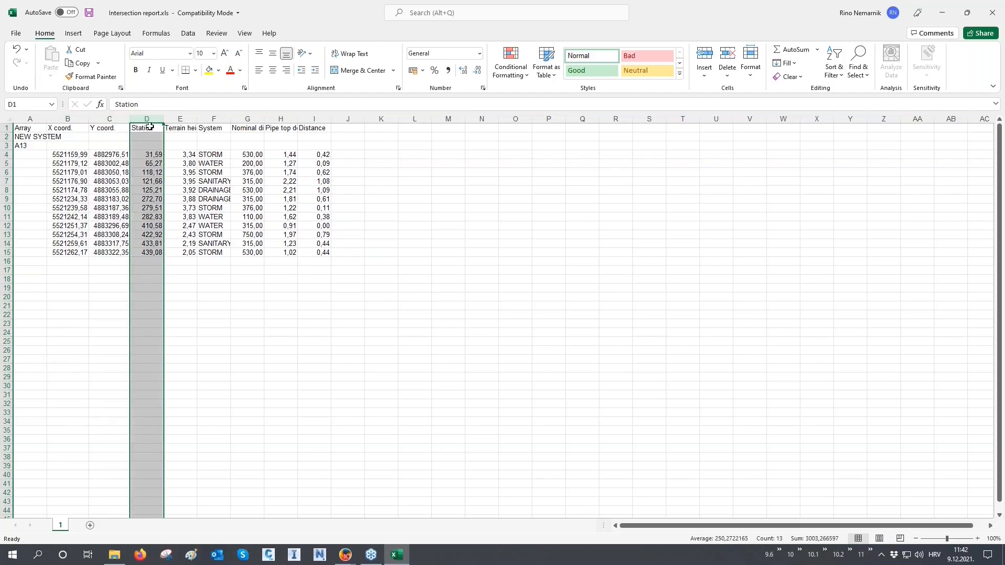
Step: Widen the Terrain height, Nominal diameter and Pipe top depth columns and review the crossed systems listed
{"action": "left_click", "coordinate": [181, 119]}
{"action": "left_click_drag", "start_coordinate": [198, 119], "coordinate": [210, 118]}
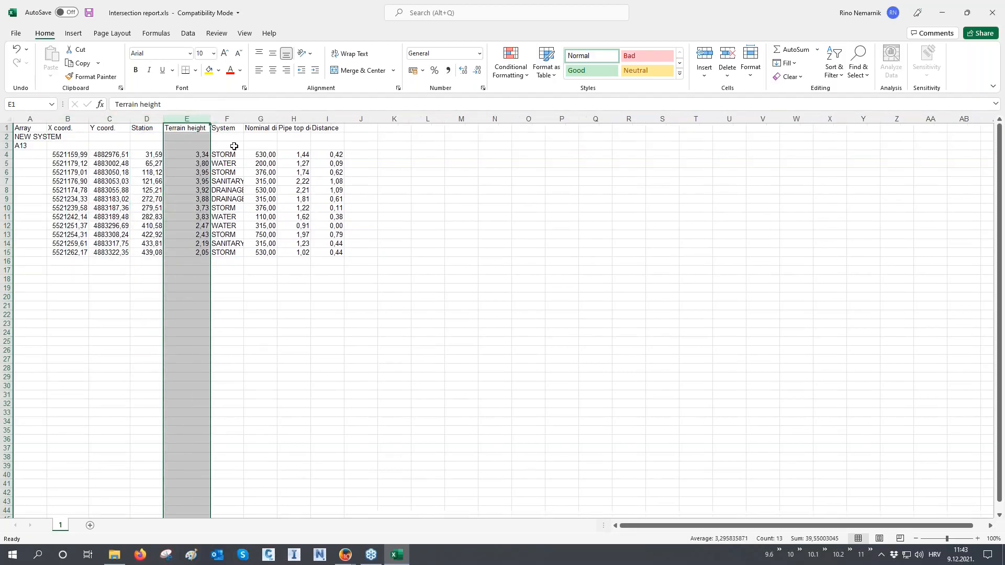
{"action": "left_click_drag", "start_coordinate": [231, 156], "coordinate": [235, 252]}
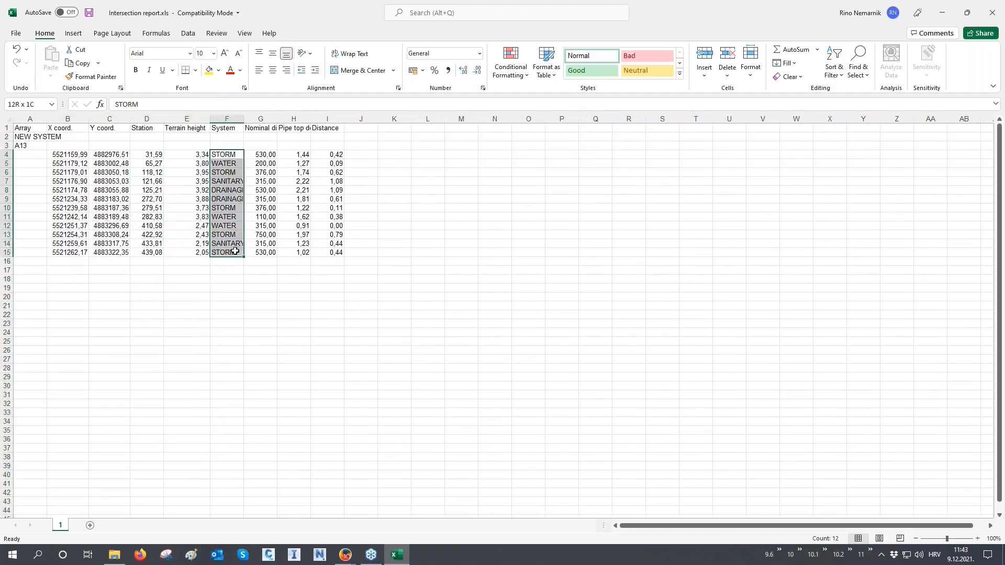
{"action": "left_click_drag", "start_coordinate": [278, 118], "coordinate": [353, 119]}
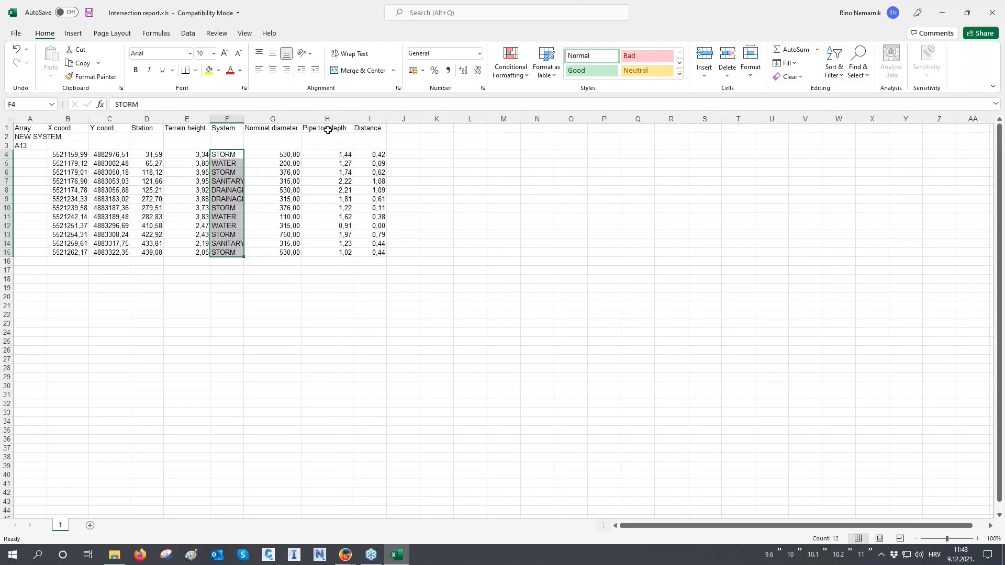
Step: Review the nominal diameter, pipe top depth and distance values of all crossings in the report
{"action": "left_click_drag", "start_coordinate": [287, 155], "coordinate": [340, 252]}
{"action": "left_click_drag", "start_coordinate": [377, 150], "coordinate": [376, 255]}
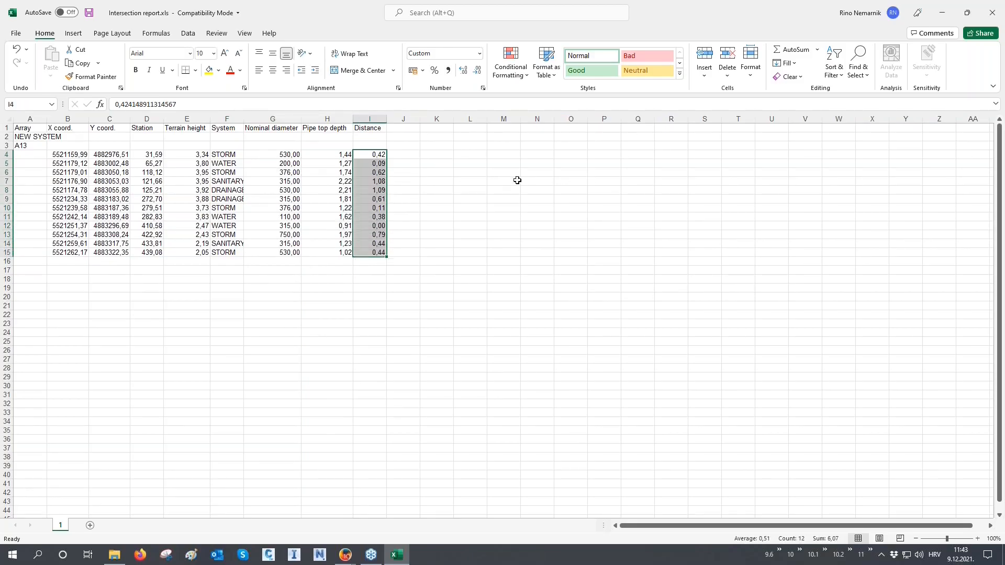
{"action": "left_click", "coordinate": [31, 127]}
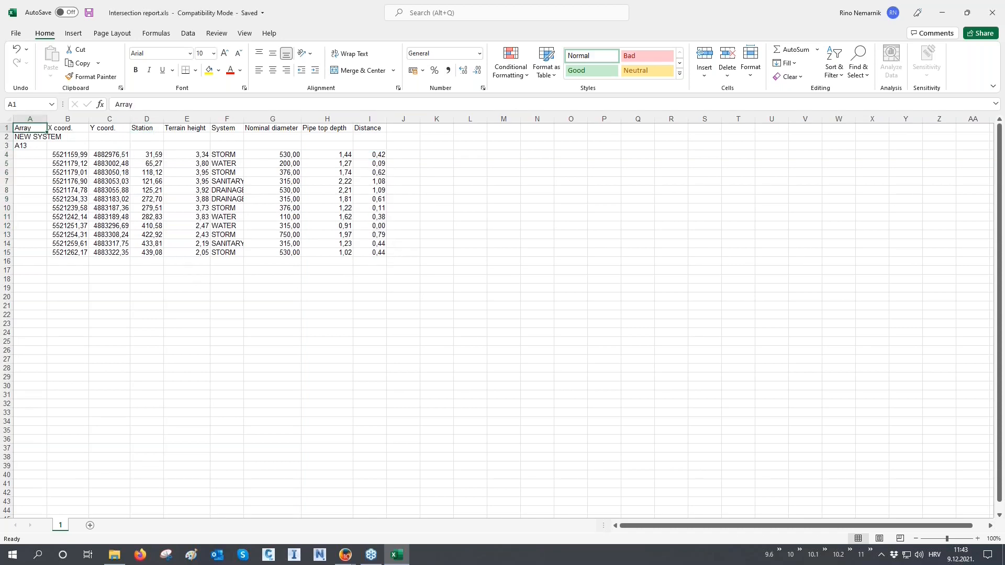
Step: Close the report workbook, its folder window and the Reports dialog to return to the Civil 3D drawing
{"action": "left_click", "coordinate": [992, 12]}
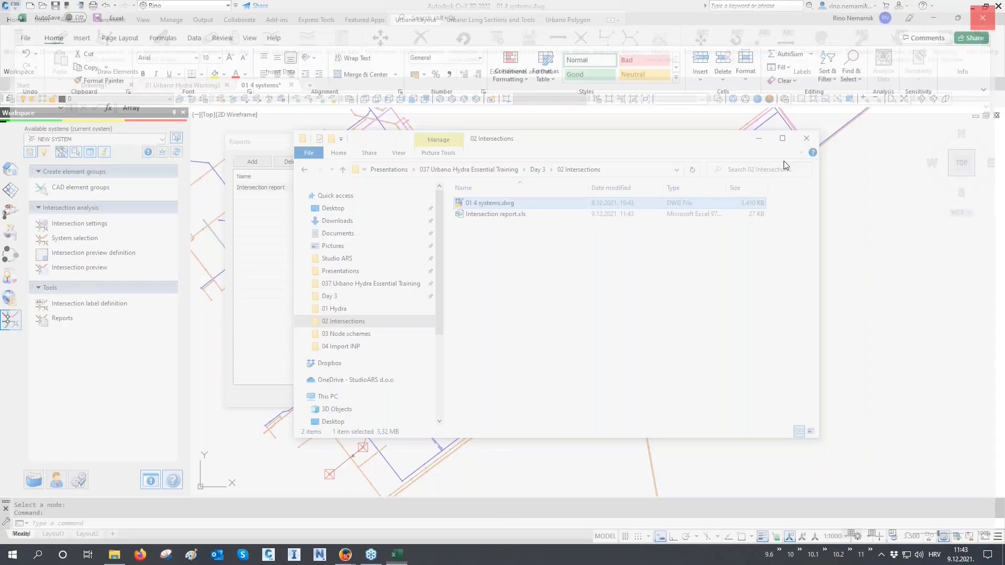
{"action": "left_click", "coordinate": [798, 142]}
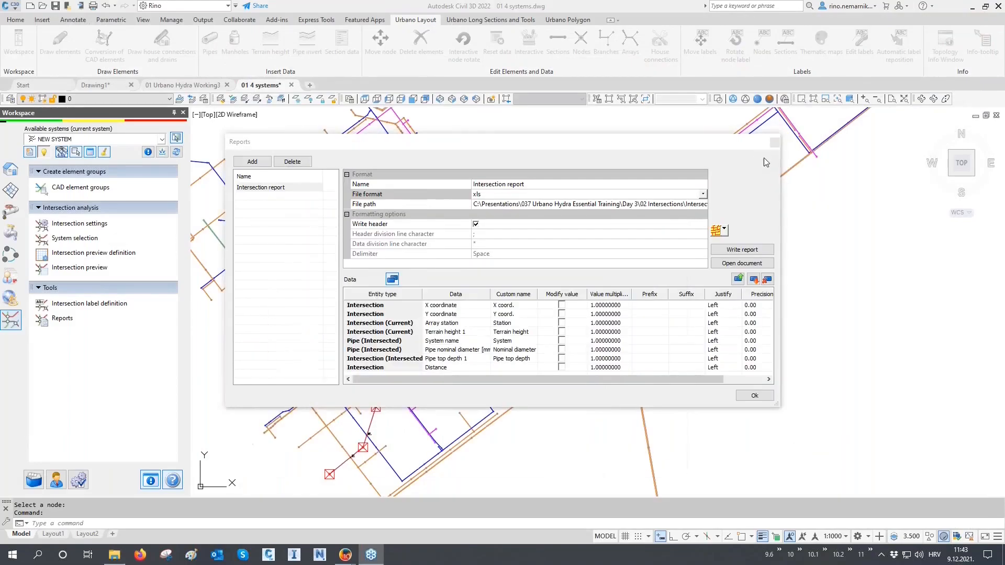
{"action": "left_click", "coordinate": [775, 142]}
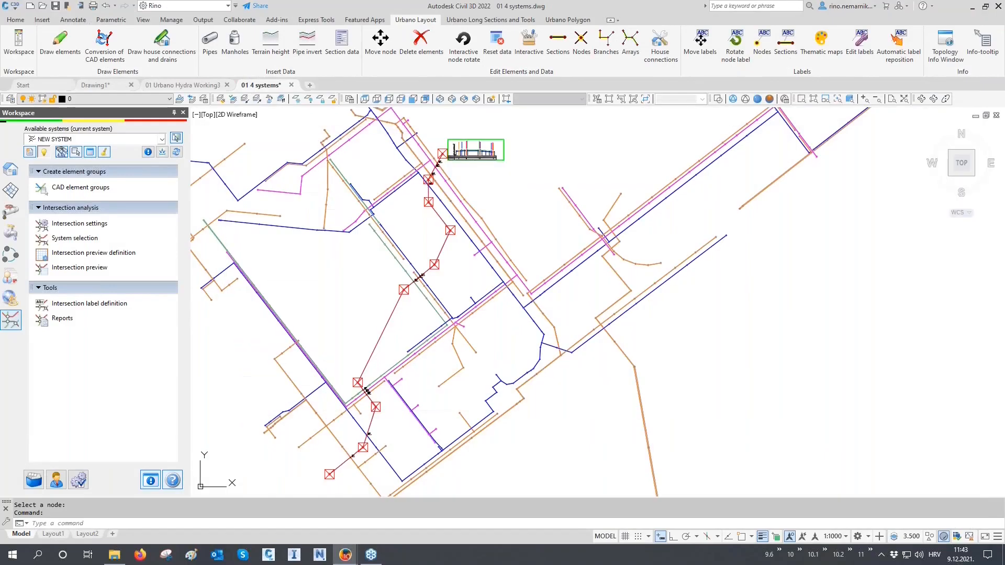
Step: Save the drawing as 01 4 systems_final.dwg and close it, returning to the 01 Urbano Hydra Working3 drawing
{"action": "middle_click_drag", "start_coordinate": [517, 223], "coordinate": [516, 241]}
{"action": "middle_click", "coordinate": [517, 241]}
{"action": "middle_click", "coordinate": [516, 241]}
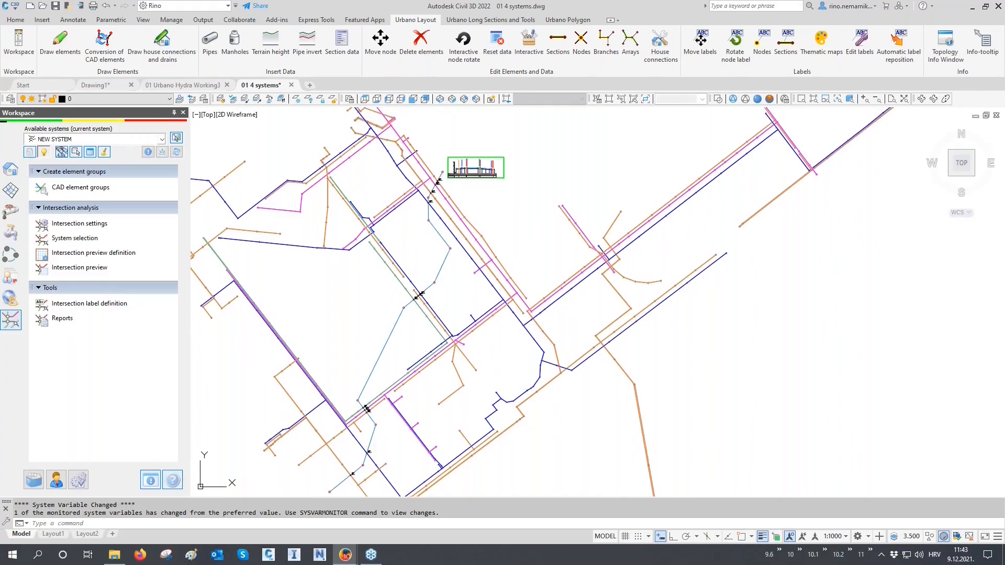
{"action": "left_click", "coordinate": [11, 6]}
{"action": "left_click", "coordinate": [40, 137]}
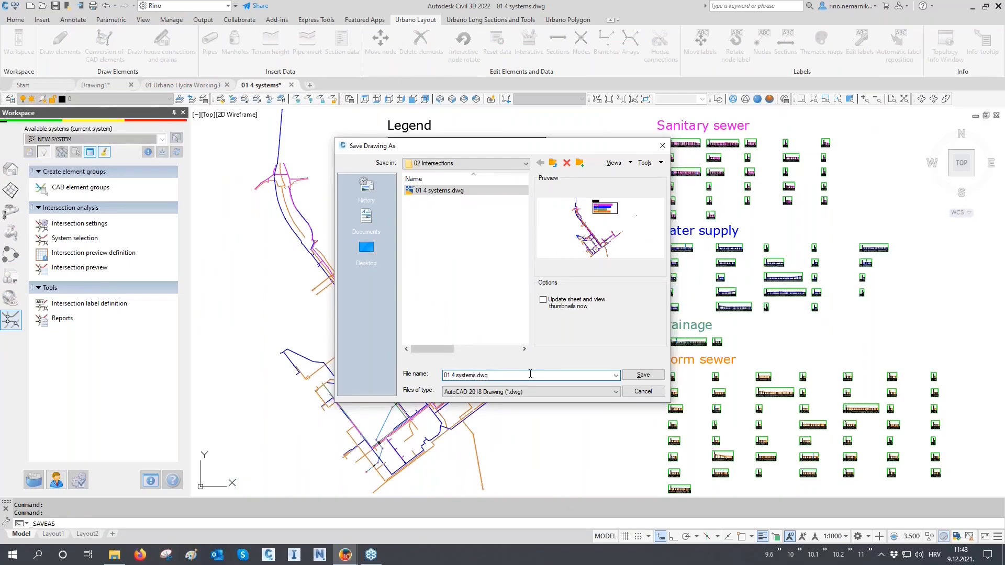
{"action": "type", "text": "_final"}
{"action": "left_click", "coordinate": [644, 375]}
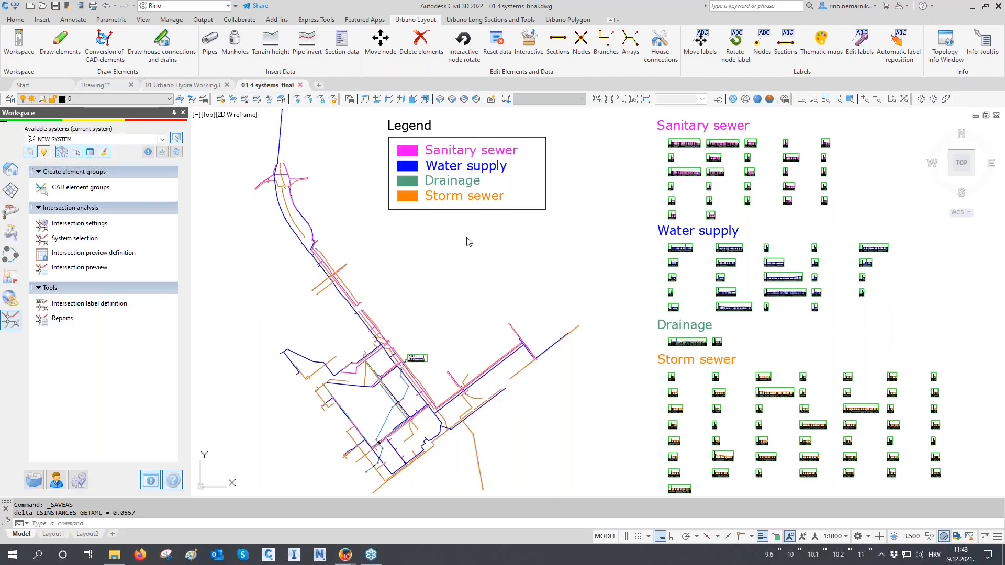
{"action": "key", "text": "ctrl+Tab"}
{"action": "key", "text": "ctrl+F4"}
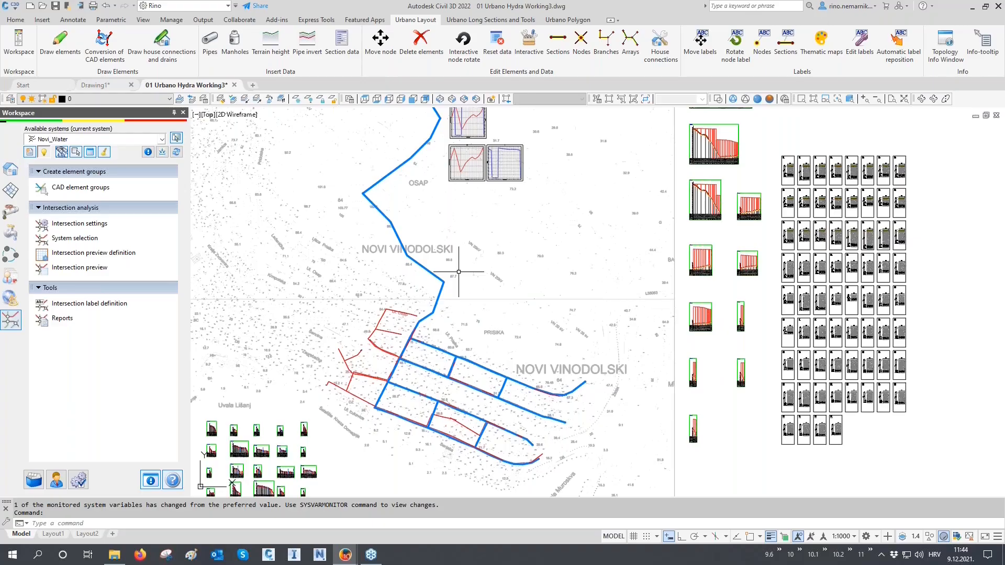
Step: Turn on the 3_CAD_Infrastructure layer and close the layer manager
{"action": "type", "text": "la"}
{"action": "key", "text": "Return"}
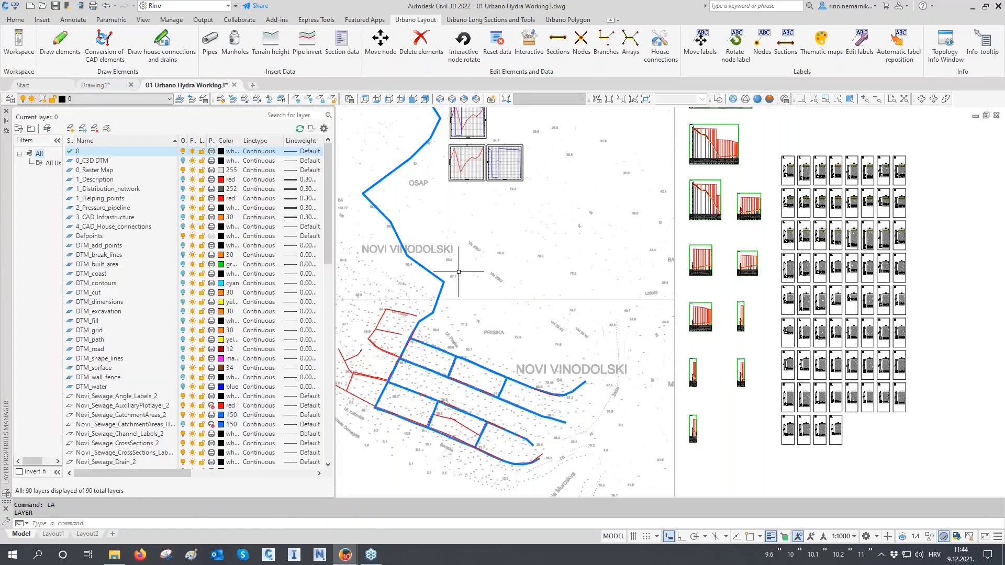
{"action": "left_click", "coordinate": [101, 220]}
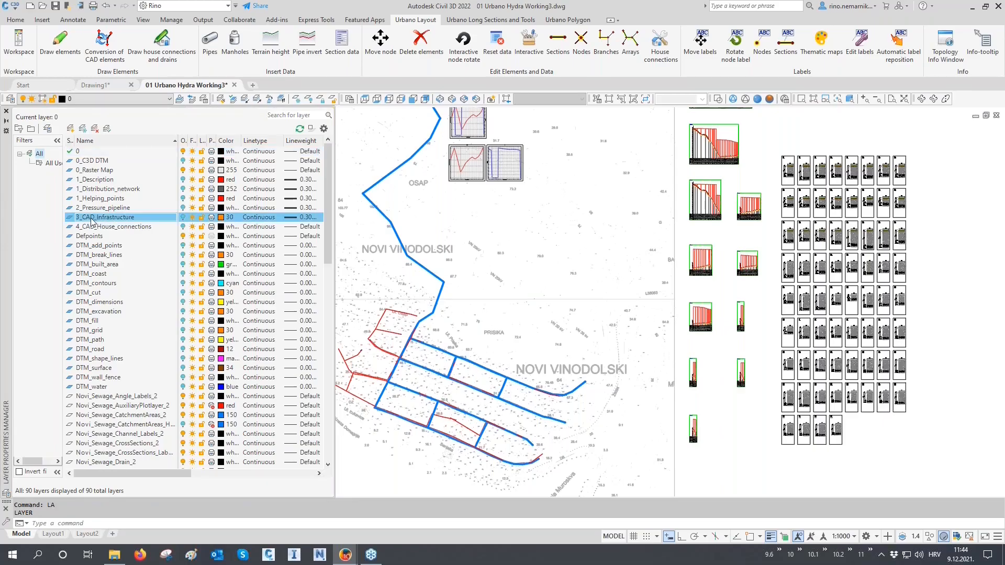
{"action": "left_click", "coordinate": [183, 217]}
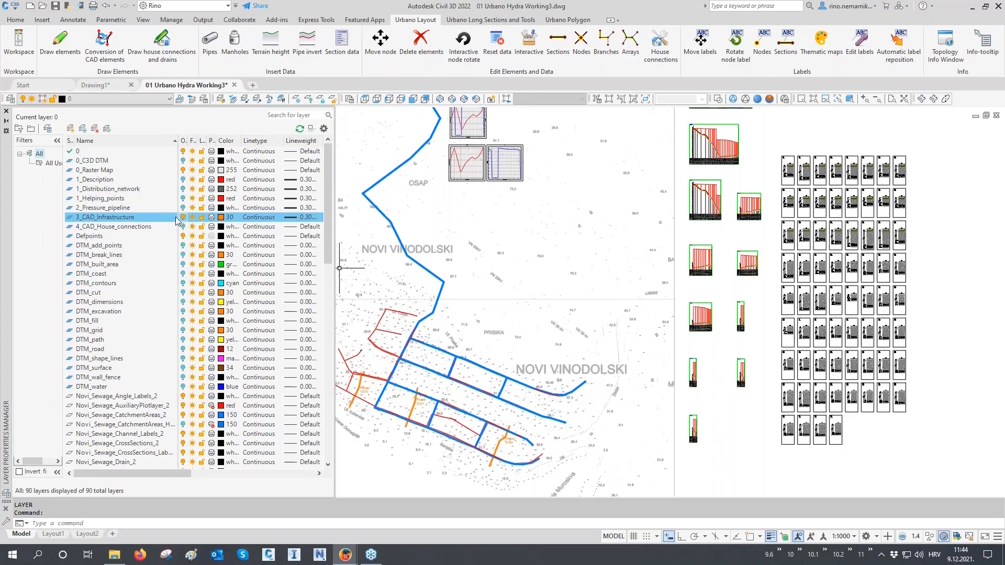
{"action": "left_click", "coordinate": [6, 111]}
Step: Inspect the two western orange power cable polylines labelled Power 0.5m, including their layer and elevation properties
{"action": "scroll", "coordinate": [348, 400], "scroll_direction": "up", "scroll_amount": 10}
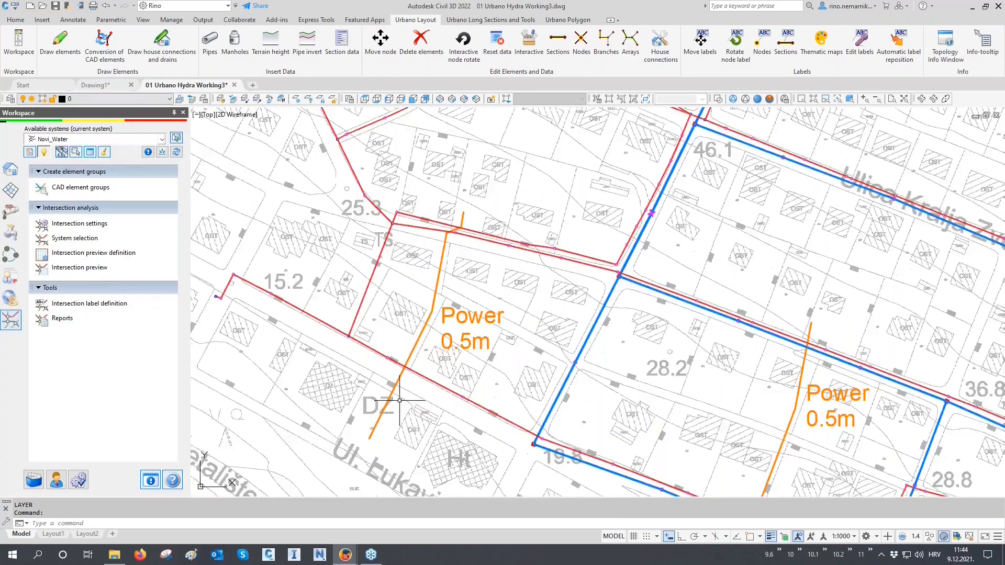
{"action": "left_click", "coordinate": [425, 334]}
{"action": "left_click", "coordinate": [418, 312]}
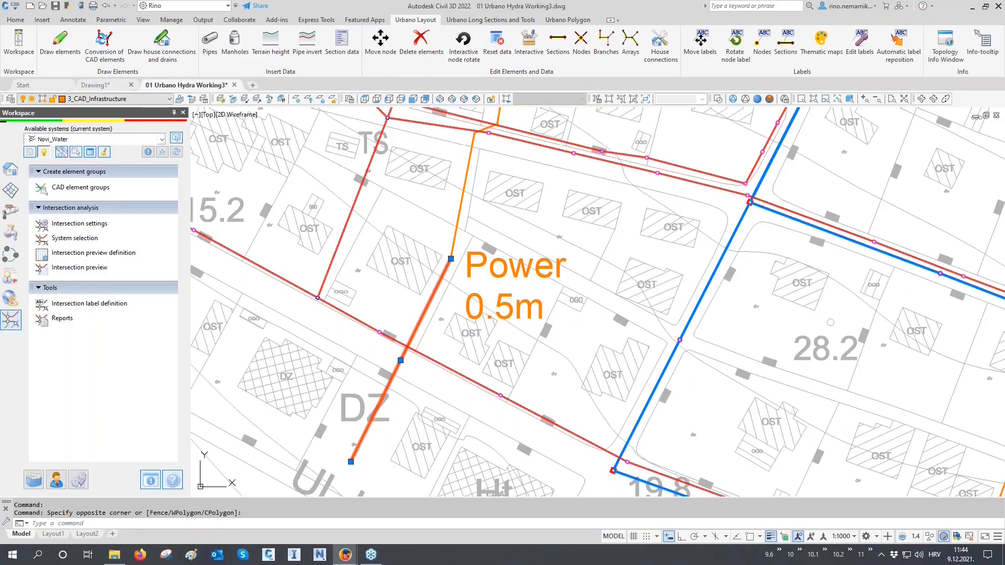
{"action": "key", "text": "ctrl+1"}
{"action": "scroll", "coordinate": [390, 277], "scroll_direction": "down", "scroll_amount": 5}
{"action": "key", "text": "Escape"}
{"action": "left_click", "coordinate": [634, 350]}
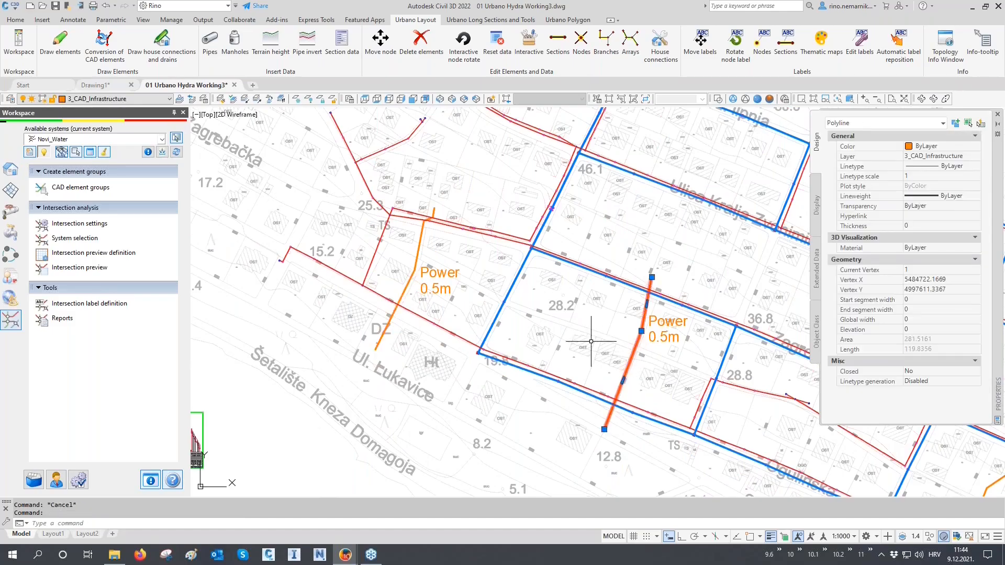
{"action": "key", "text": "Escape"}
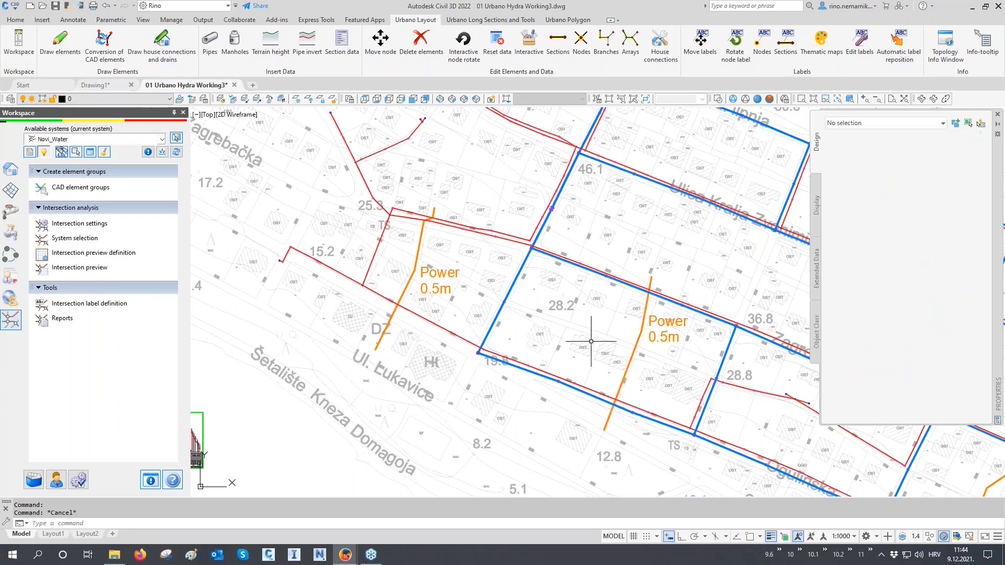
{"action": "left_click", "coordinate": [998, 114]}
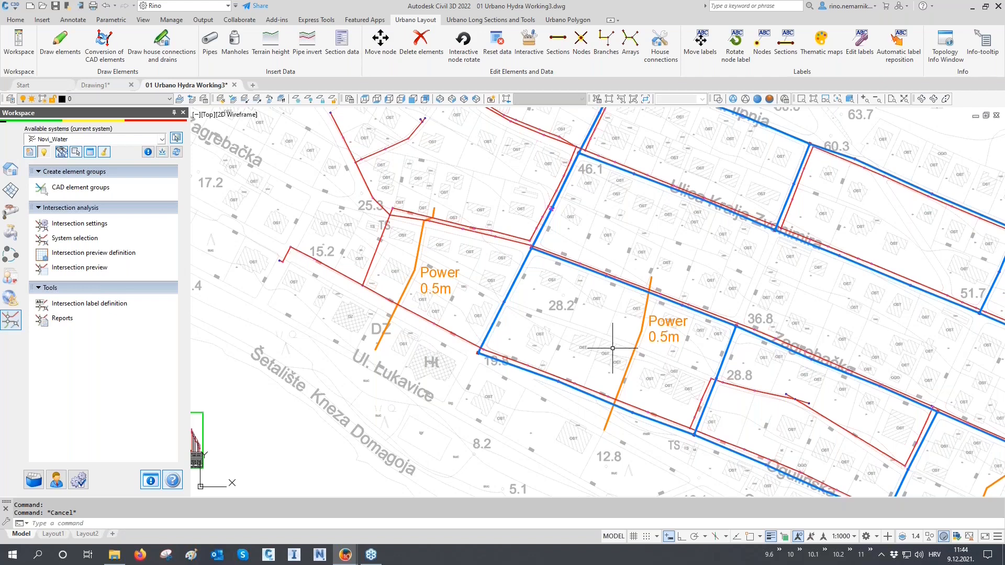
Step: Create a CAD element group for the intersection analysis and name it Power
{"action": "left_click", "coordinate": [65, 189]}
{"action": "left_click", "coordinate": [338, 133]}
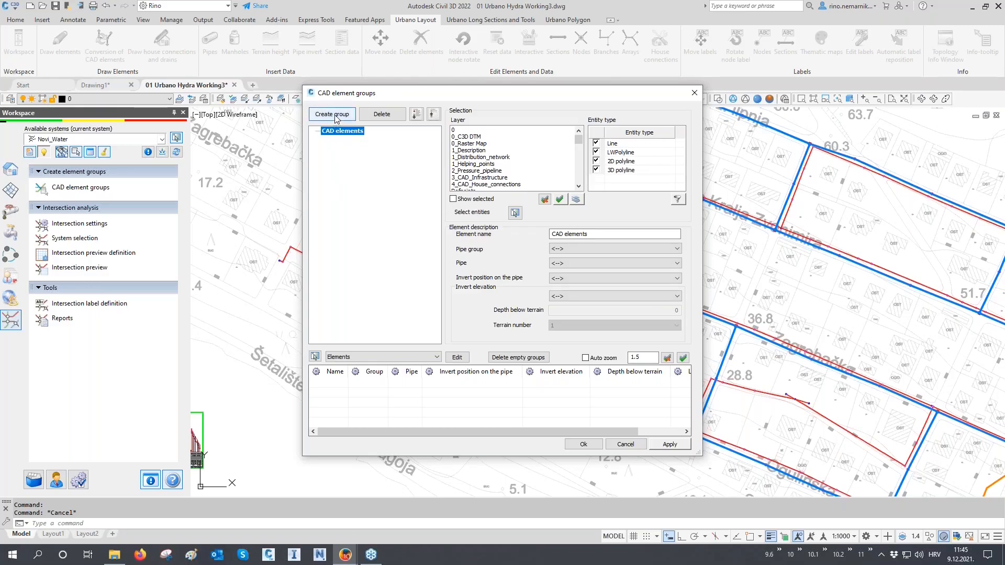
{"action": "left_click_drag", "start_coordinate": [594, 234], "coordinate": [509, 233]}
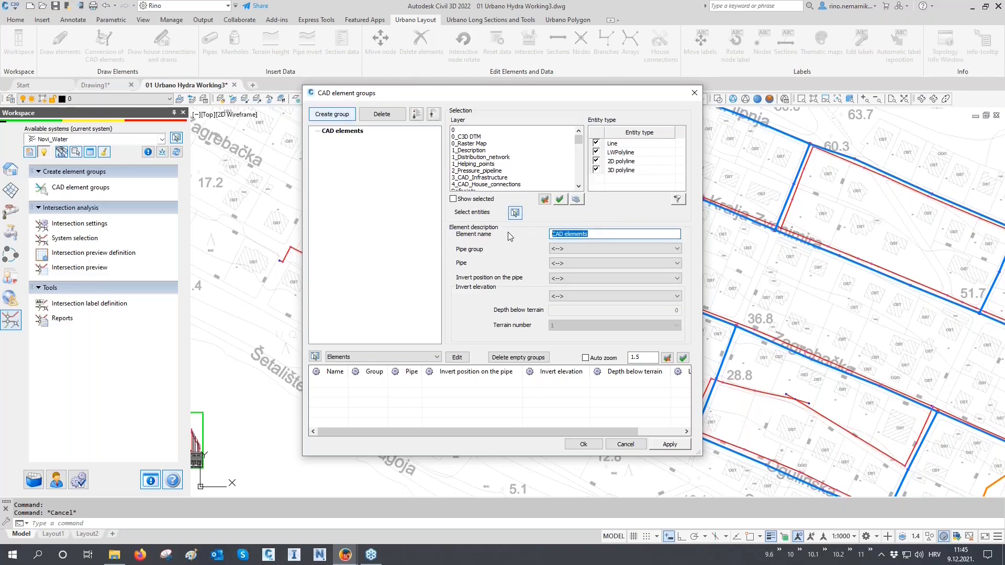
{"action": "type", "text": "Power"}
Step: Choose the 3_CAD_Infrastructure layer as the group's filter by picking a power line, and show only selected layers
{"action": "left_click", "coordinate": [575, 199]}
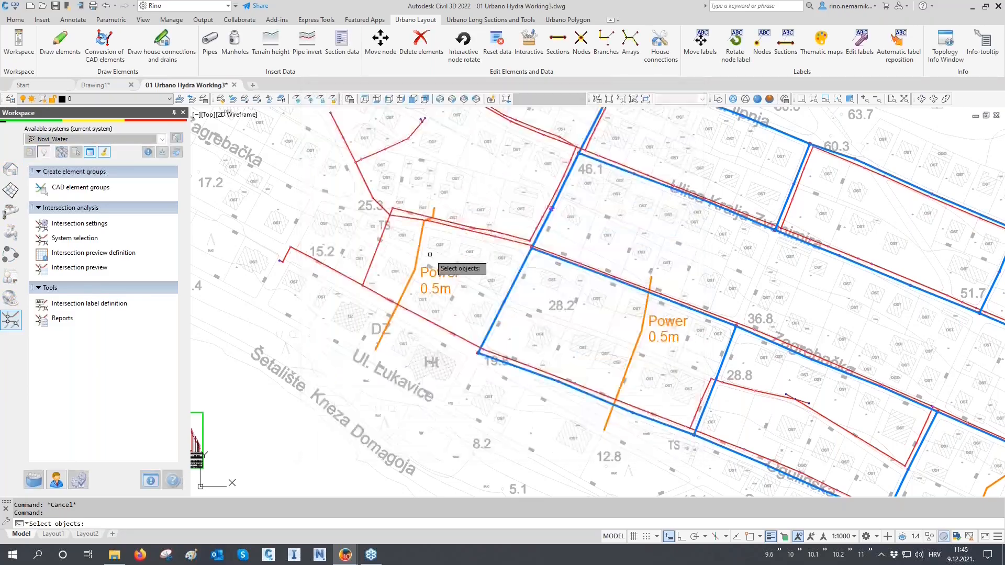
{"action": "left_click", "coordinate": [422, 240]}
{"action": "key", "text": "Return"}
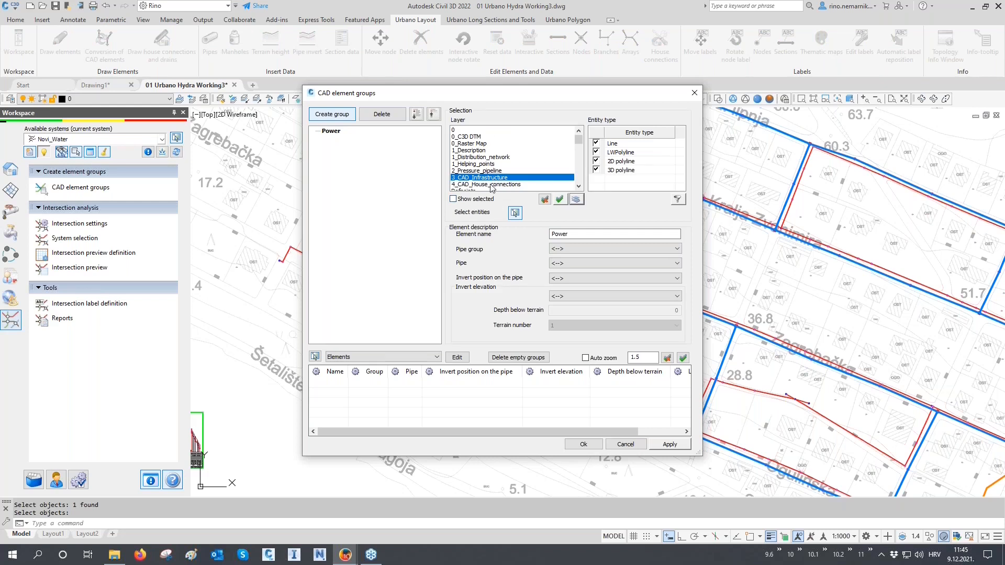
{"action": "left_click", "coordinate": [486, 201]}
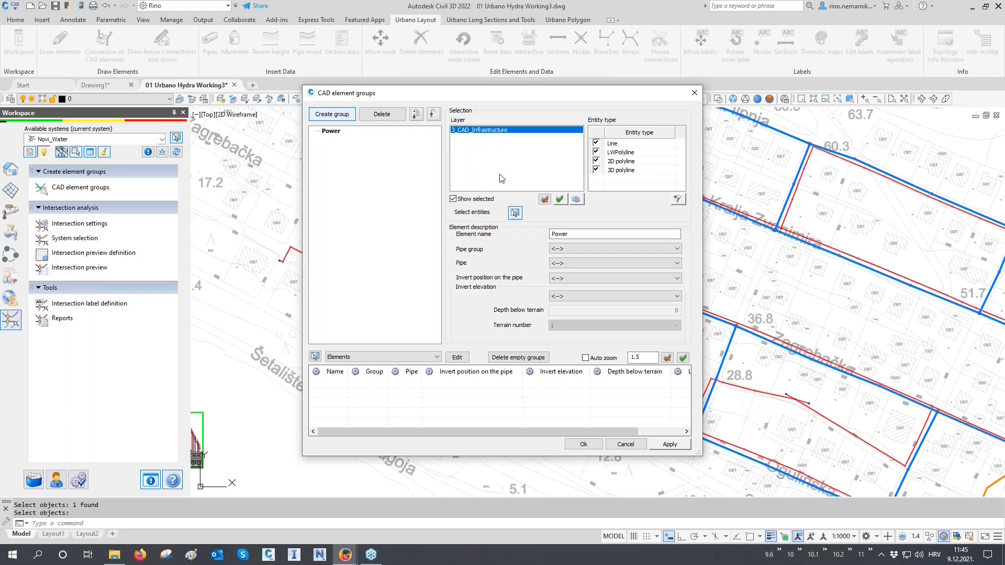
Step: Add all power lines across the settlement's pipe network to the Power group with a crossing selection
{"action": "left_click", "coordinate": [515, 213]}
{"action": "scroll", "coordinate": [456, 272], "scroll_direction": "down", "scroll_amount": 5}
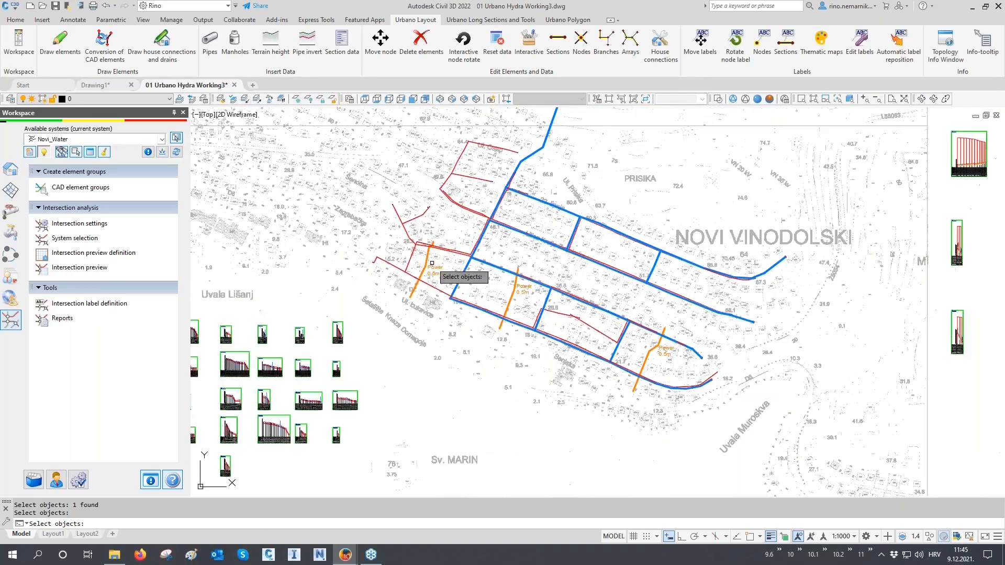
{"action": "left_click", "coordinate": [785, 167]}
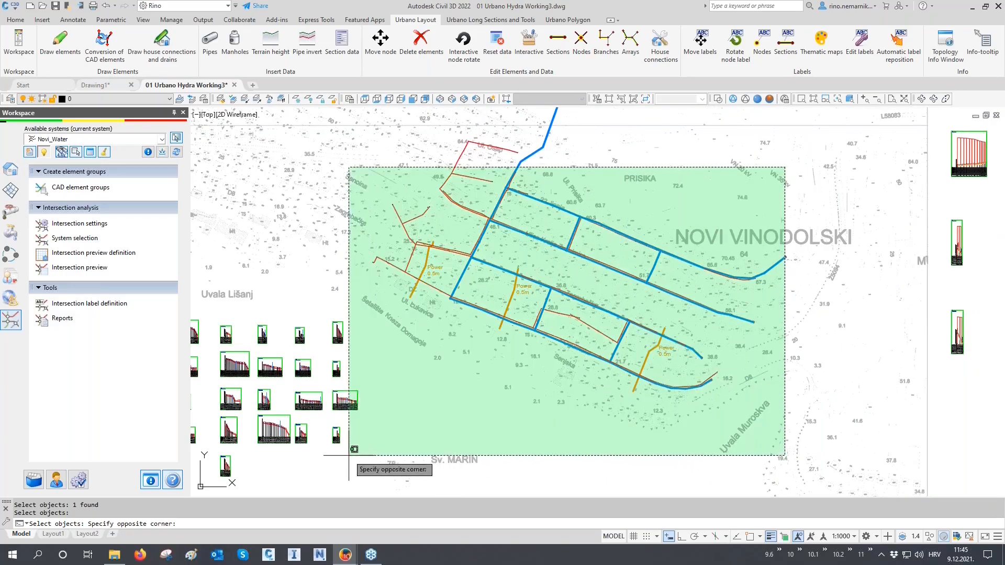
{"action": "left_click", "coordinate": [327, 481]}
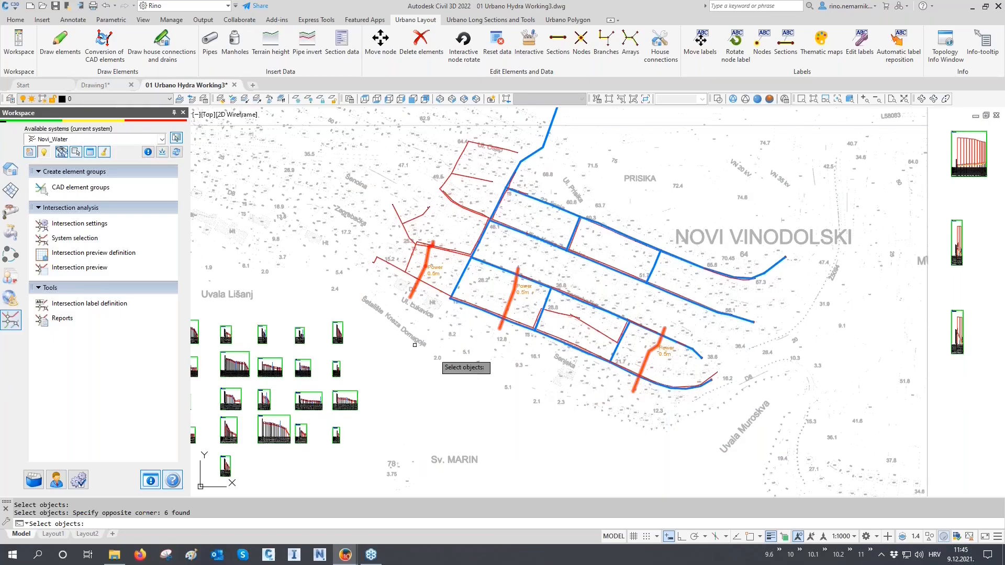
{"action": "key", "text": "Return"}
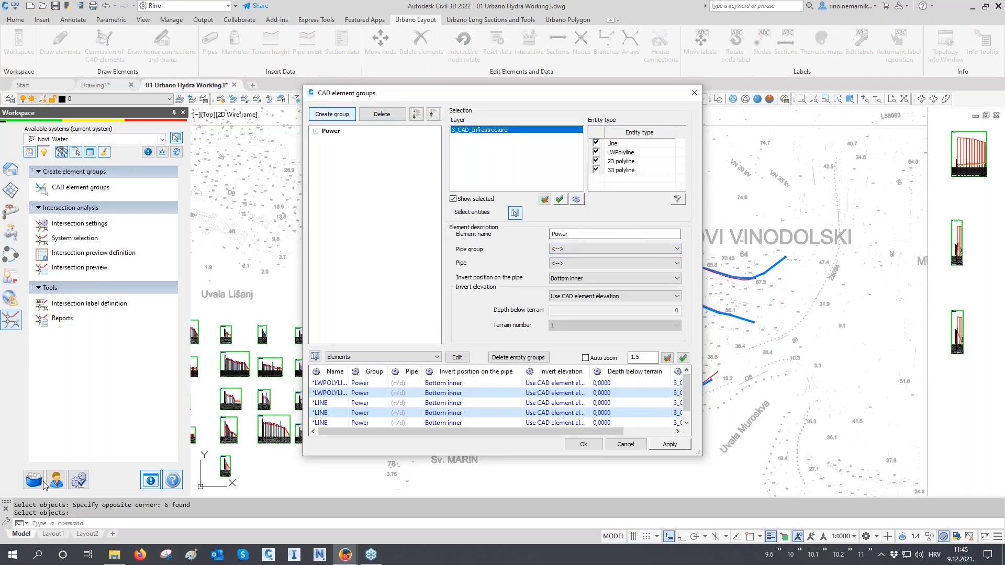
Step: Assign the Power elements the 110 mm PEHD pipe from S - PEHD Pipes SN 8, with invert position at Axis of pipe
{"action": "left_click", "coordinate": [573, 251]}
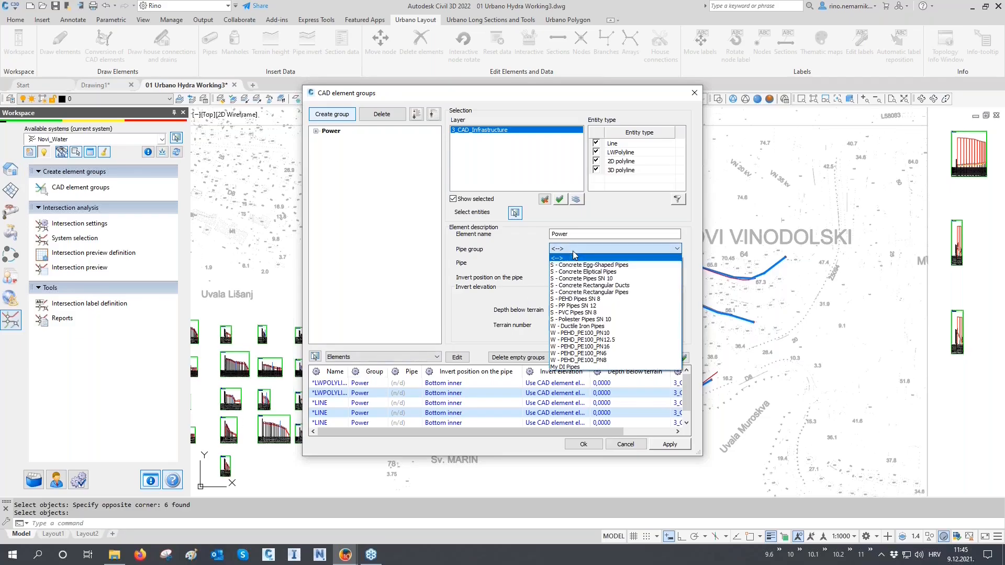
{"action": "left_click", "coordinate": [571, 299]}
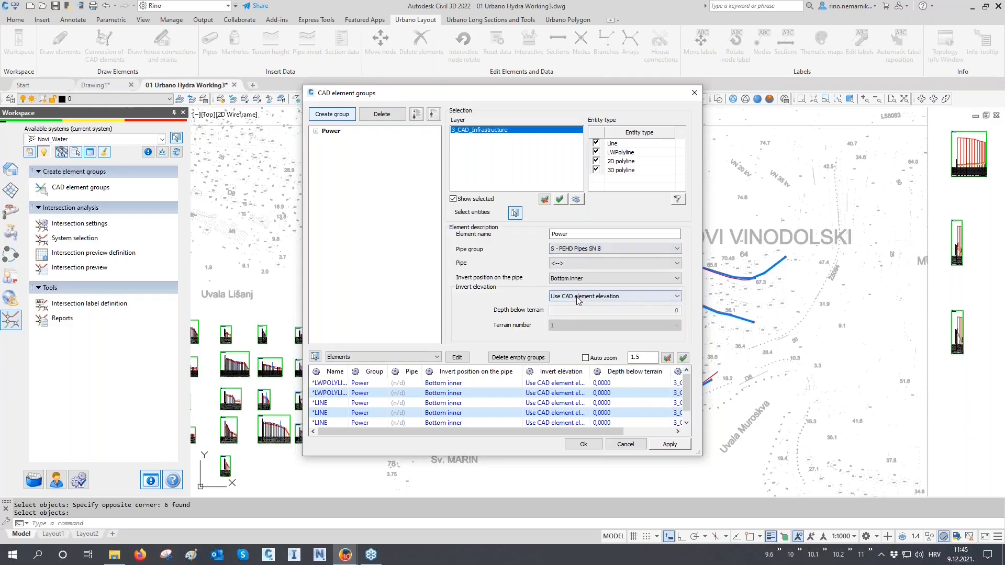
{"action": "left_click", "coordinate": [557, 264]}
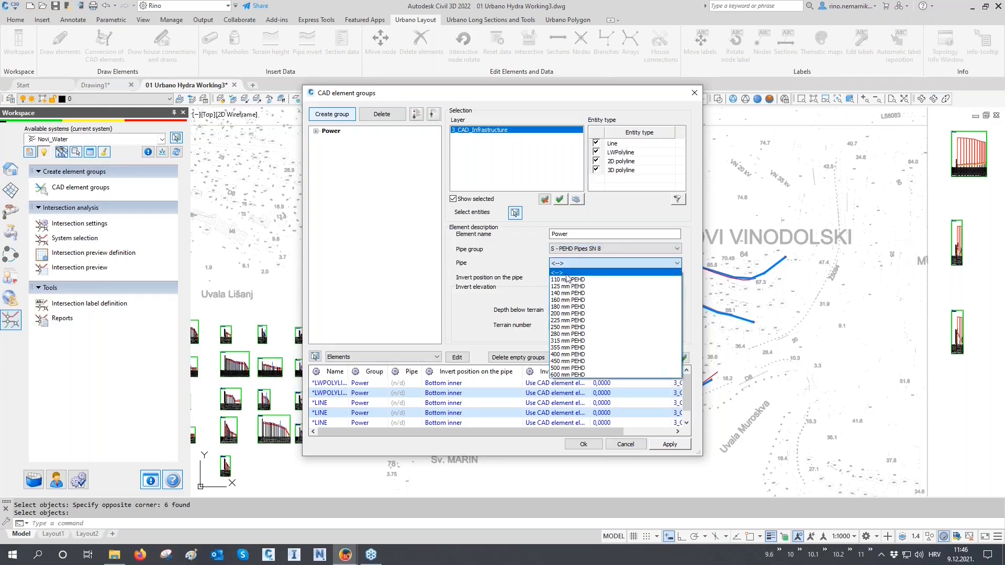
{"action": "left_click", "coordinate": [567, 280]}
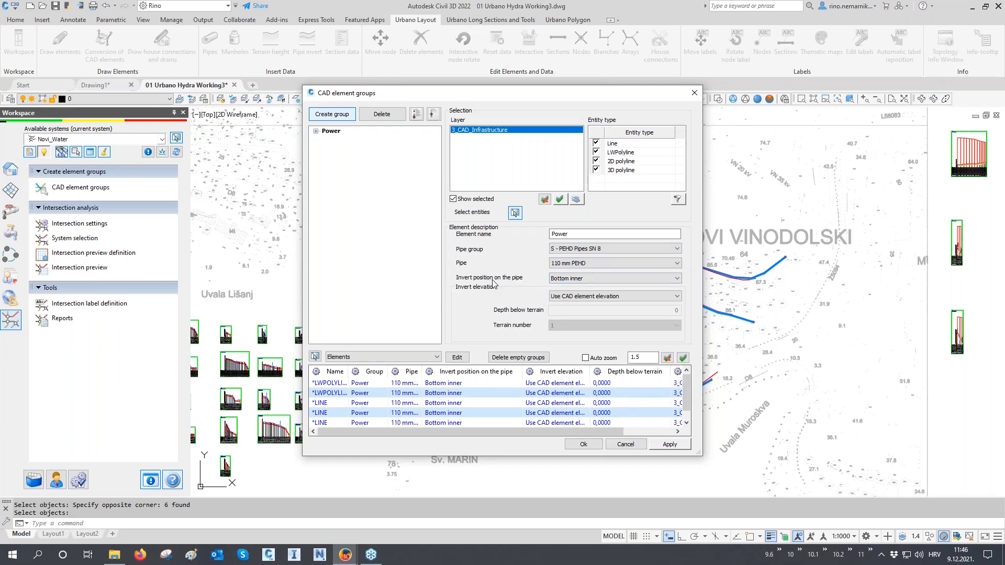
{"action": "left_click", "coordinate": [568, 280]}
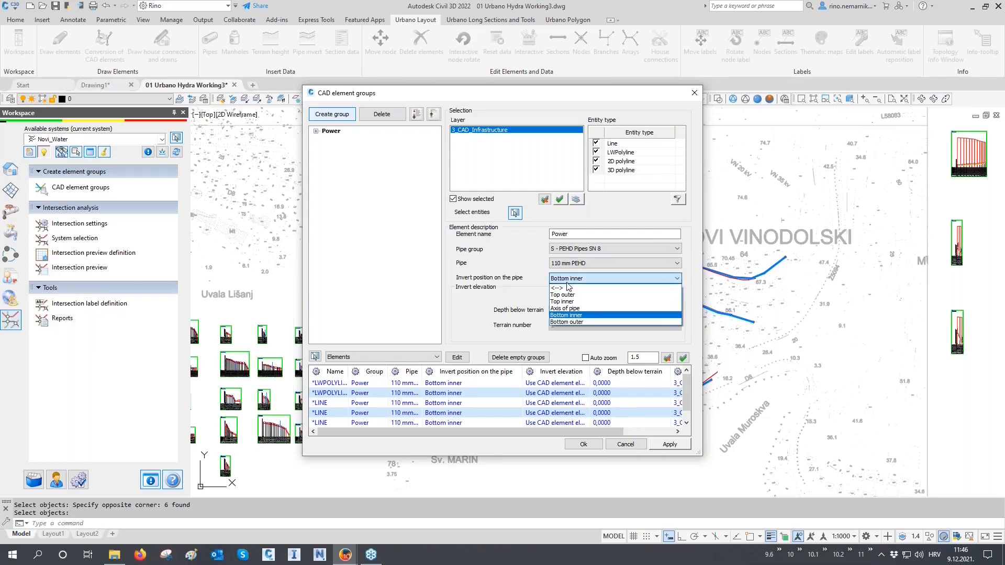
{"action": "left_click", "coordinate": [579, 309]}
Step: Set the Power group's invert elevation to use terrain elevation from the intersecting section, at a depth of 0.5 below terrain
{"action": "left_click", "coordinate": [581, 297]}
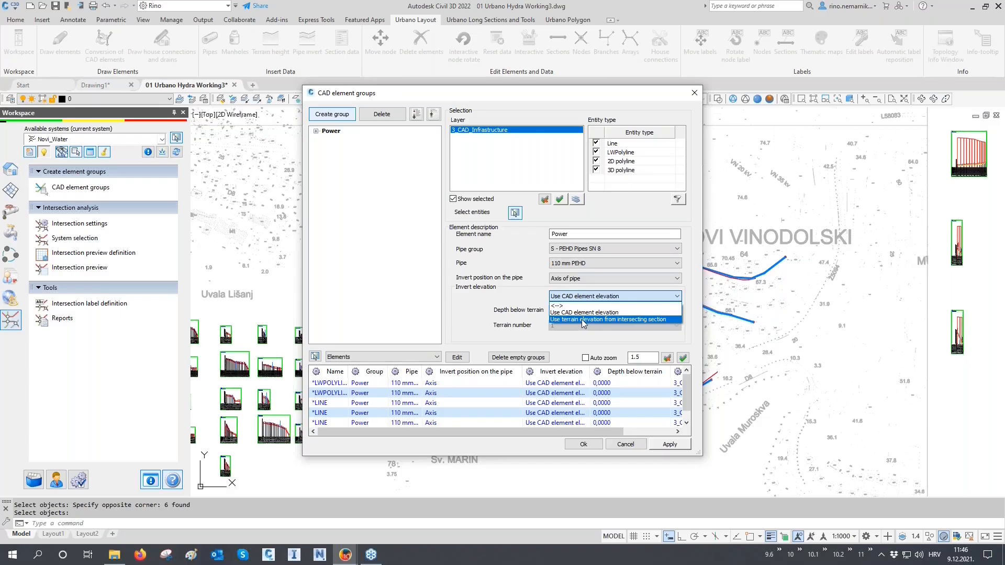
{"action": "left_click", "coordinate": [582, 320]}
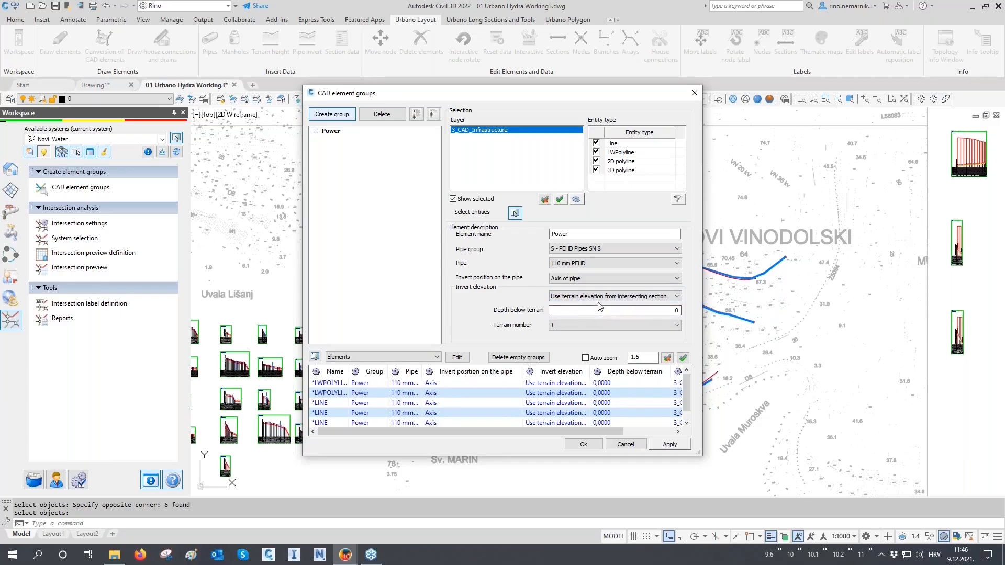
{"action": "left_click_drag", "start_coordinate": [652, 312], "coordinate": [693, 313]}
{"action": "left_click_drag", "start_coordinate": [462, 97], "coordinate": [654, 98]}
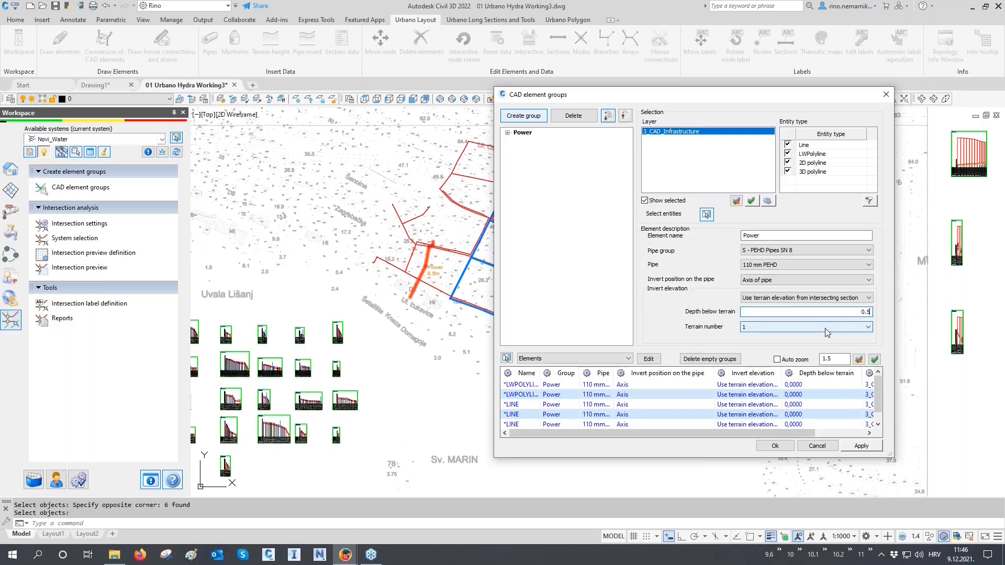
{"action": "key", "text": "Tab"}
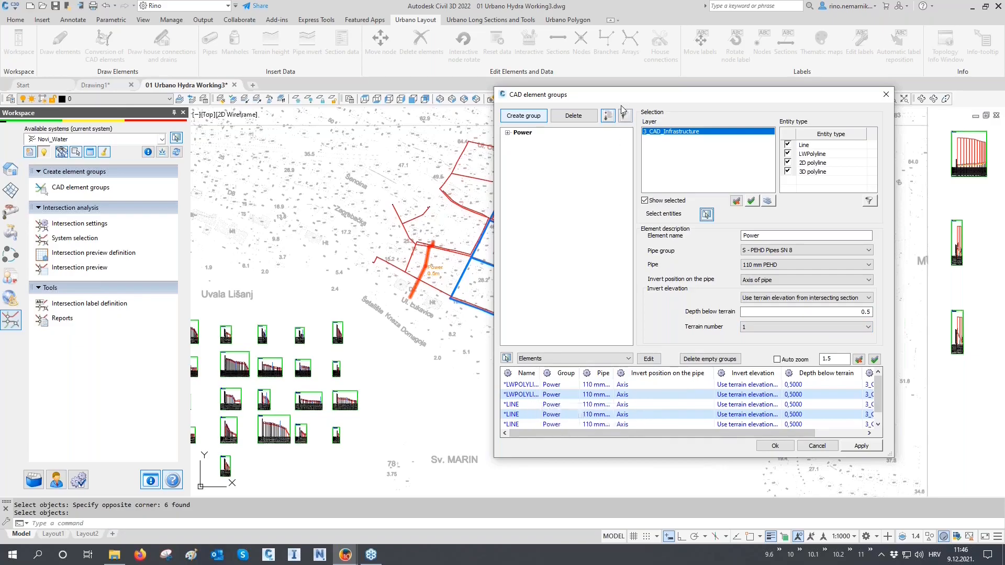
Step: Check the Power group's listed elements one by one in the drawing with auto zoom enabled, and accept the CAD element groups
{"action": "mouse_move", "coordinate": [616, 99]}
{"action": "left_mouse_down"}
{"action": "mouse_move", "coordinate": [216, 78]}
{"action": "mouse_move", "coordinate": [137, 63]}
{"action": "mouse_move", "coordinate": [134, 18]}
{"action": "left_mouse_up"}
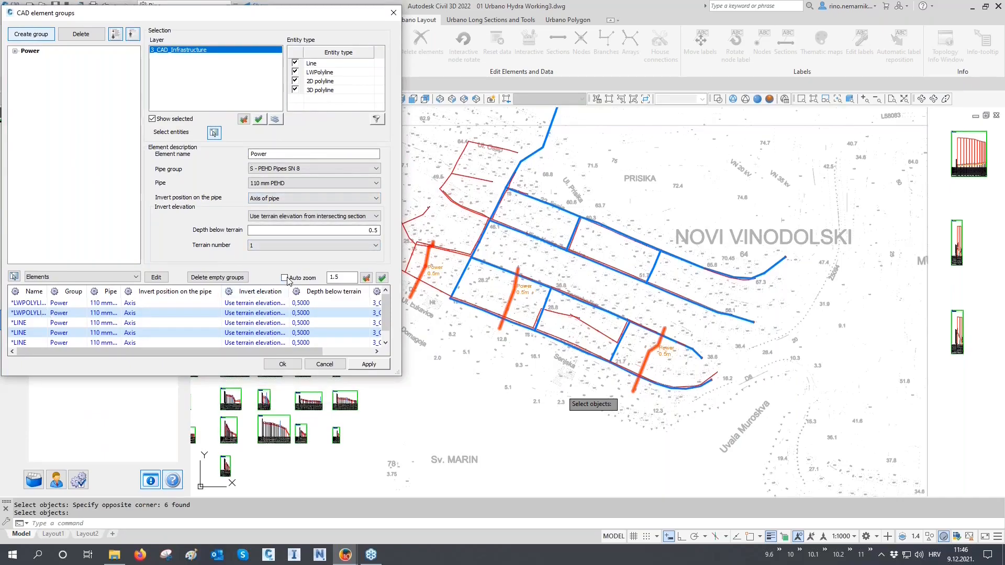
{"action": "left_click", "coordinate": [33, 306]}
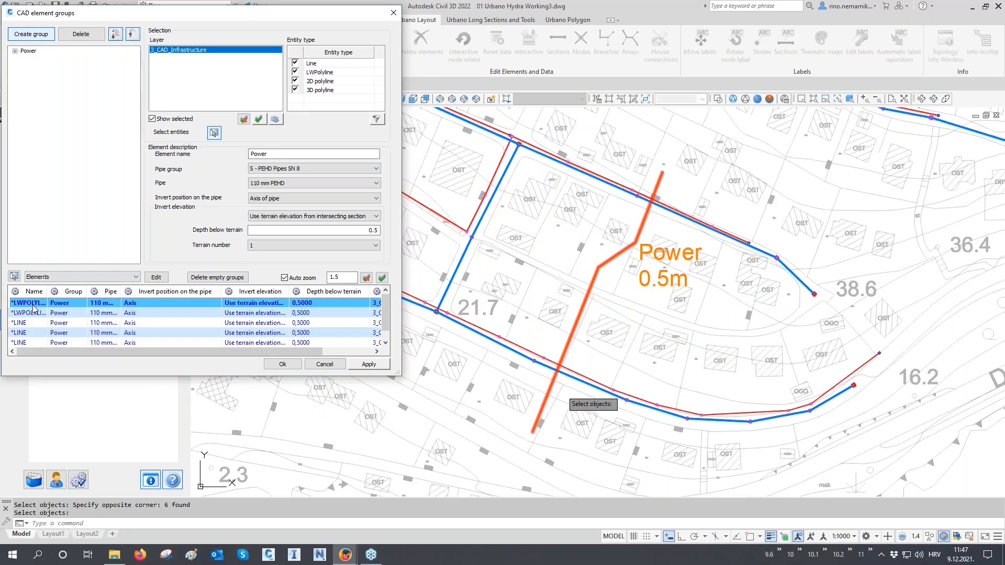
{"action": "left_click", "coordinate": [33, 313]}
{"action": "left_click", "coordinate": [33, 325]}
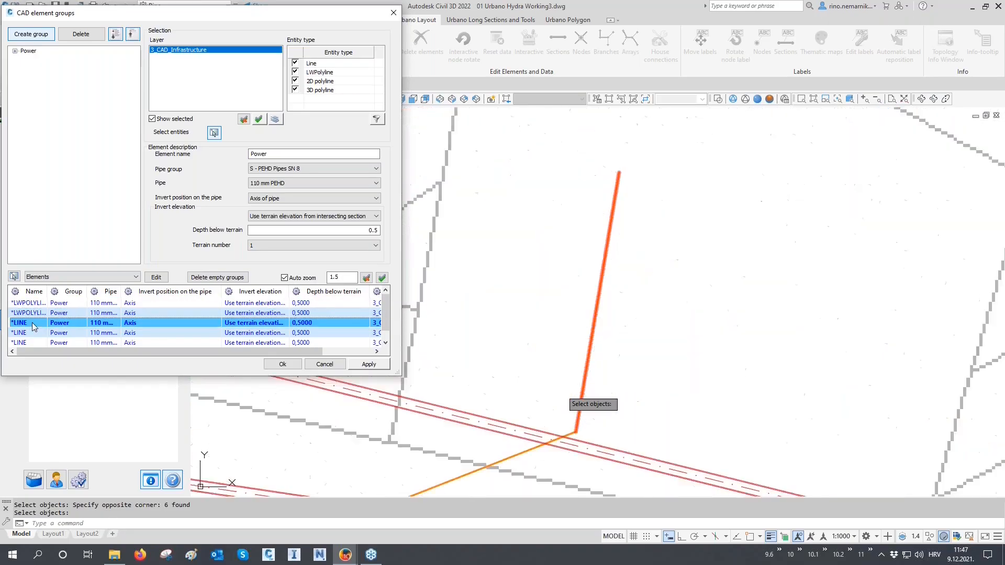
{"action": "left_click", "coordinate": [34, 333]}
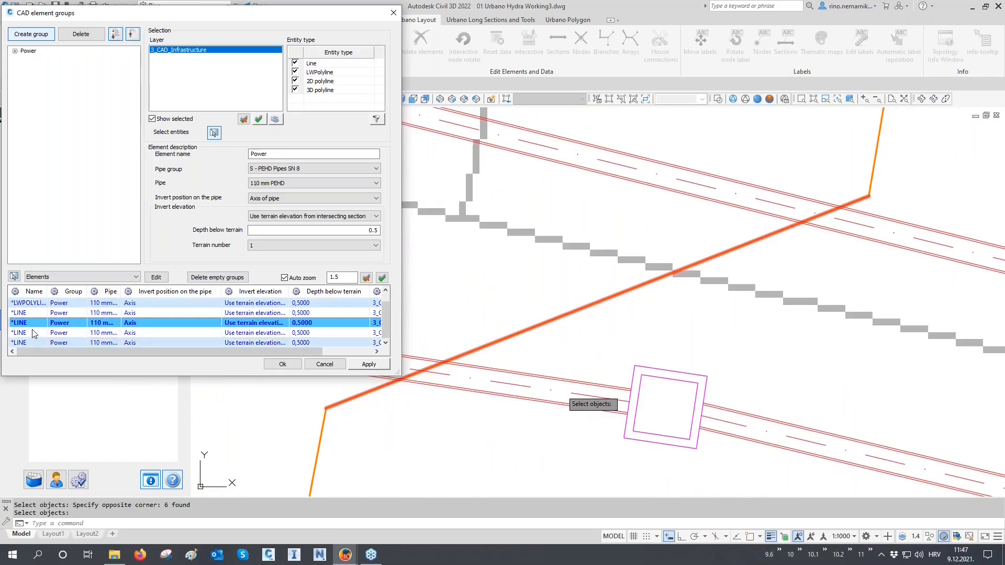
{"action": "left_click", "coordinate": [33, 333]}
{"action": "left_click", "coordinate": [34, 343]}
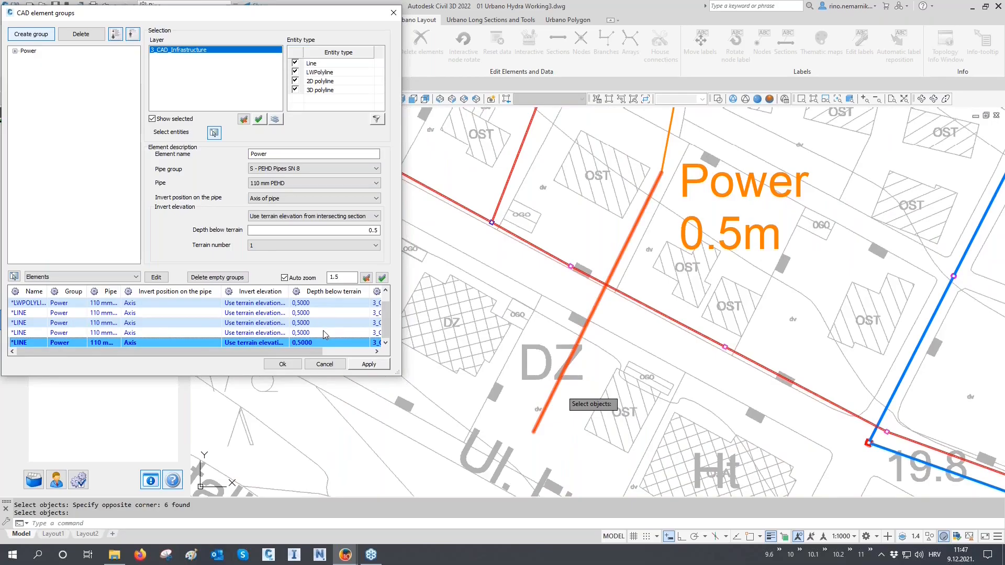
{"action": "left_click", "coordinate": [292, 366]}
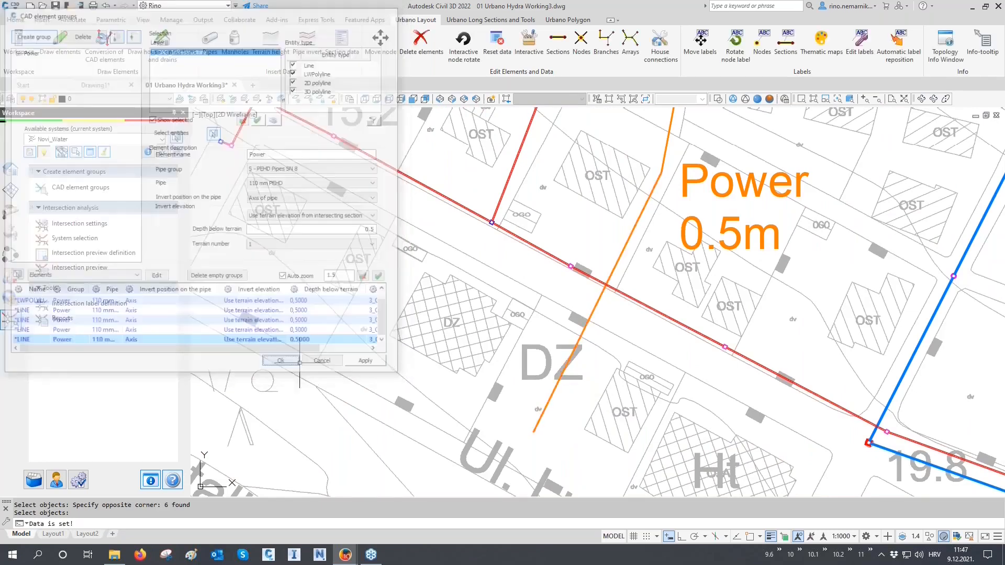
Step: Redraw the longitudinal sections of the Novi_Water system
{"action": "scroll", "coordinate": [566, 370], "scroll_direction": "down", "scroll_amount": 5}
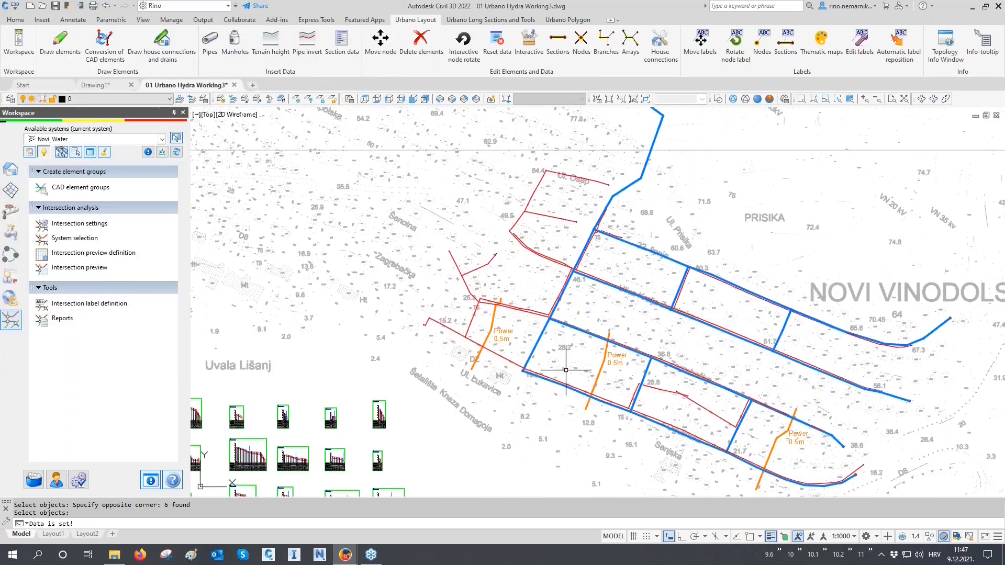
{"action": "middle_click_drag", "start_coordinate": [768, 425], "coordinate": [864, 343]}
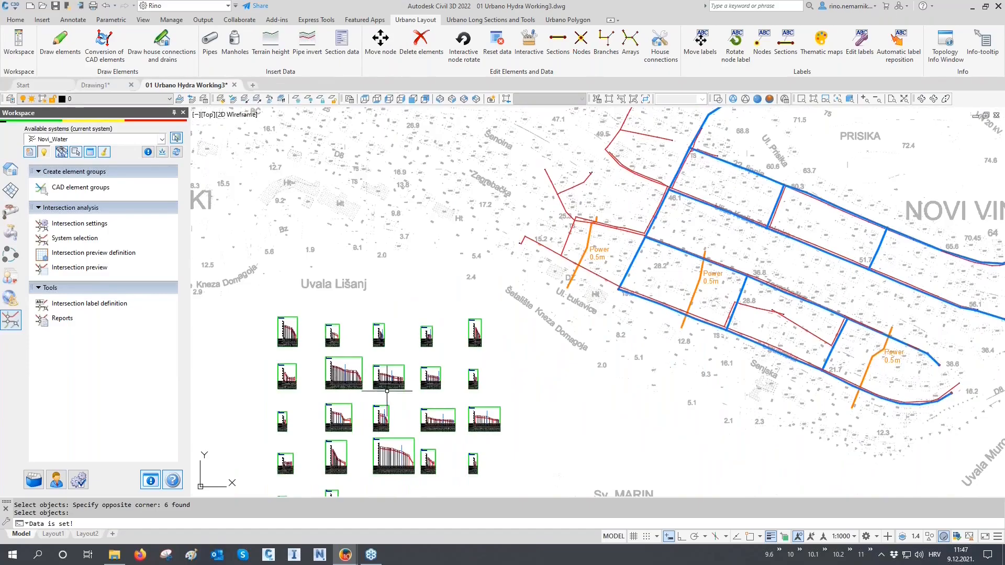
{"action": "scroll", "coordinate": [387, 391], "scroll_direction": "up", "scroll_amount": 9}
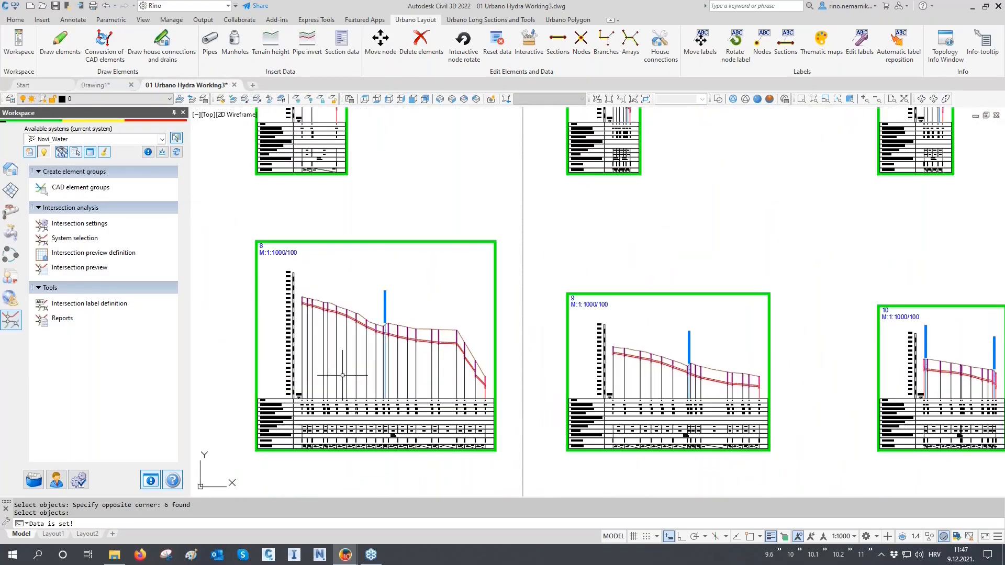
{"action": "scroll", "coordinate": [343, 376], "scroll_direction": "down", "scroll_amount": 3}
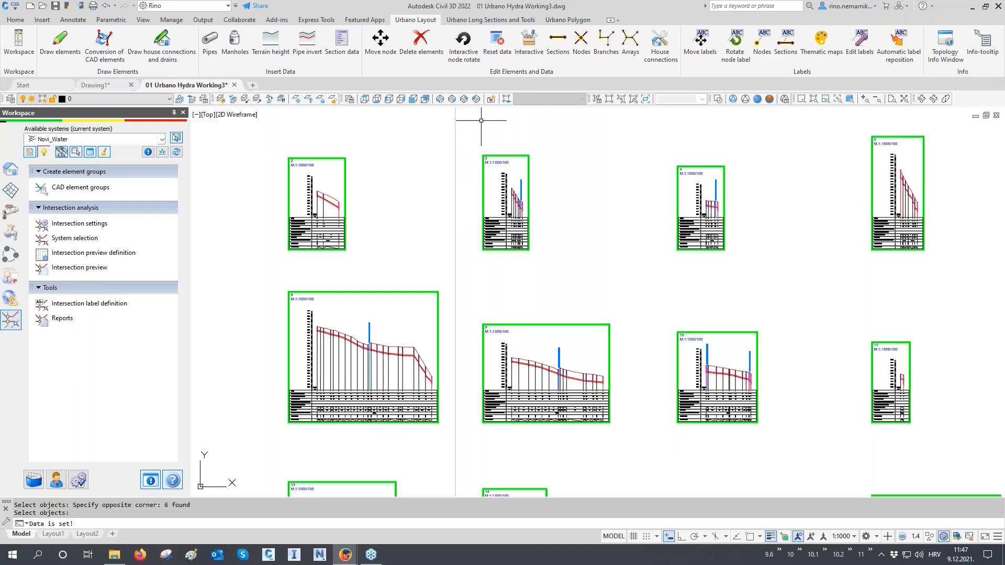
{"action": "left_click", "coordinate": [500, 21]}
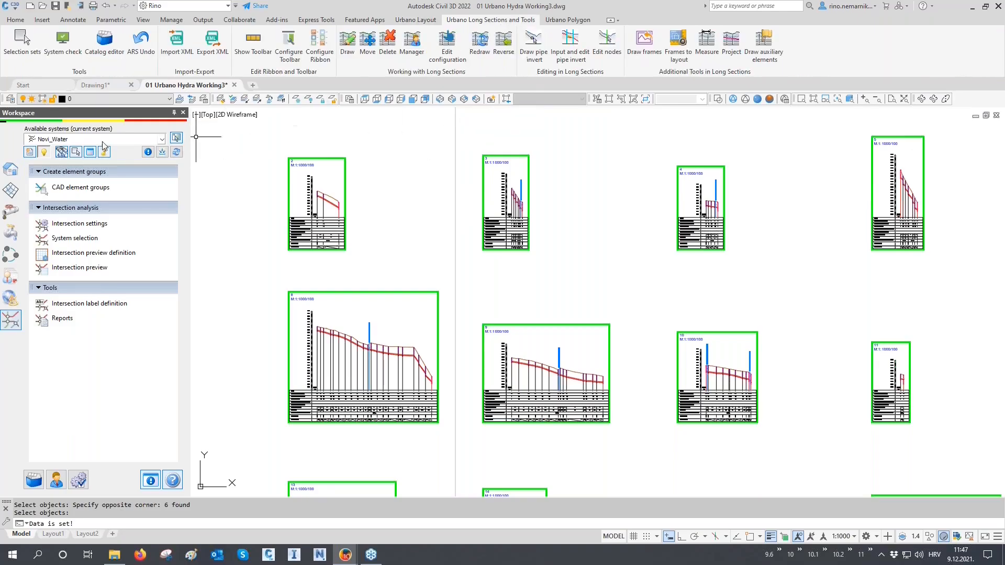
{"action": "left_click", "coordinate": [480, 44]}
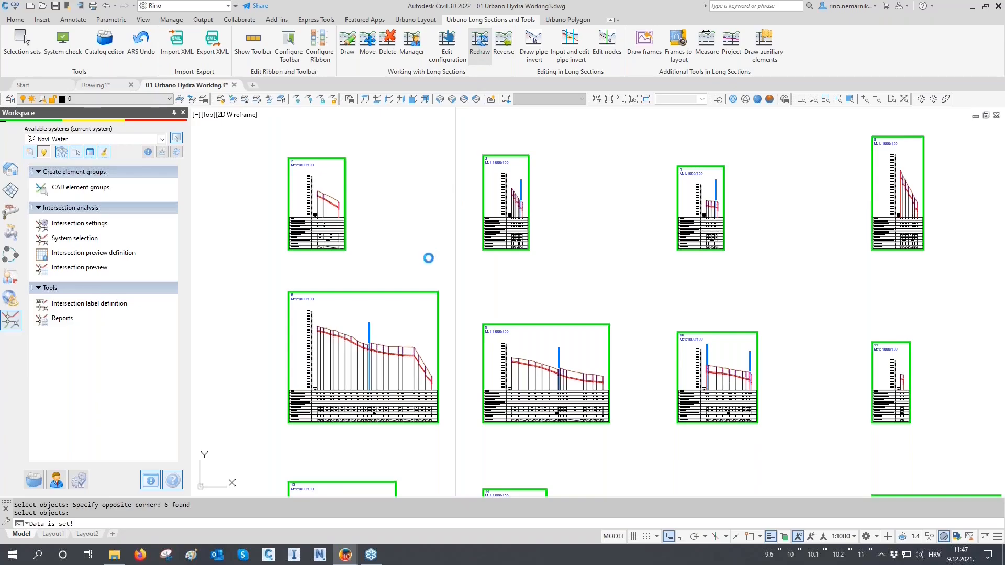
Step: Make Novi_Sewage the current system and redraw its longitudinal sections
{"action": "left_click", "coordinate": [67, 140]}
{"action": "left_click", "coordinate": [68, 149]}
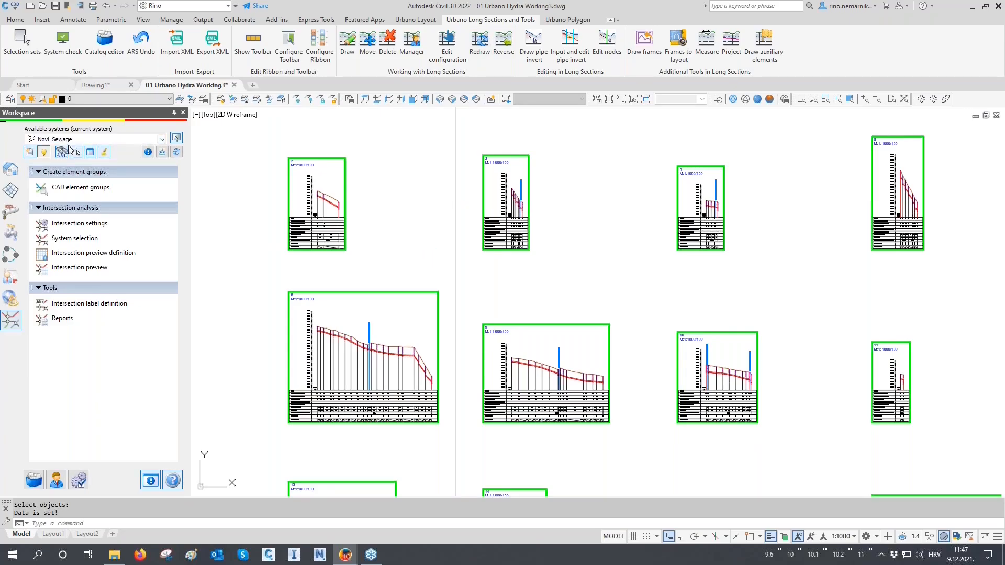
{"action": "left_click", "coordinate": [479, 44]}
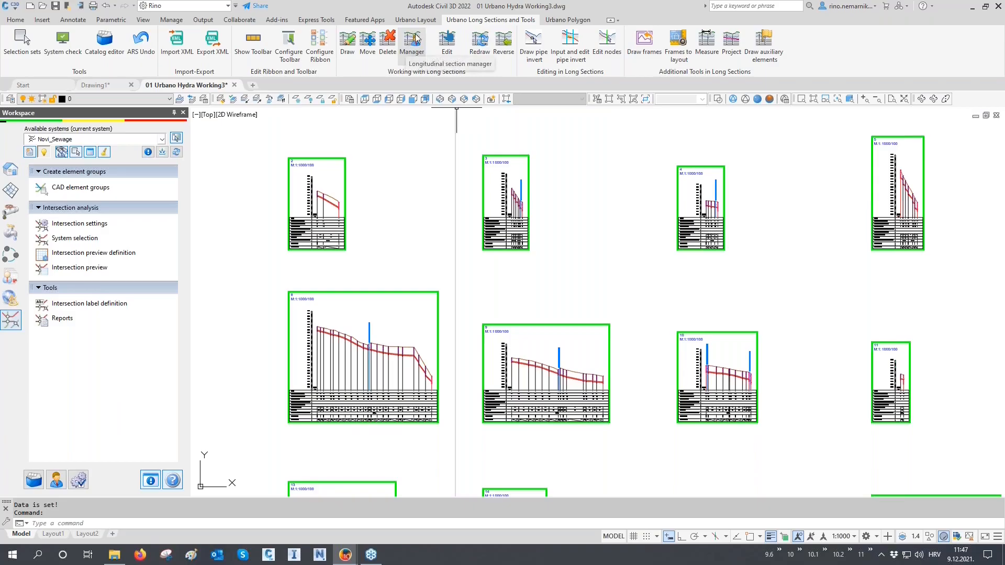
Step: Examine the Power and Novi_Water crossings and their labels in the Novi_Sewage longitudinal sections, regenerating the model for a clean display
{"action": "scroll", "coordinate": [523, 323], "scroll_direction": "down", "scroll_amount": 2}
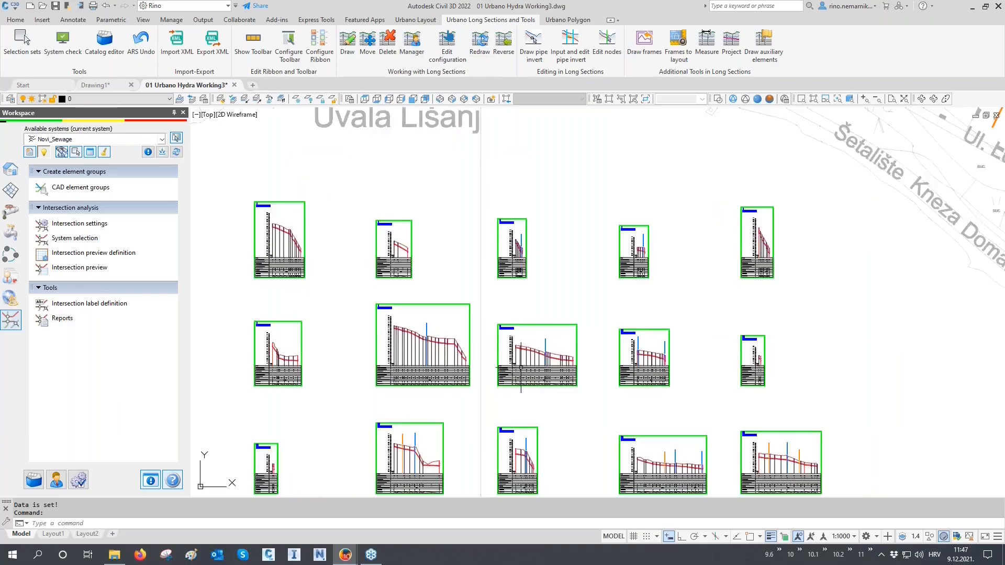
{"action": "middle_click_drag", "start_coordinate": [522, 369], "coordinate": [526, 319]}
{"action": "scroll", "coordinate": [679, 416], "scroll_direction": "up", "scroll_amount": 2}
{"action": "scroll", "coordinate": [679, 417], "scroll_direction": "up", "scroll_amount": 8}
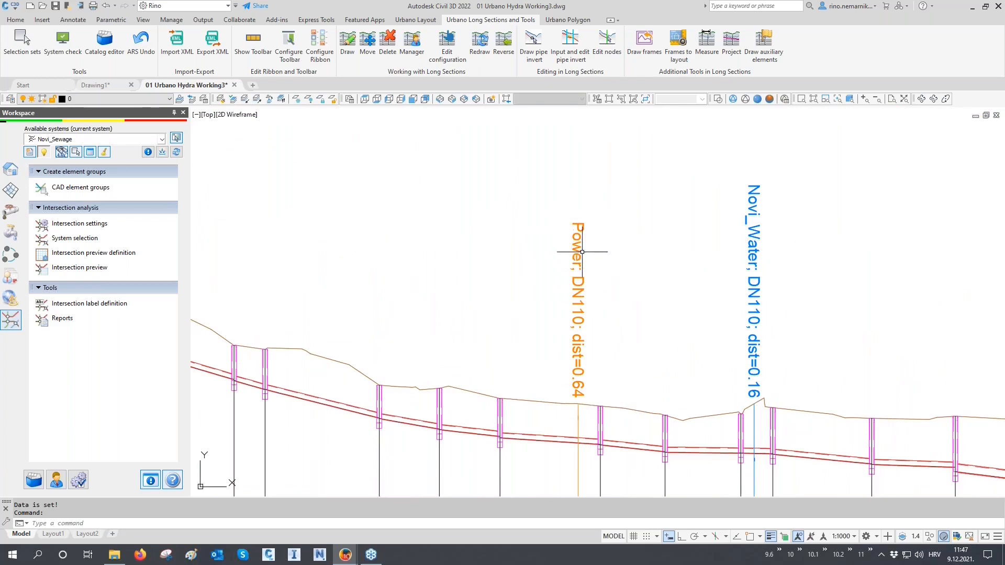
{"action": "scroll", "coordinate": [583, 314], "scroll_direction": "up", "scroll_amount": 4}
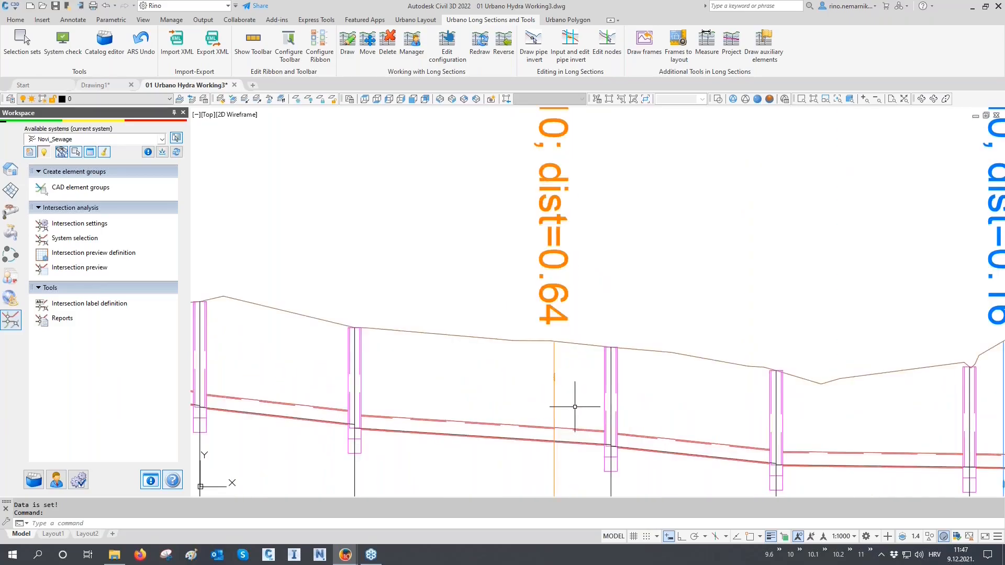
{"action": "type", "text": "e"}
{"action": "key", "text": "Return"}
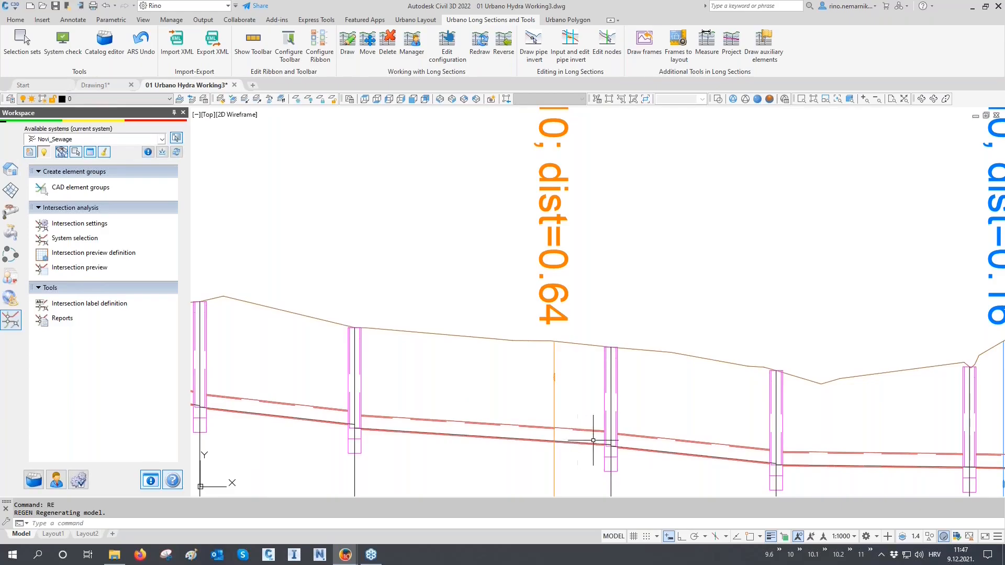
{"action": "scroll", "coordinate": [556, 390], "scroll_direction": "up", "scroll_amount": 3}
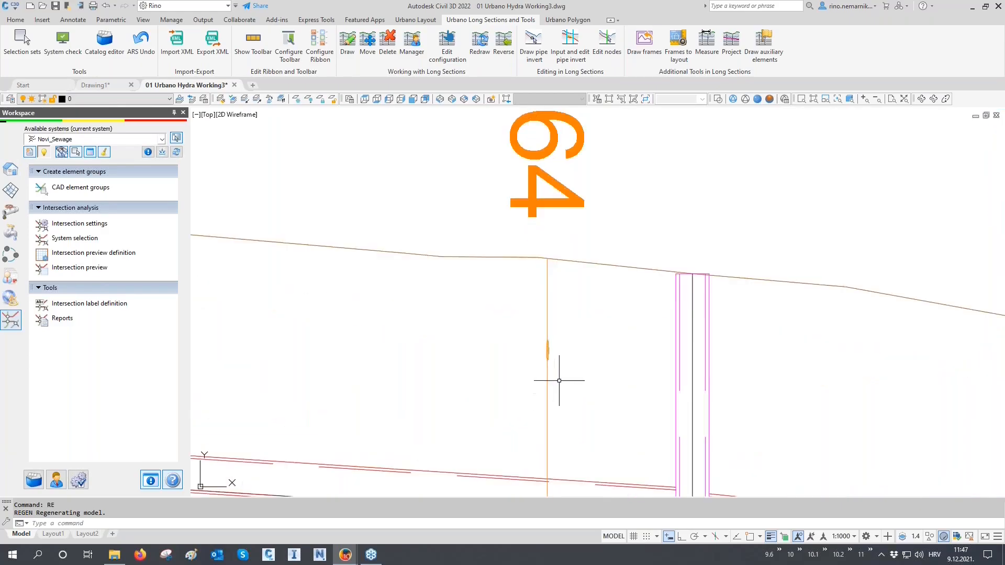
{"action": "scroll", "coordinate": [441, 386], "scroll_direction": "down", "scroll_amount": 8}
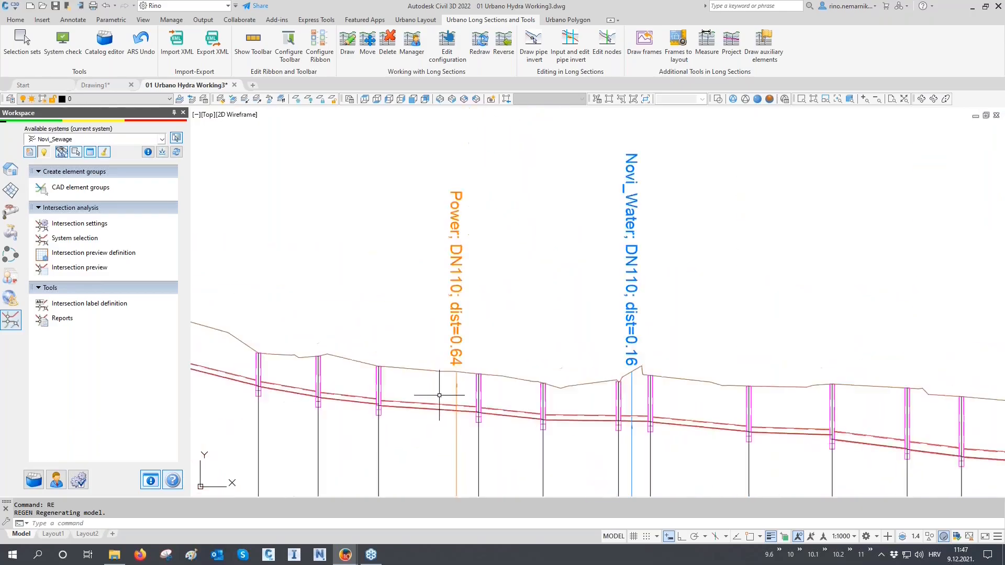
{"action": "scroll", "coordinate": [441, 385], "scroll_direction": "down", "scroll_amount": 3}
{"action": "scroll", "coordinate": [386, 416], "scroll_direction": "up", "scroll_amount": 8}
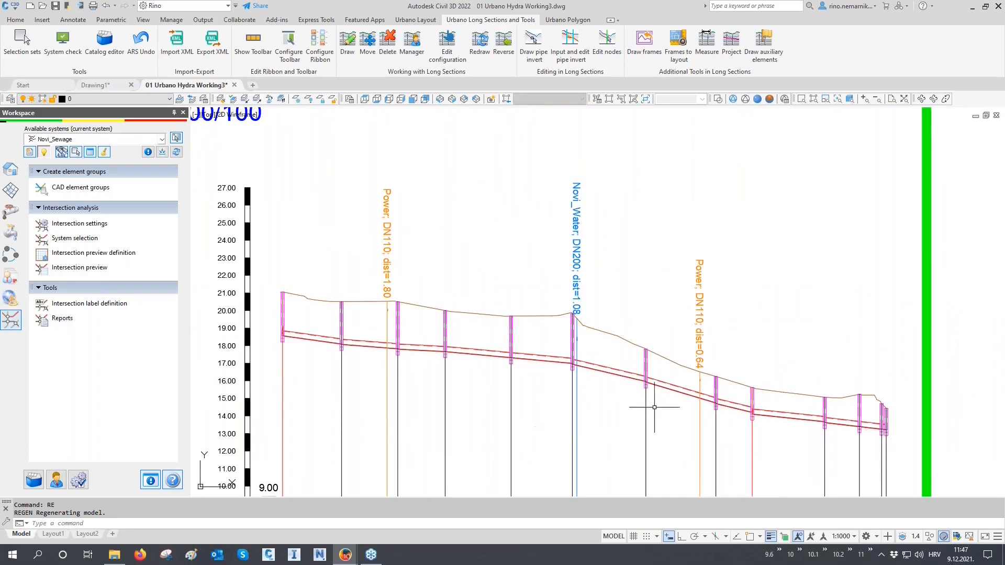
{"action": "scroll", "coordinate": [555, 347], "scroll_direction": "down", "scroll_amount": 10}
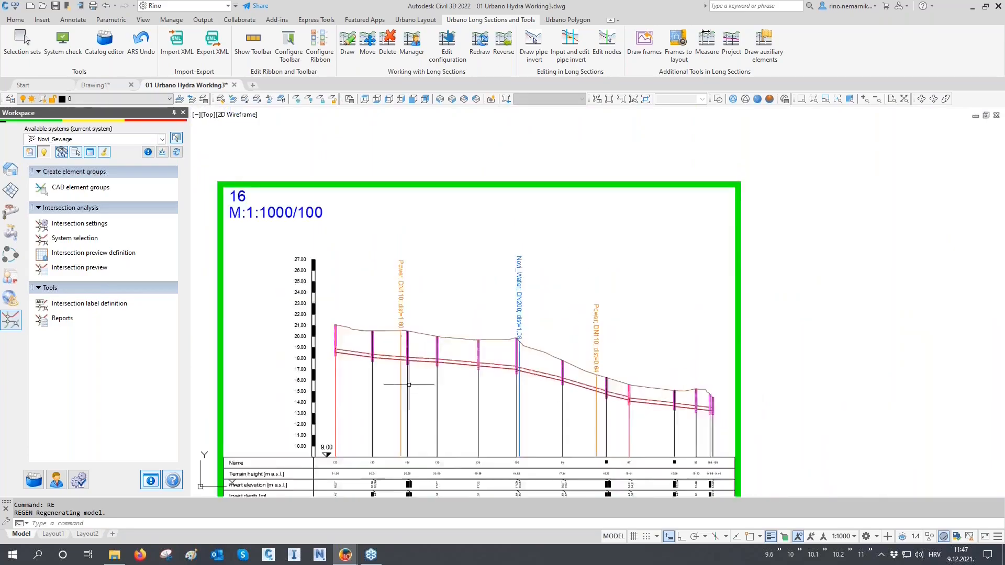
Step: Examine the Power crossing labels and their positions above the pipe in the Novi_Water longitudinal sections
{"action": "scroll", "coordinate": [409, 386], "scroll_direction": "down", "scroll_amount": 2}
{"action": "middle_click_drag", "start_coordinate": [757, 198], "coordinate": [669, 302]}
{"action": "scroll", "coordinate": [669, 293], "scroll_direction": "up", "scroll_amount": 2}
{"action": "middle_click_drag", "start_coordinate": [639, 163], "coordinate": [619, 256]}
{"action": "scroll", "coordinate": [620, 256], "scroll_direction": "up", "scroll_amount": 8}
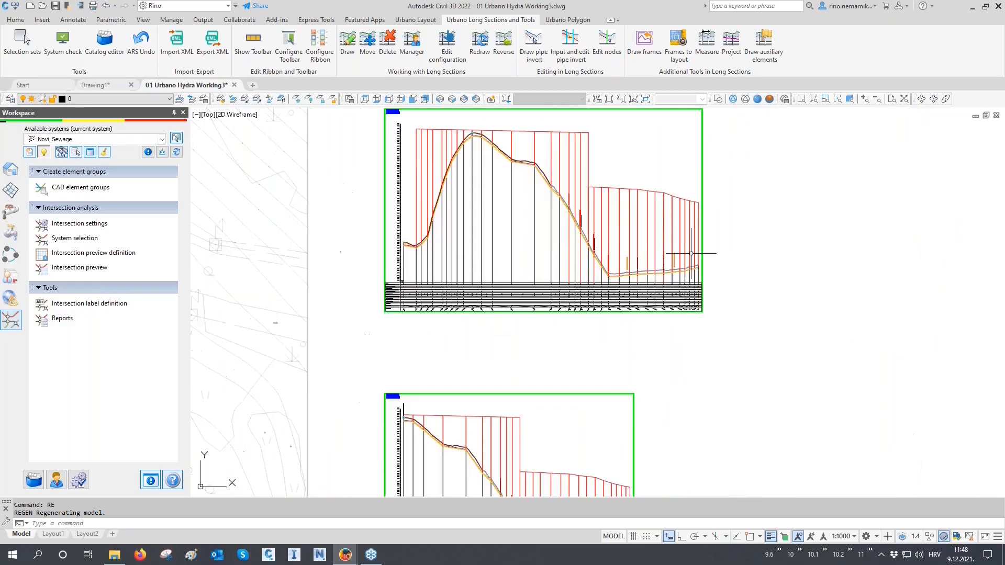
{"action": "scroll", "coordinate": [574, 280], "scroll_direction": "up", "scroll_amount": 2}
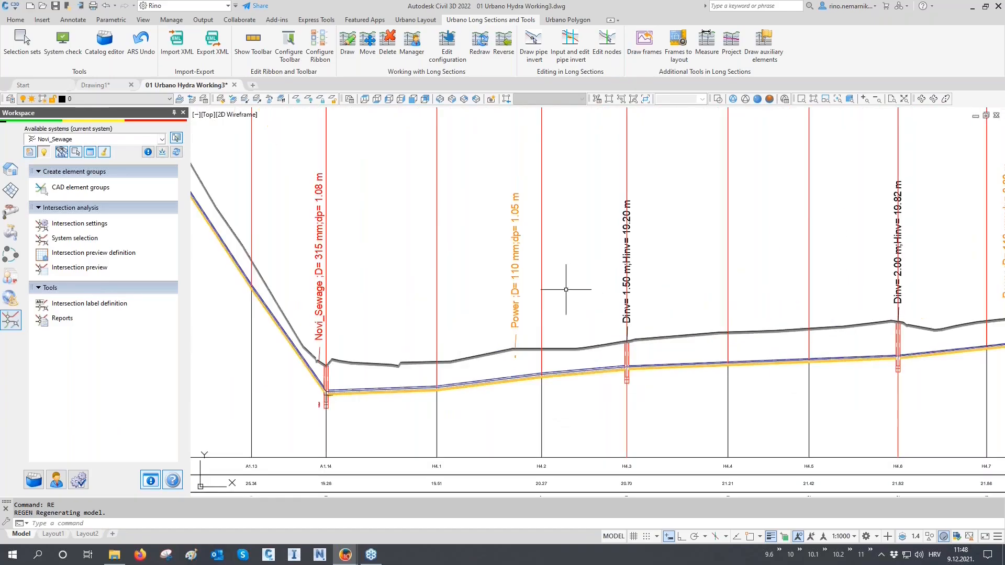
{"action": "scroll", "coordinate": [548, 263], "scroll_direction": "up", "scroll_amount": 2}
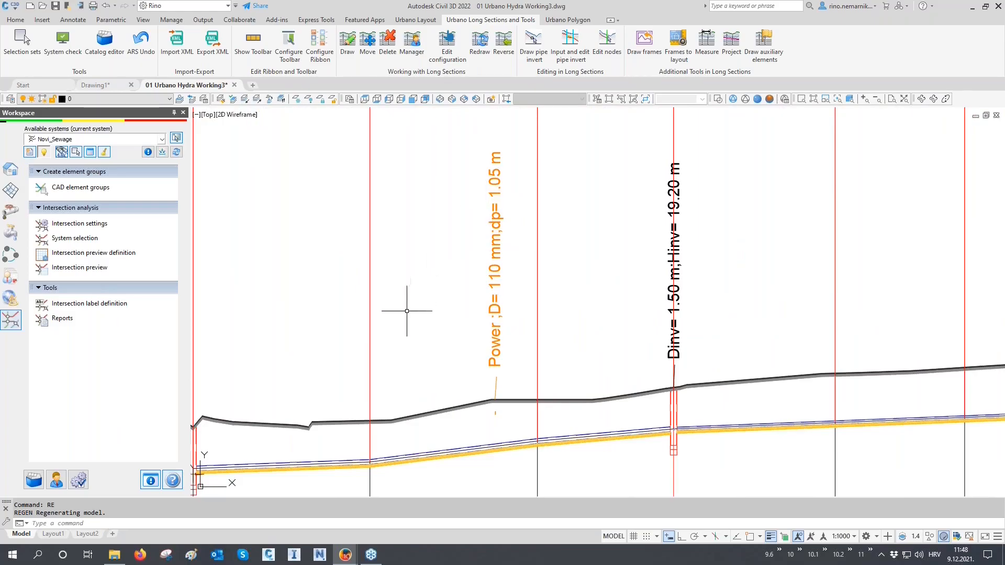
{"action": "scroll", "coordinate": [404, 314], "scroll_direction": "down", "scroll_amount": 4}
{"action": "scroll", "coordinate": [775, 269], "scroll_direction": "up", "scroll_amount": 4}
{"action": "scroll", "coordinate": [775, 269], "scroll_direction": "up", "scroll_amount": 2}
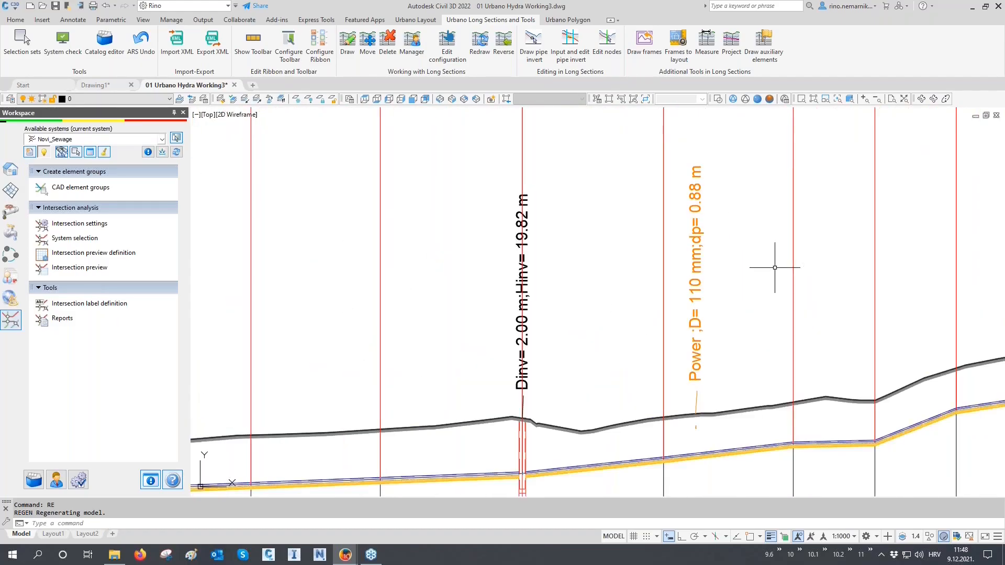
{"action": "key", "text": "Escape"}
{"action": "key", "text": "Escape"}
{"action": "scroll", "coordinate": [774, 268], "scroll_direction": "down", "scroll_amount": 8}
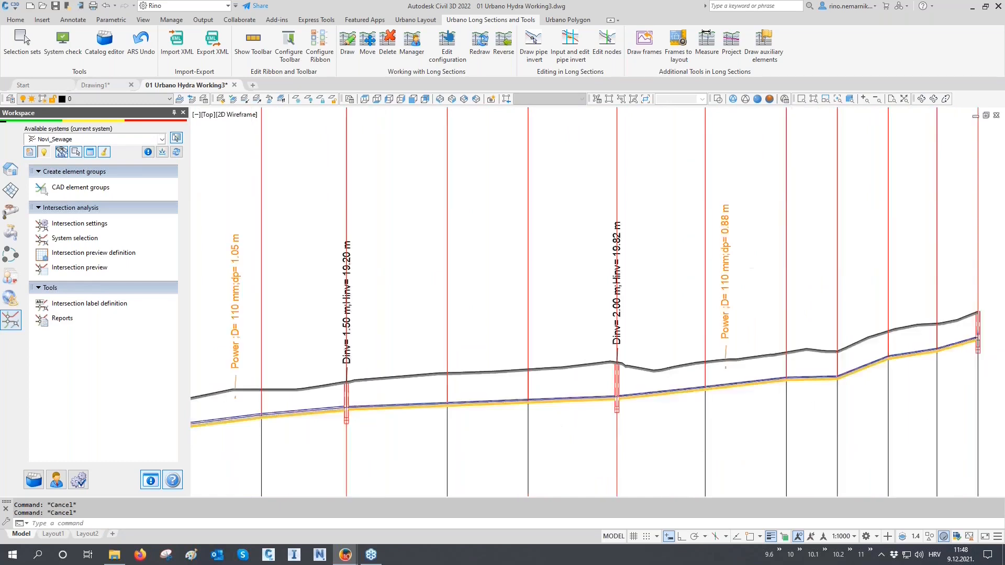
Step: Return to the overview of the Novi Vinodolski network and save the drawing
{"action": "scroll", "coordinate": [774, 270], "scroll_direction": "down", "scroll_amount": 5}
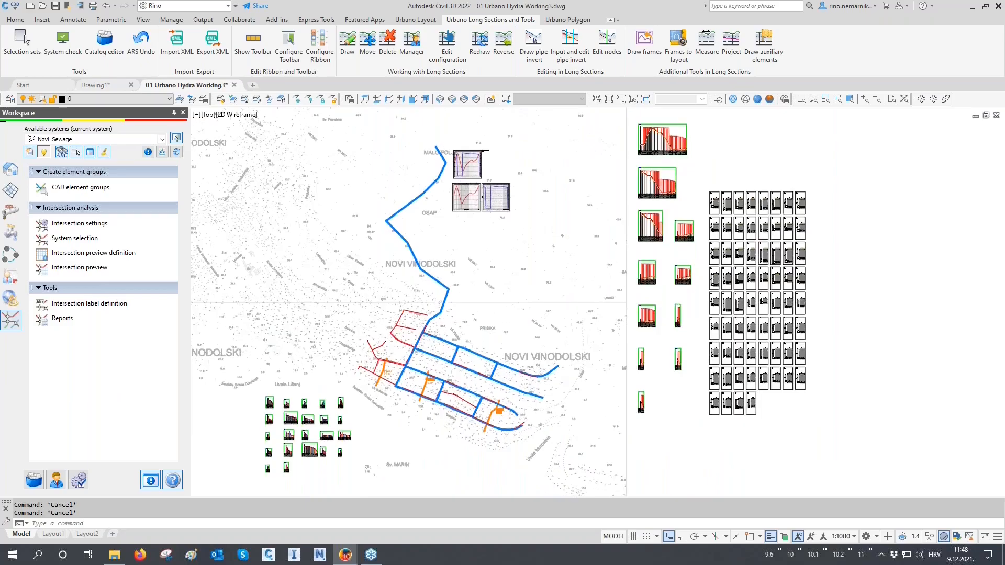
{"action": "scroll", "coordinate": [407, 417], "scroll_direction": "up", "scroll_amount": 2}
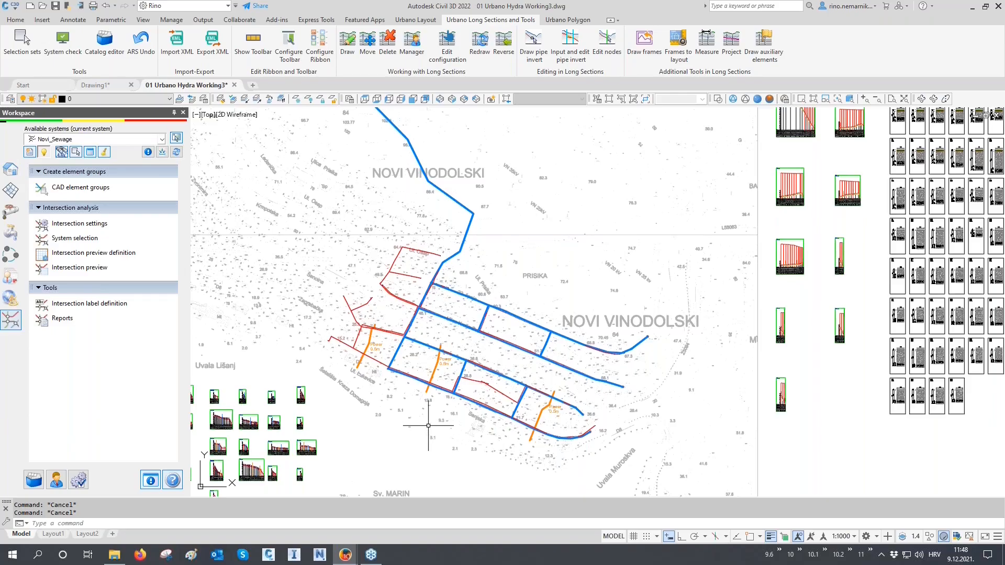
{"action": "key", "text": "Escape"}
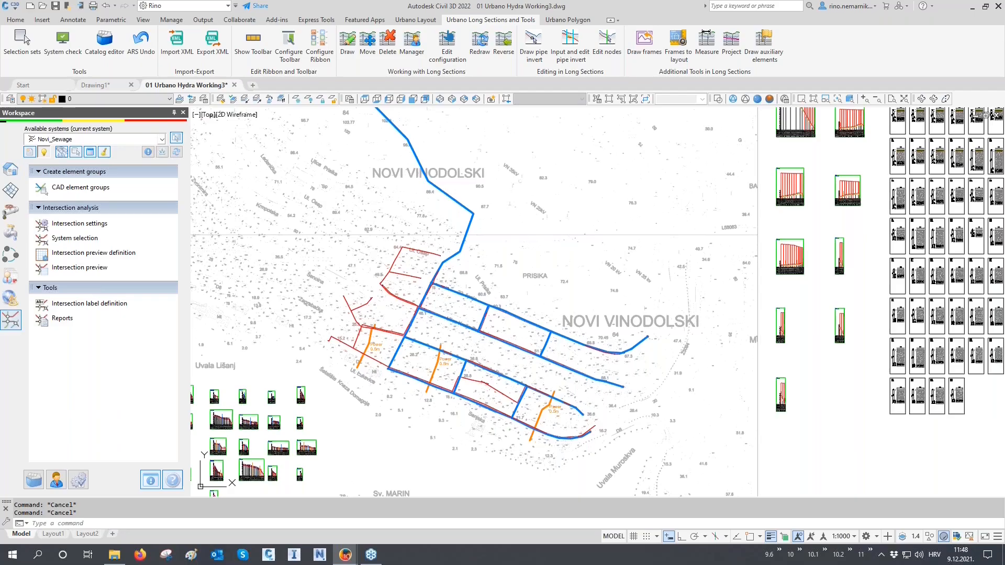
{"action": "key", "text": "ctrl+s"}
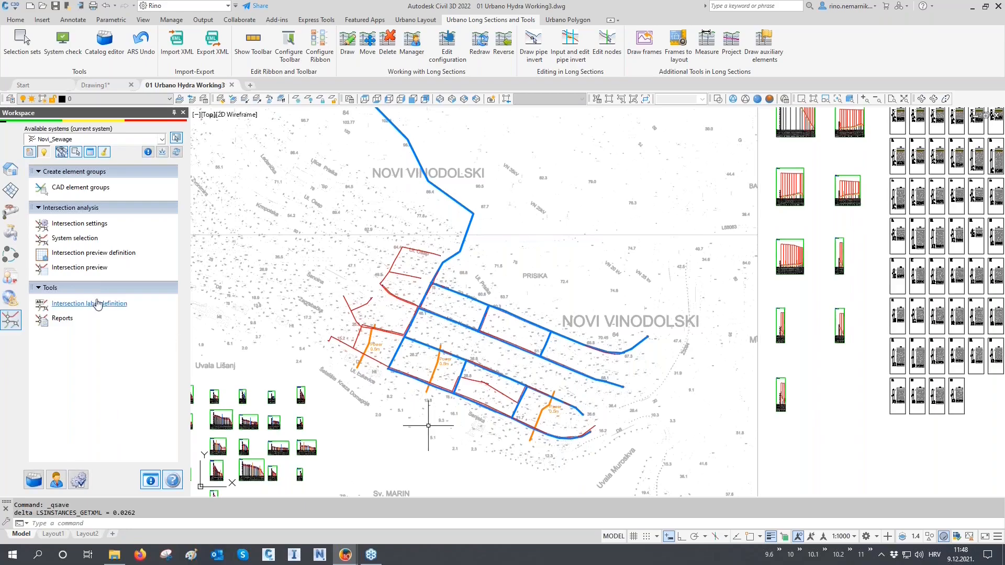
Step: Open the intersection preview, sort it by the second topology entity, and auto zoom to the first CAD element crossing
{"action": "left_click", "coordinate": [81, 268]}
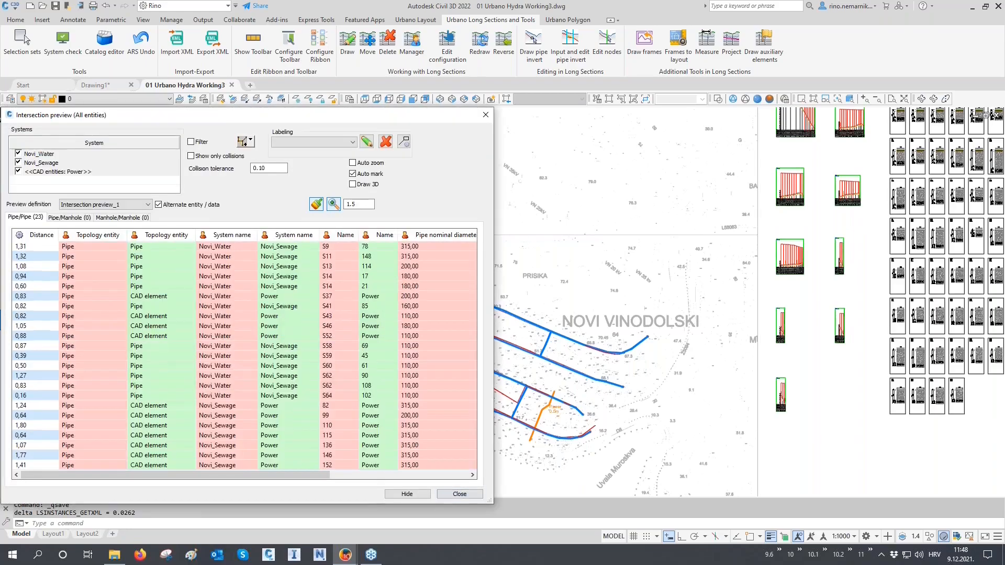
{"action": "left_click", "coordinate": [164, 236]}
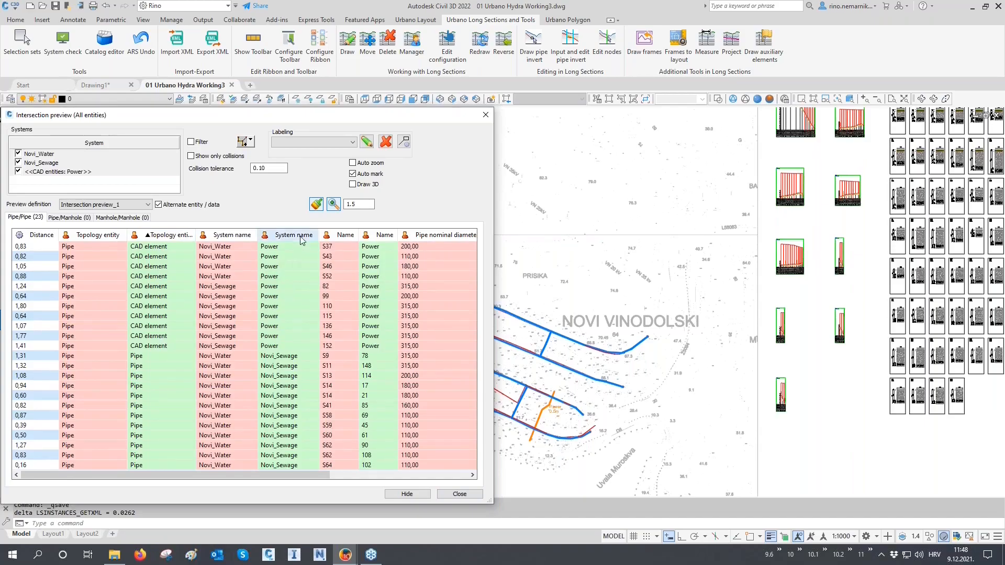
{"action": "left_click", "coordinate": [286, 248]}
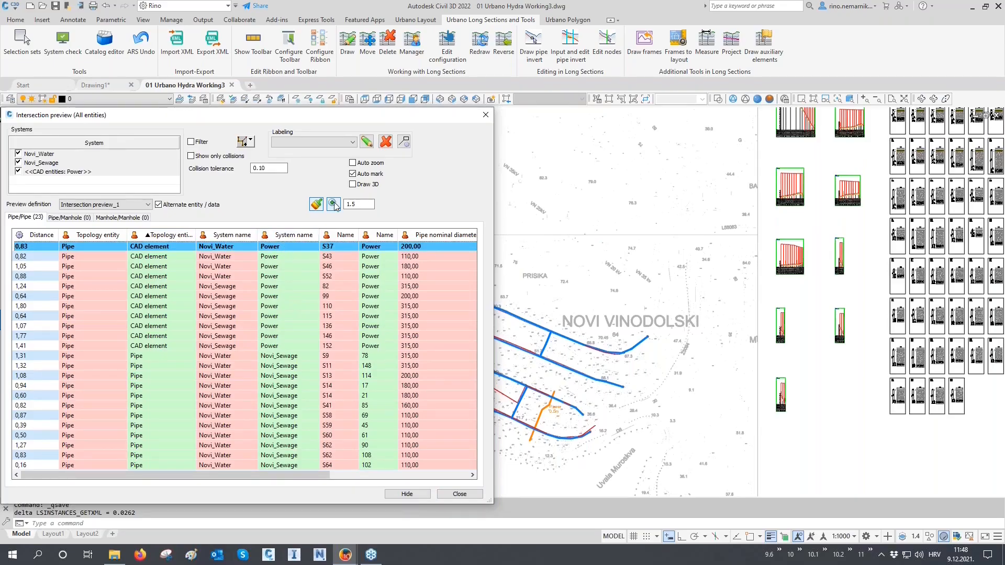
{"action": "left_click", "coordinate": [361, 164]}
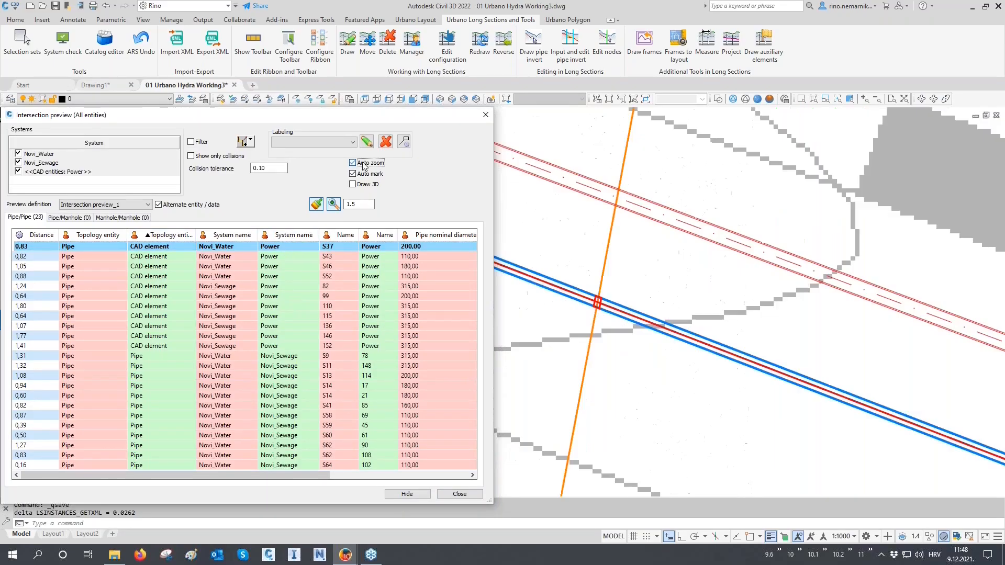
Step: Go through the following Novi_Water and Novi_Sewage crossings with Power in the list, inspecting each in the drawing
{"action": "left_click", "coordinate": [279, 256]}
{"action": "key", "text": "Down"}
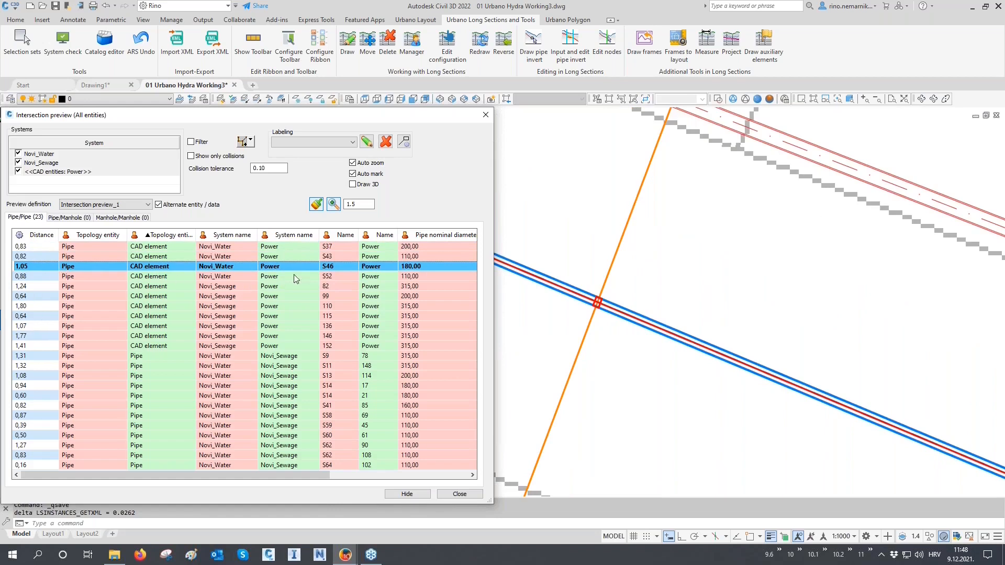
{"action": "left_click", "coordinate": [294, 274]}
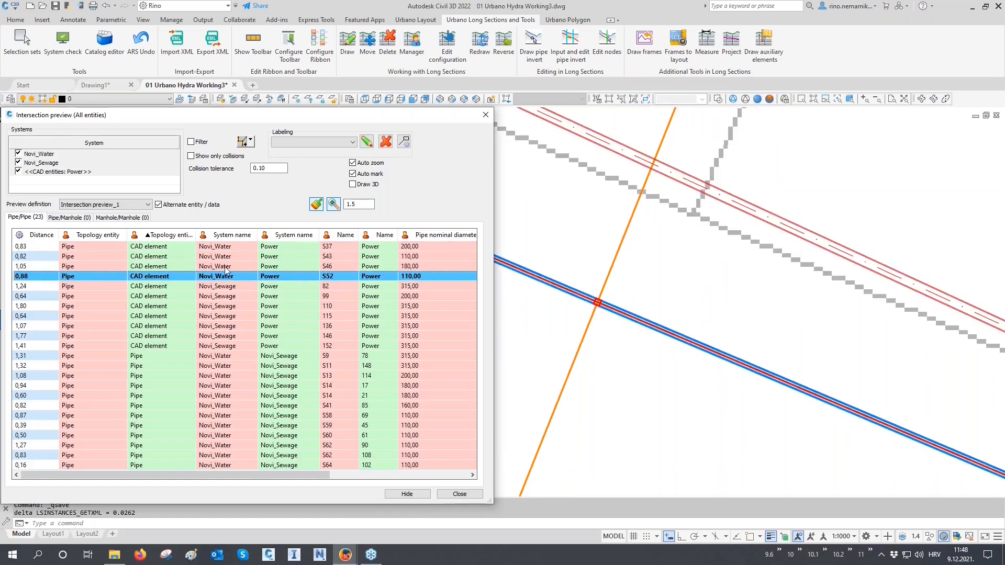
{"action": "key", "text": "Down"}
{"action": "key", "text": "Down"}
{"action": "key", "text": "Down"}
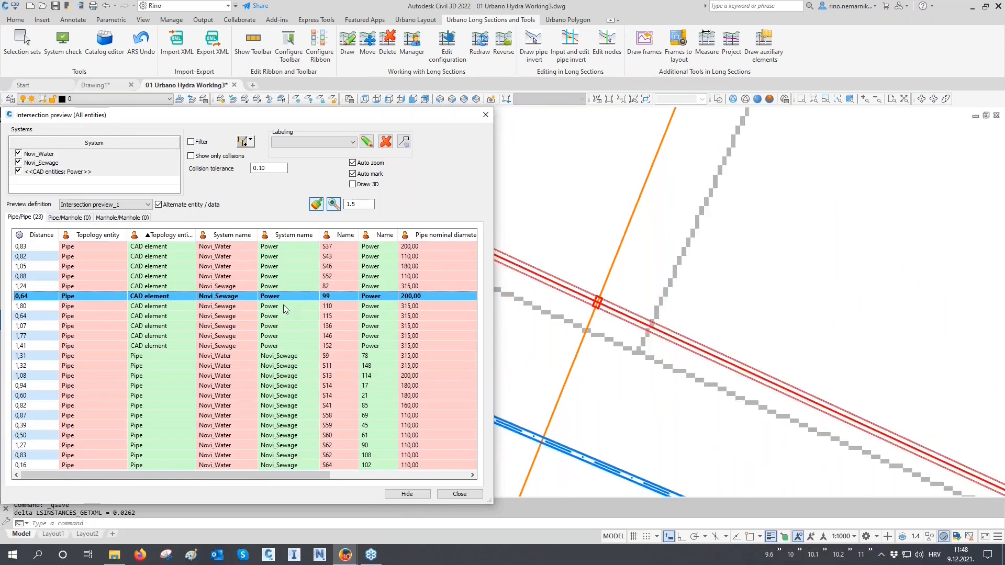